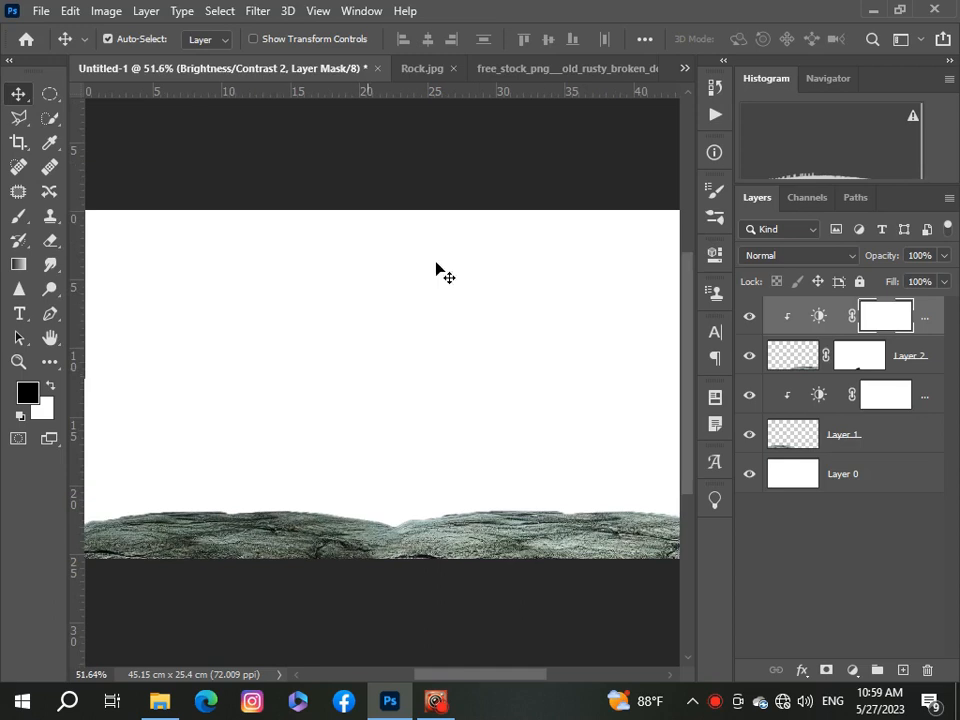
- Paste the clouds_014 image into Untitled-1 and place its layer between Layer 1 and Layer 0
{"action": "left_click", "coordinate": [685, 69]}
{"action": "left_click", "coordinate": [429, 162]}
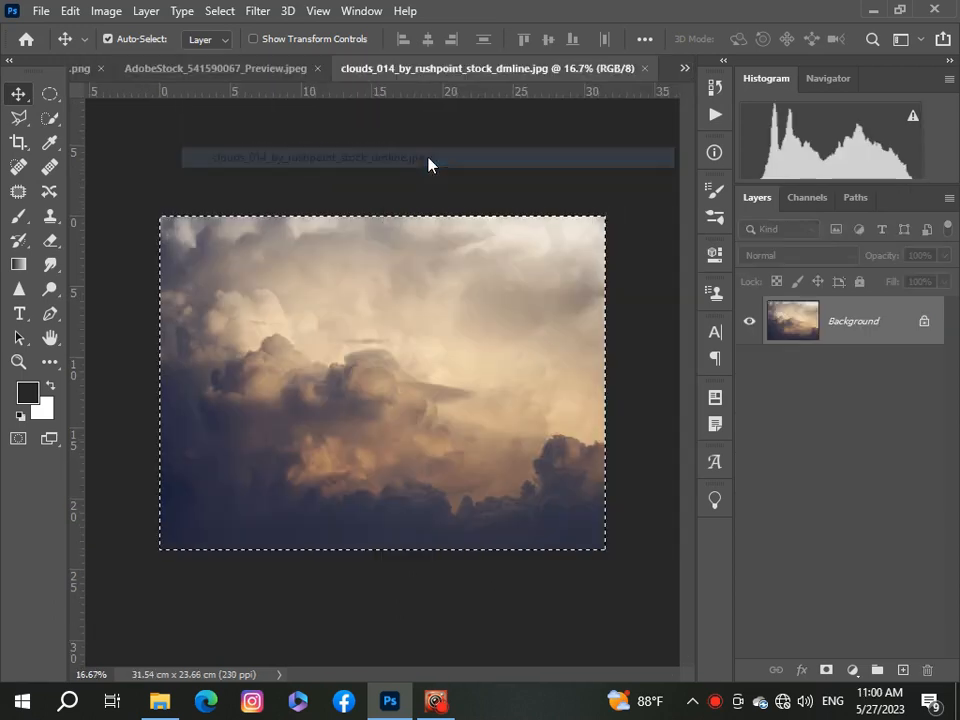
{"action": "left_click", "coordinate": [685, 68]}
{"action": "left_click", "coordinate": [600, 75]}
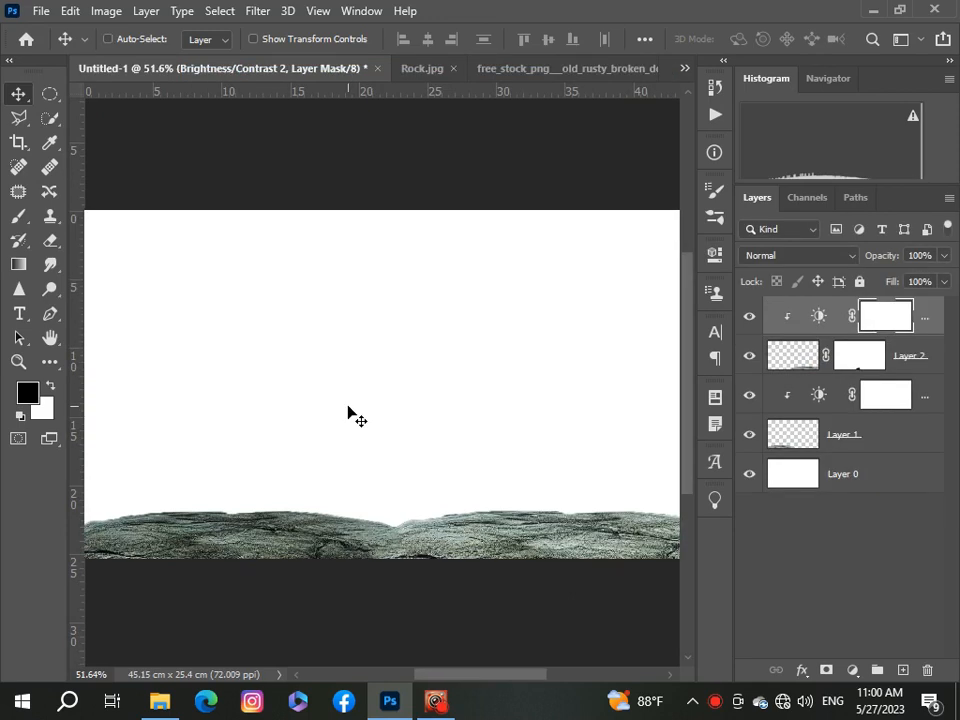
{"action": "key", "text": "ctrl+v"}
{"action": "left_click_drag", "start_coordinate": [900, 317], "coordinate": [903, 484]}
- Scale the clouds layer down to about 46% so that it spans the canvas width
{"action": "key", "text": "ctrl+t"}
{"action": "scroll", "coordinate": [306, 368], "scroll_direction": "down", "scroll_amount": 5}
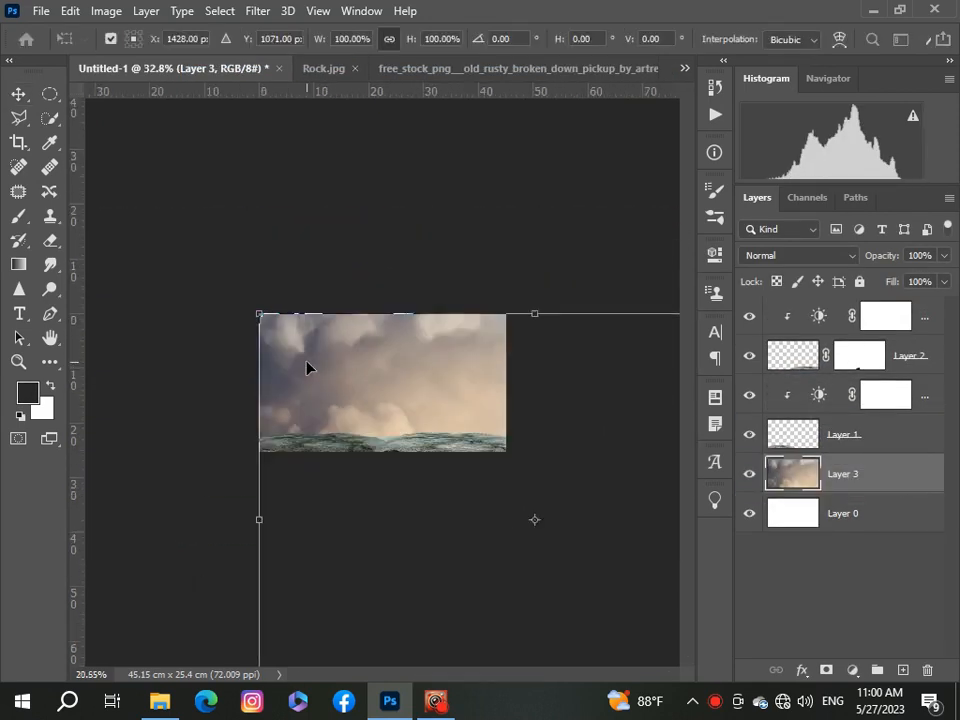
{"action": "left_click_drag", "start_coordinate": [577, 540], "coordinate": [443, 437]}
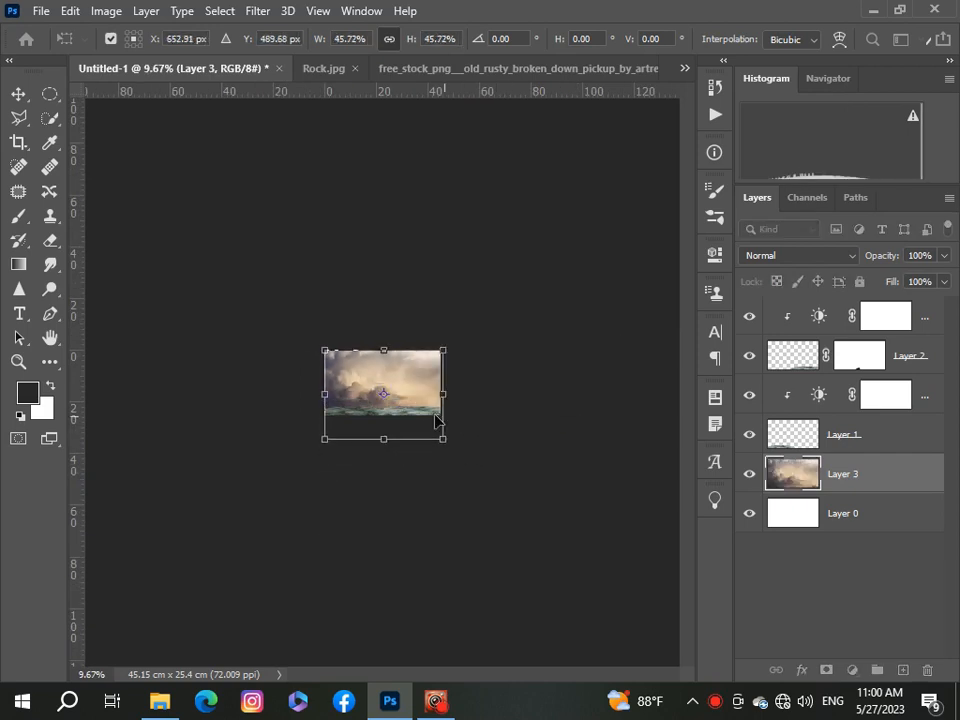
{"action": "scroll", "coordinate": [424, 409], "scroll_direction": "up", "scroll_amount": 4}
{"action": "mouse_move", "coordinate": [428, 381]}
{"action": "left_mouse_down"}
{"action": "mouse_move", "coordinate": [420, 349]}
{"action": "mouse_move", "coordinate": [437, 369]}
{"action": "mouse_move", "coordinate": [429, 369]}
{"action": "left_mouse_up"}
- Flip the clouds layer horizontally, enlarge it to about 48% and apply the transform
{"action": "right_click", "coordinate": [429, 360]}
{"action": "left_click", "coordinate": [453, 326]}
{"action": "left_click_drag", "start_coordinate": [556, 384], "coordinate": [581, 382]}
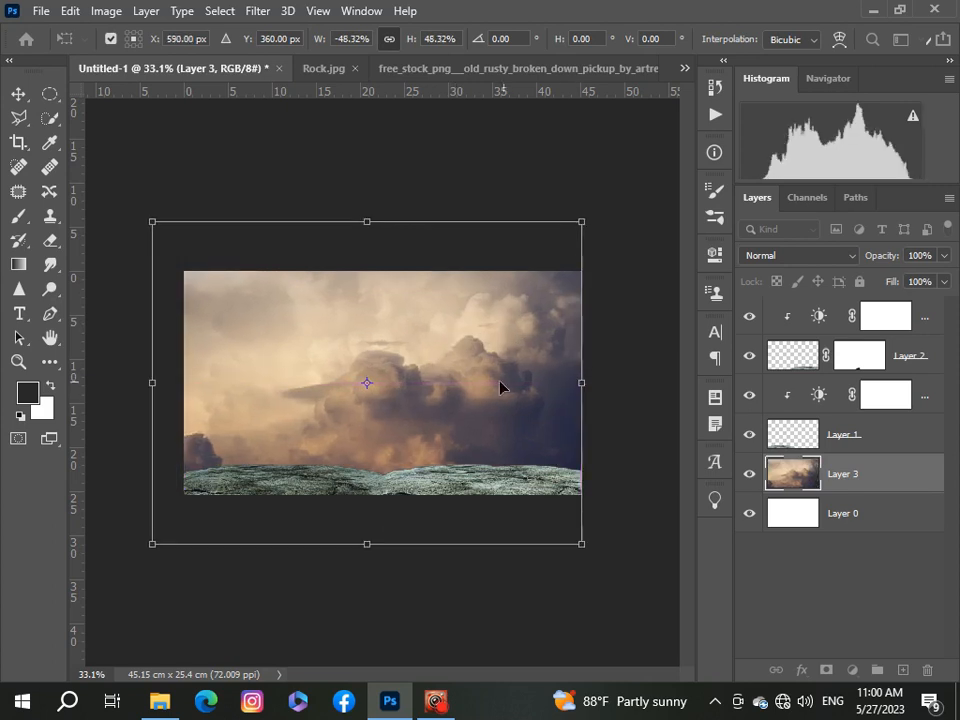
{"action": "key", "text": "Return"}
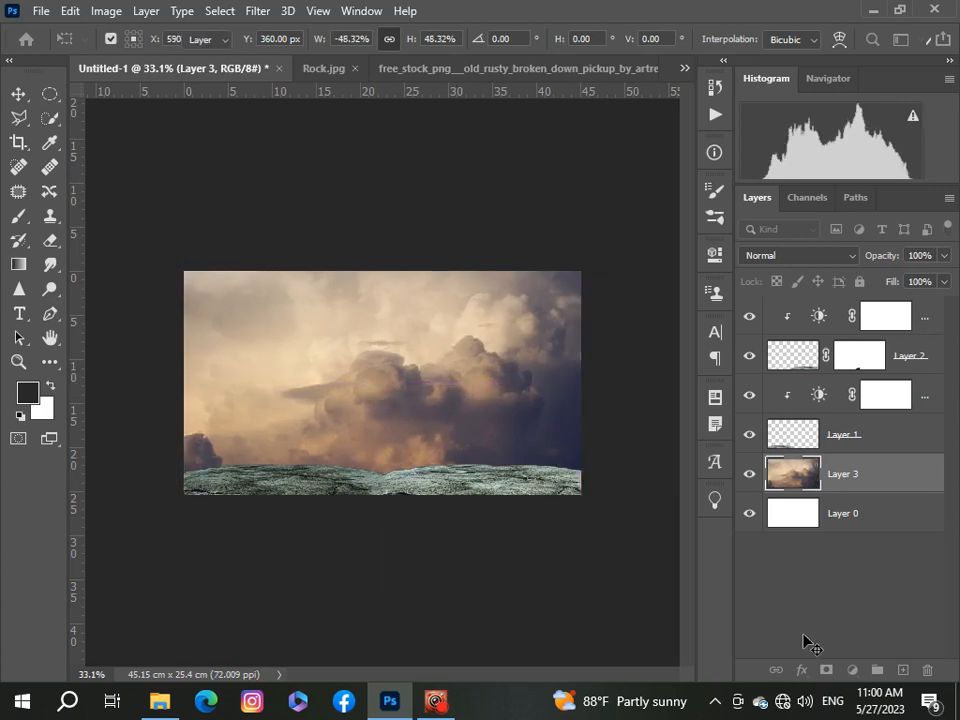
{"action": "left_click", "coordinate": [804, 641]}
{"action": "scroll", "coordinate": [345, 515], "scroll_direction": "up", "scroll_amount": 3}
{"action": "scroll", "coordinate": [328, 456], "scroll_direction": "down", "scroll_amount": 2}
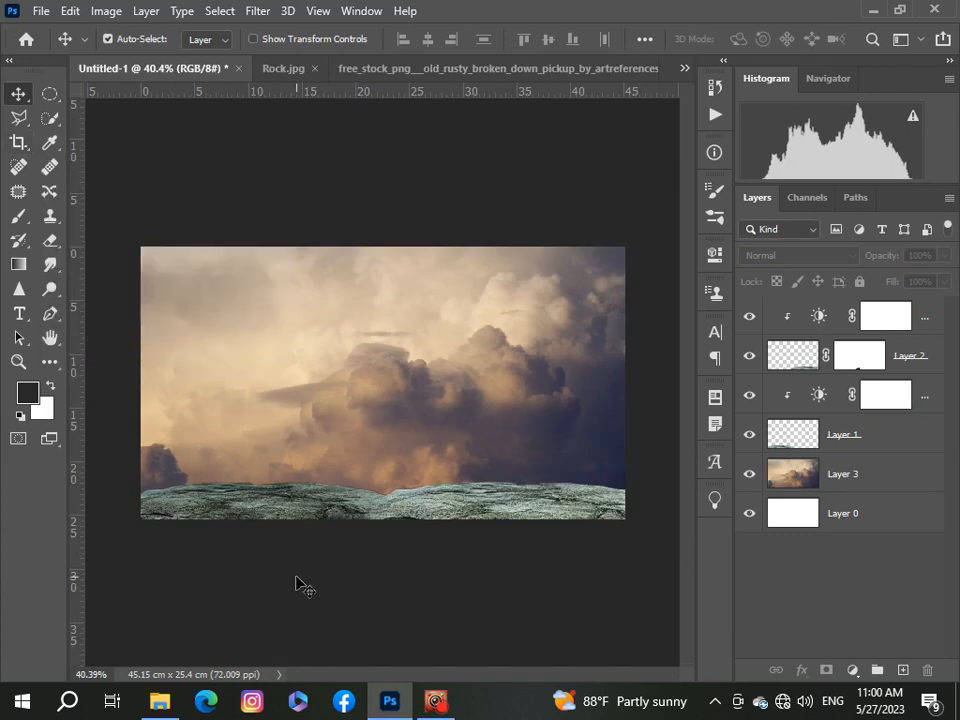
- Paste the Unsplash starry sky image into the Untitled-1 document as a new layer
{"action": "left_click", "coordinate": [685, 68]}
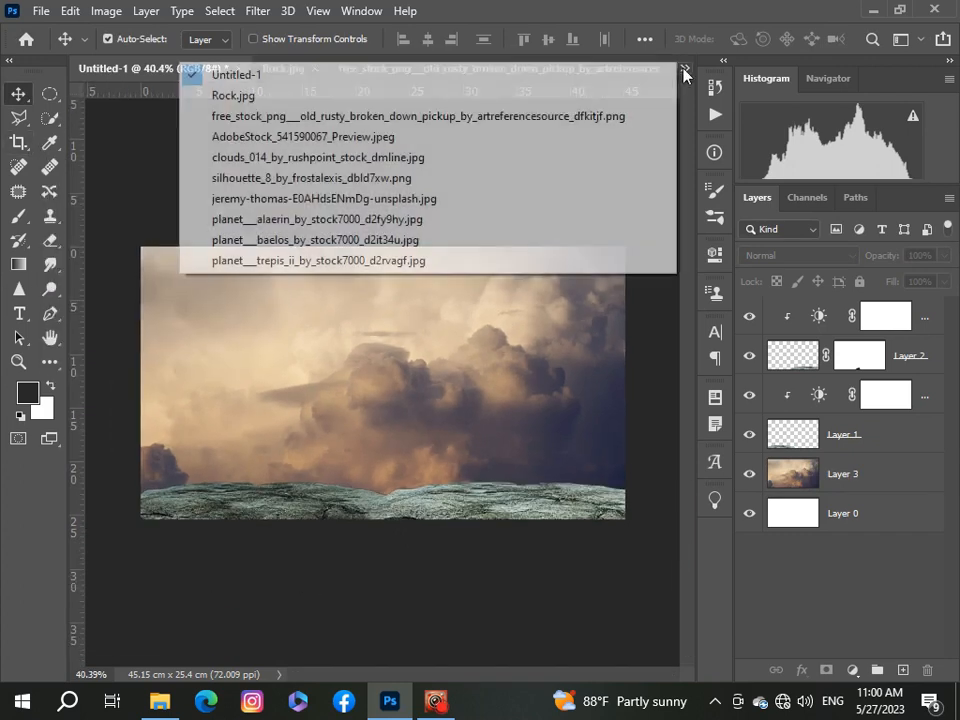
{"action": "left_click", "coordinate": [373, 197]}
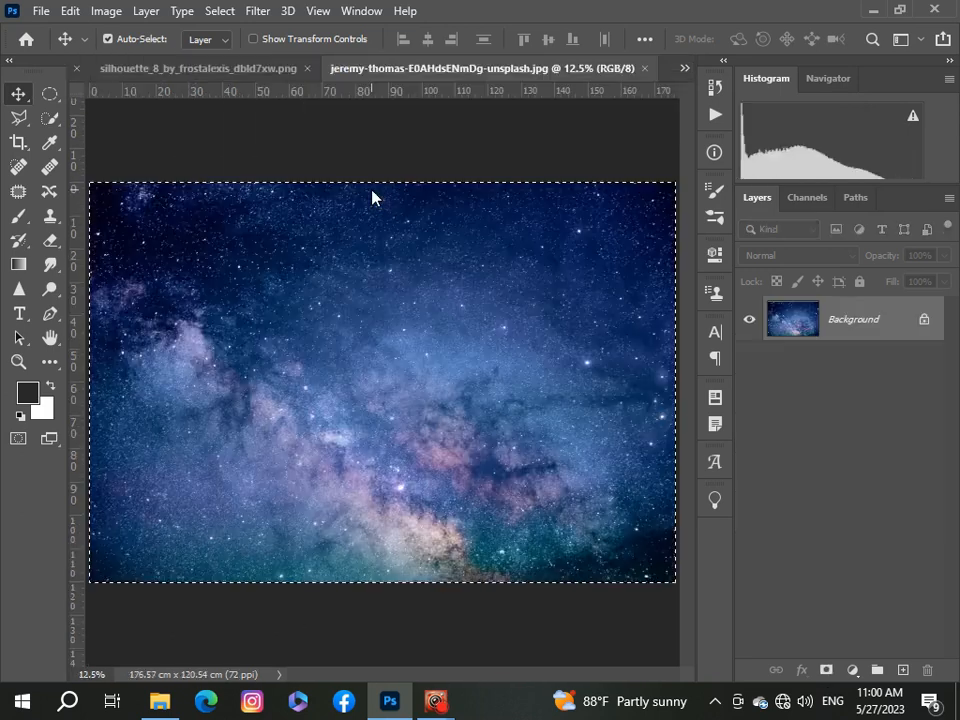
{"action": "left_click", "coordinate": [685, 68]}
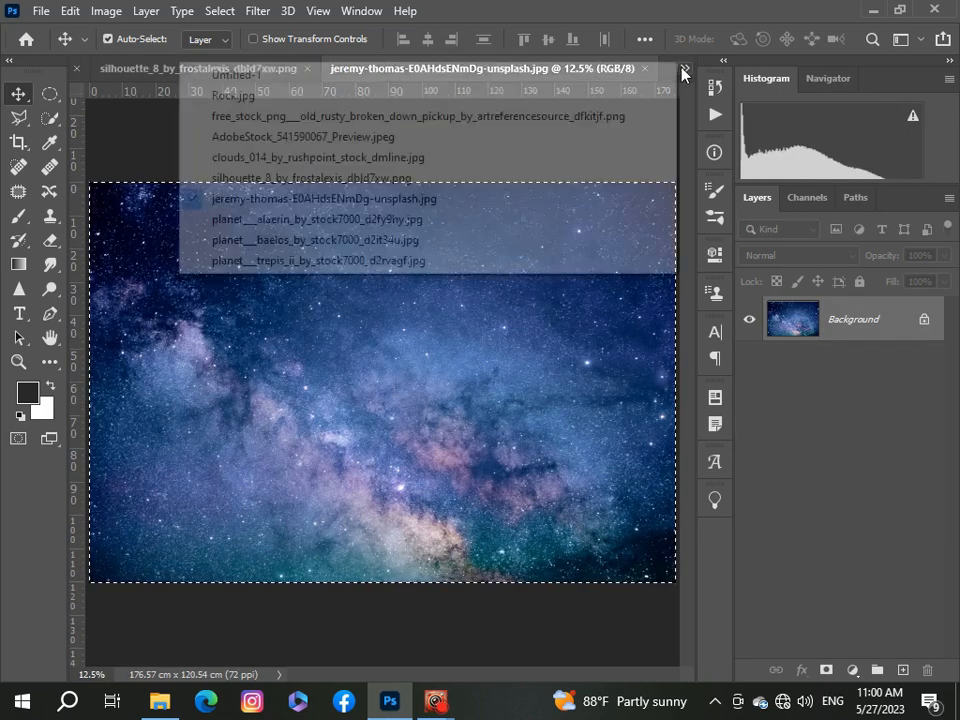
{"action": "left_click", "coordinate": [583, 90]}
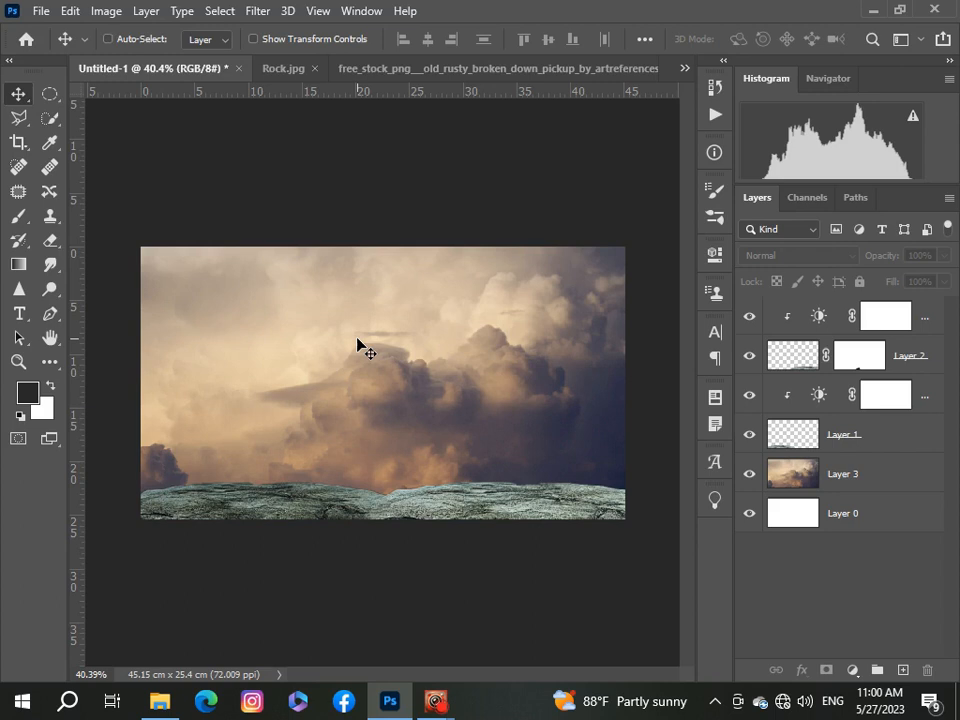
{"action": "key", "text": "ctrl+v"}
- Scale the pasted starry sky layer down to about 26% to fit the canvas width
{"action": "key", "text": "ctrl+t"}
{"action": "scroll", "coordinate": [551, 504], "scroll_direction": "down", "scroll_amount": 5, "text": "alt"}
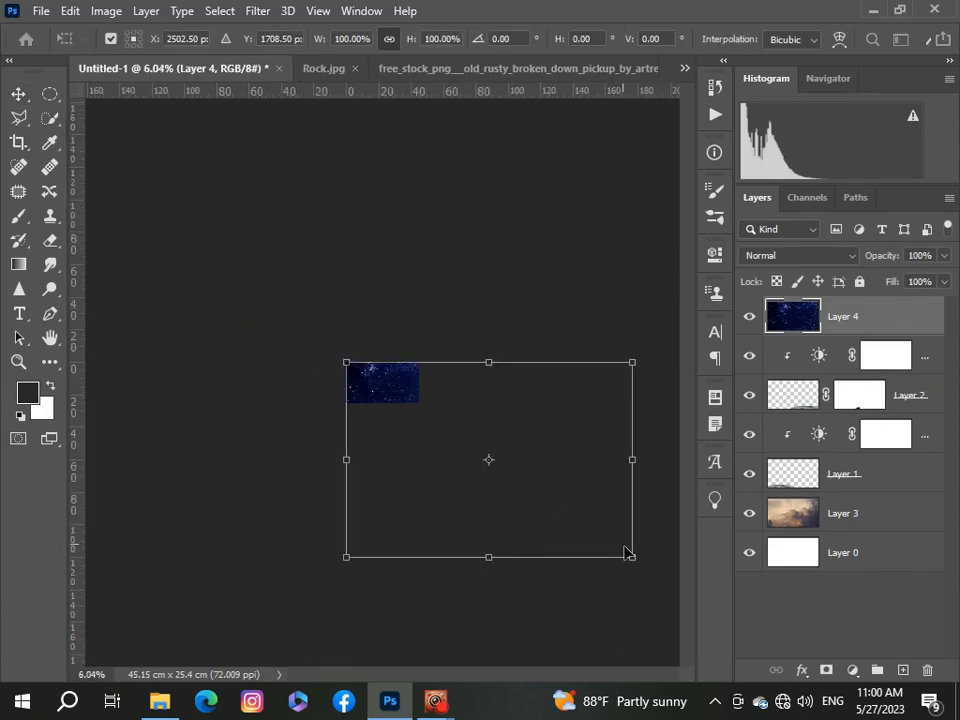
{"action": "left_click_drag", "start_coordinate": [625, 552], "coordinate": [414, 408]}
{"action": "scroll", "coordinate": [388, 390], "scroll_direction": "up", "scroll_amount": 3, "text": "alt"}
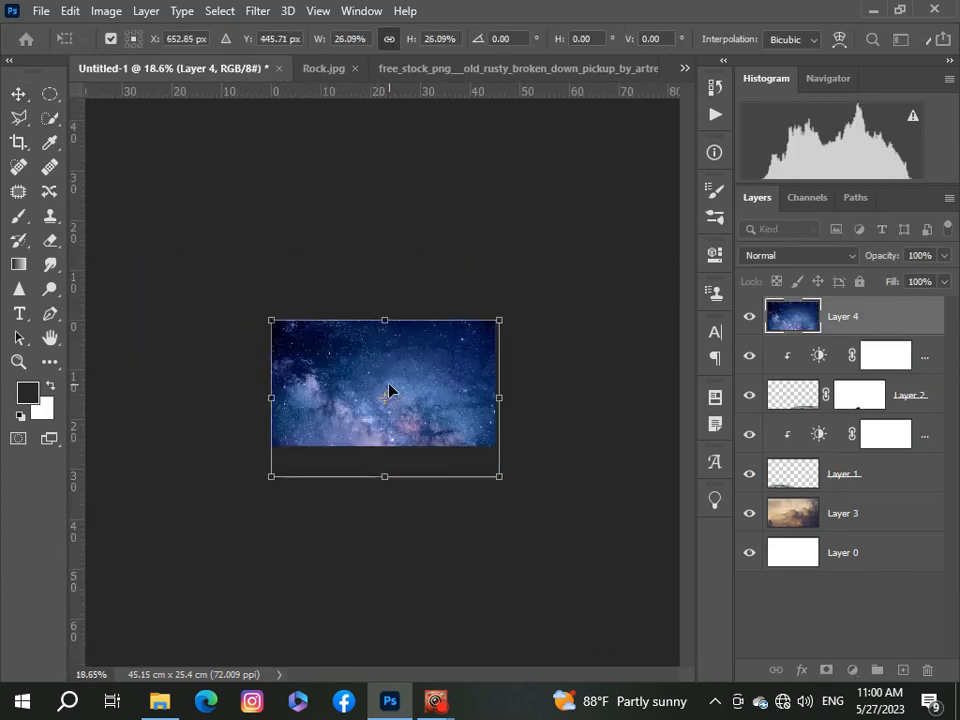
{"action": "scroll", "coordinate": [388, 392], "scroll_direction": "up", "scroll_amount": 1, "text": "alt"}
- Flip the starry sky layer vertically and shift it upward so the bright nebula sits near the canvas top
{"action": "right_click", "coordinate": [435, 429]}
{"action": "left_click", "coordinate": [470, 409]}
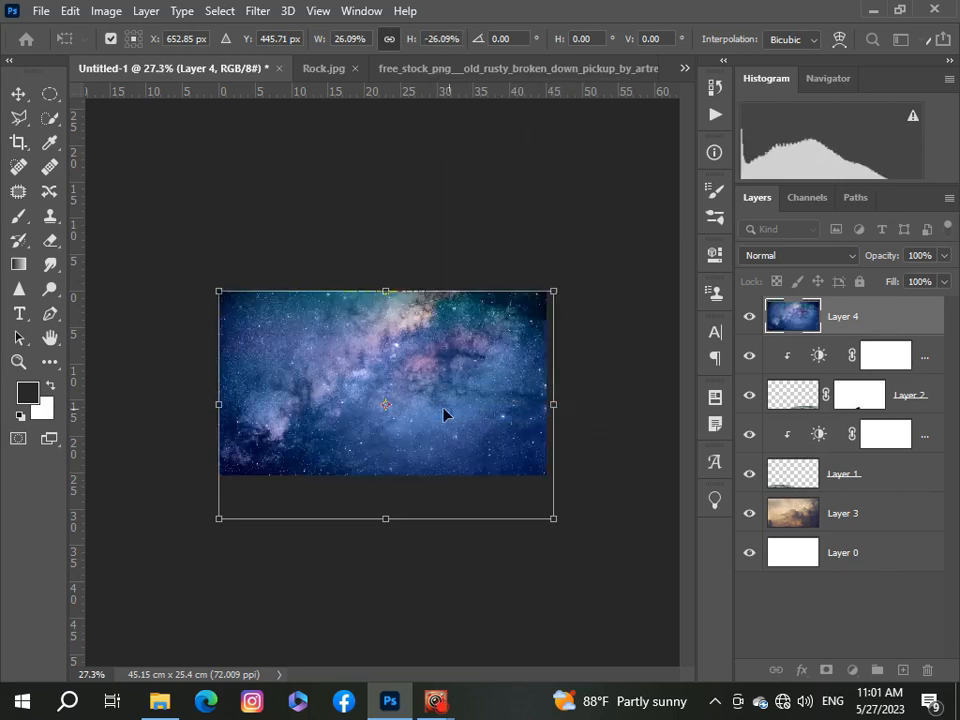
{"action": "left_click_drag", "start_coordinate": [441, 409], "coordinate": [446, 352]}
{"action": "left_click_drag", "start_coordinate": [446, 352], "coordinate": [433, 386]}
- Move the starry sky layer directly below Layer 1 in the stack, behind the rocks
{"action": "left_click_drag", "start_coordinate": [879, 317], "coordinate": [830, 490]}
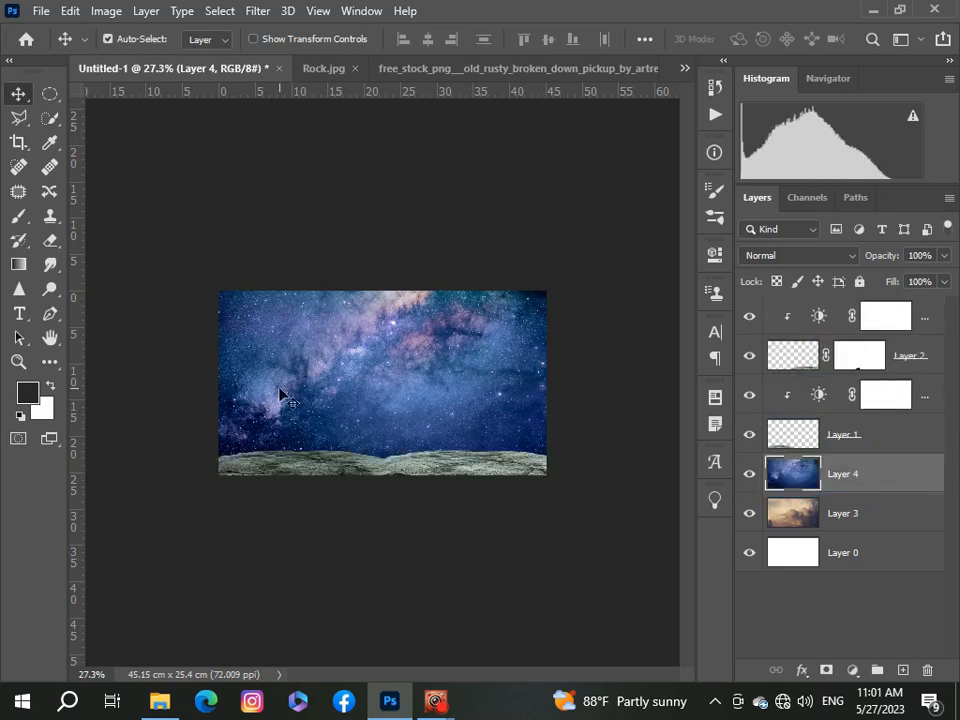
{"action": "scroll", "coordinate": [280, 388], "scroll_direction": "up", "scroll_amount": 3}
{"action": "scroll", "coordinate": [280, 384], "scroll_direction": "down", "scroll_amount": 1}
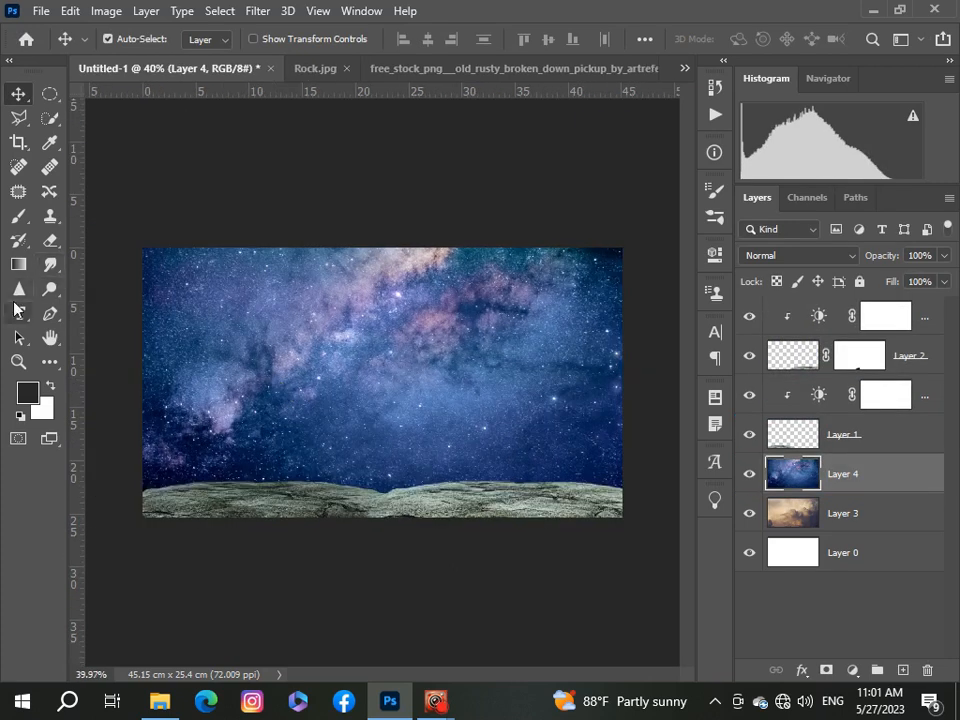
- Add a layer mask to Layer 4 and paint black along the rock horizon with a soft 243 px brush
{"action": "left_click", "coordinate": [826, 670]}
{"action": "left_click", "coordinate": [18, 216]}
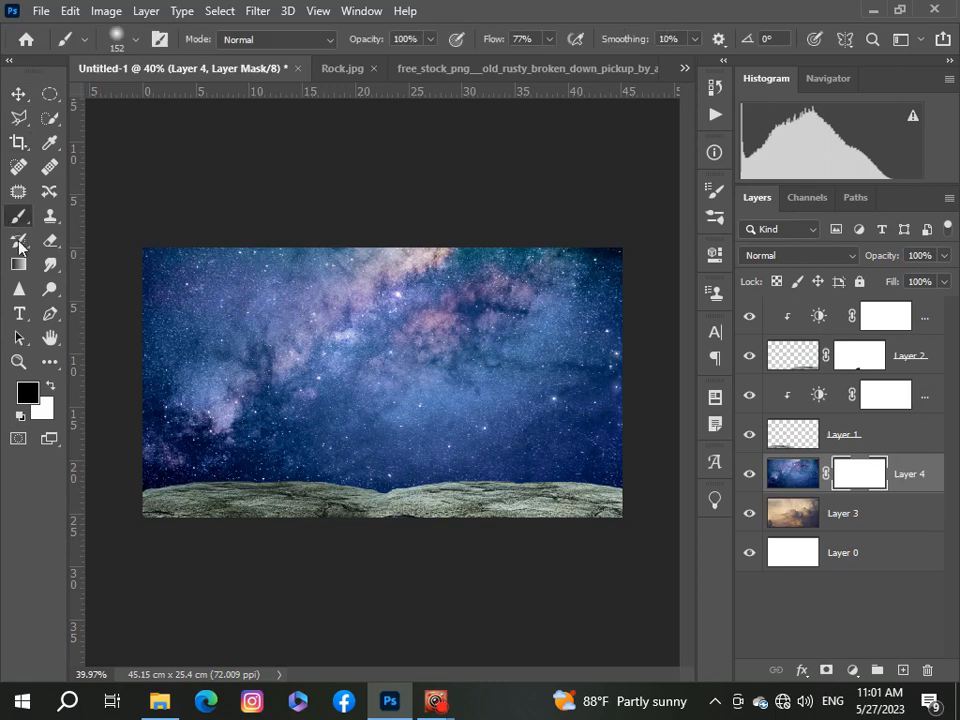
{"action": "left_click", "coordinate": [136, 39]}
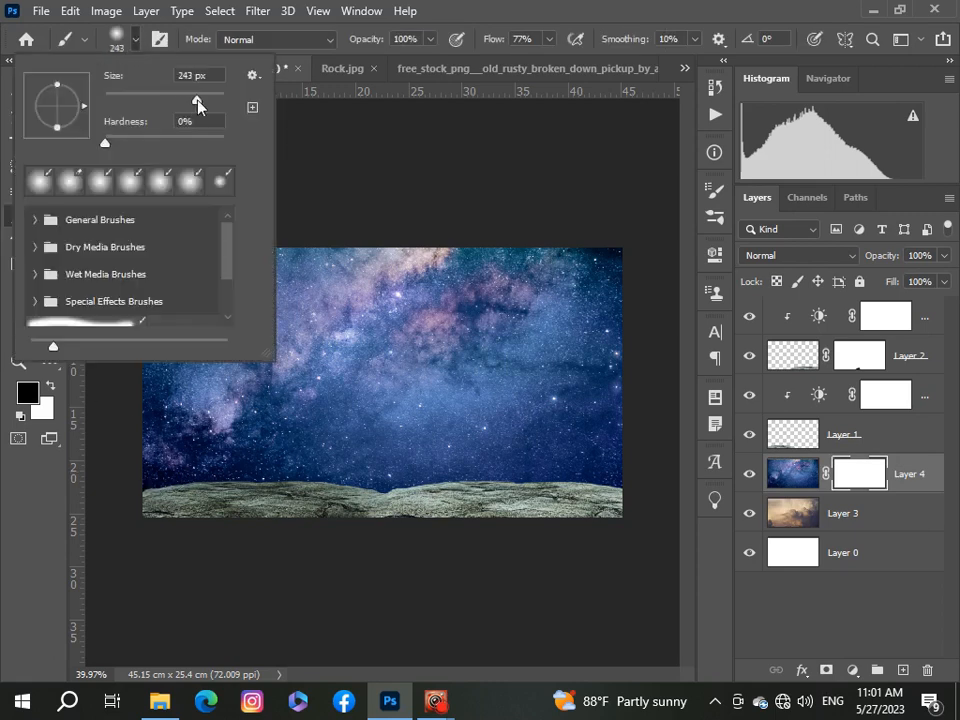
{"action": "key", "text": "Return"}
{"action": "mouse_move", "coordinate": [214, 486]}
{"action": "left_mouse_down"}
{"action": "mouse_move", "coordinate": [327, 505]}
{"action": "mouse_move", "coordinate": [402, 500]}
{"action": "mouse_move", "coordinate": [374, 497]}
{"action": "mouse_move", "coordinate": [425, 487]}
{"action": "left_mouse_up"}
- Mask out the lower part of the starry sky with a soft 385 px brush to reveal the clouds
{"action": "left_click", "coordinate": [133, 40]}
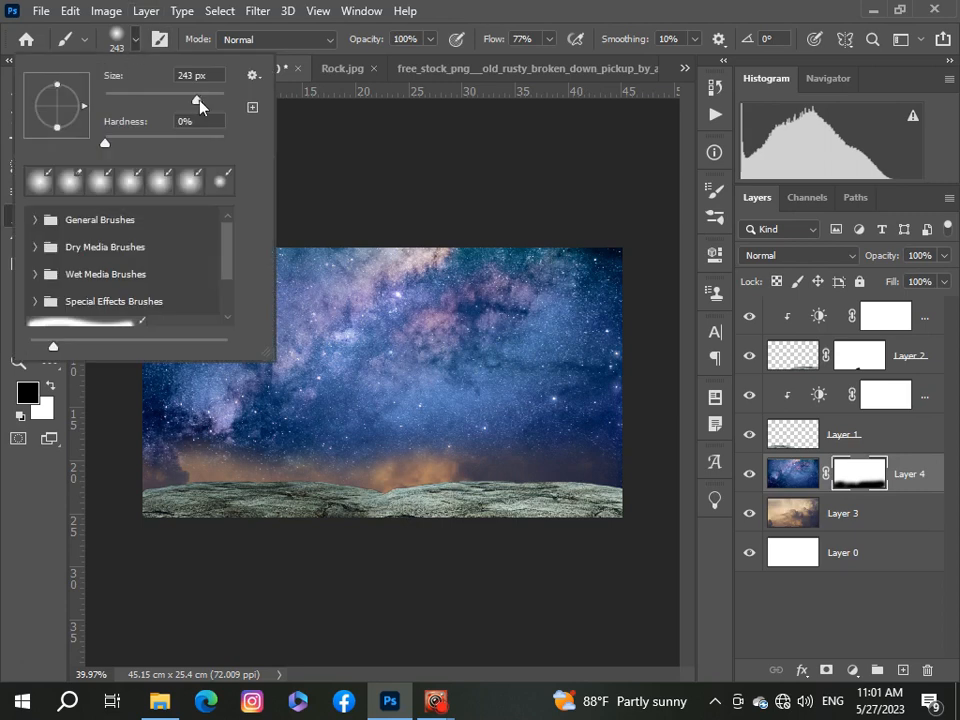
{"action": "left_click_drag", "start_coordinate": [197, 100], "coordinate": [205, 100]}
{"action": "key", "text": "Return"}
{"action": "mouse_move", "coordinate": [439, 444]}
{"action": "left_mouse_down"}
{"action": "mouse_move", "coordinate": [586, 428]}
{"action": "mouse_move", "coordinate": [546, 408]}
{"action": "mouse_move", "coordinate": [570, 415]}
{"action": "mouse_move", "coordinate": [529, 445]}
{"action": "mouse_move", "coordinate": [154, 475]}
{"action": "mouse_move", "coordinate": [187, 472]}
{"action": "mouse_move", "coordinate": [287, 507]}
{"action": "mouse_move", "coordinate": [351, 491]}
{"action": "mouse_move", "coordinate": [412, 442]}
{"action": "mouse_move", "coordinate": [436, 401]}
{"action": "mouse_move", "coordinate": [598, 415]}
{"action": "mouse_move", "coordinate": [647, 486]}
{"action": "mouse_move", "coordinate": [675, 508]}
{"action": "left_mouse_up"}
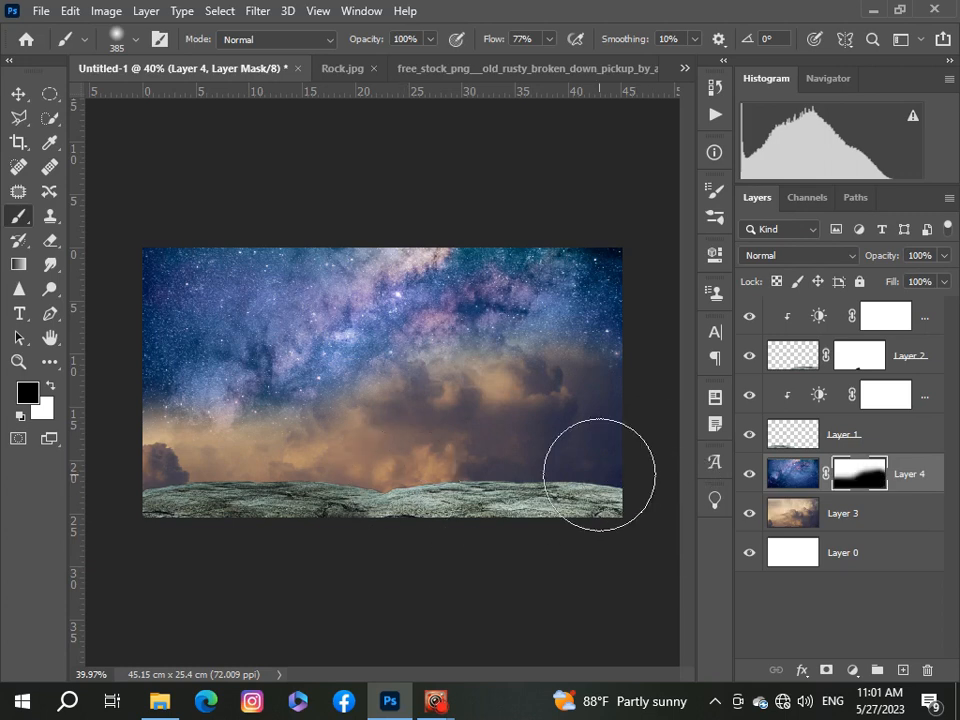
- Enlarge the clouds on Layer 3 to about 103%, extending them past the canvas's right edge
{"action": "left_click", "coordinate": [813, 521]}
{"action": "key", "text": "ctrl+t"}
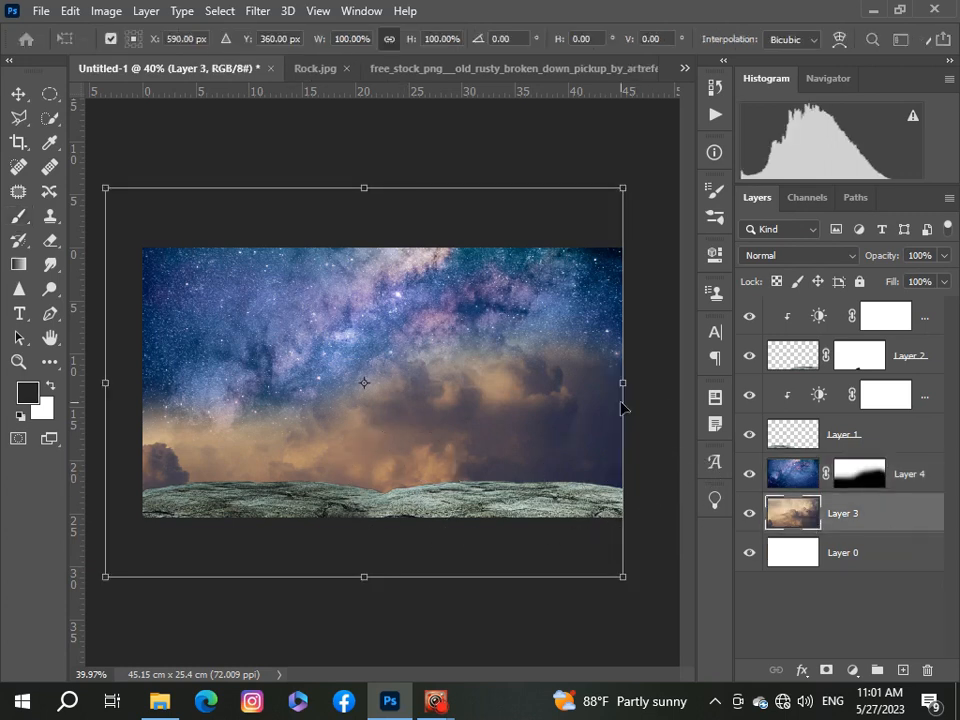
{"action": "left_click_drag", "start_coordinate": [623, 382], "coordinate": [637, 382]}
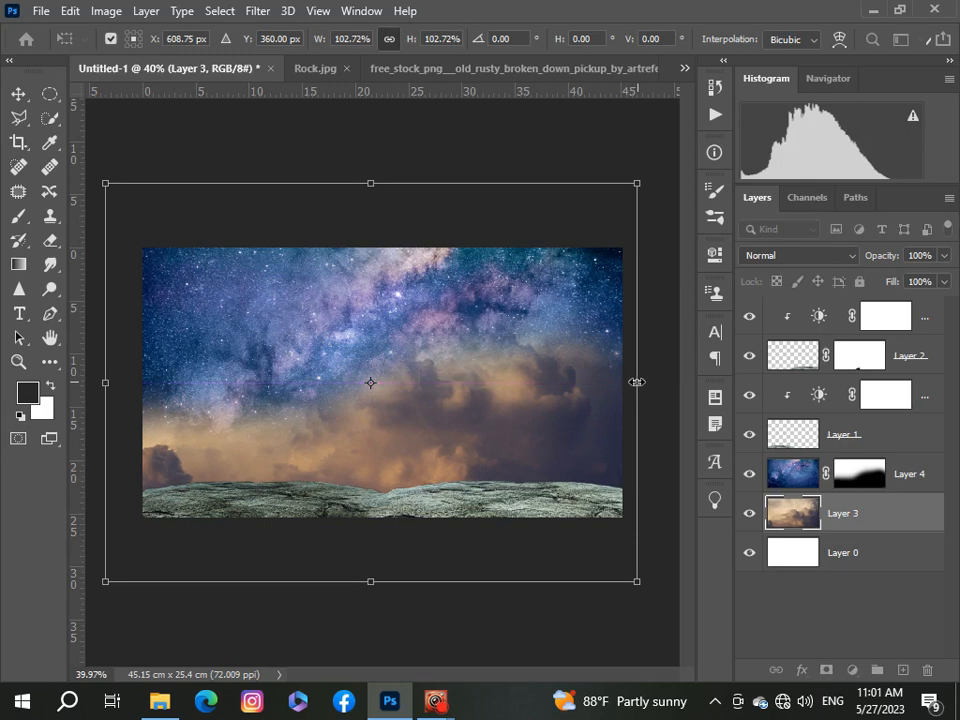
{"action": "left_click", "coordinate": [838, 622]}
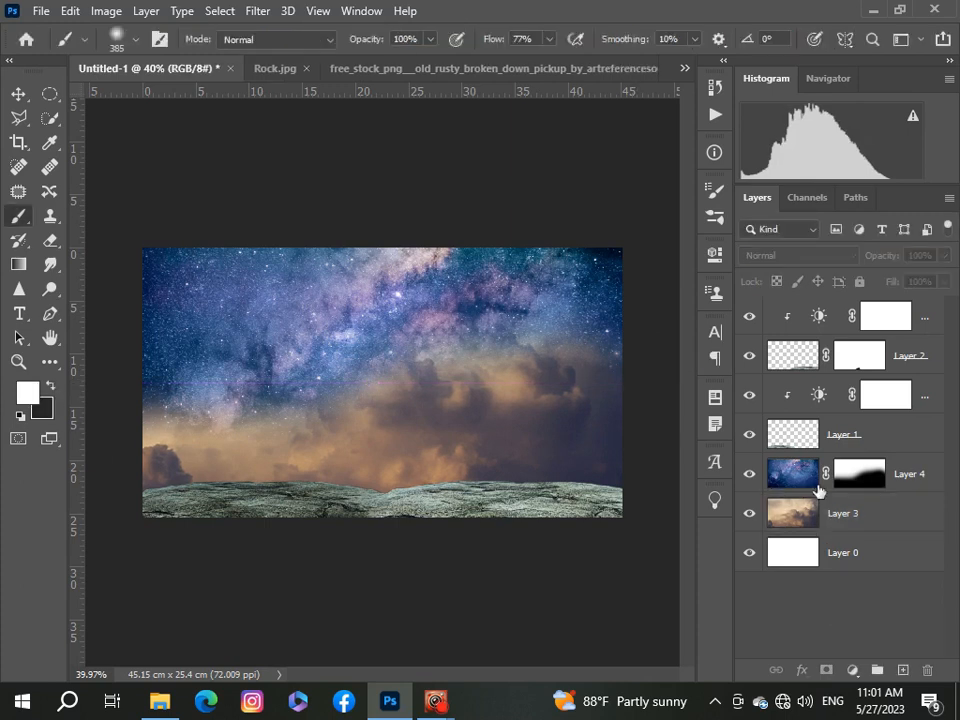
- Try painting white on Layer 4's mask over the clouds at the lower right, and undo it
{"action": "left_click", "coordinate": [864, 474]}
{"action": "left_click", "coordinate": [51, 386]}
{"action": "left_click", "coordinate": [542, 418]}
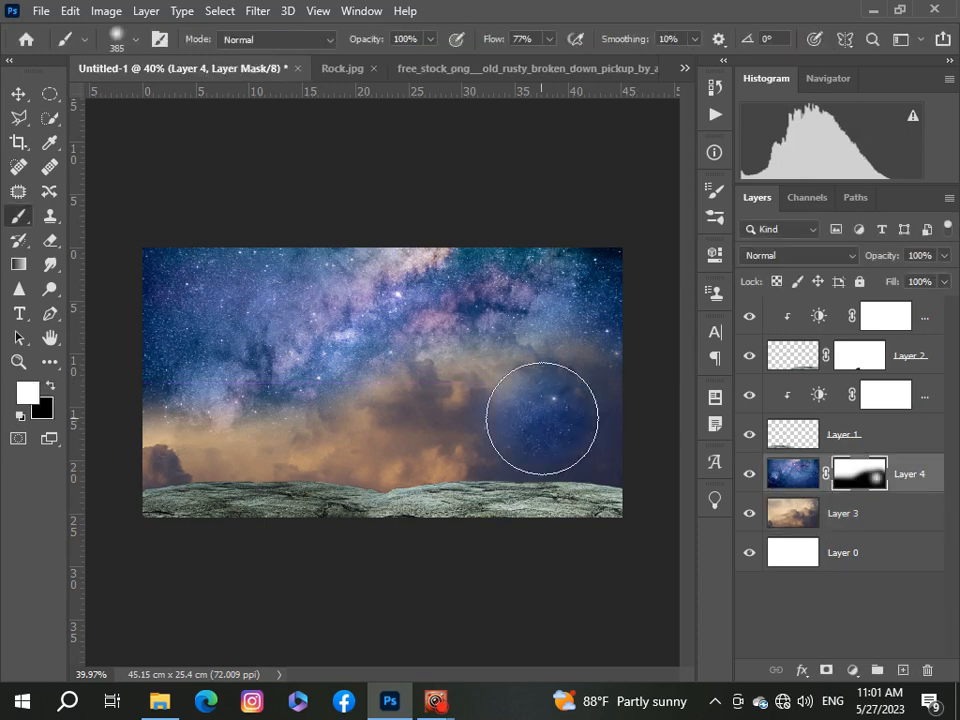
{"action": "key", "text": "ctrl+z"}
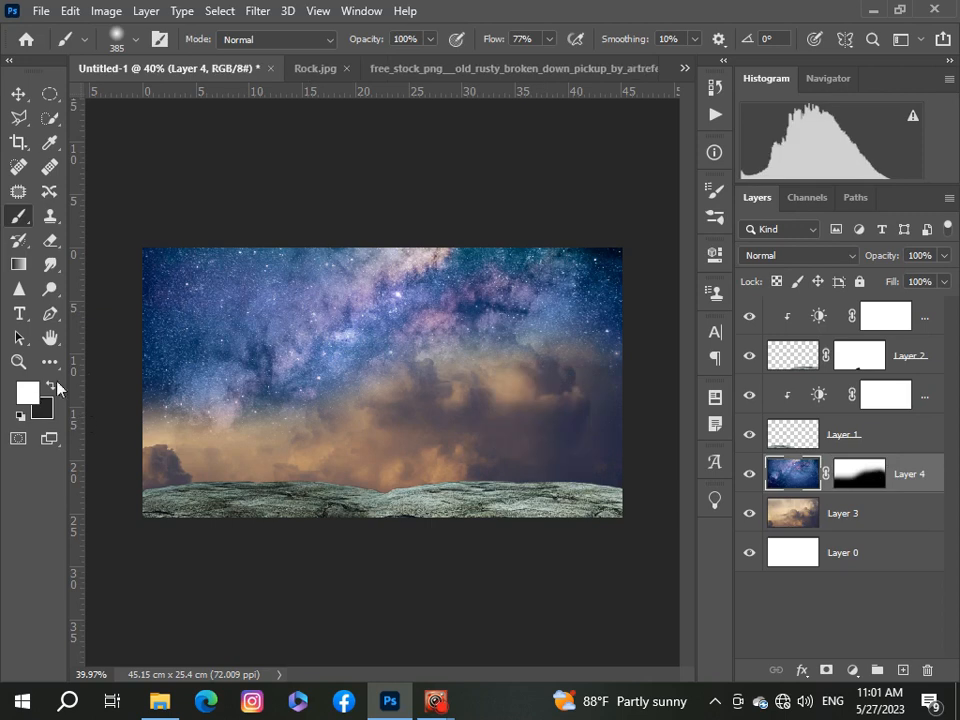
- Paint the dark foreground colour across the lower part of Layer 4's image, and reduce the brush size to 97 px
{"action": "left_click", "coordinate": [51, 386]}
{"action": "mouse_move", "coordinate": [639, 527]}
{"action": "left_mouse_down"}
{"action": "mouse_move", "coordinate": [609, 489]}
{"action": "mouse_move", "coordinate": [619, 401]}
{"action": "mouse_move", "coordinate": [600, 422]}
{"action": "mouse_move", "coordinate": [433, 450]}
{"action": "mouse_move", "coordinate": [325, 451]}
{"action": "mouse_move", "coordinate": [276, 467]}
{"action": "mouse_move", "coordinate": [228, 457]}
{"action": "mouse_move", "coordinate": [187, 498]}
{"action": "left_mouse_up"}
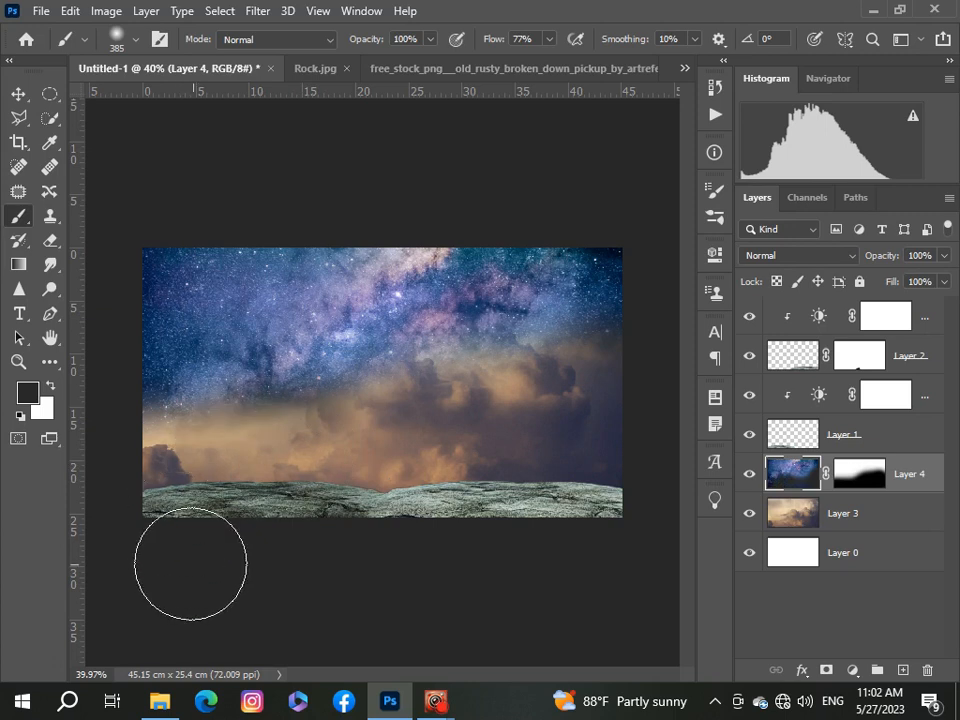
{"action": "left_click", "coordinate": [116, 39]}
{"action": "left_click_drag", "start_coordinate": [184, 100], "coordinate": [162, 100]}
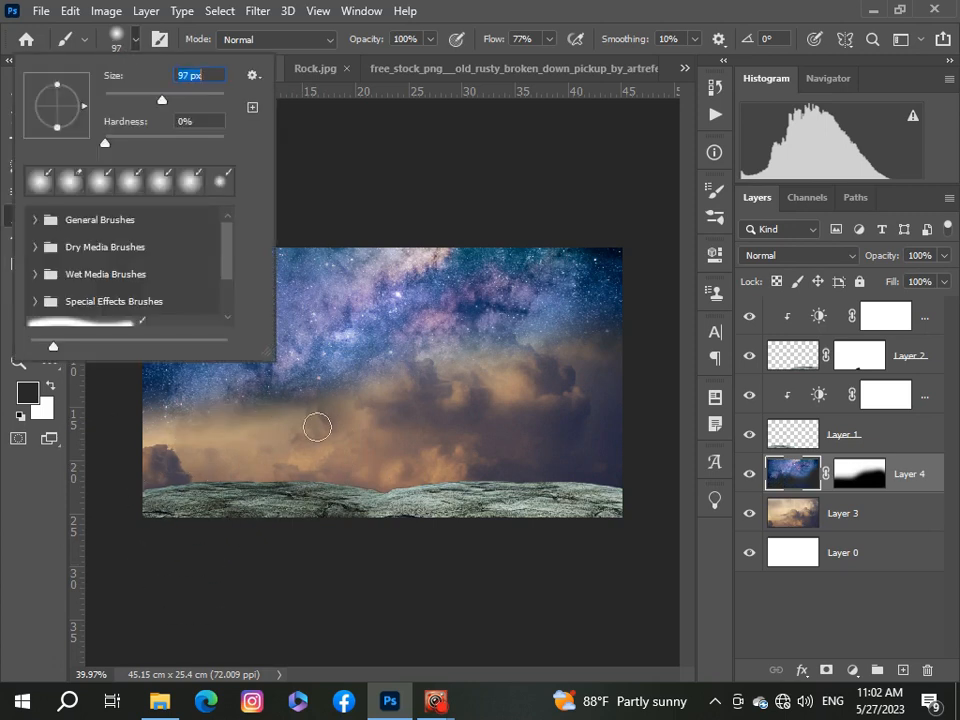
{"action": "key", "text": "Return"}
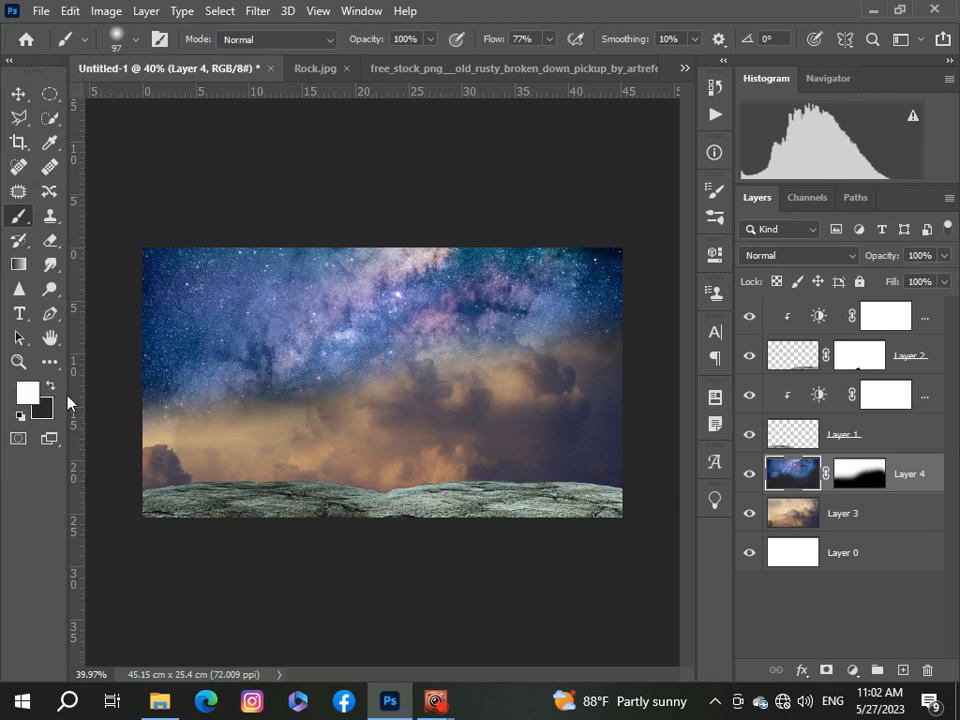
- Try a white brush stroke on Layer 4's image near the left side of the sky blend, and undo it
{"action": "scroll", "coordinate": [173, 443], "scroll_direction": "up", "scroll_amount": 4}
{"action": "left_click_drag", "start_coordinate": [460, 677], "coordinate": [449, 677]}
{"action": "mouse_move", "coordinate": [178, 386]}
{"action": "left_mouse_down"}
{"action": "mouse_move", "coordinate": [150, 413]}
{"action": "mouse_move", "coordinate": [170, 415]}
{"action": "mouse_move", "coordinate": [231, 386]}
{"action": "left_mouse_up"}
{"action": "key", "text": "ctrl+z"}
- Activate Layer 4's mask, try a white stroke at the canvas's left edge, and undo it
{"action": "left_click", "coordinate": [852, 476]}
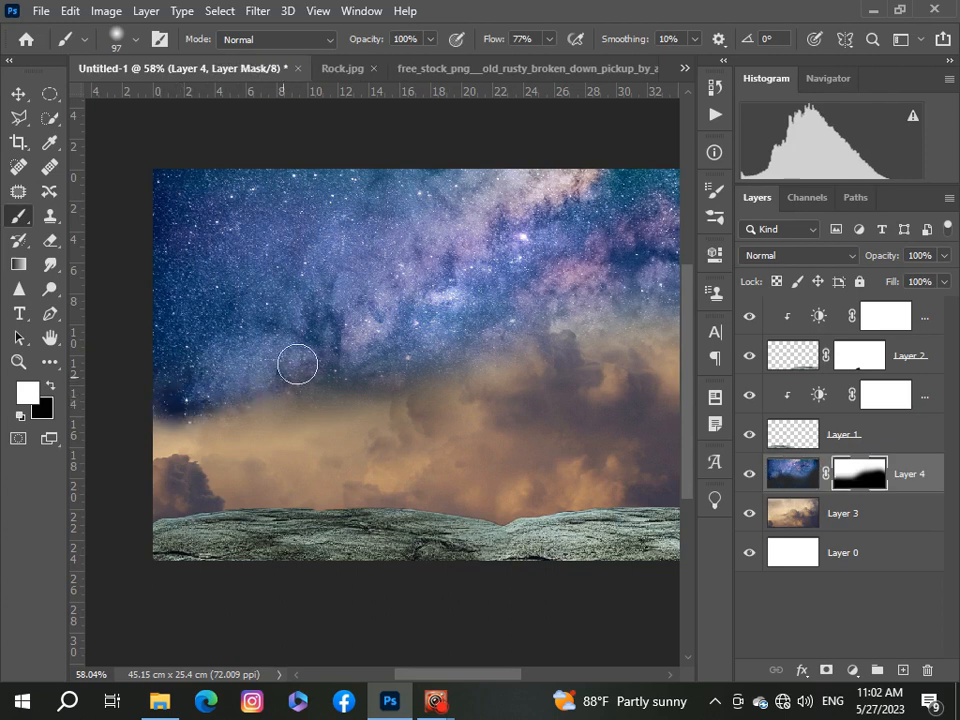
{"action": "left_click_drag", "start_coordinate": [154, 411], "coordinate": [156, 432]}
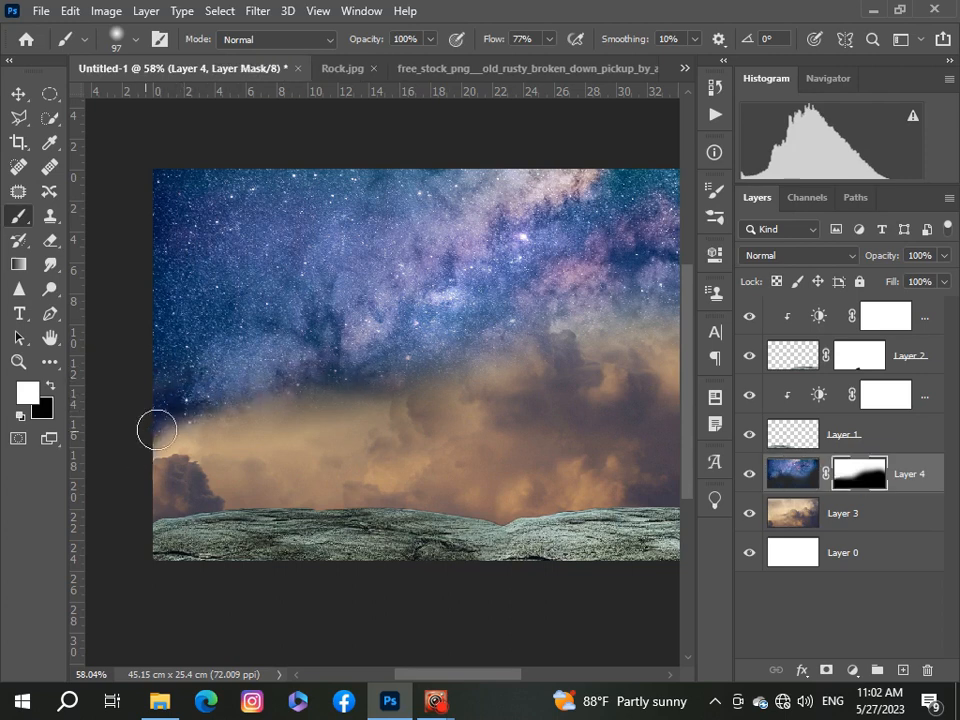
{"action": "key", "text": "ctrl+z"}
{"action": "key", "text": "ctrl+z"}
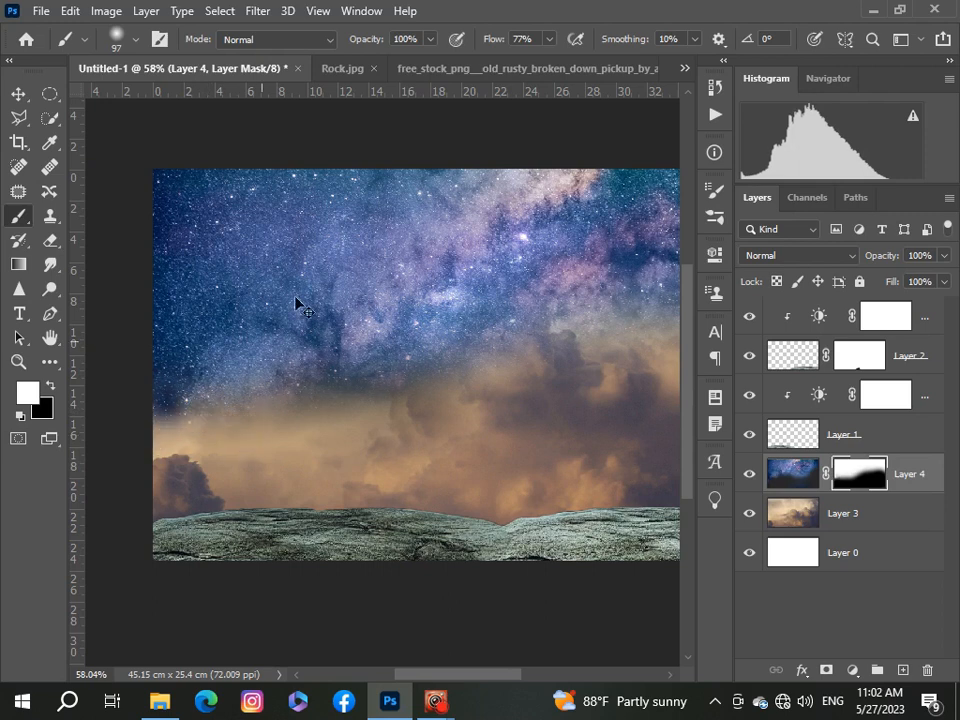
- Paint white on Layer 4's mask at 51% brush opacity along the left part of the boundary between stars and clouds
{"action": "left_click", "coordinate": [430, 39]}
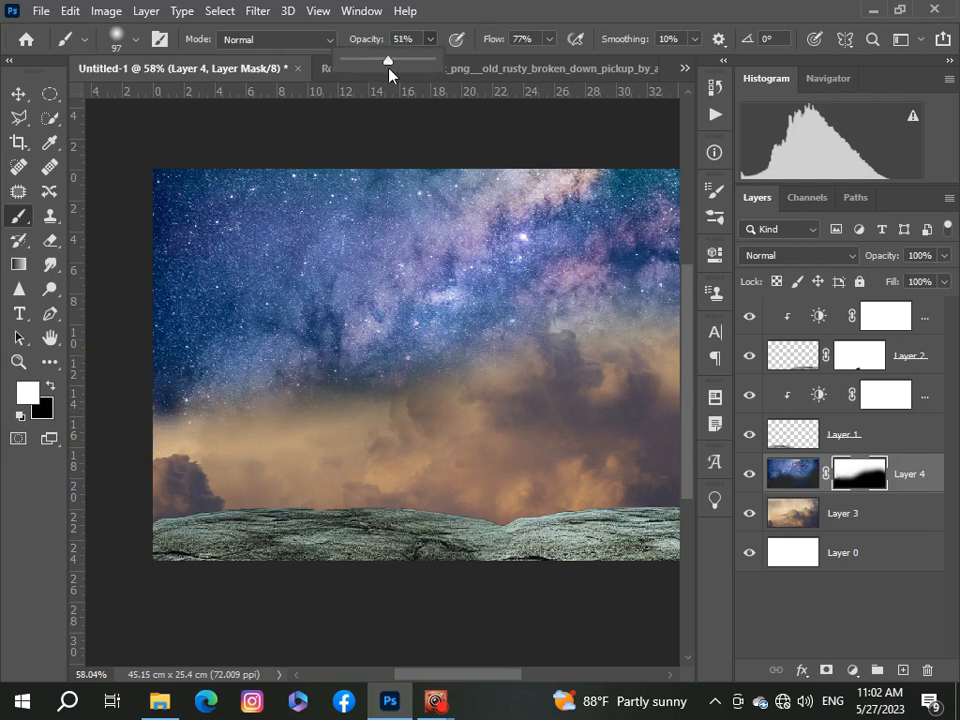
{"action": "left_click", "coordinate": [157, 430]}
{"action": "mouse_move", "coordinate": [157, 431]}
{"action": "left_mouse_down"}
{"action": "mouse_move", "coordinate": [195, 407]}
{"action": "mouse_move", "coordinate": [317, 376]}
{"action": "left_mouse_up"}
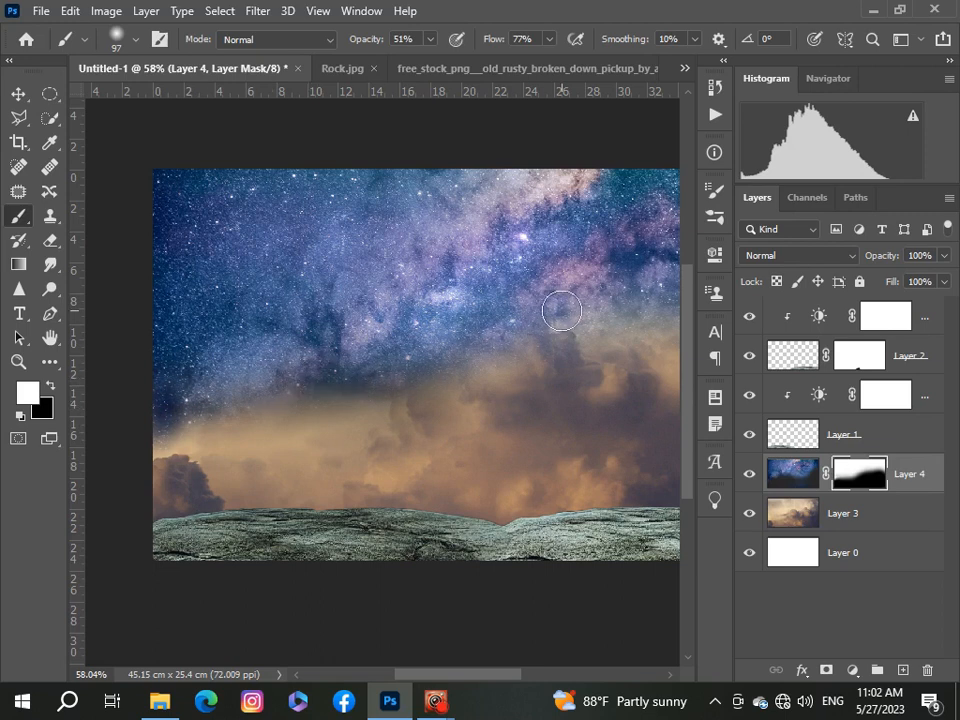
{"action": "scroll", "coordinate": [563, 311], "scroll_direction": "down", "scroll_amount": 2}
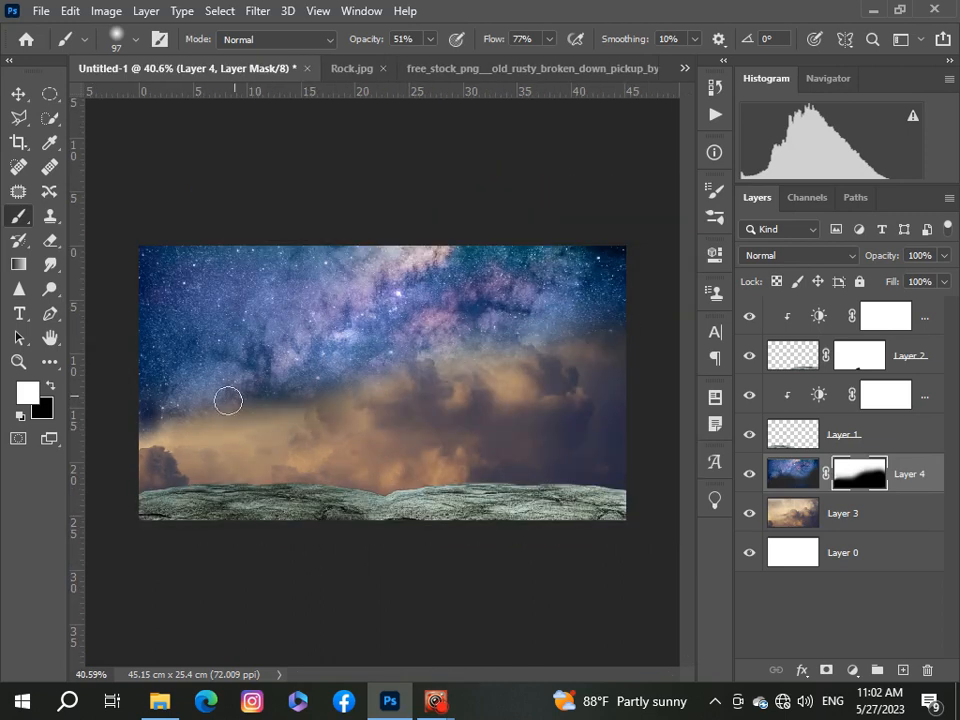
{"action": "scroll", "coordinate": [222, 349], "scroll_direction": "up", "scroll_amount": 2}
{"action": "scroll", "coordinate": [148, 414], "scroll_direction": "down", "scroll_amount": 1}
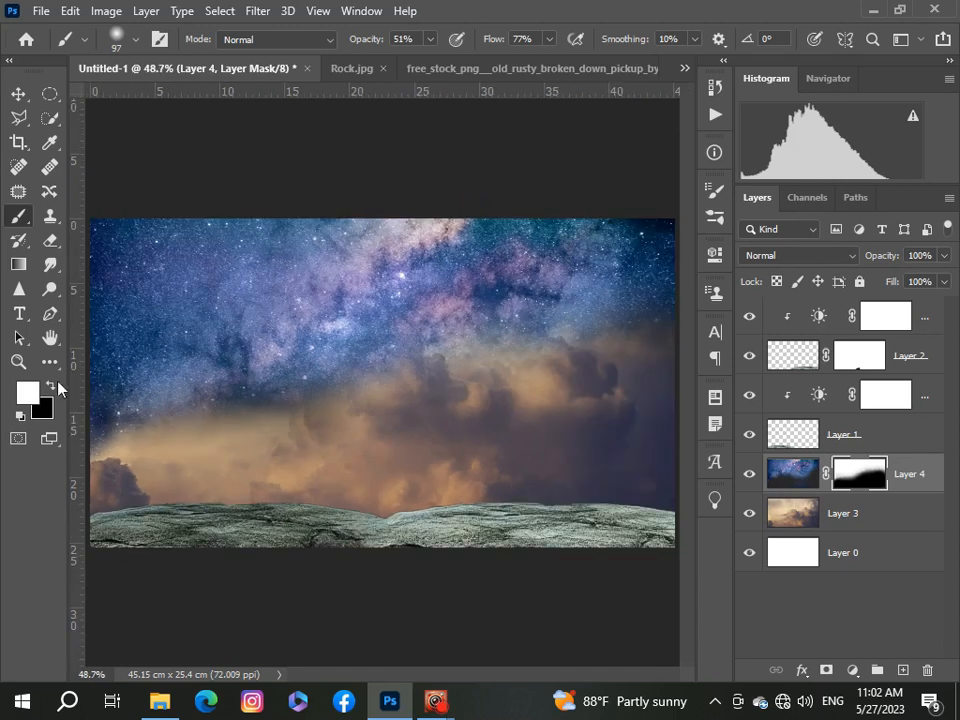
- Paint black on Layer 4's mask at 51% brush opacity along the left part of the boundary between stars and clouds
{"action": "key", "text": "x"}
{"action": "left_click_drag", "start_coordinate": [90, 443], "coordinate": [126, 454]}
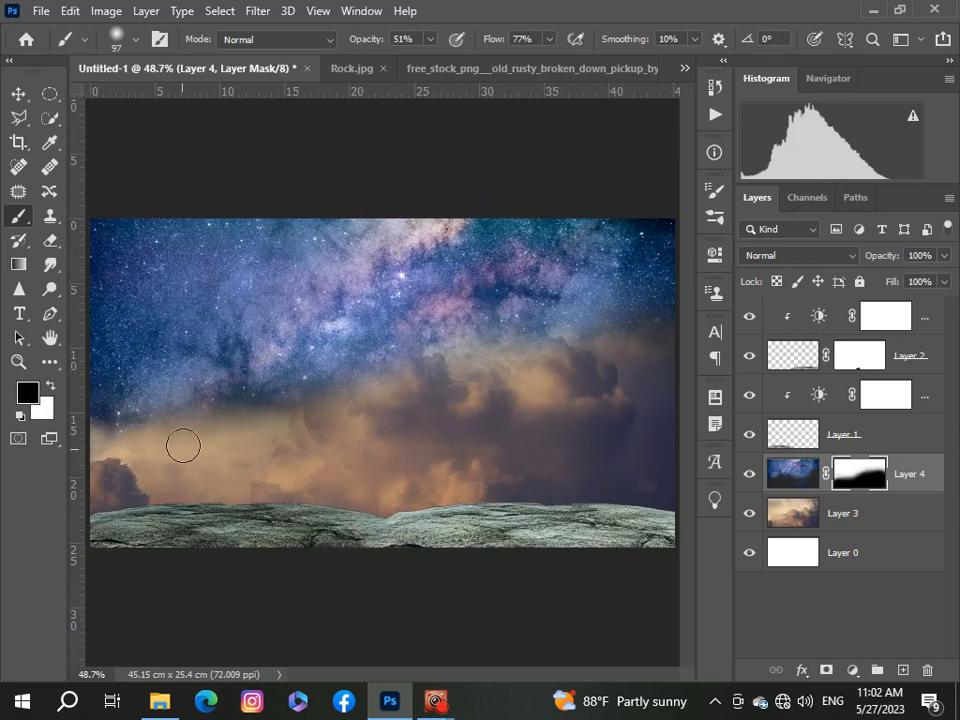
{"action": "scroll", "coordinate": [239, 444], "scroll_direction": "down", "scroll_amount": 1}
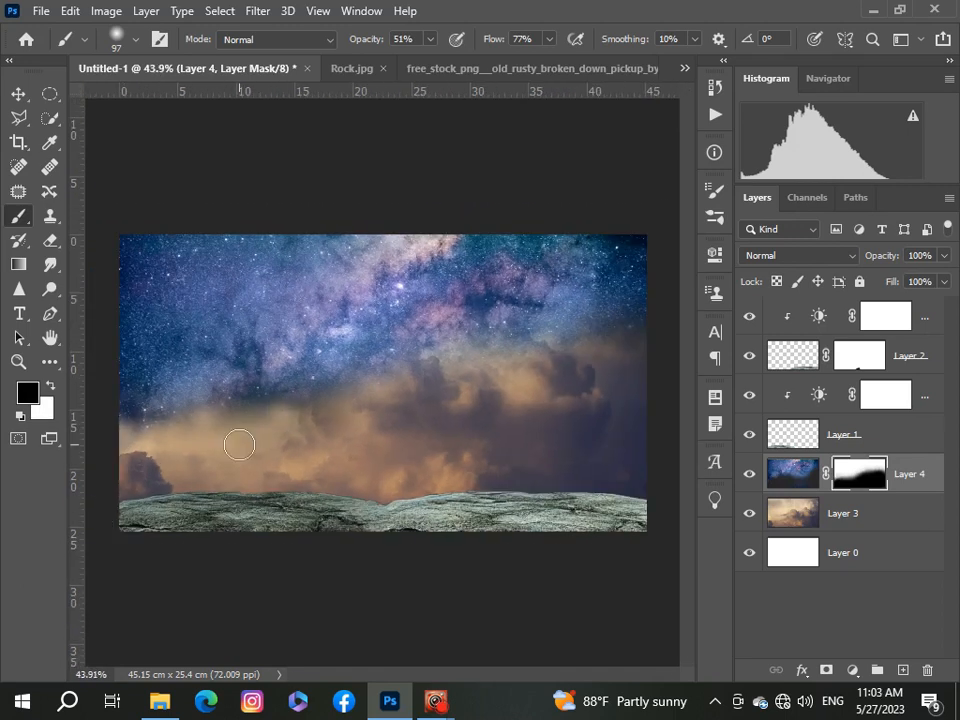
{"action": "left_click_drag", "start_coordinate": [268, 417], "coordinate": [112, 449]}
{"action": "scroll", "coordinate": [112, 449], "scroll_direction": "down", "scroll_amount": 1}
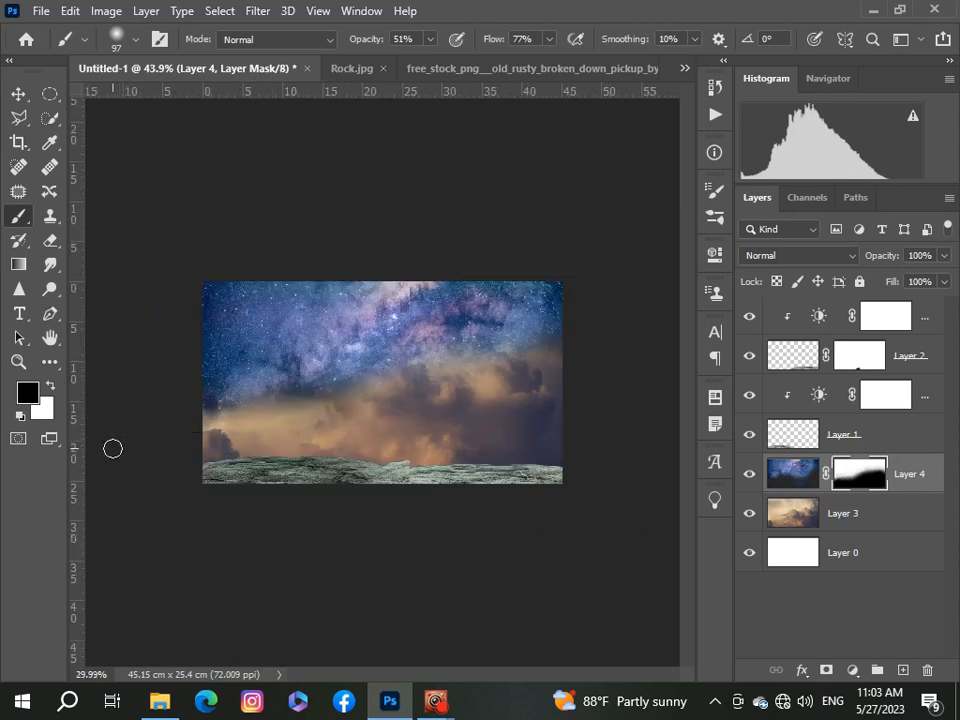
- Look through the open stock image documents for the next element to add to the composite
{"action": "left_click", "coordinate": [18, 93]}
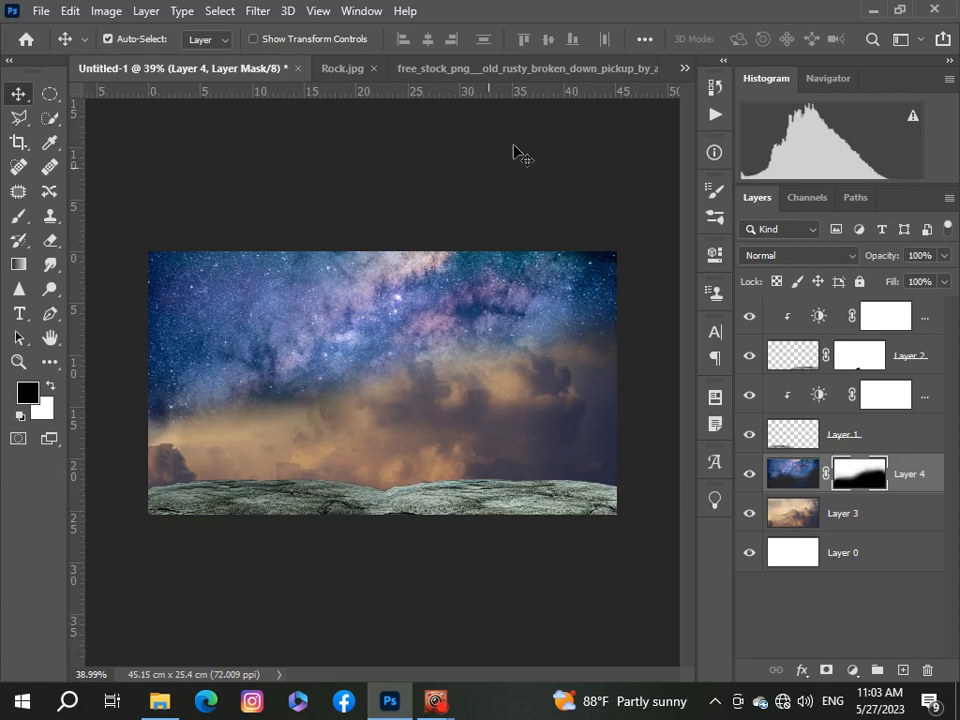
{"action": "left_click", "coordinate": [685, 68]}
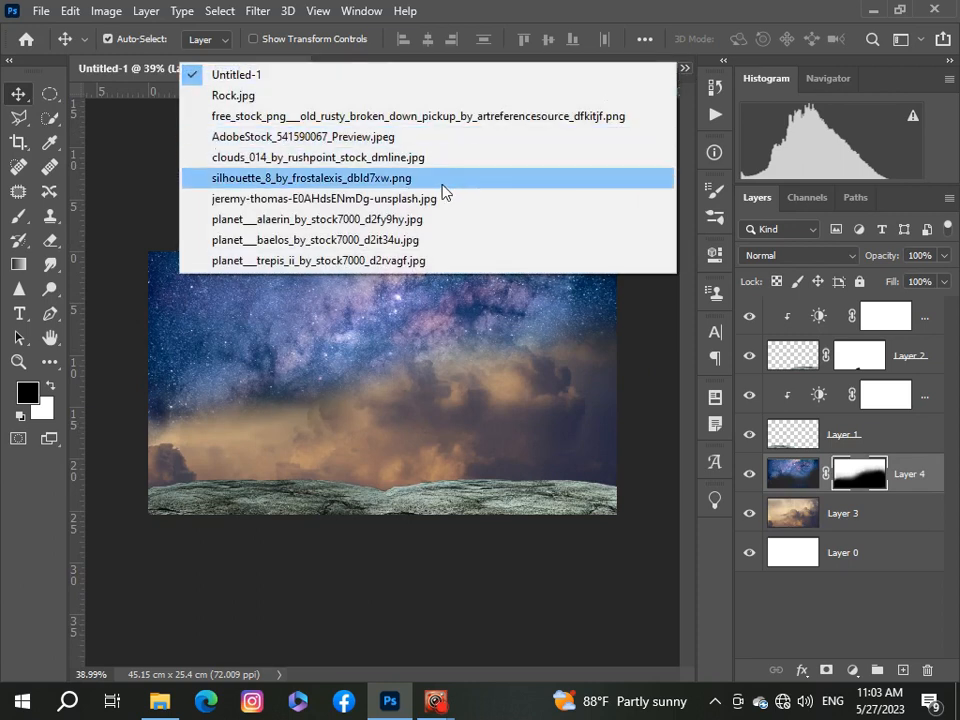
{"action": "left_click", "coordinate": [440, 138]}
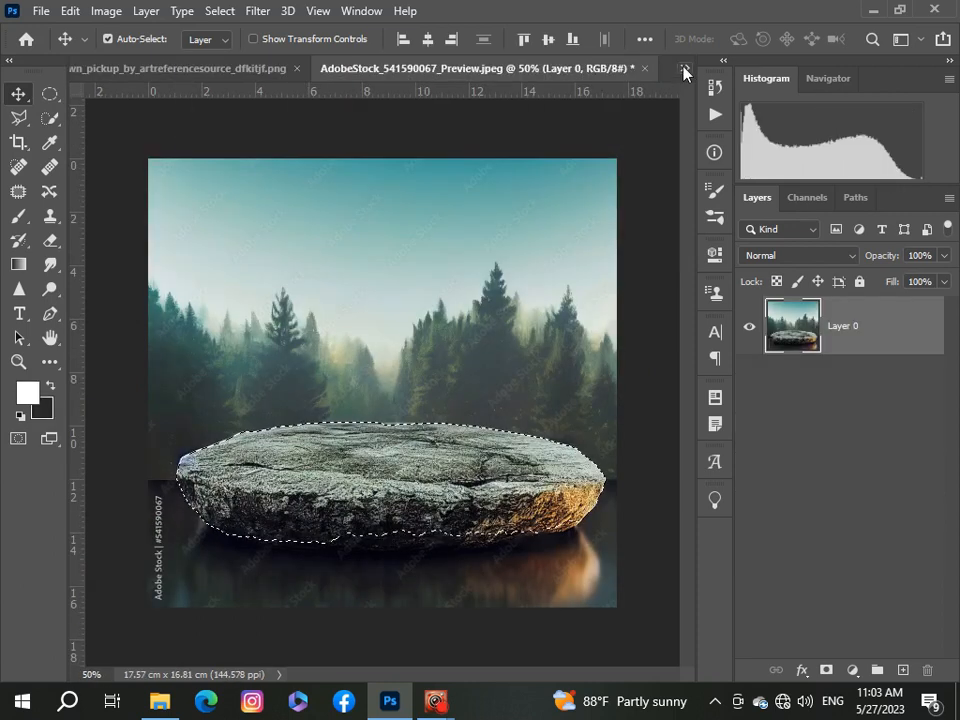
{"action": "left_click", "coordinate": [685, 69]}
{"action": "left_click", "coordinate": [427, 188]}
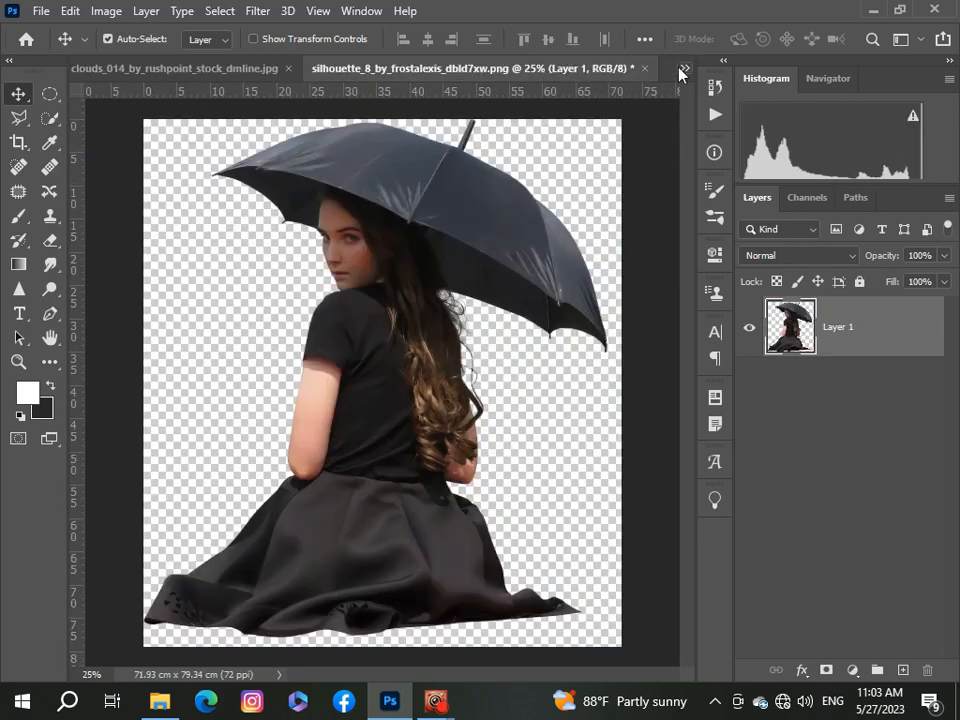
{"action": "left_click", "coordinate": [685, 68]}
{"action": "left_click", "coordinate": [465, 198]}
{"action": "left_click", "coordinate": [685, 69]}
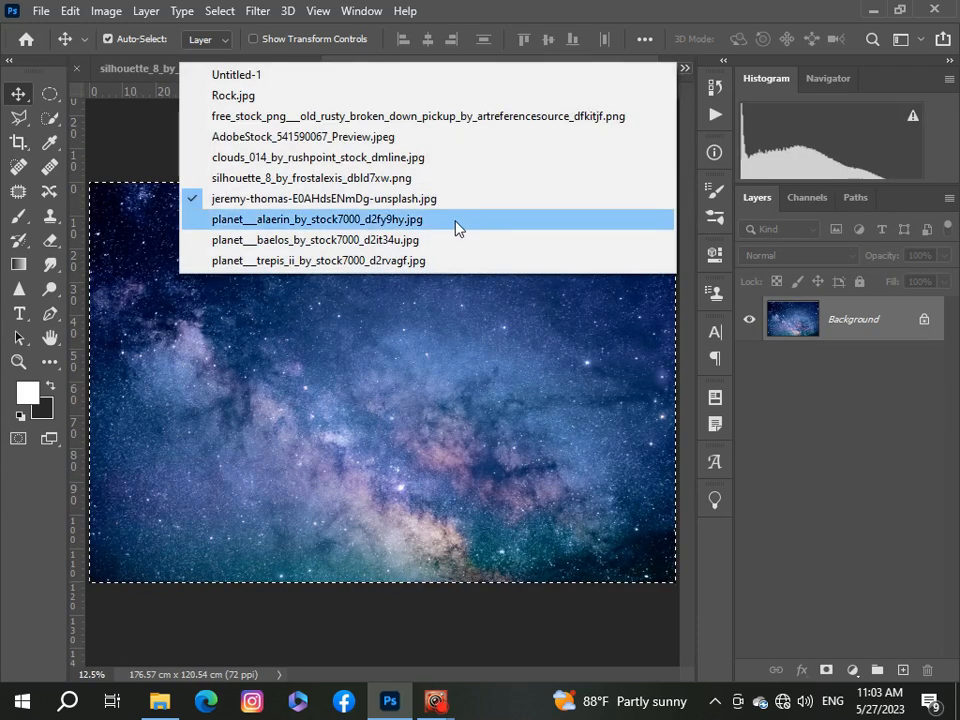
- Copy the rusty blue pickup from its PNG document and paste it into Untitled-1 above the topmost adjustment layer
{"action": "left_click", "coordinate": [460, 119]}
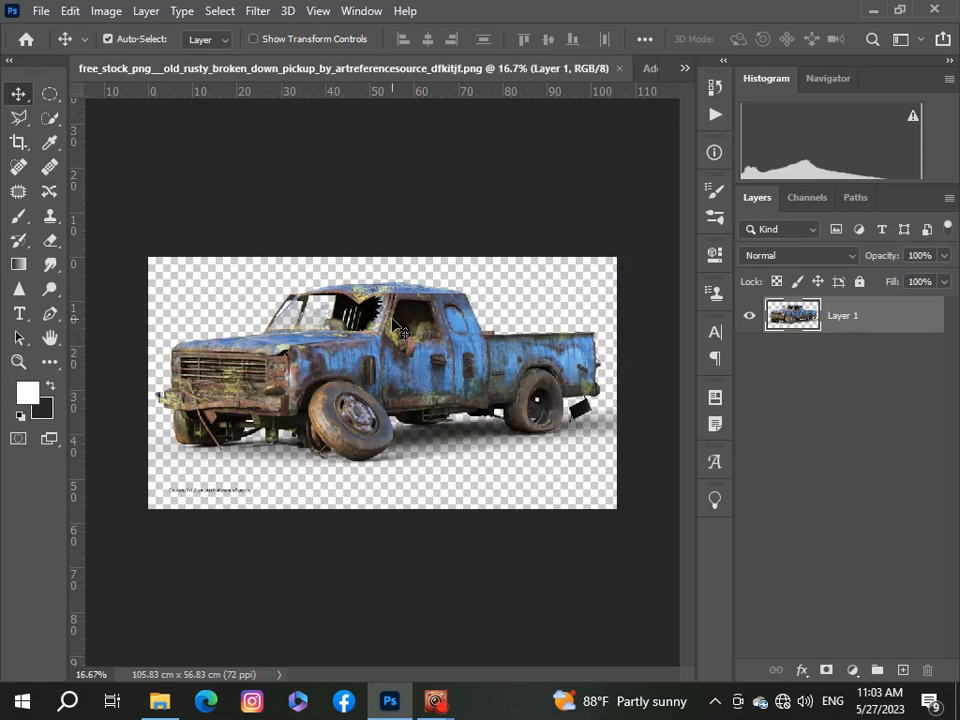
{"action": "left_click", "coordinate": [685, 69]}
{"action": "left_click", "coordinate": [561, 75]}
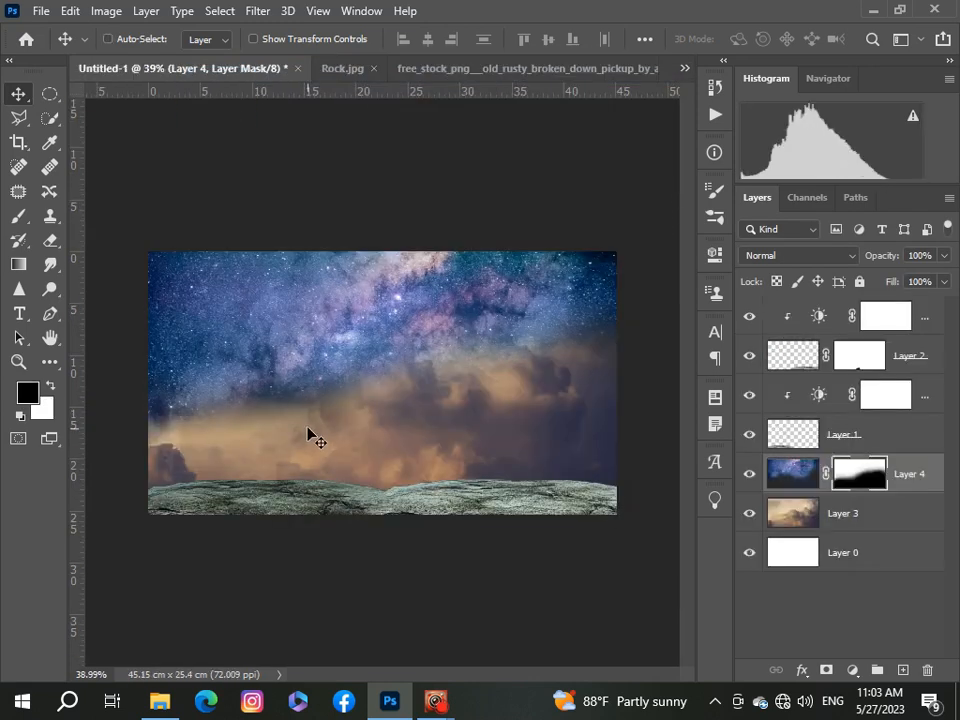
{"action": "left_click", "coordinate": [905, 320]}
{"action": "key", "text": "ctrl+v"}
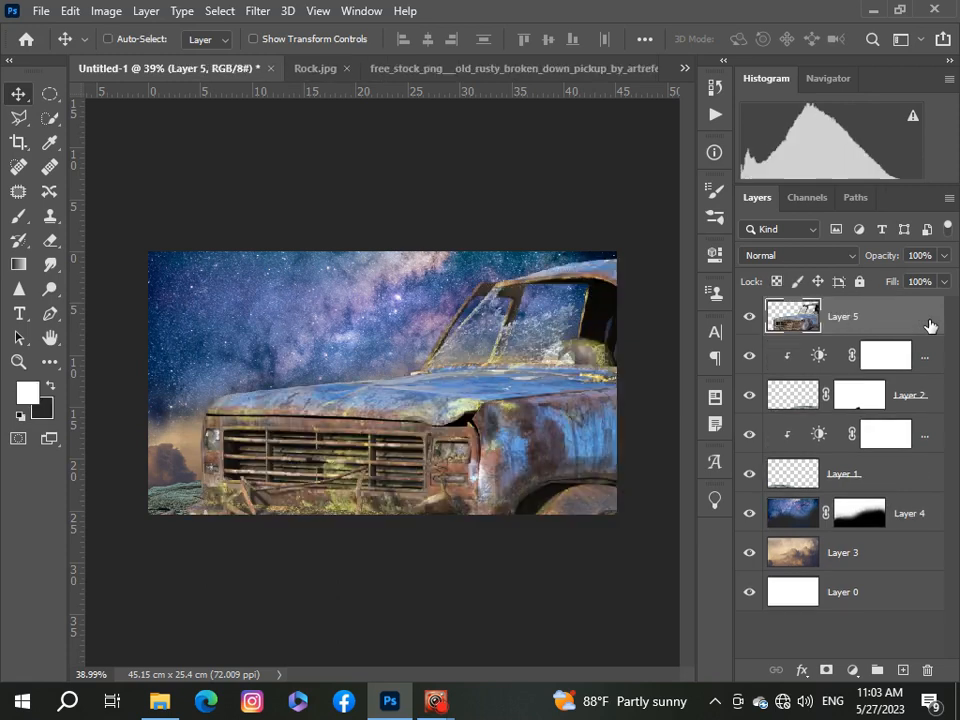
- Scale the pickup on Layer 5 to about 32.5% and place it on the rocky ground, slightly left of centre
{"action": "key", "text": "ctrl+t"}
{"action": "key", "text": "ctrl+0"}
{"action": "left_click_drag", "start_coordinate": [598, 424], "coordinate": [428, 415]}
{"action": "scroll", "coordinate": [428, 416], "scroll_direction": "up", "scroll_amount": 10}
{"action": "left_click_drag", "start_coordinate": [355, 428], "coordinate": [339, 391]}
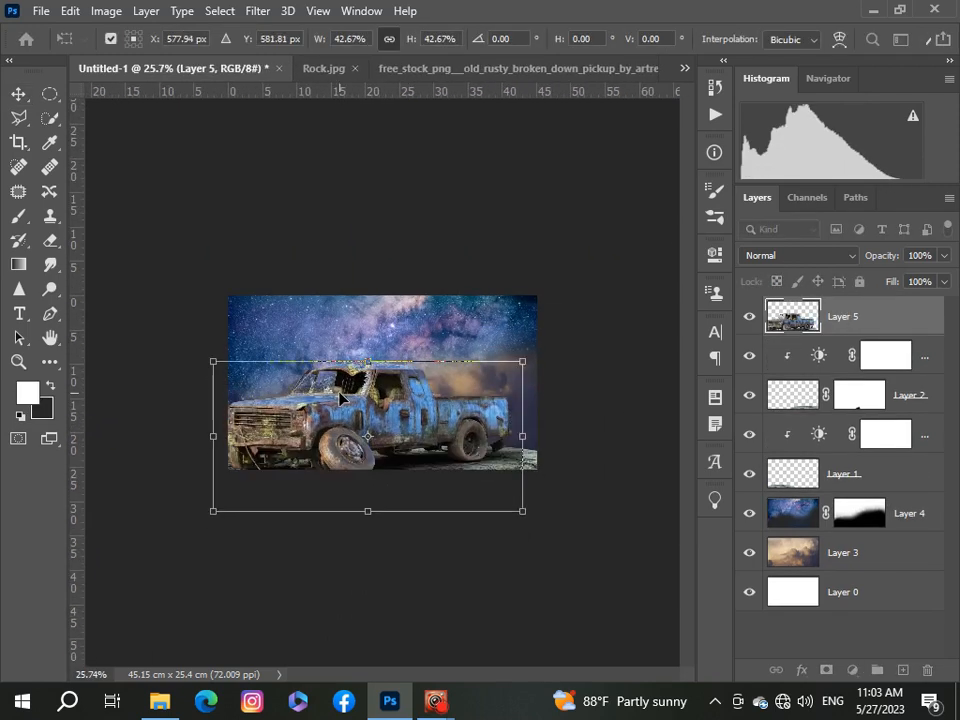
{"action": "scroll", "coordinate": [339, 391], "scroll_direction": "up", "scroll_amount": 8}
{"action": "scroll", "coordinate": [188, 441], "scroll_direction": "down", "scroll_amount": 4}
{"action": "left_click_drag", "start_coordinate": [355, 580], "coordinate": [357, 533]}
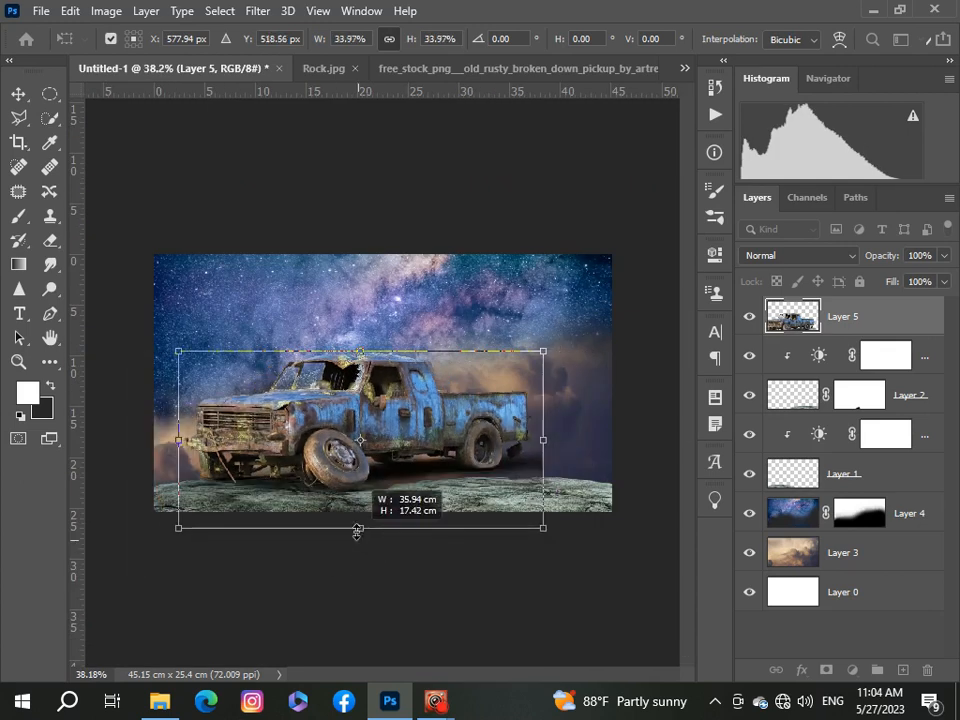
{"action": "left_click_drag", "start_coordinate": [178, 352], "coordinate": [195, 360]}
{"action": "left_click_drag", "start_coordinate": [335, 455], "coordinate": [278, 473]}
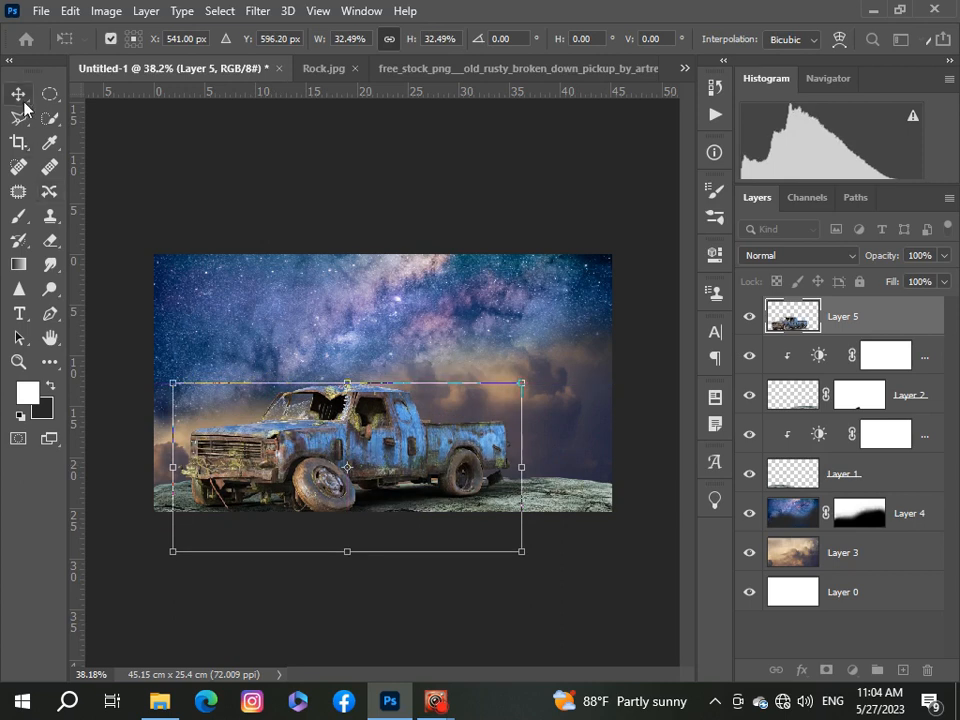
{"action": "key", "text": "Return"}
- Add a mask to Layer 5 and paint black on it to hide the shadow's hard edge behind the pickup's rear
{"action": "scroll", "coordinate": [251, 231], "scroll_direction": "up", "scroll_amount": 2}
{"action": "scroll", "coordinate": [251, 231], "scroll_direction": "down", "scroll_amount": 3}
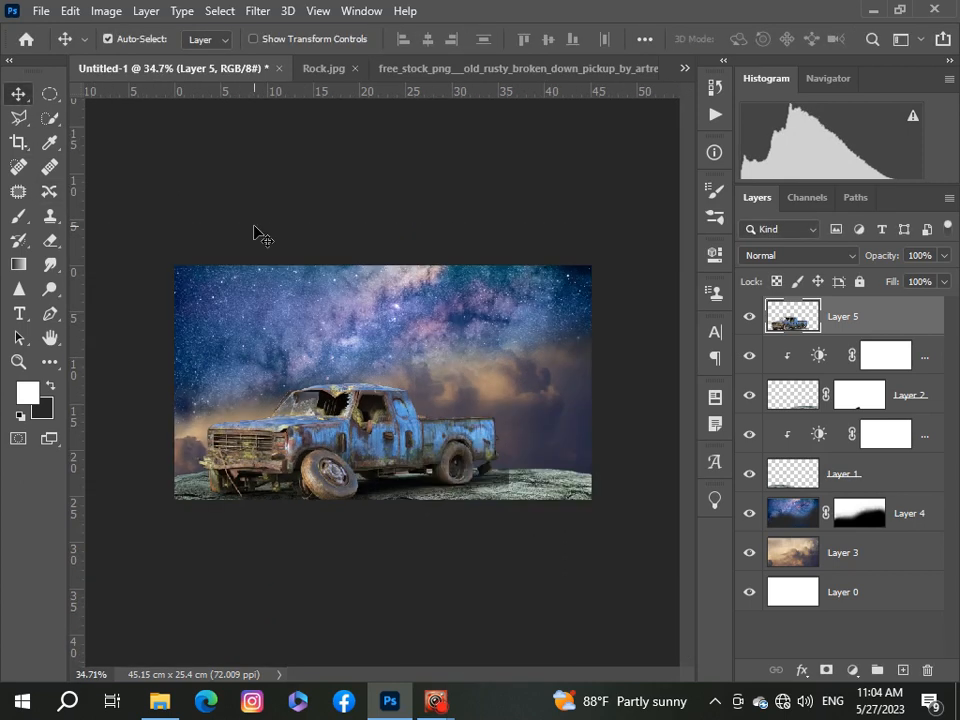
{"action": "scroll", "coordinate": [255, 230], "scroll_direction": "up", "scroll_amount": 3}
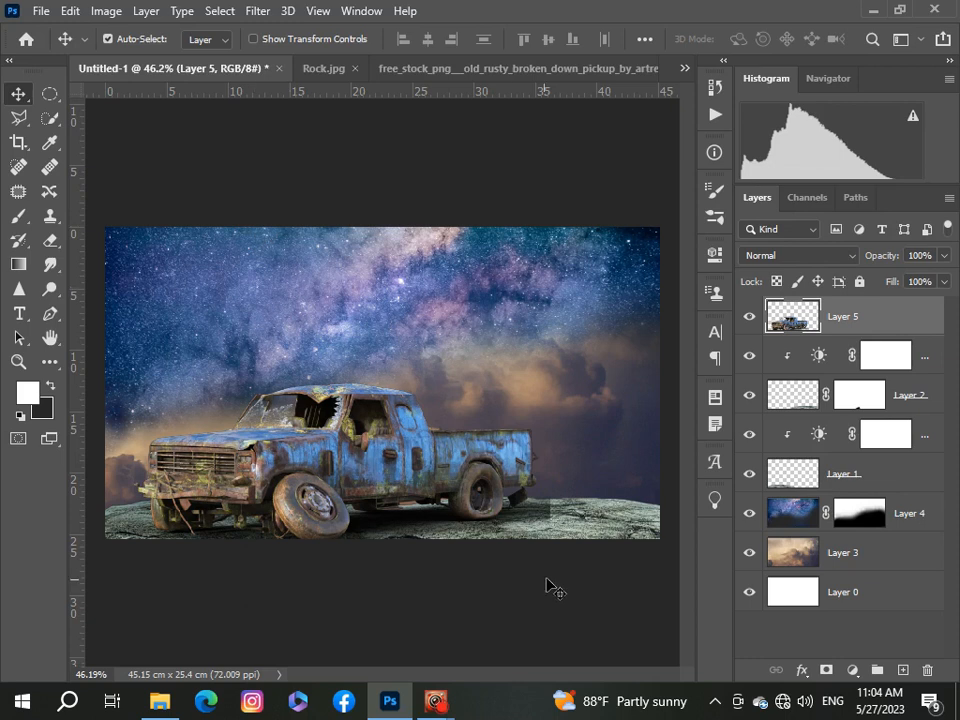
{"action": "scroll", "coordinate": [548, 587], "scroll_direction": "up", "scroll_amount": 4}
{"action": "scroll", "coordinate": [557, 574], "scroll_direction": "down", "scroll_amount": 5}
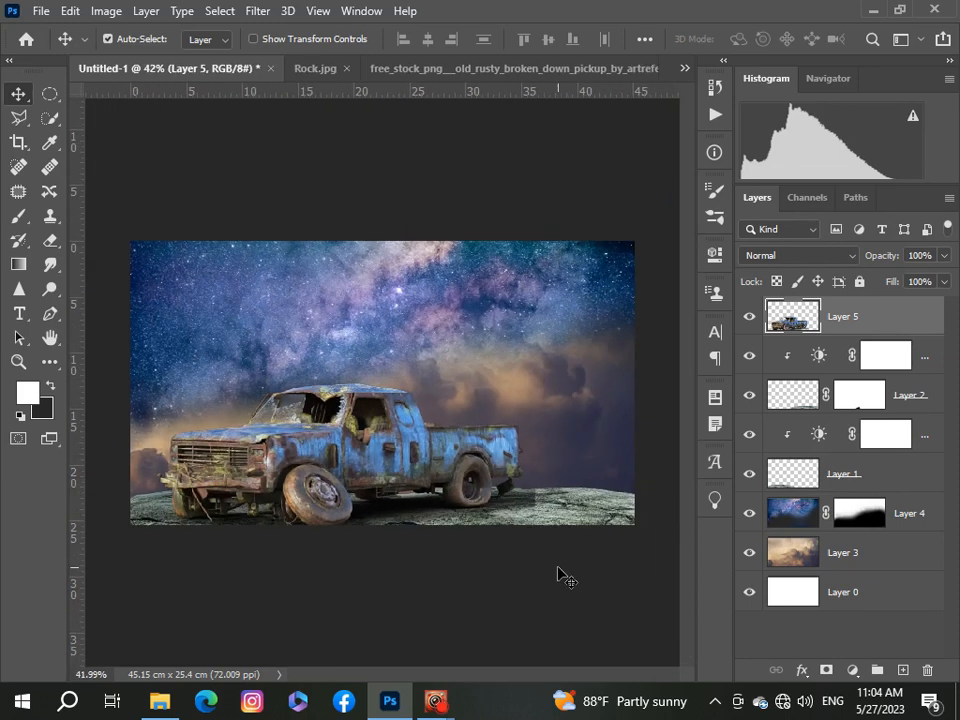
{"action": "left_click", "coordinate": [826, 670]}
{"action": "key", "text": "x"}
{"action": "key", "text": "b"}
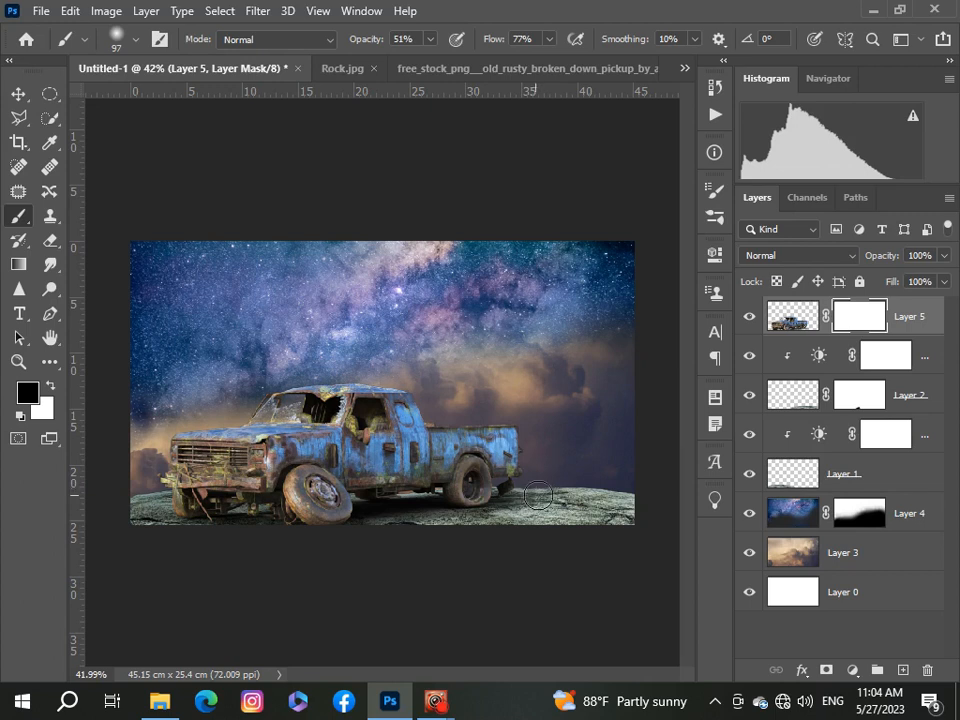
{"action": "scroll", "coordinate": [372, 380], "scroll_direction": "down", "scroll_amount": 2}
{"action": "scroll", "coordinate": [380, 390], "scroll_direction": "up", "scroll_amount": 3}
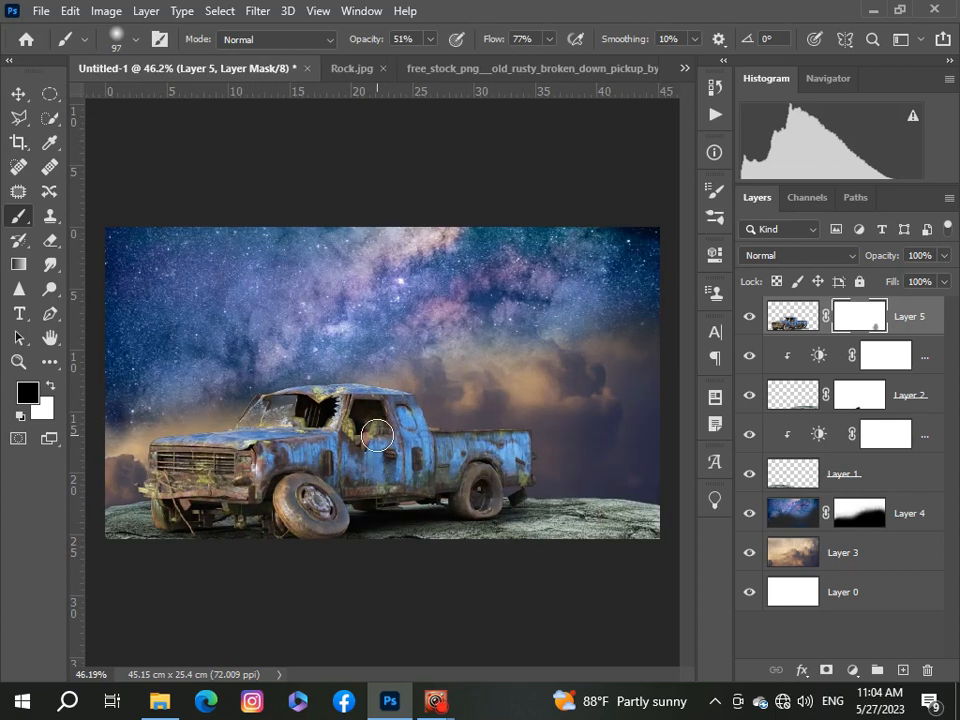
{"action": "scroll", "coordinate": [377, 436], "scroll_direction": "down", "scroll_amount": 1}
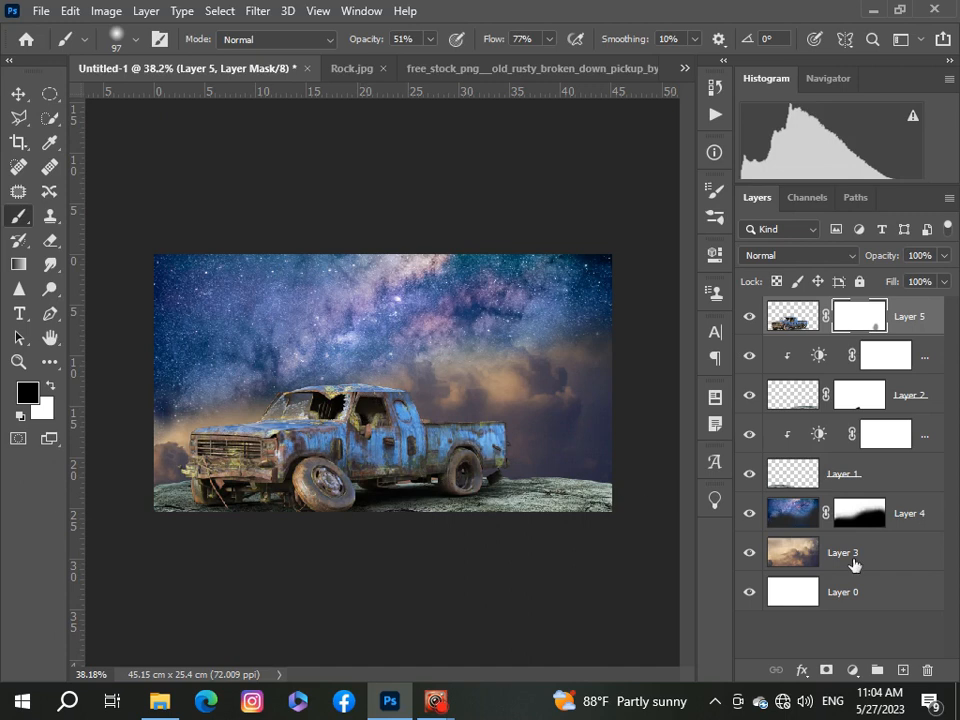
- Clip a Brightness/Contrast adjustment to the cloud image on Layer 3 with brightness -17 and contrast 7
{"action": "left_click", "coordinate": [855, 563]}
{"action": "left_click", "coordinate": [851, 670]}
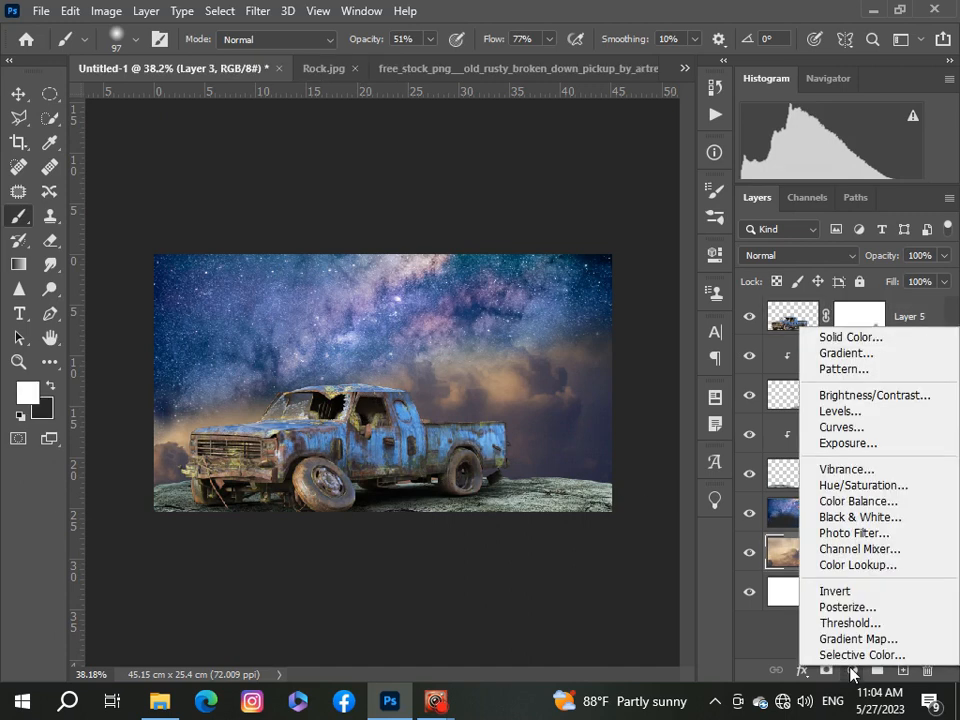
{"action": "left_click", "coordinate": [820, 396]}
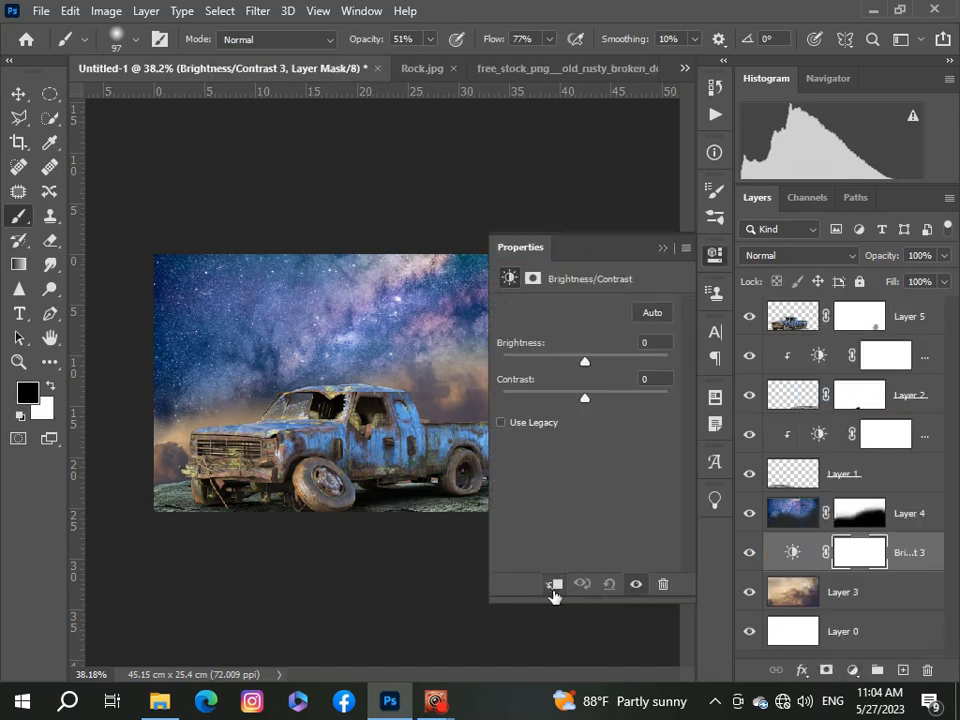
{"action": "left_click", "coordinate": [554, 586]}
{"action": "left_click_drag", "start_coordinate": [585, 361], "coordinate": [591, 398]}
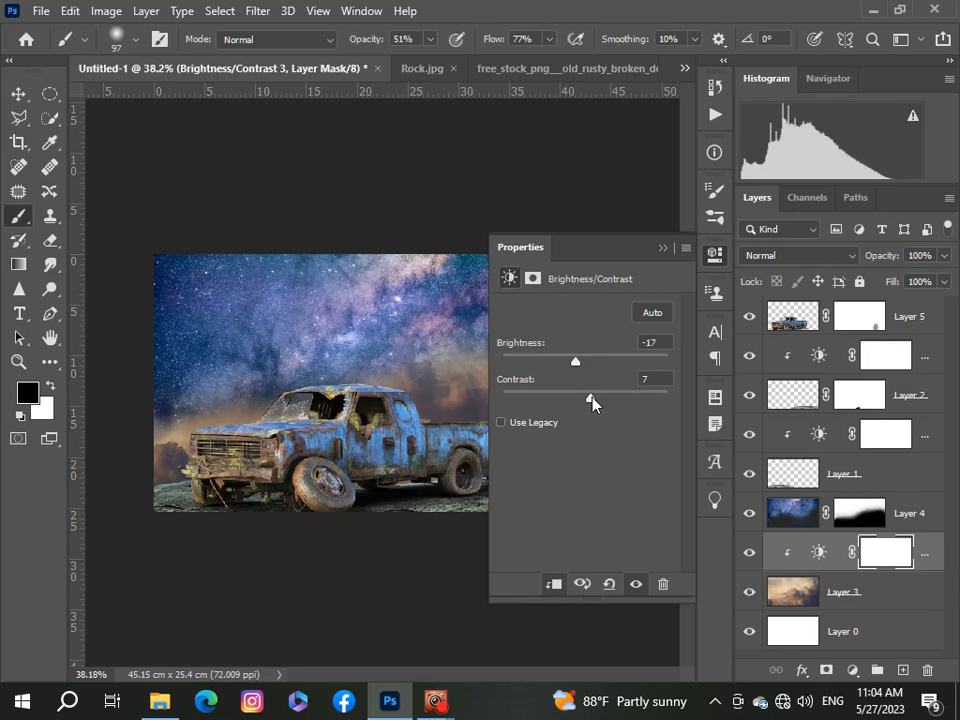
{"action": "left_click", "coordinate": [662, 248]}
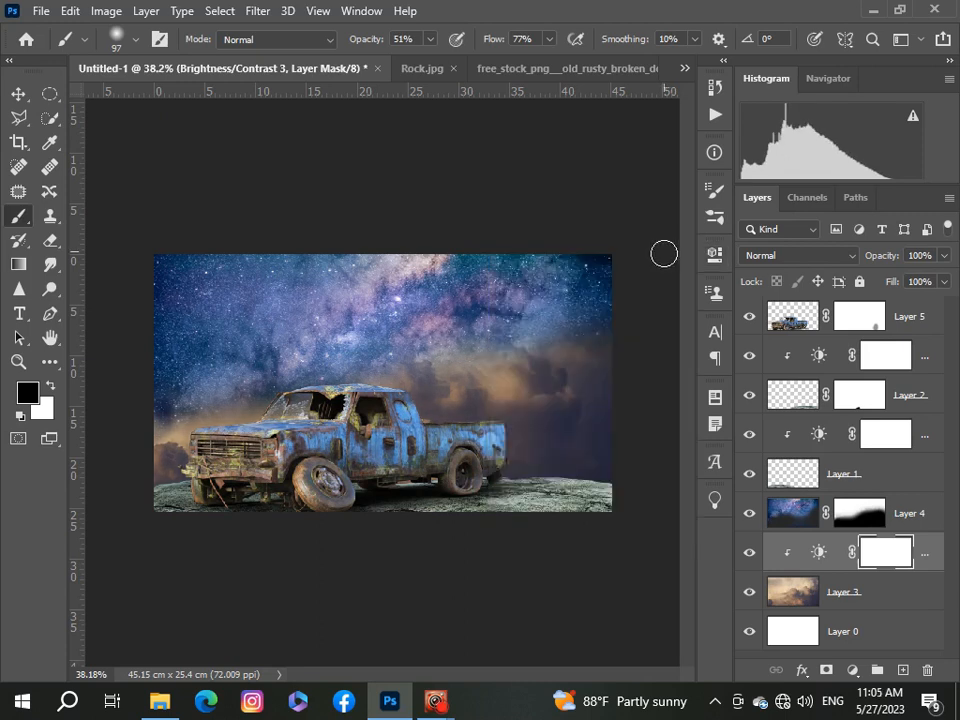
- Add a Hue/Saturation adjustment clipped to Layer 3 with hue +3 and saturation +19
{"action": "left_click", "coordinate": [853, 670]}
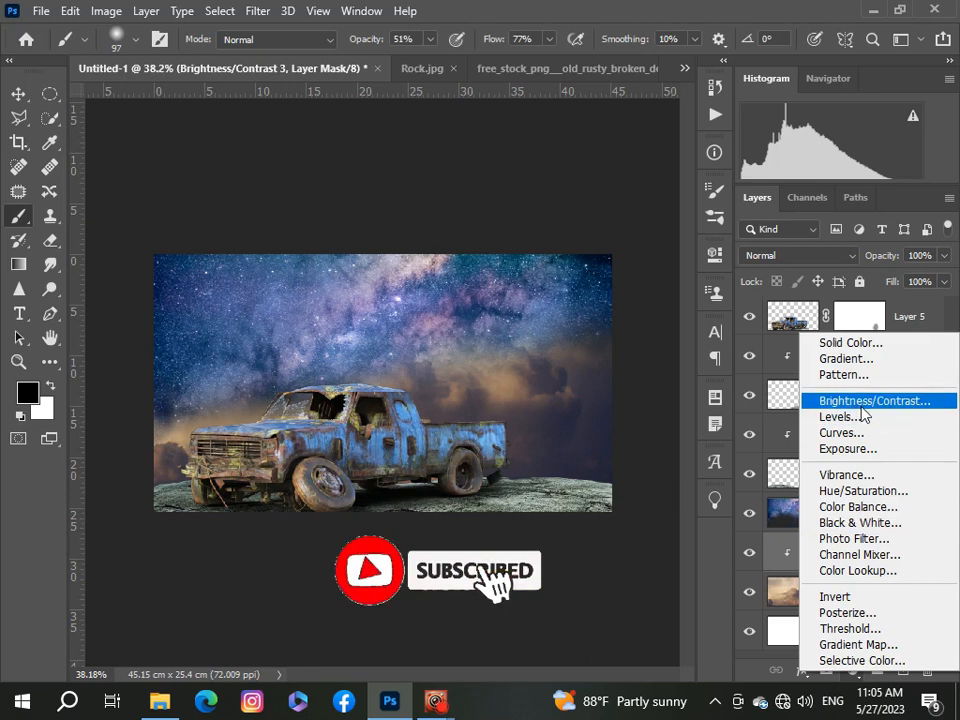
{"action": "left_click", "coordinate": [862, 490]}
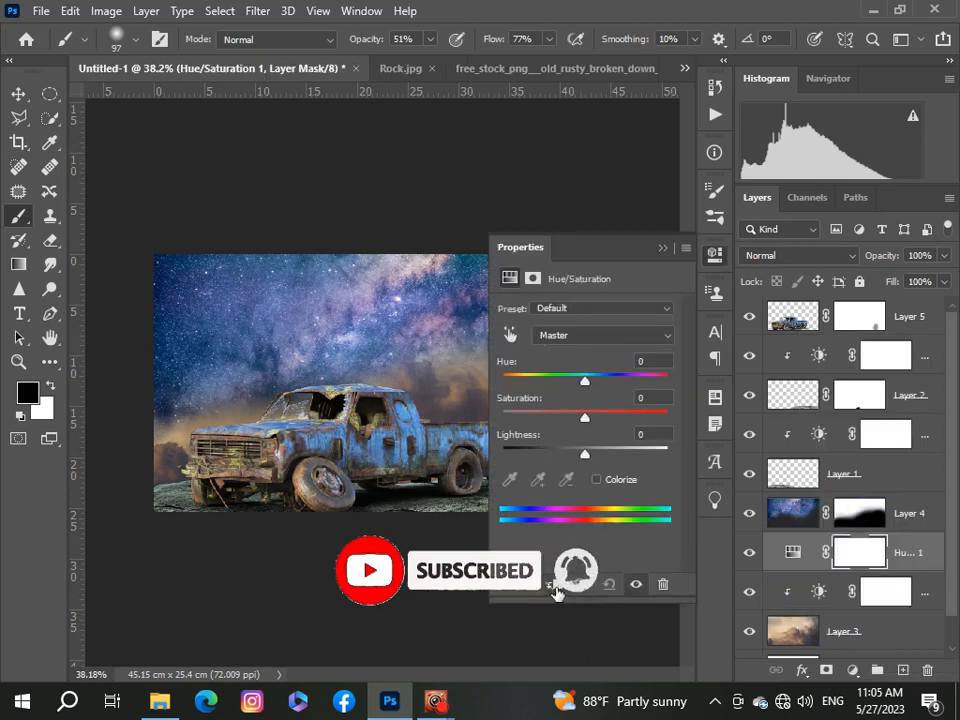
{"action": "left_click", "coordinate": [553, 587]}
{"action": "scroll", "coordinate": [456, 551], "scroll_direction": "down", "scroll_amount": 2}
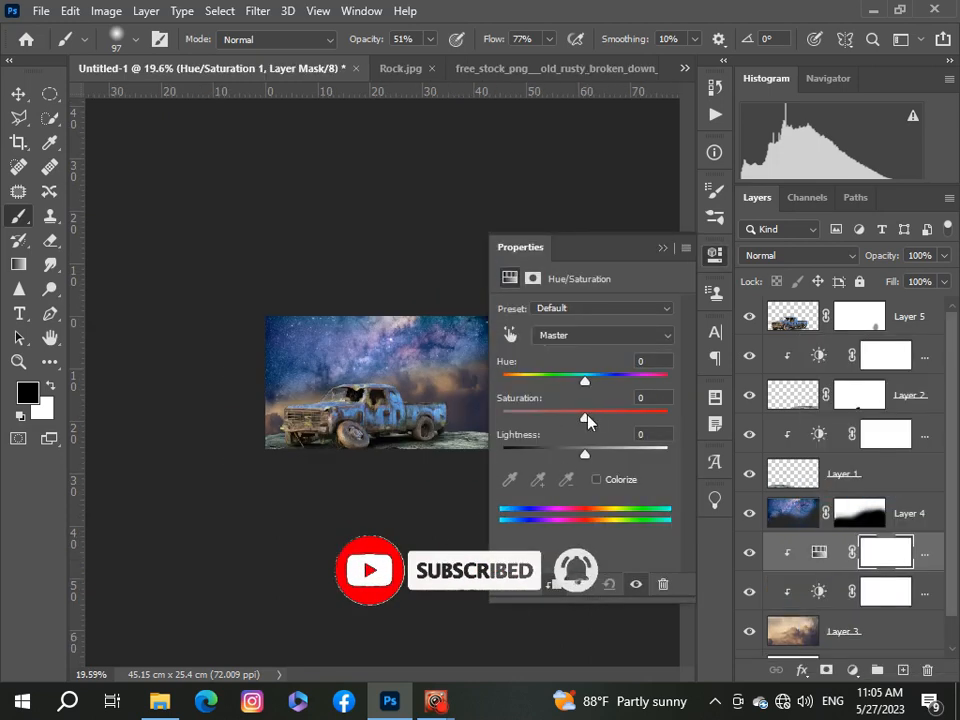
{"action": "left_click_drag", "start_coordinate": [585, 416], "coordinate": [589, 380]}
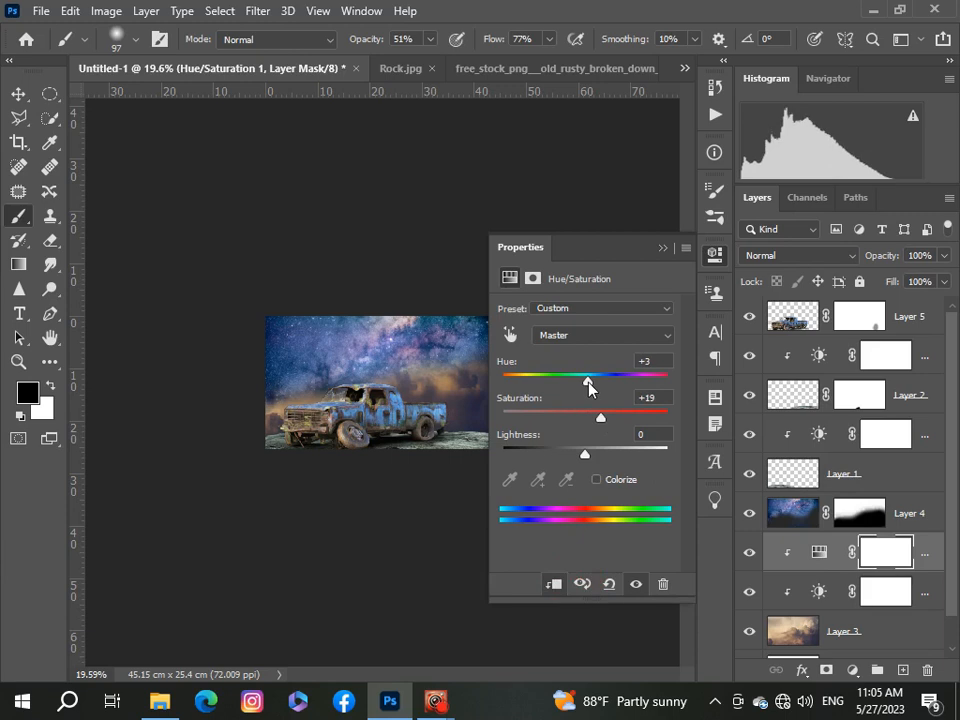
{"action": "left_click", "coordinate": [713, 255]}
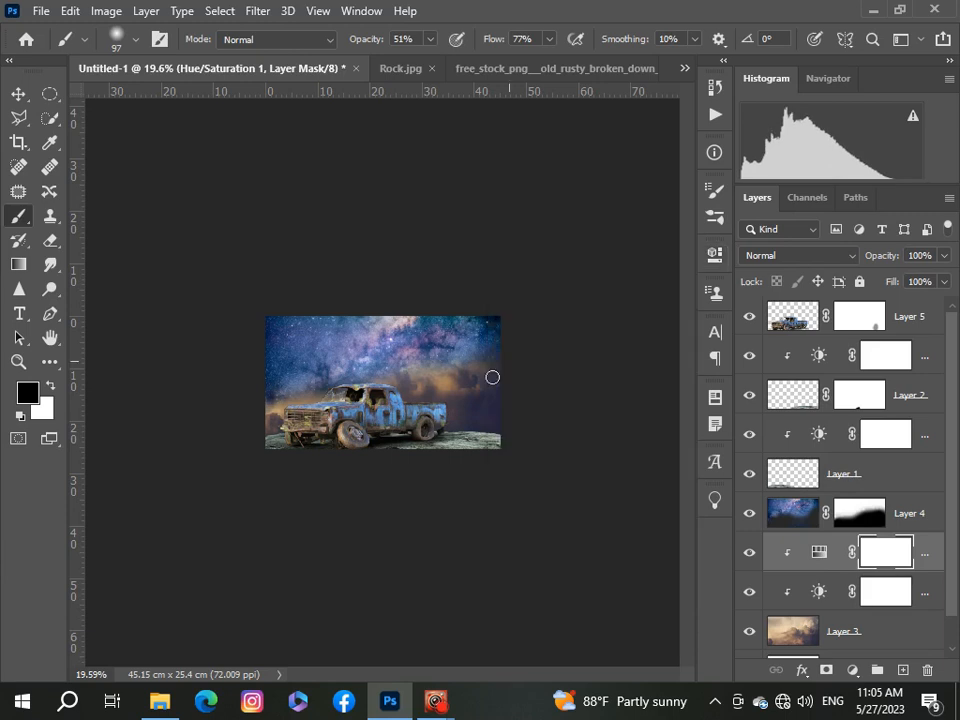
- Clip a Brightness/Contrast adjustment to the starry sky on Layer 4, adjusting its brightness and raising its contrast
{"action": "scroll", "coordinate": [478, 392], "scroll_direction": "up", "scroll_amount": 3}
{"action": "scroll", "coordinate": [470, 401], "scroll_direction": "down", "scroll_amount": 1}
{"action": "left_click", "coordinate": [790, 510]}
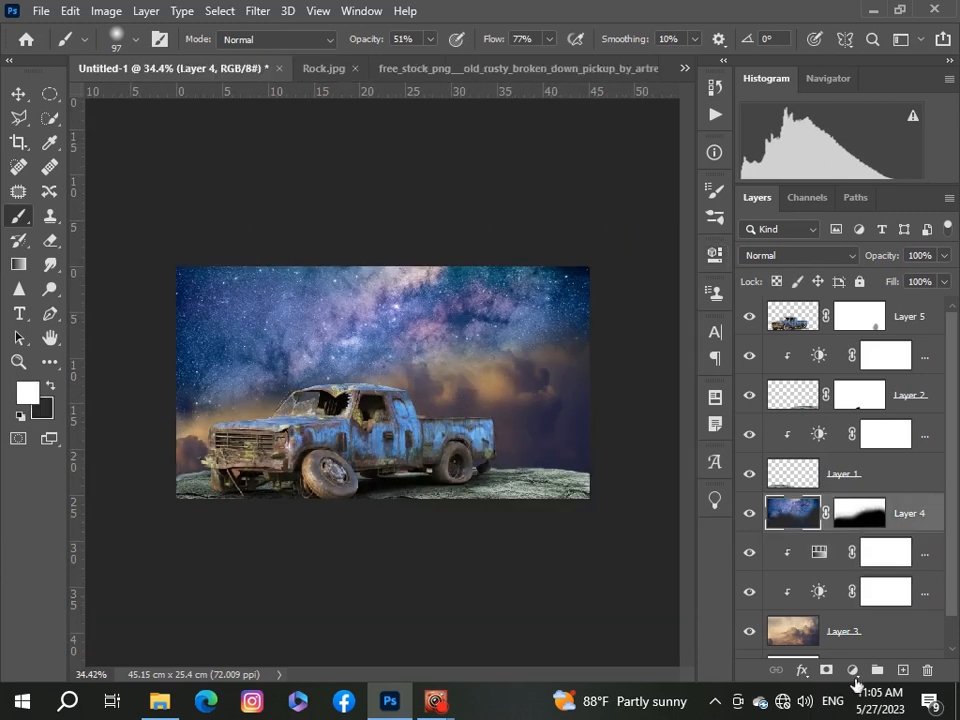
{"action": "left_click", "coordinate": [853, 671]}
{"action": "left_click", "coordinate": [848, 401]}
{"action": "left_click", "coordinate": [553, 583]}
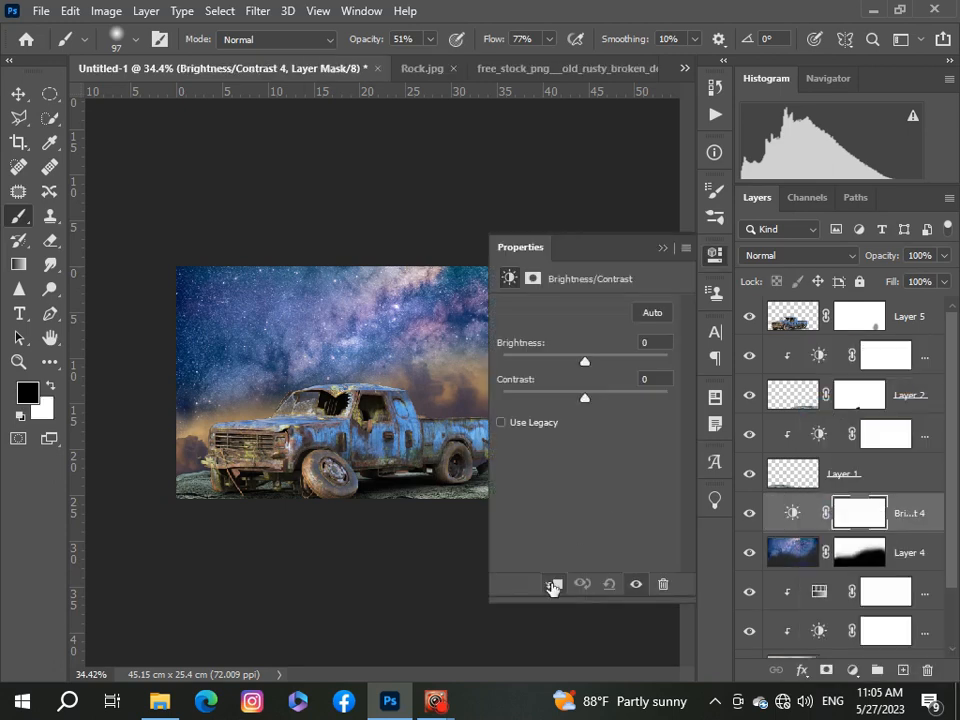
{"action": "left_click_drag", "start_coordinate": [585, 361], "coordinate": [602, 403]}
{"action": "left_click", "coordinate": [662, 247]}
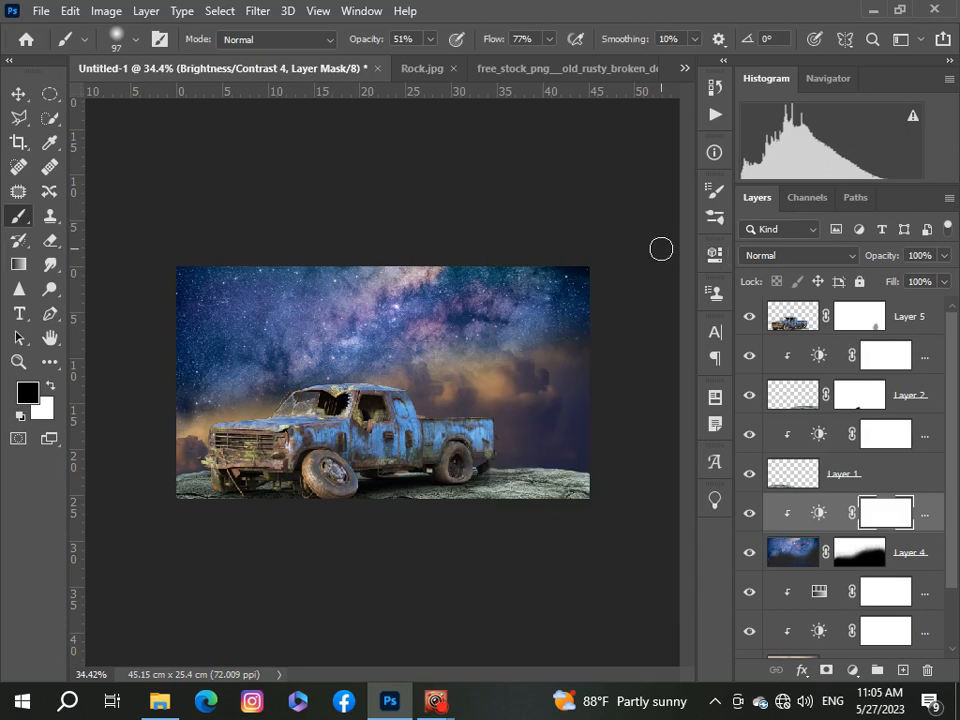
- Add a Hue/Saturation adjustment clipped to Layer 4 and set its saturation to +17
{"action": "scroll", "coordinate": [437, 400], "scroll_direction": "down", "scroll_amount": 4}
{"action": "scroll", "coordinate": [436, 400], "scroll_direction": "up", "scroll_amount": 7}
{"action": "scroll", "coordinate": [436, 400], "scroll_direction": "down", "scroll_amount": 2}
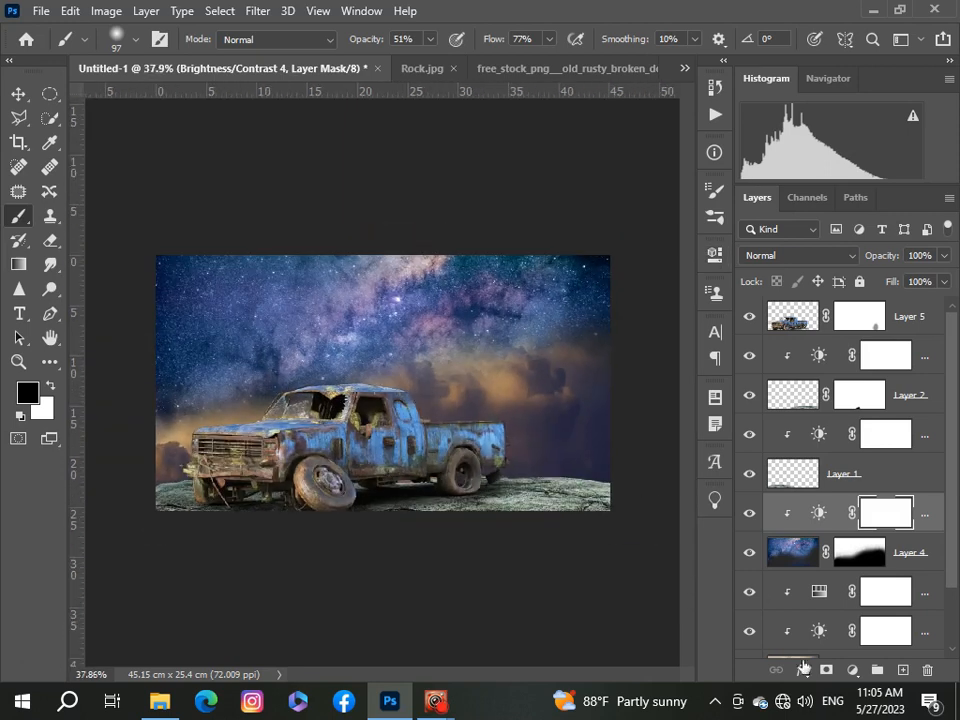
{"action": "left_click", "coordinate": [851, 671]}
{"action": "left_click", "coordinate": [853, 488]}
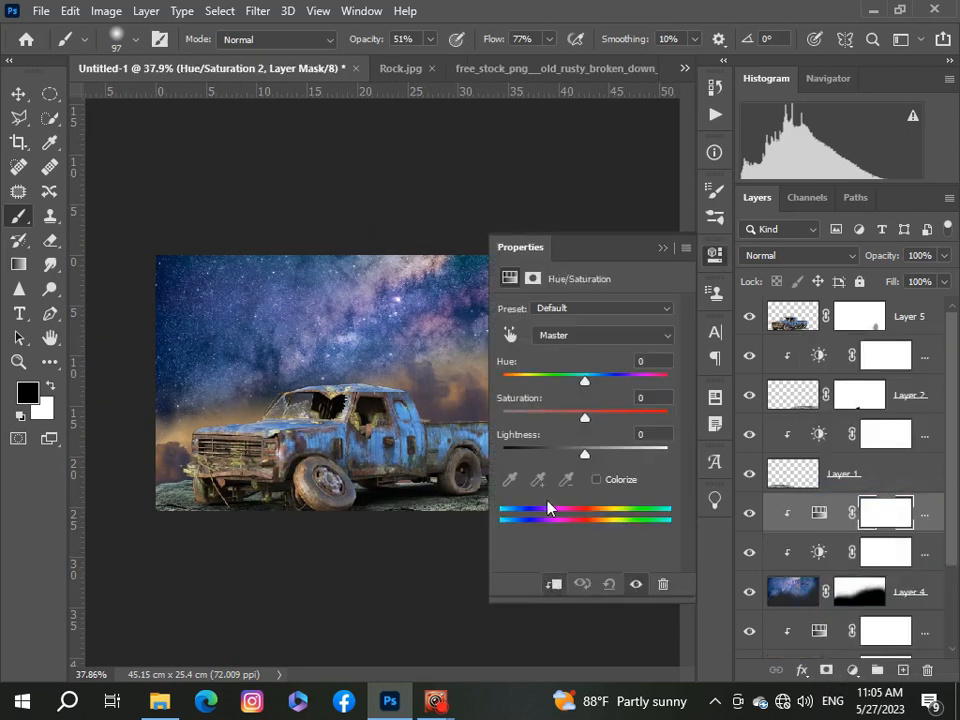
{"action": "left_click_drag", "start_coordinate": [592, 422], "coordinate": [598, 422]}
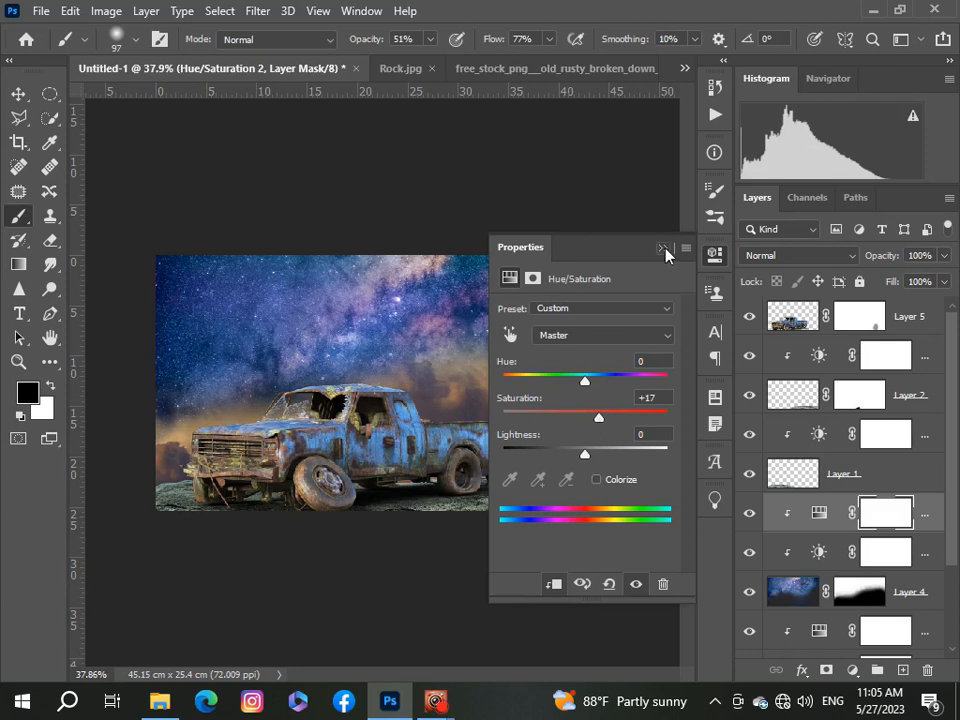
{"action": "left_click", "coordinate": [662, 247]}
{"action": "scroll", "coordinate": [480, 383], "scroll_direction": "down", "scroll_amount": 1}
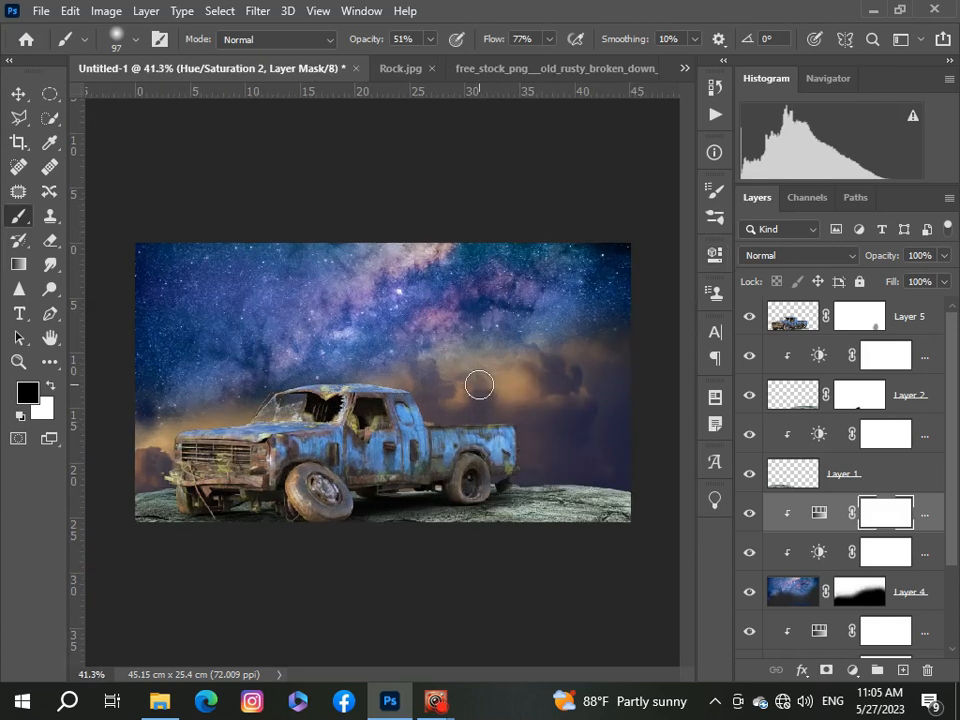
{"action": "scroll", "coordinate": [950, 525], "scroll_direction": "down", "scroll_amount": 3}
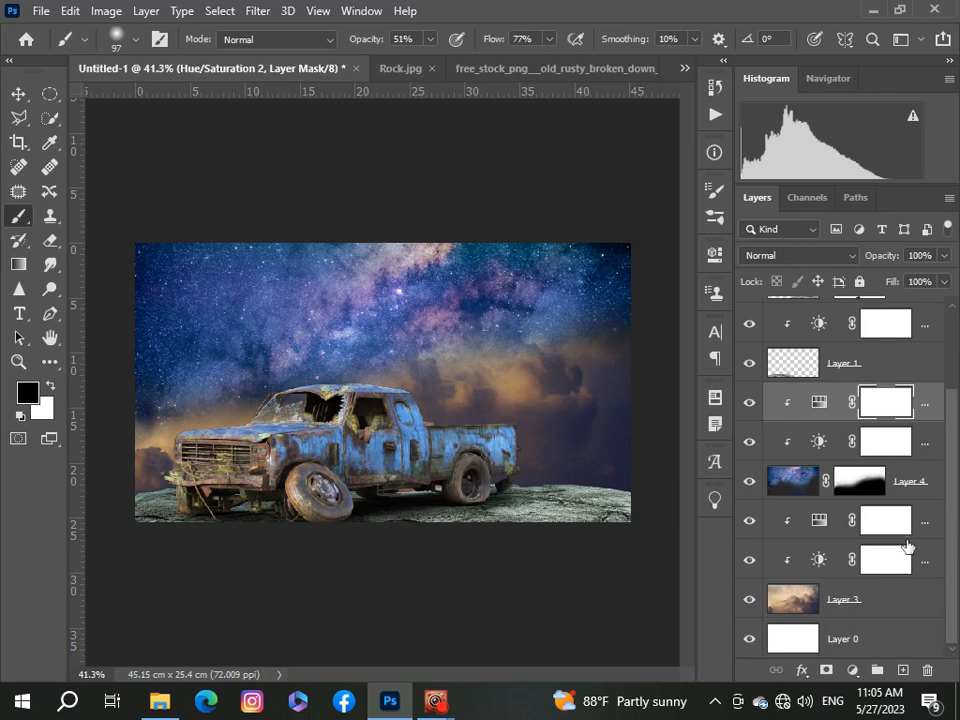
{"action": "left_click_drag", "start_coordinate": [873, 479], "coordinate": [845, 450]}
{"action": "left_click", "coordinate": [837, 442], "text": "ctrl"}
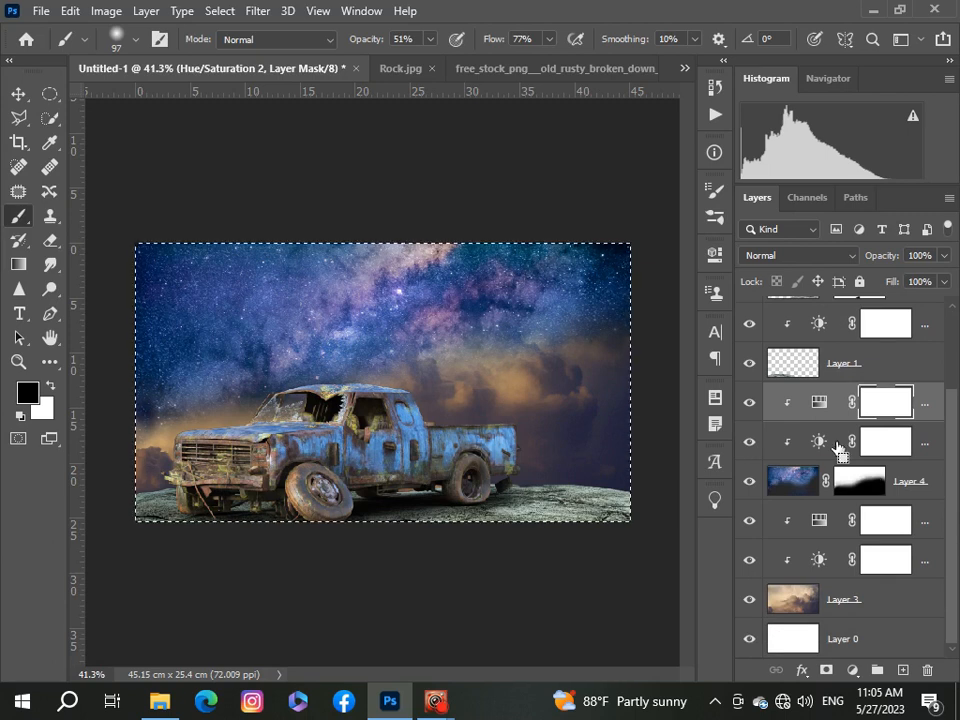
{"action": "left_click", "coordinate": [18, 94]}
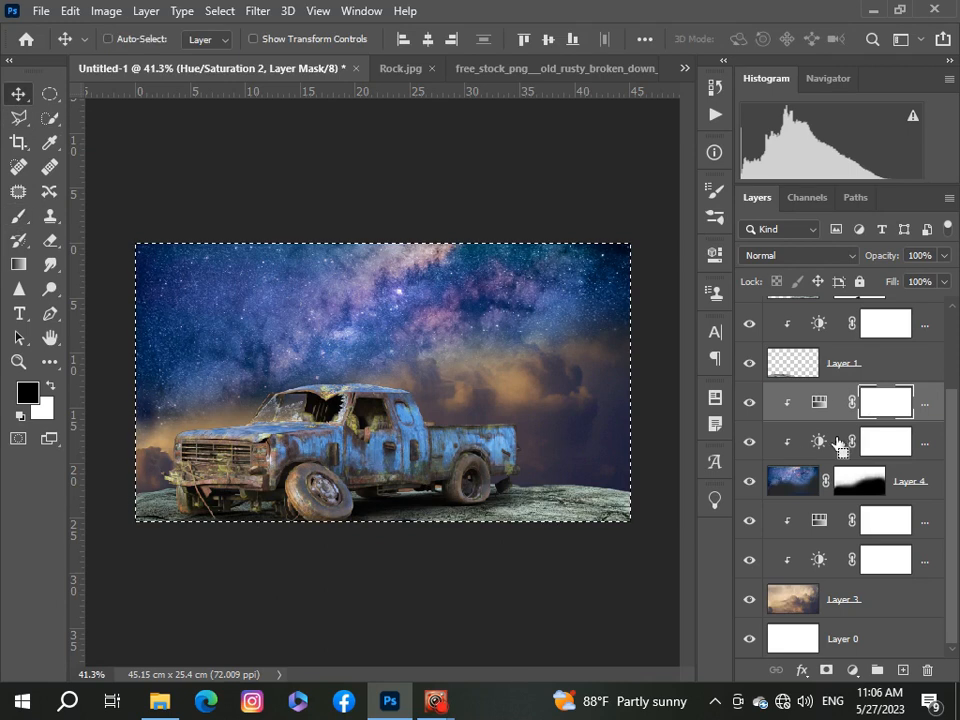
{"action": "key", "text": "ctrl+d"}
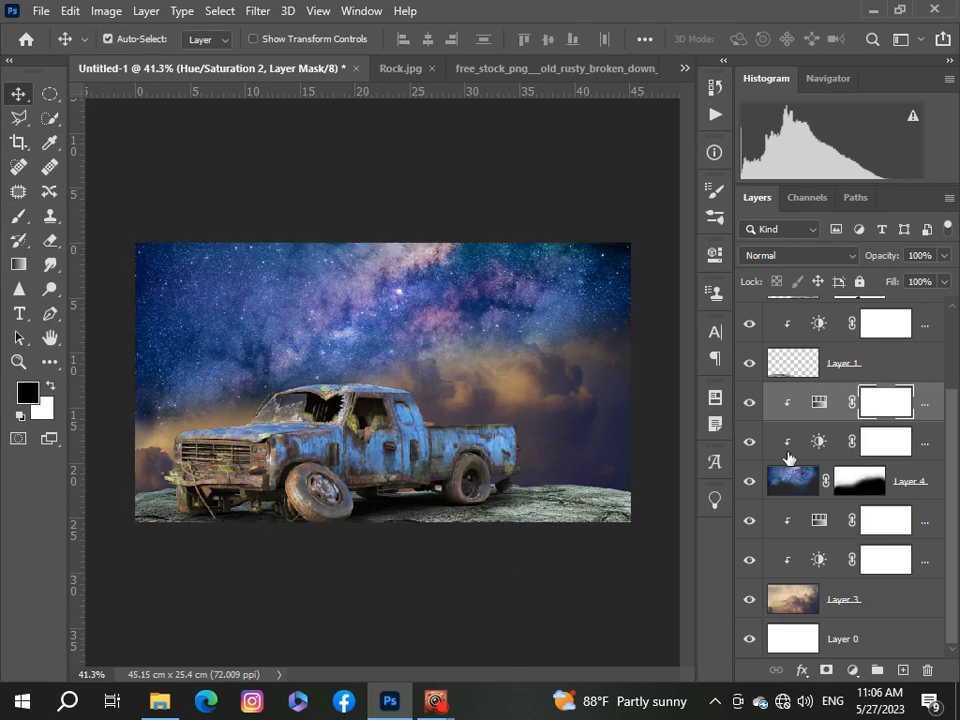
{"action": "left_click", "coordinate": [840, 442], "text": "ctrl"}
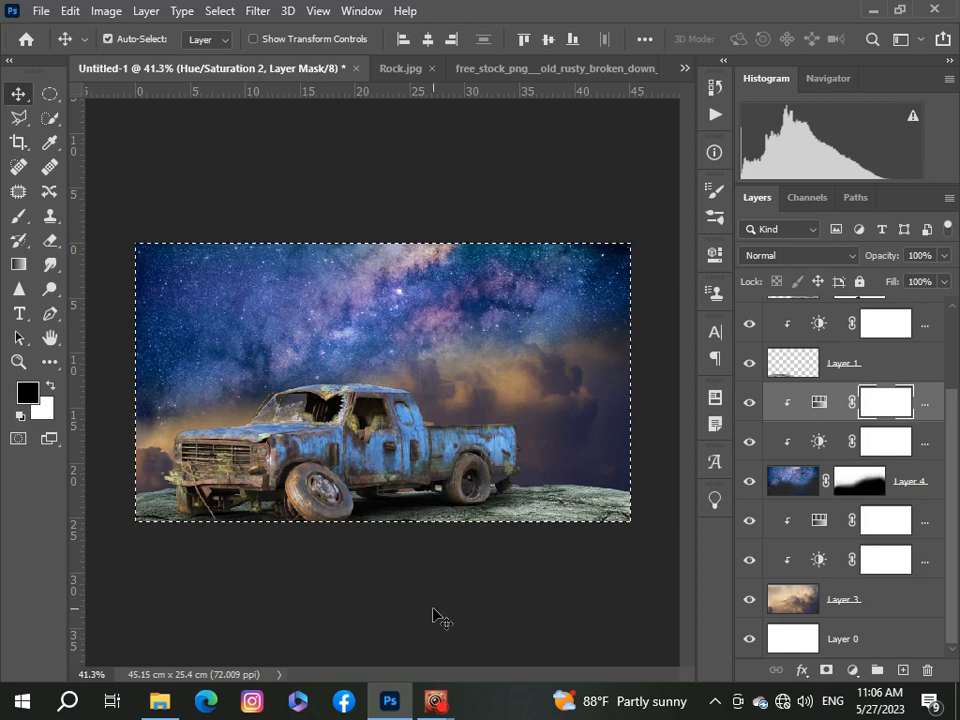
{"action": "scroll", "coordinate": [433, 615], "scroll_direction": "down", "scroll_amount": 3}
{"action": "scroll", "coordinate": [430, 612], "scroll_direction": "up", "scroll_amount": 3}
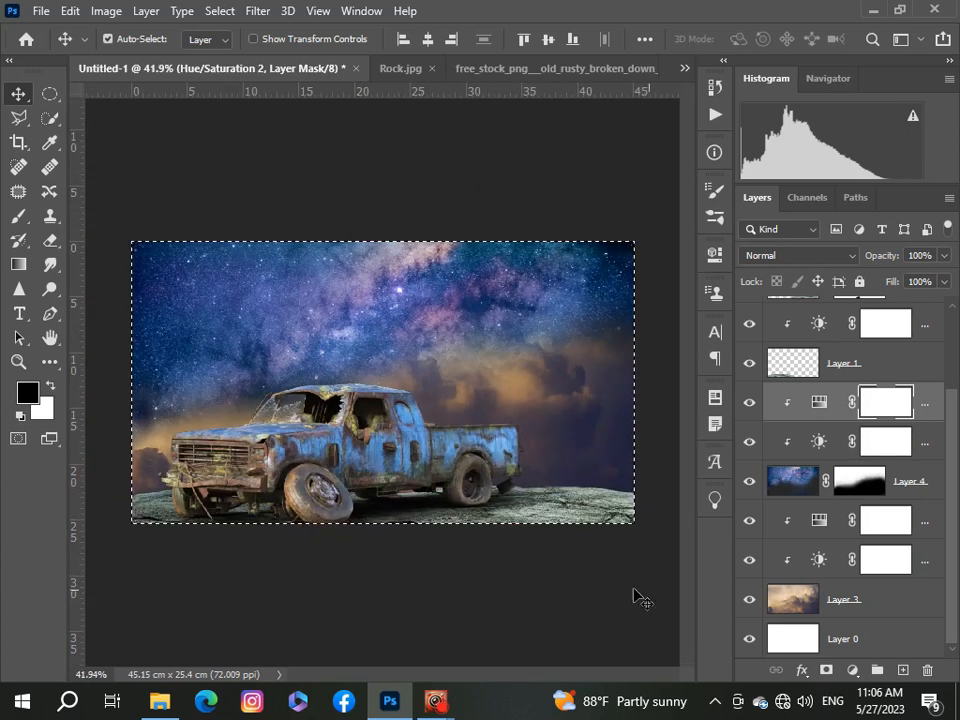
{"action": "key", "text": "ctrl+d"}
- Group the cloud image on Layer 3, the starry sky on Layer 4 and all their clipped adjustment layers
{"action": "left_click", "coordinate": [917, 608]}
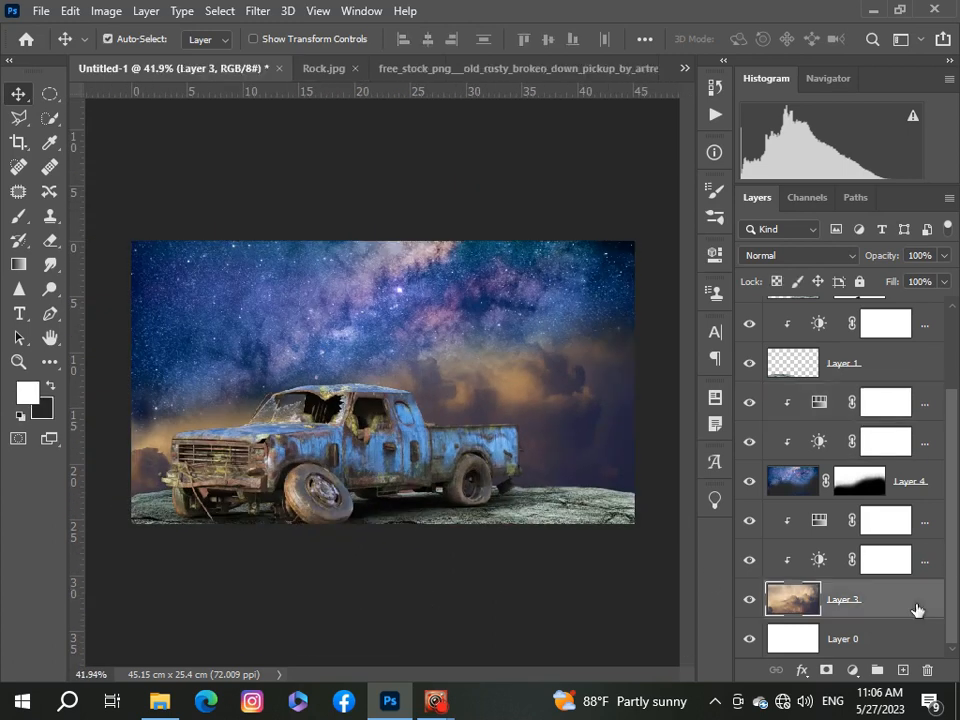
{"action": "left_click", "coordinate": [921, 569]}
{"action": "left_click", "coordinate": [913, 609]}
{"action": "left_click", "coordinate": [927, 568], "text": "ctrl"}
{"action": "left_click", "coordinate": [933, 527], "text": "ctrl"}
{"action": "left_click", "coordinate": [931, 490], "text": "ctrl"}
{"action": "left_click", "coordinate": [937, 449], "text": "ctrl"}
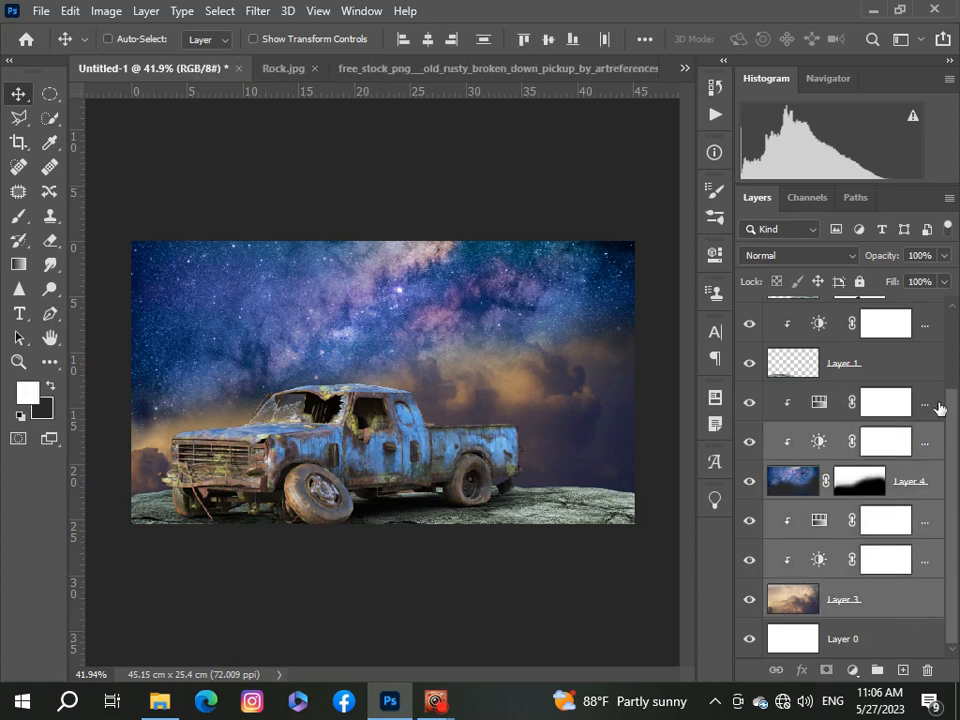
{"action": "left_click", "coordinate": [938, 405], "text": "ctrl"}
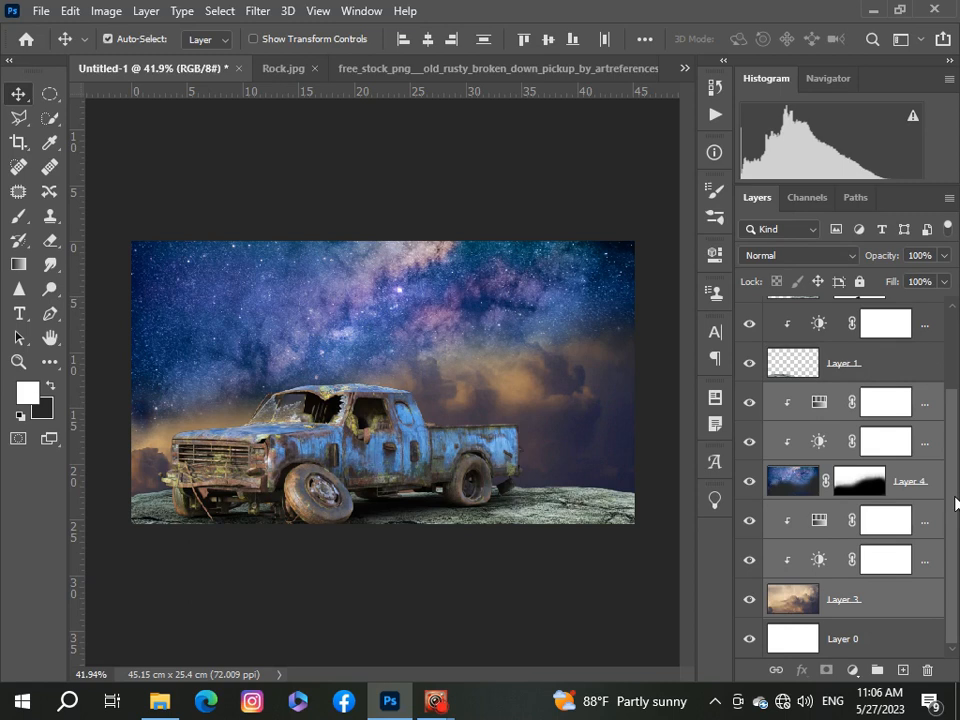
{"action": "key", "text": "ctrl+g"}
{"action": "key", "text": "ctrl+0"}
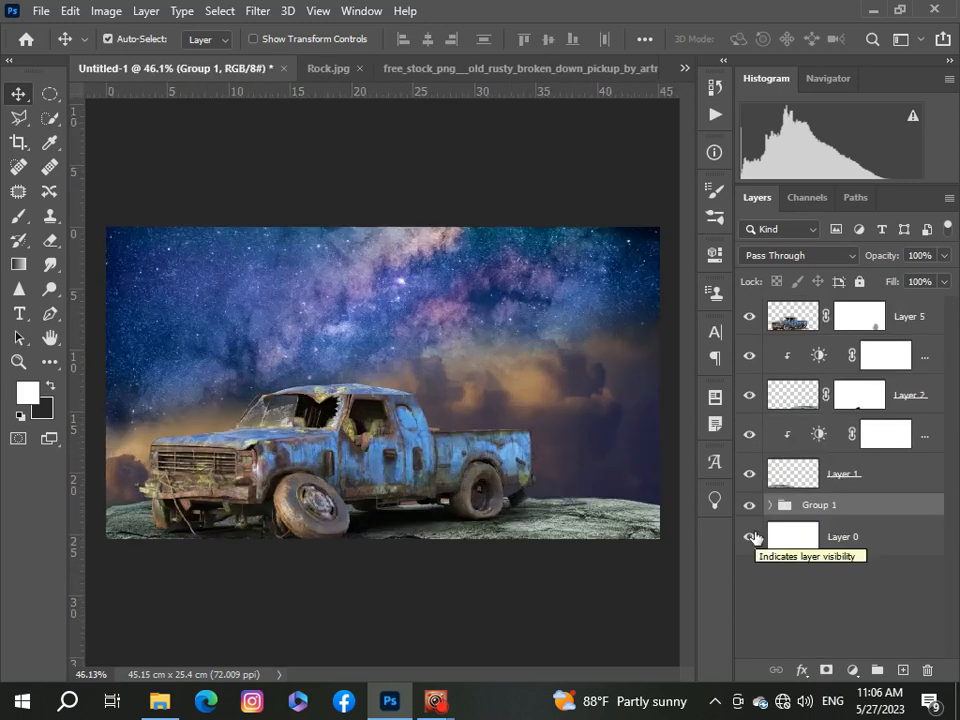
- Clip a Brightness/Contrast adjustment to the rock on Layer 1 with brightness -43 and contrast 16
{"action": "left_click", "coordinate": [805, 476]}
{"action": "left_click", "coordinate": [850, 670]}
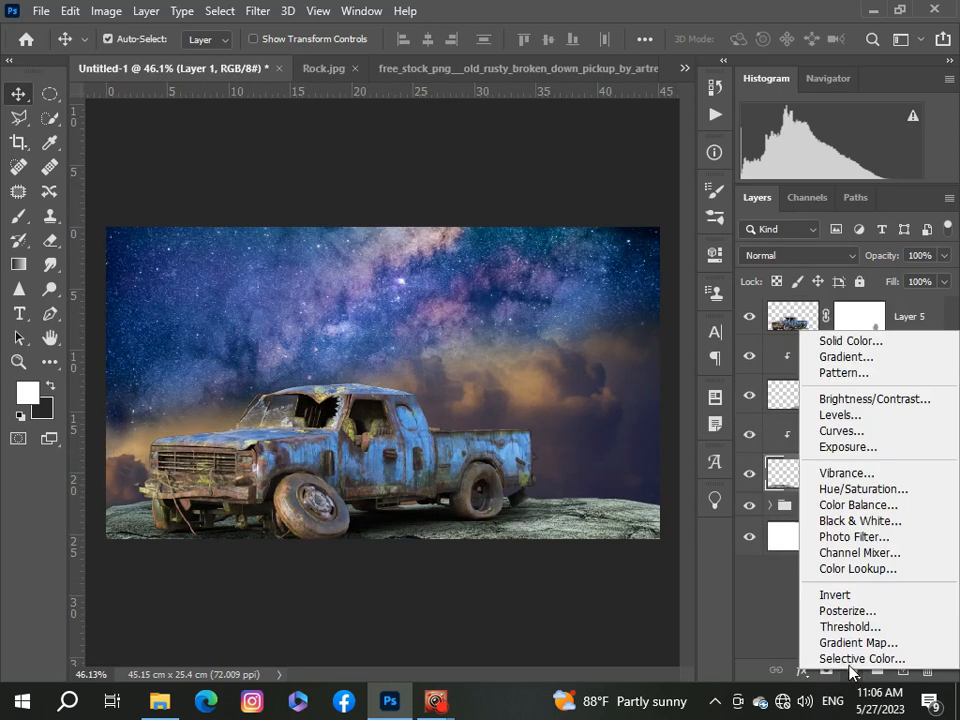
{"action": "left_click", "coordinate": [848, 400]}
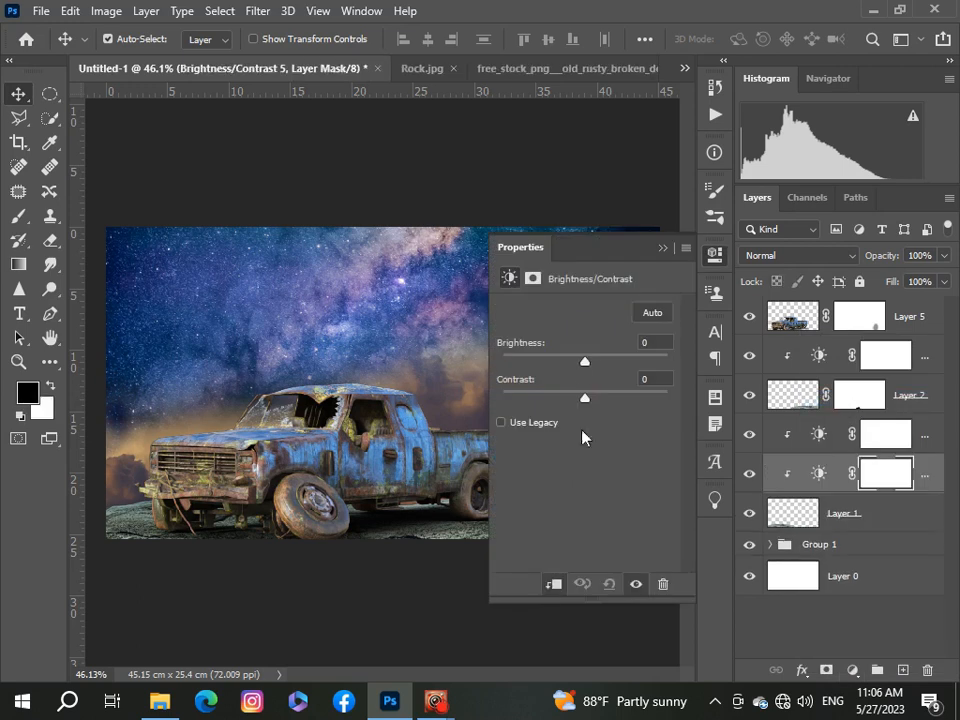
{"action": "left_click_drag", "start_coordinate": [585, 361], "coordinate": [561, 361]}
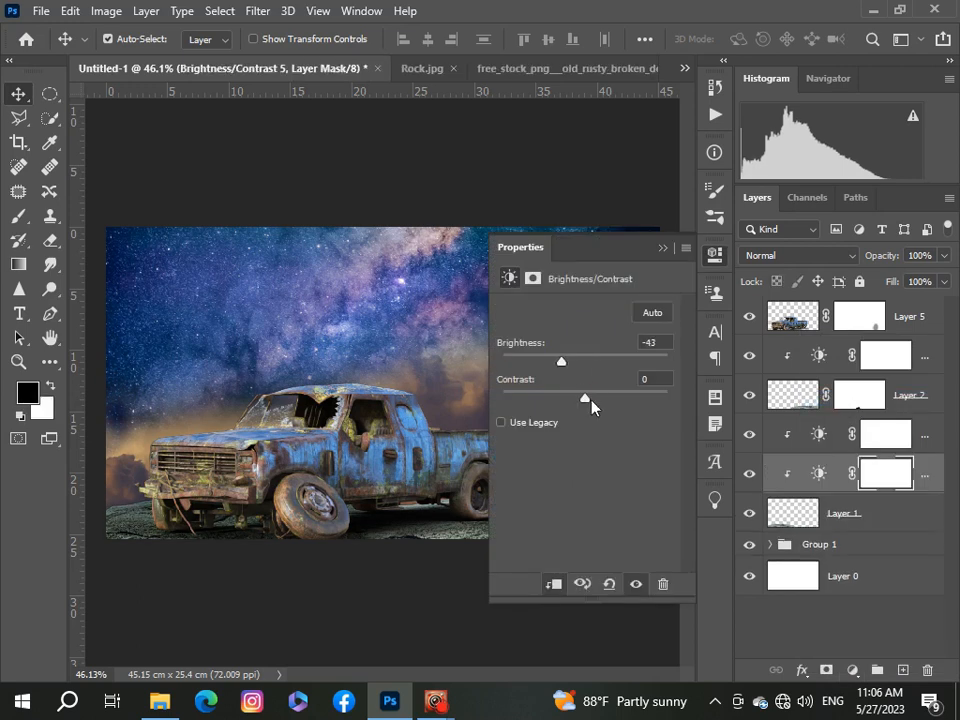
{"action": "left_click_drag", "start_coordinate": [590, 400], "coordinate": [597, 399]}
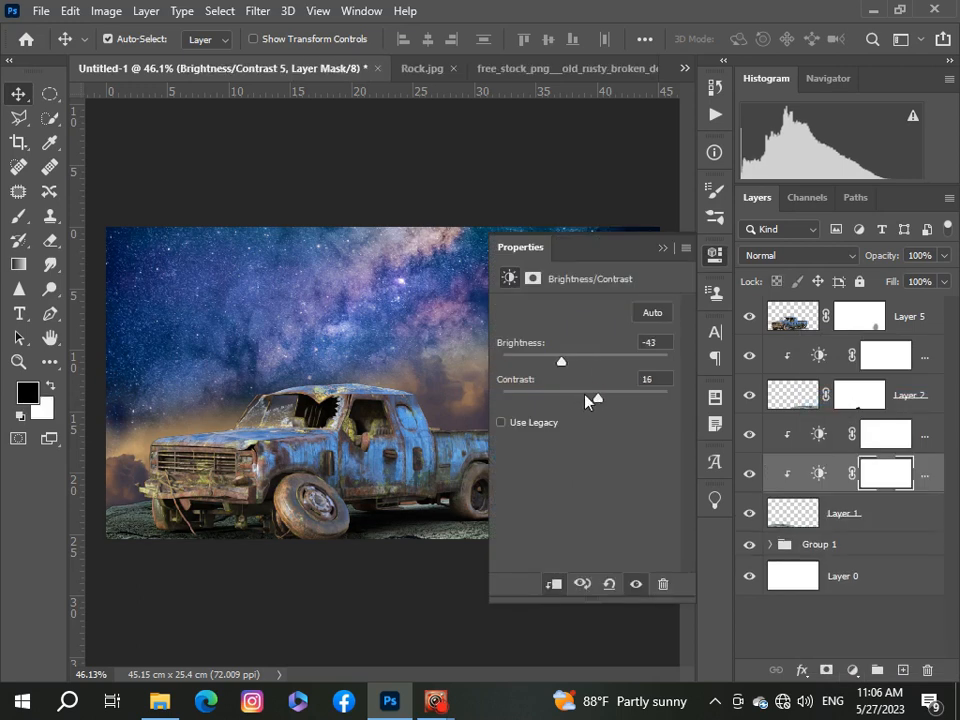
{"action": "left_click", "coordinate": [663, 250]}
- Clip a Brightness/Contrast adjustment to the rock on Layer 2 with brightness -43 and slightly raised contrast
{"action": "left_click", "coordinate": [800, 396]}
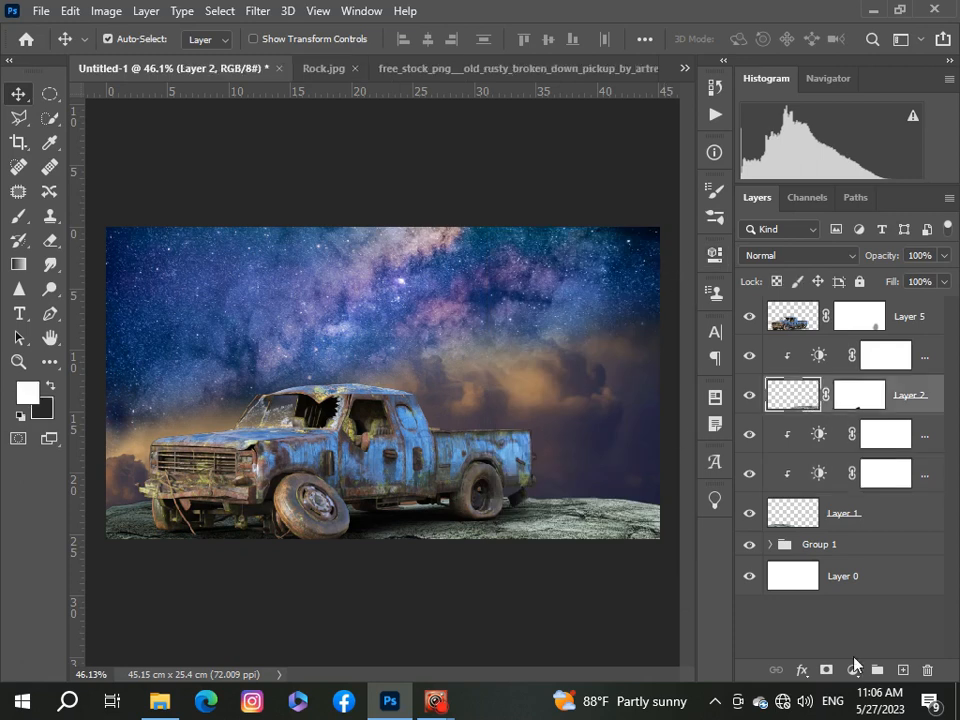
{"action": "left_click", "coordinate": [853, 668]}
{"action": "left_click", "coordinate": [862, 336]}
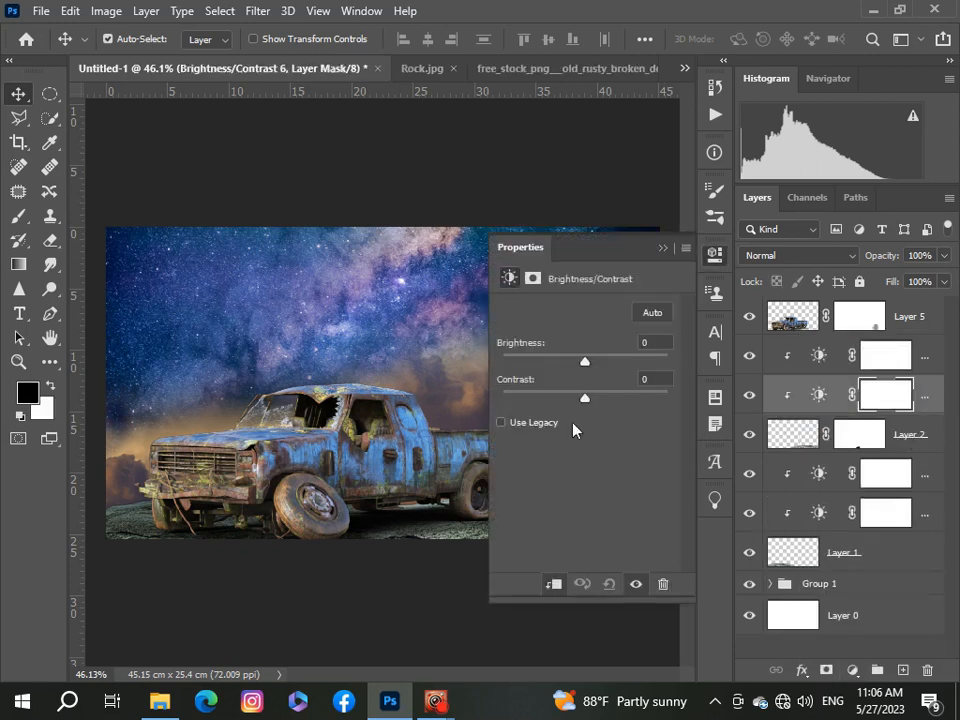
{"action": "left_click_drag", "start_coordinate": [585, 361], "coordinate": [561, 364]}
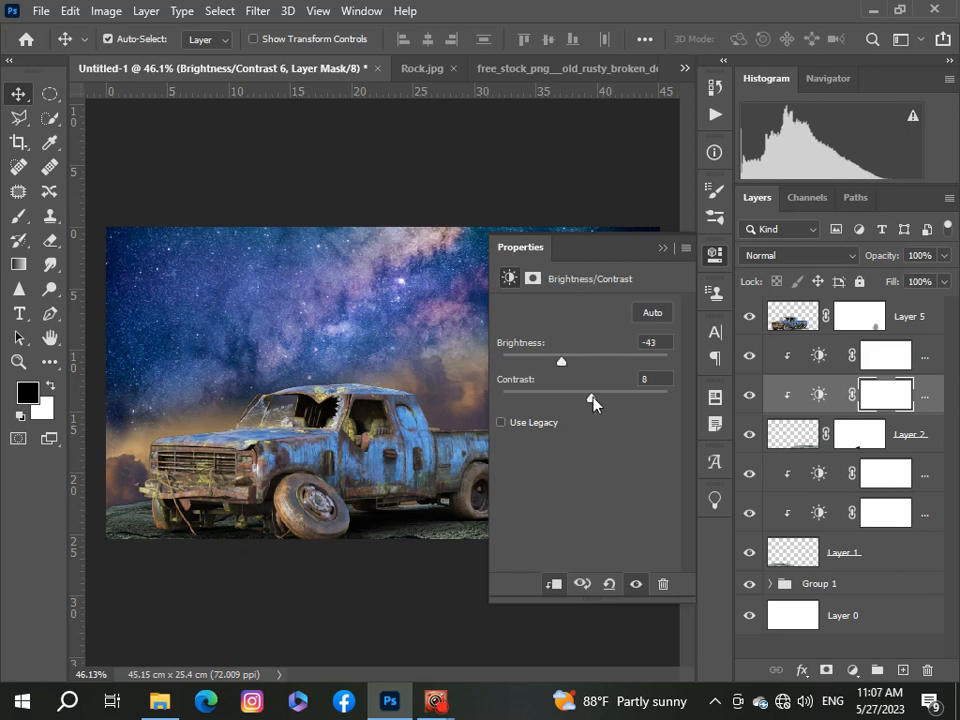
{"action": "left_click_drag", "start_coordinate": [598, 401], "coordinate": [600, 401]}
{"action": "left_click", "coordinate": [662, 248]}
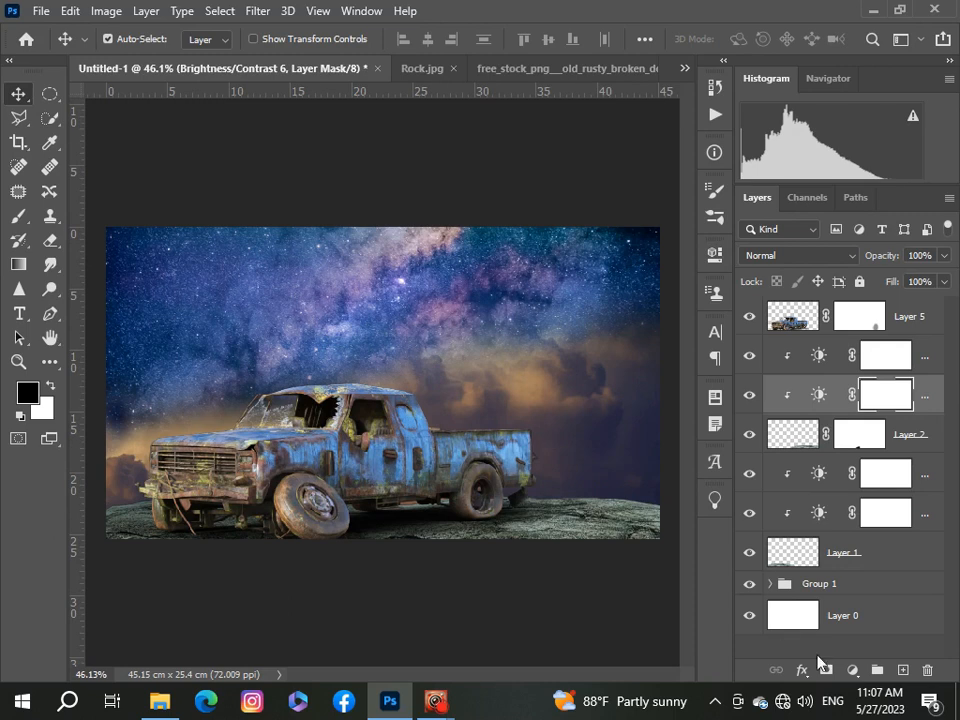
- Add a Levels adjustment clipped to Layer 2, raising the black point and slightly darkening the midtones
{"action": "left_click", "coordinate": [852, 670]}
{"action": "left_click", "coordinate": [840, 418]}
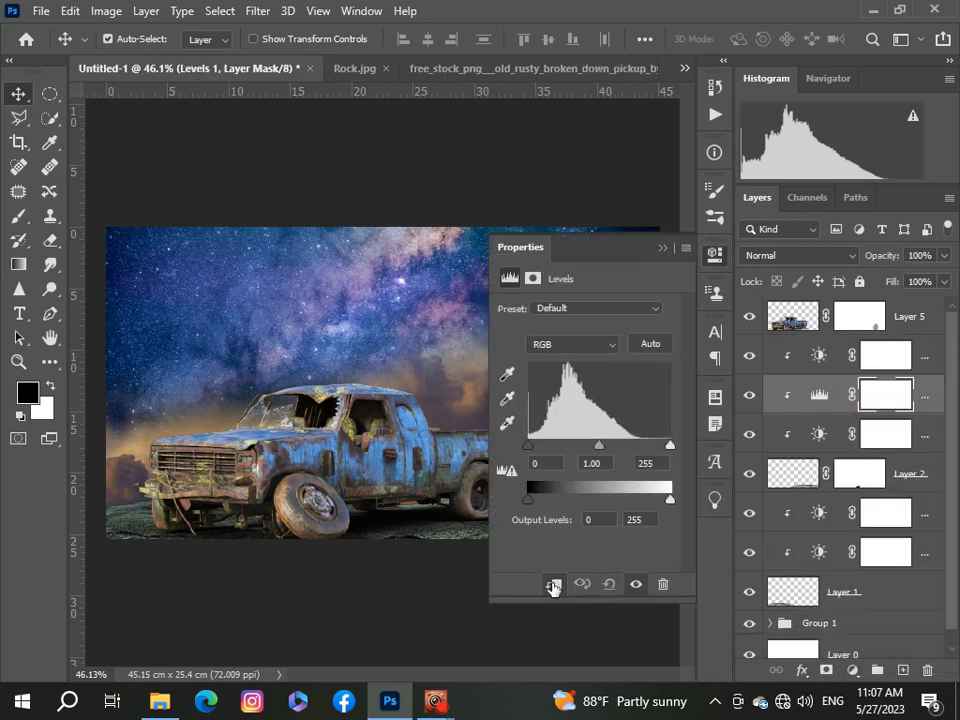
{"action": "scroll", "coordinate": [421, 559], "scroll_direction": "down", "scroll_amount": 4}
{"action": "left_click_drag", "start_coordinate": [530, 446], "coordinate": [542, 447]}
{"action": "left_click_drag", "start_coordinate": [604, 451], "coordinate": [610, 454]}
{"action": "left_click", "coordinate": [660, 248]}
{"action": "scroll", "coordinate": [443, 560], "scroll_direction": "up", "scroll_amount": 3}
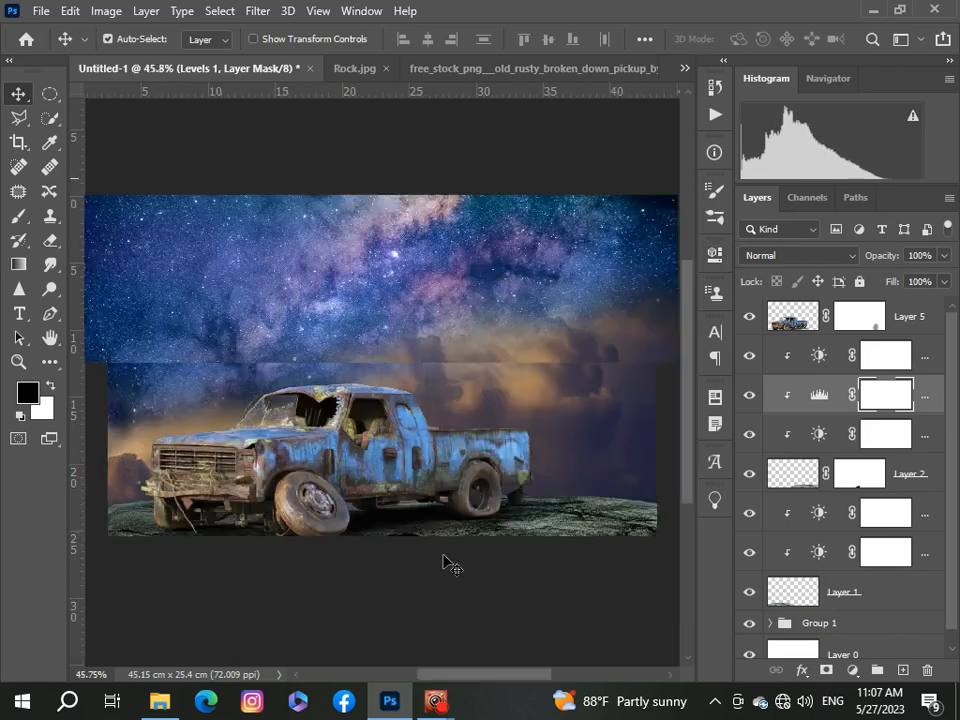
{"action": "scroll", "coordinate": [443, 560], "scroll_direction": "down", "scroll_amount": 2}
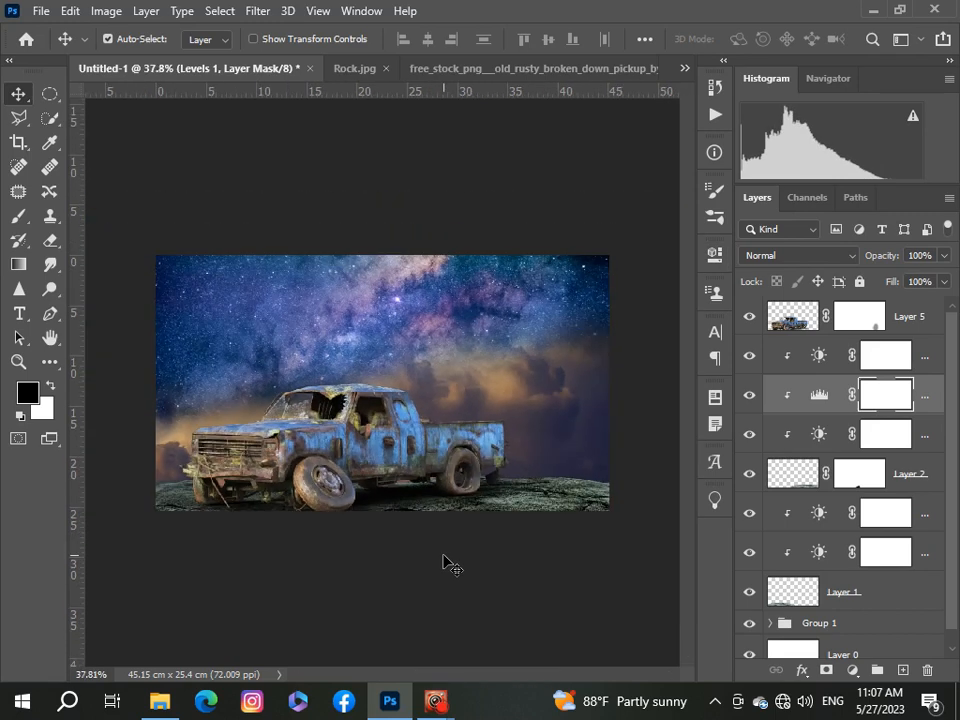
- Add a Hue/Saturation adjustment clipped to Layer 2 and set its lightness to -34
{"action": "left_click", "coordinate": [852, 671]}
{"action": "left_click", "coordinate": [857, 491]}
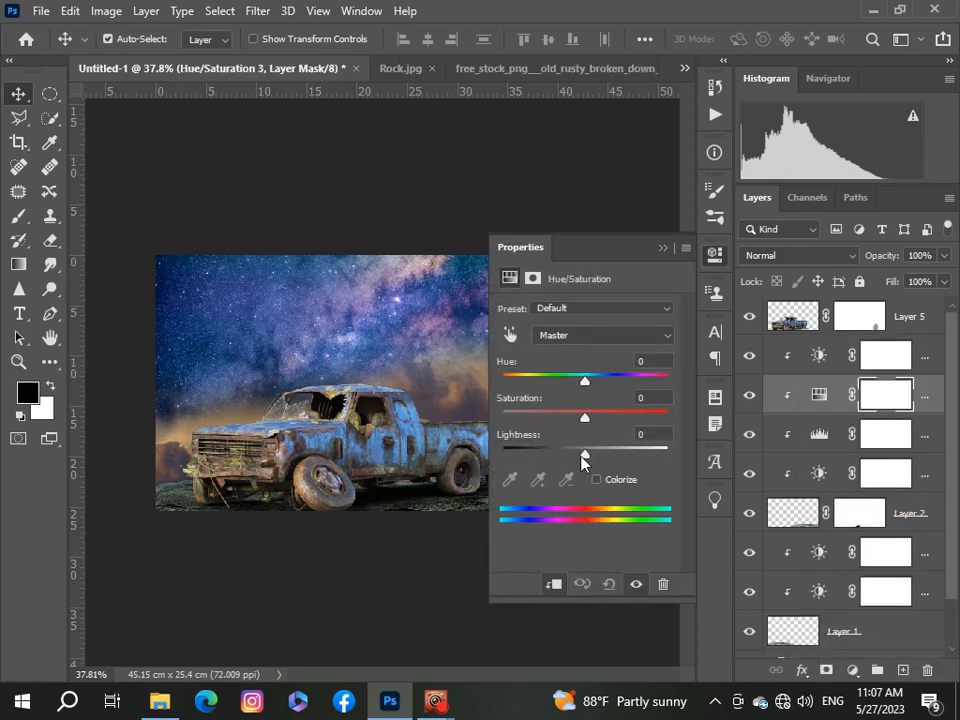
{"action": "left_click_drag", "start_coordinate": [584, 455], "coordinate": [557, 456]}
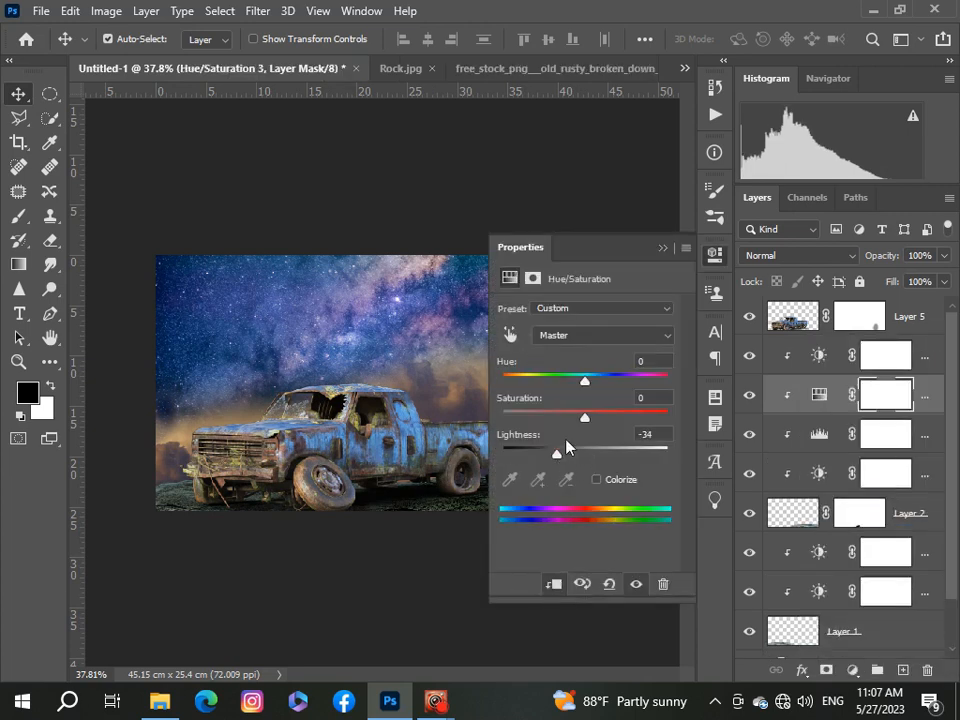
{"action": "left_click", "coordinate": [660, 248]}
{"action": "scroll", "coordinate": [536, 381], "scroll_direction": "down", "scroll_amount": 1}
{"action": "scroll", "coordinate": [530, 380], "scroll_direction": "up", "scroll_amount": 3}
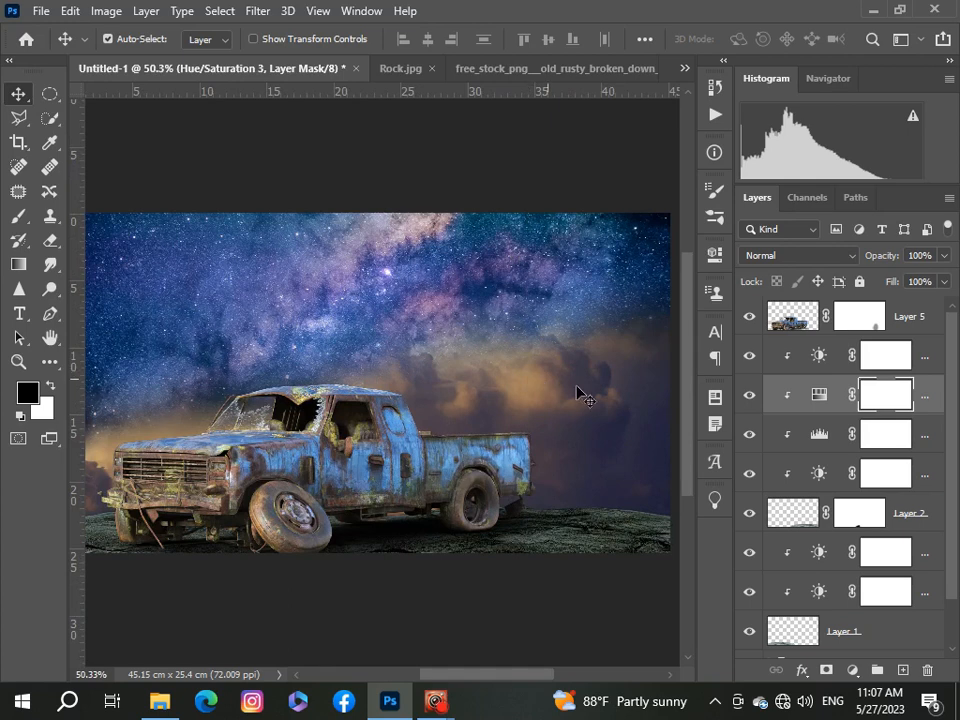
- Group the rock layers Layer 1 and Layer 2 together with all their clipped adjustment layers
{"action": "scroll", "coordinate": [950, 490], "scroll_direction": "down", "scroll_amount": 2}
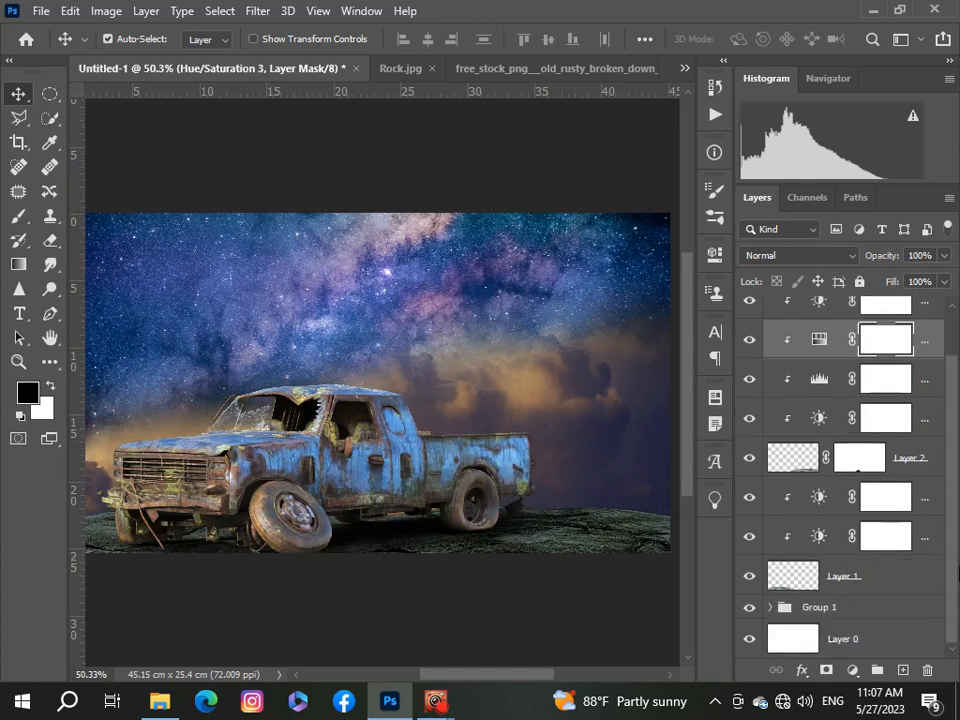
{"action": "left_click", "coordinate": [909, 582]}
{"action": "left_click", "coordinate": [935, 540], "text": "shift"}
{"action": "left_click", "coordinate": [938, 500], "text": "shift"}
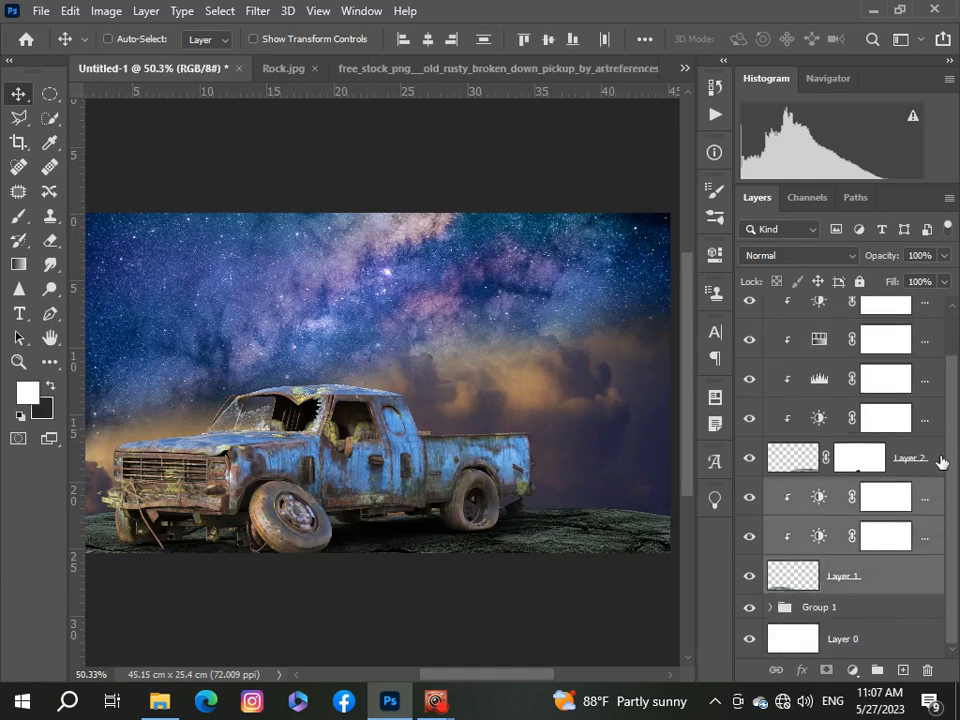
{"action": "left_click", "coordinate": [941, 456], "text": "shift"}
{"action": "left_click", "coordinate": [942, 416], "text": "shift"}
{"action": "left_click", "coordinate": [937, 374], "text": "shift"}
{"action": "left_click", "coordinate": [937, 340], "text": "shift"}
{"action": "left_click", "coordinate": [933, 312], "text": "shift"}
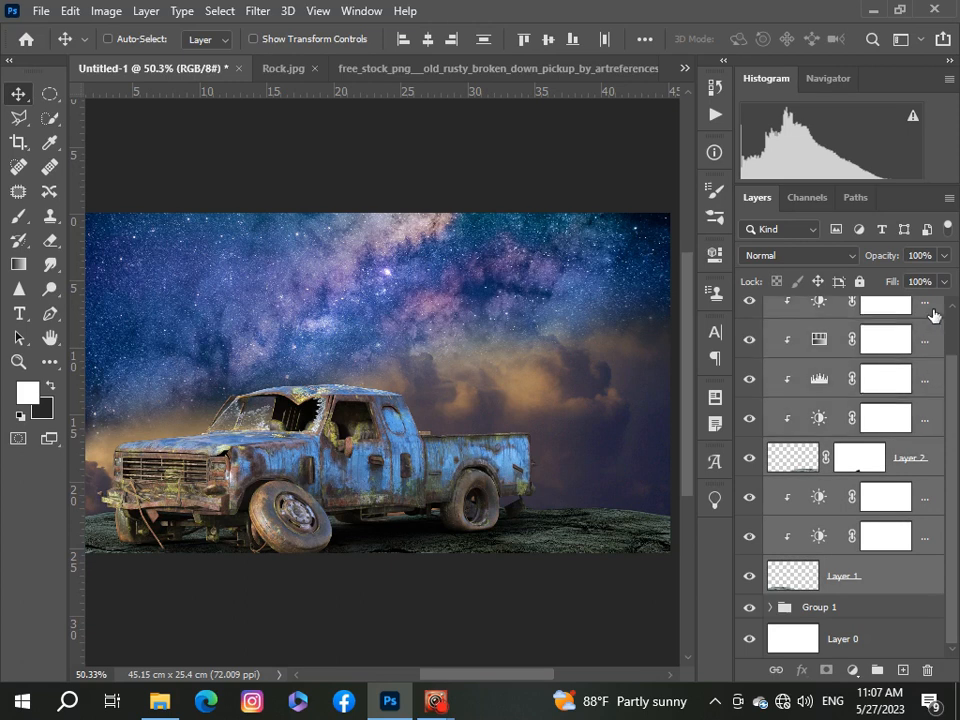
{"action": "key", "text": "ctrl+alt+e"}
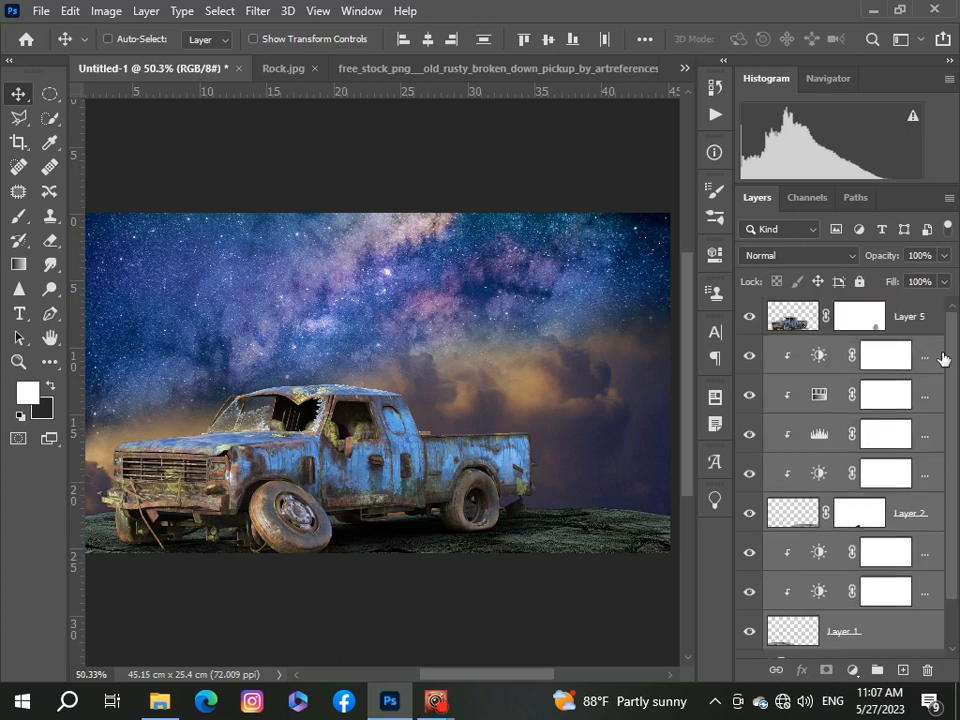
{"action": "key", "text": "ctrl+g"}
{"action": "scroll", "coordinate": [492, 440], "scroll_direction": "down", "scroll_amount": 3}
{"action": "scroll", "coordinate": [473, 445], "scroll_direction": "up", "scroll_amount": 3}
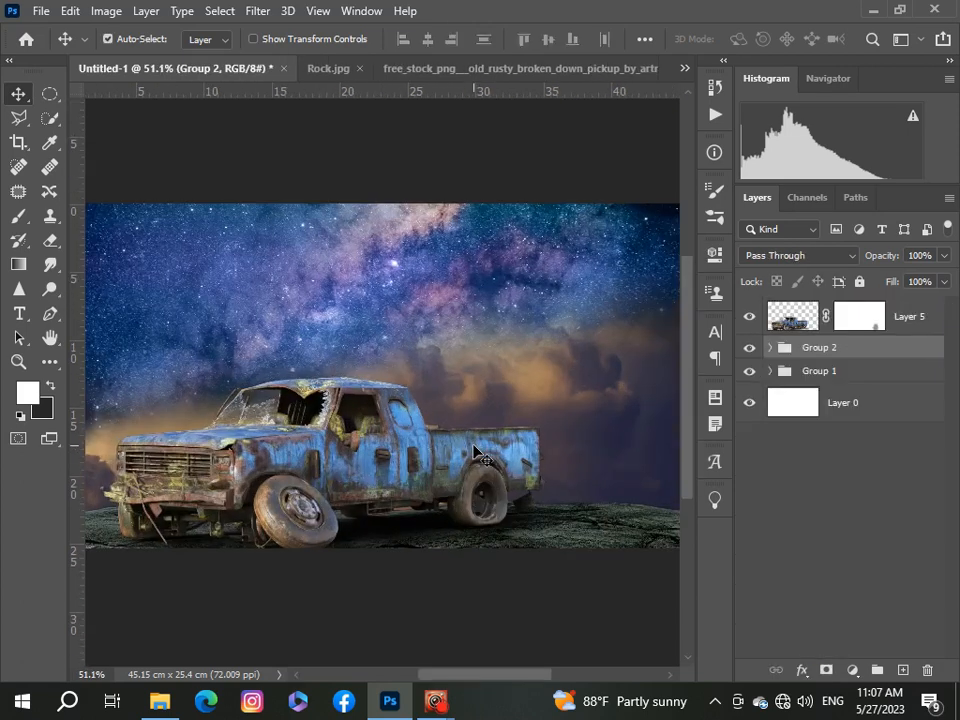
- Clip a Brightness/Contrast adjustment to the pickup on Layer 5 with brightness -34 and contrast 25
{"action": "left_click", "coordinate": [938, 332]}
{"action": "left_click", "coordinate": [847, 670]}
{"action": "left_click", "coordinate": [826, 392]}
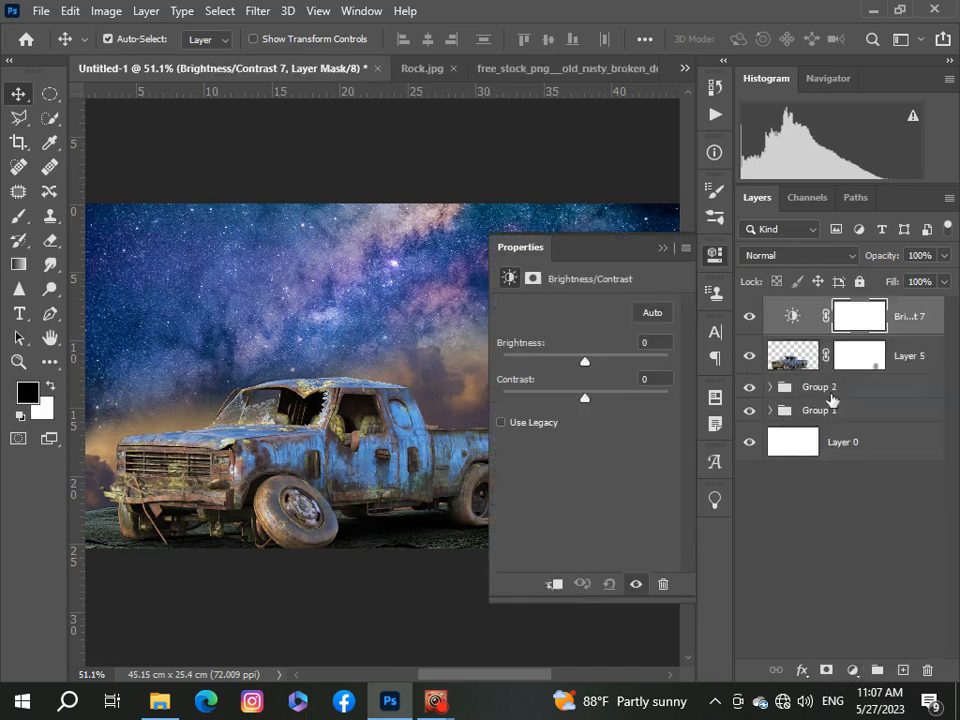
{"action": "left_click", "coordinate": [549, 591]}
{"action": "left_click_drag", "start_coordinate": [585, 361], "coordinate": [606, 401]}
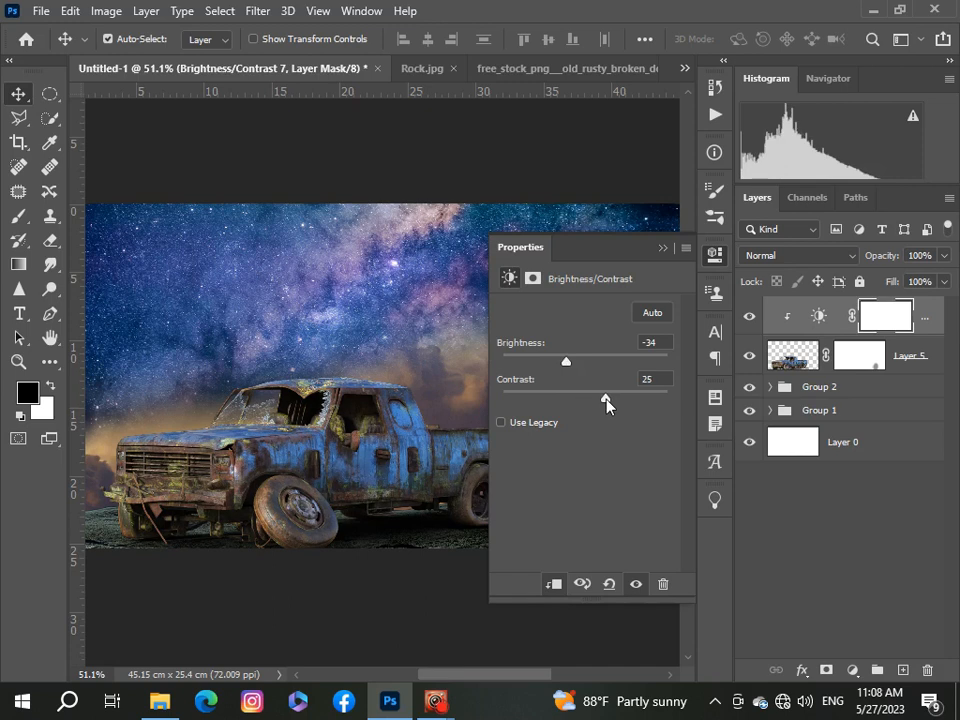
{"action": "left_click", "coordinate": [662, 247]}
- Add a Levels adjustment clipped to Layer 5 with black input level 13 and midtones 0.96
{"action": "scroll", "coordinate": [632, 426], "scroll_direction": "down", "scroll_amount": 3}
{"action": "left_click", "coordinate": [852, 670]}
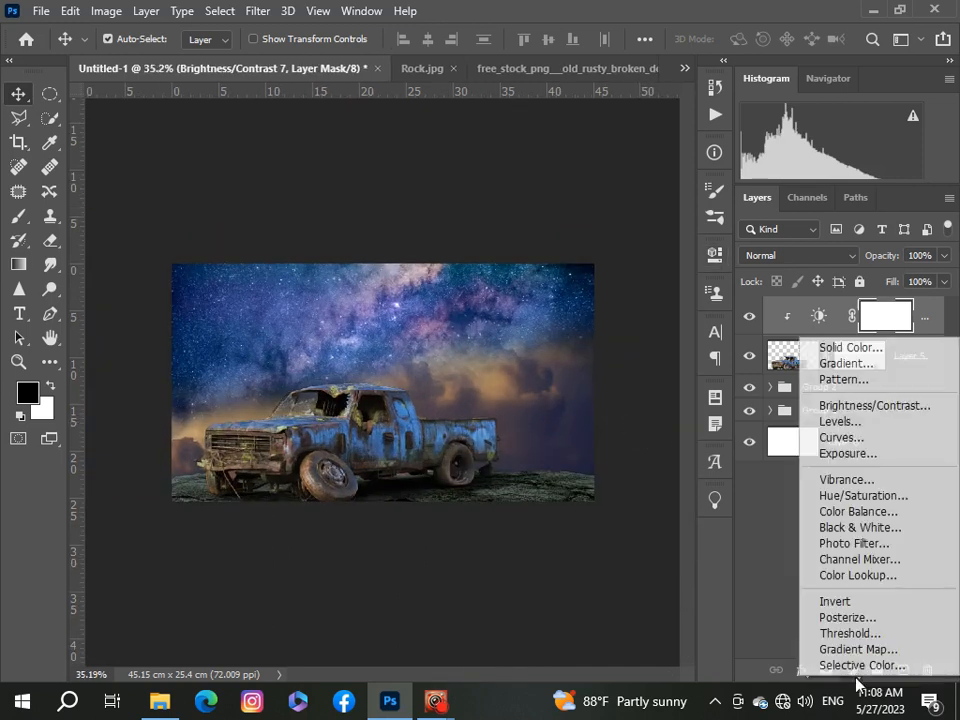
{"action": "left_click", "coordinate": [850, 425]}
{"action": "left_click_drag", "start_coordinate": [528, 446], "coordinate": [536, 447]}
{"action": "left_click_drag", "start_coordinate": [602, 446], "coordinate": [605, 444]}
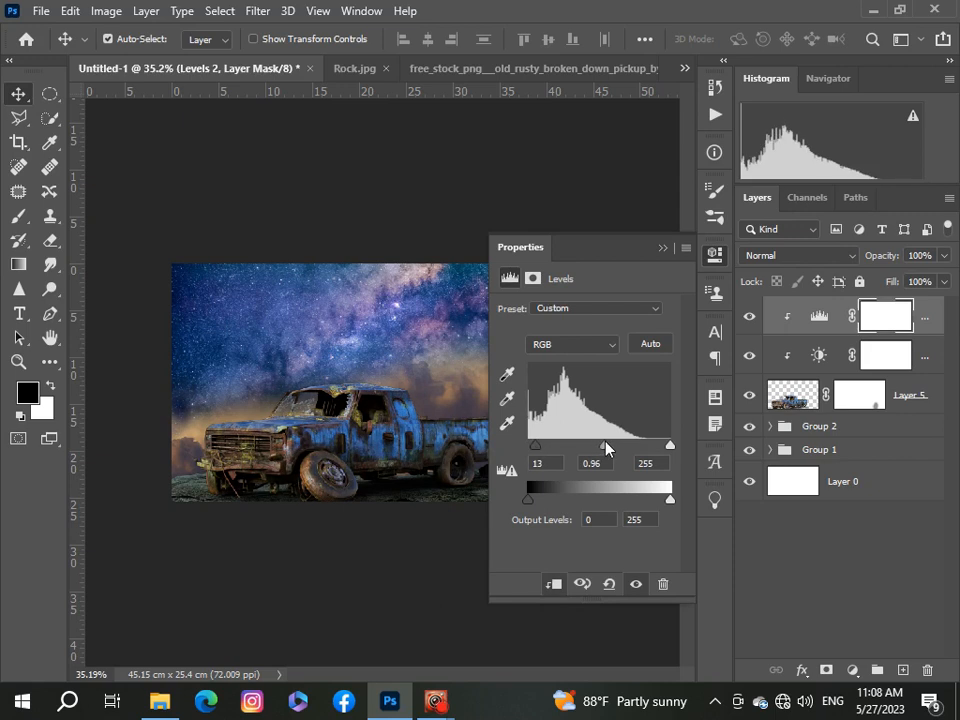
{"action": "left_click", "coordinate": [661, 248]}
{"action": "scroll", "coordinate": [318, 428], "scroll_direction": "up", "scroll_amount": 4}
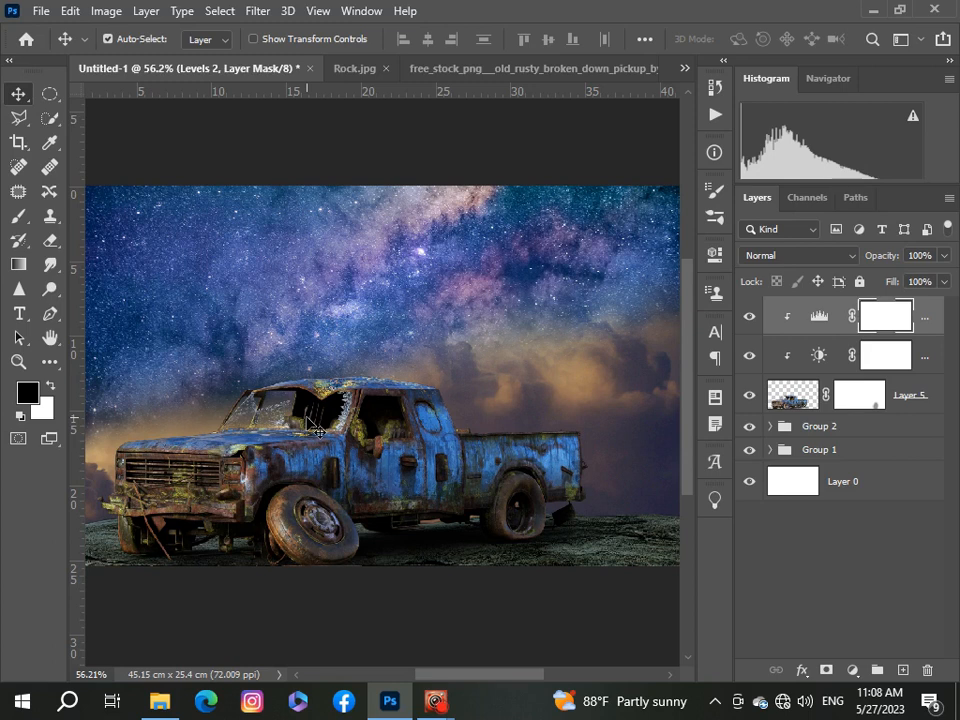
- Group the pickup on Layer 5 together with its clipped Brightness/Contrast and Levels adjustments
{"action": "scroll", "coordinate": [318, 428], "scroll_direction": "down", "scroll_amount": 2}
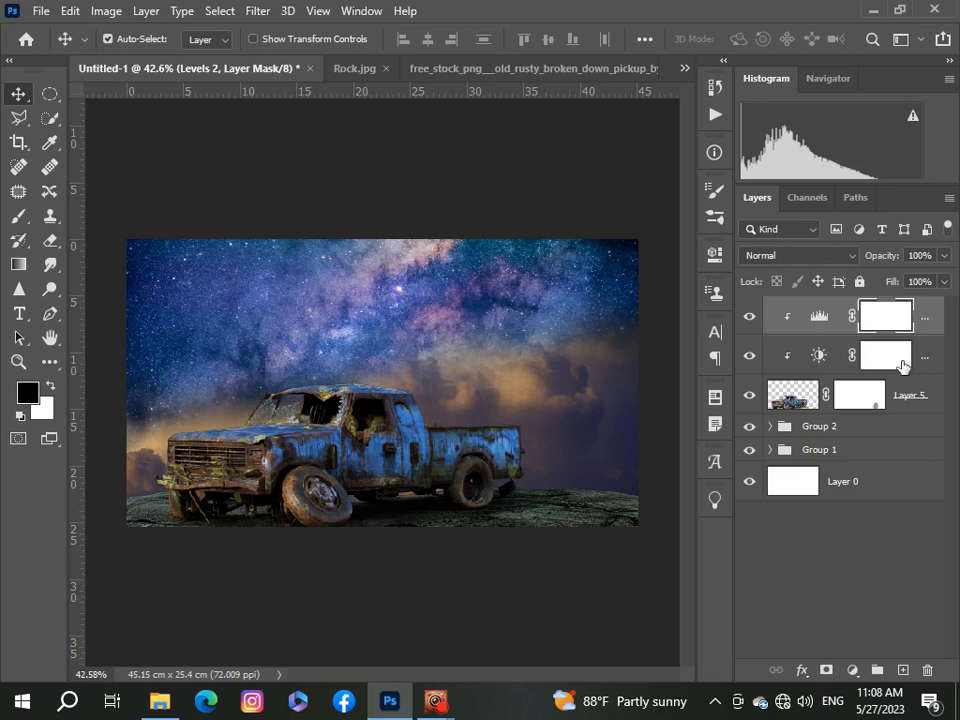
{"action": "left_click", "coordinate": [935, 371]}
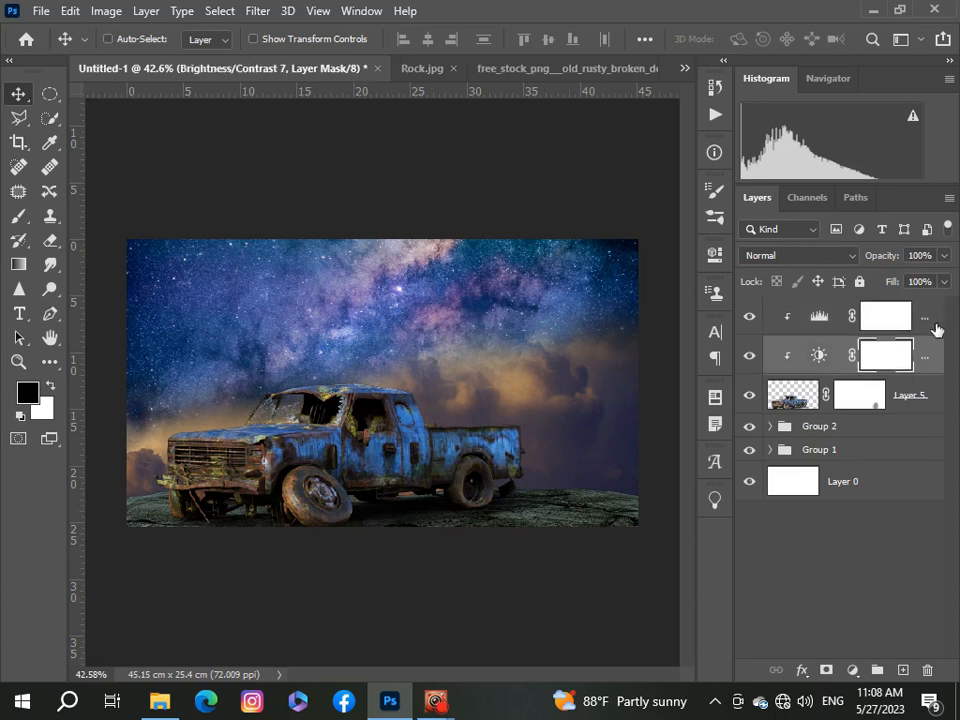
{"action": "left_click", "coordinate": [935, 329], "text": "shift"}
{"action": "left_click", "coordinate": [845, 610]}
{"action": "scroll", "coordinate": [504, 505], "scroll_direction": "up", "scroll_amount": 2}
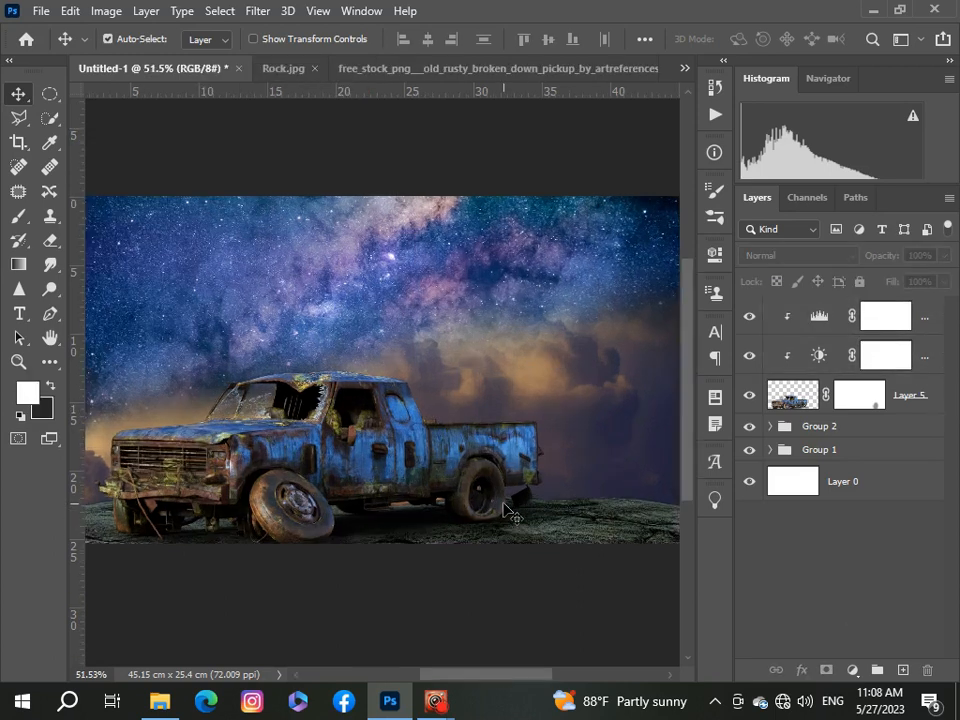
{"action": "scroll", "coordinate": [504, 505], "scroll_direction": "down", "scroll_amount": 2}
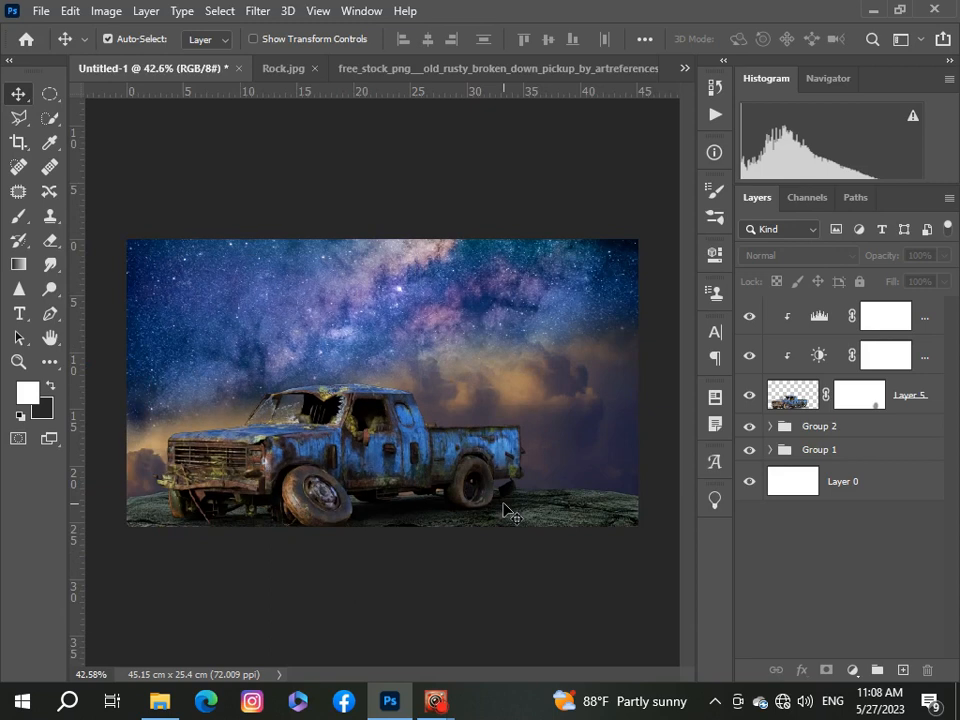
{"action": "left_click", "coordinate": [940, 331]}
{"action": "left_click", "coordinate": [937, 371], "text": "shift"}
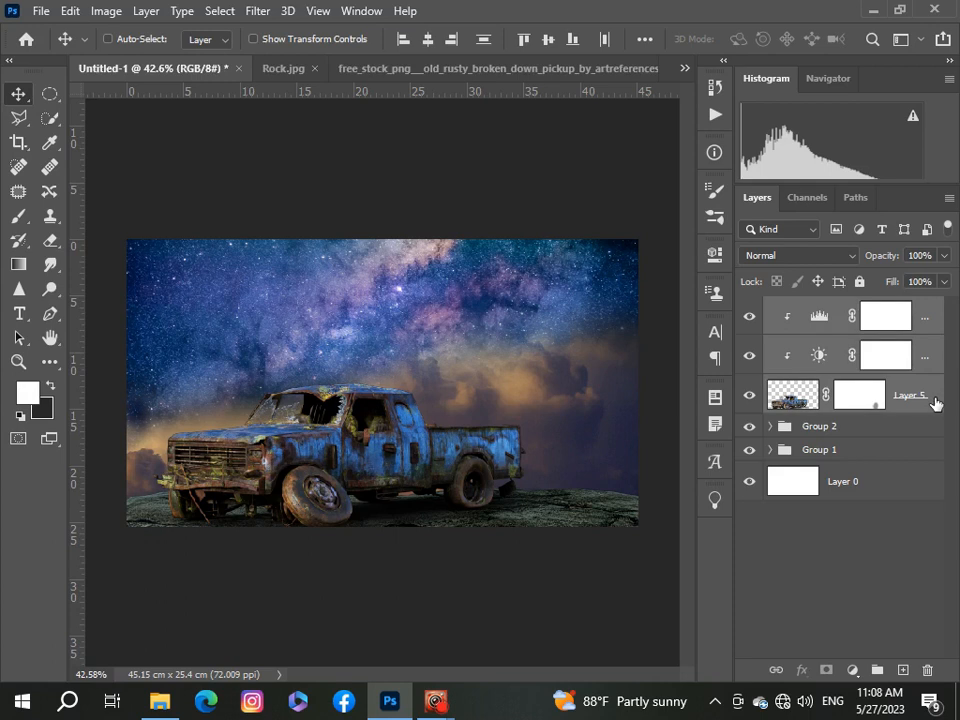
{"action": "key", "text": "ctrl+g"}
{"action": "scroll", "coordinate": [343, 405], "scroll_direction": "up", "scroll_amount": 1}
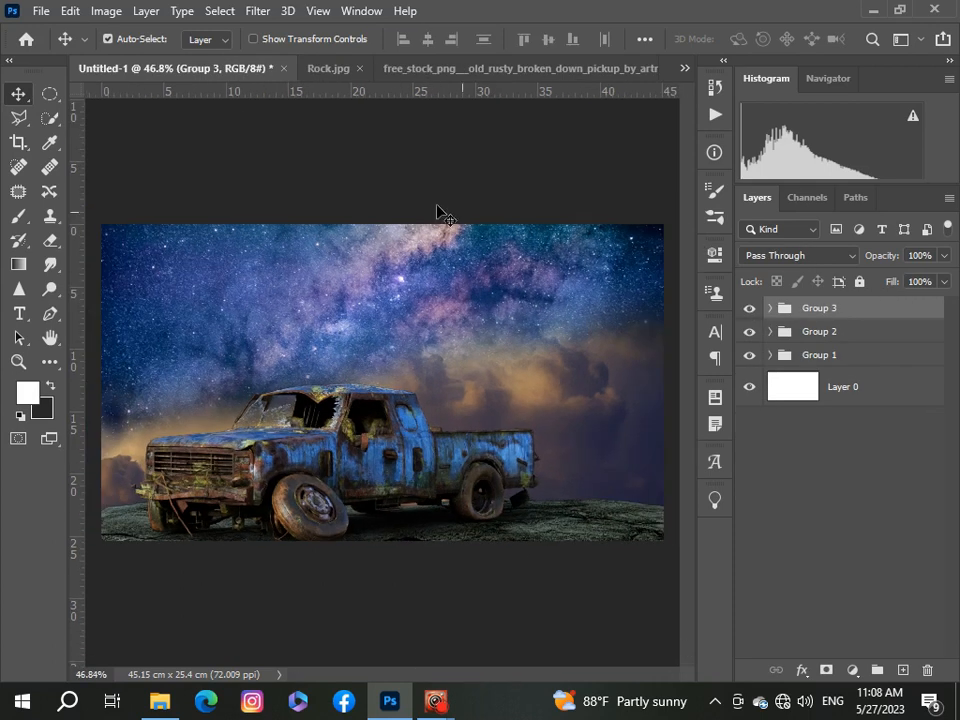
- Copy the masked blue planet from planet__alaerin_by_stock7000_d2fy9hy.jpg into the Untitled-1 composite
{"action": "left_click", "coordinate": [684, 68]}
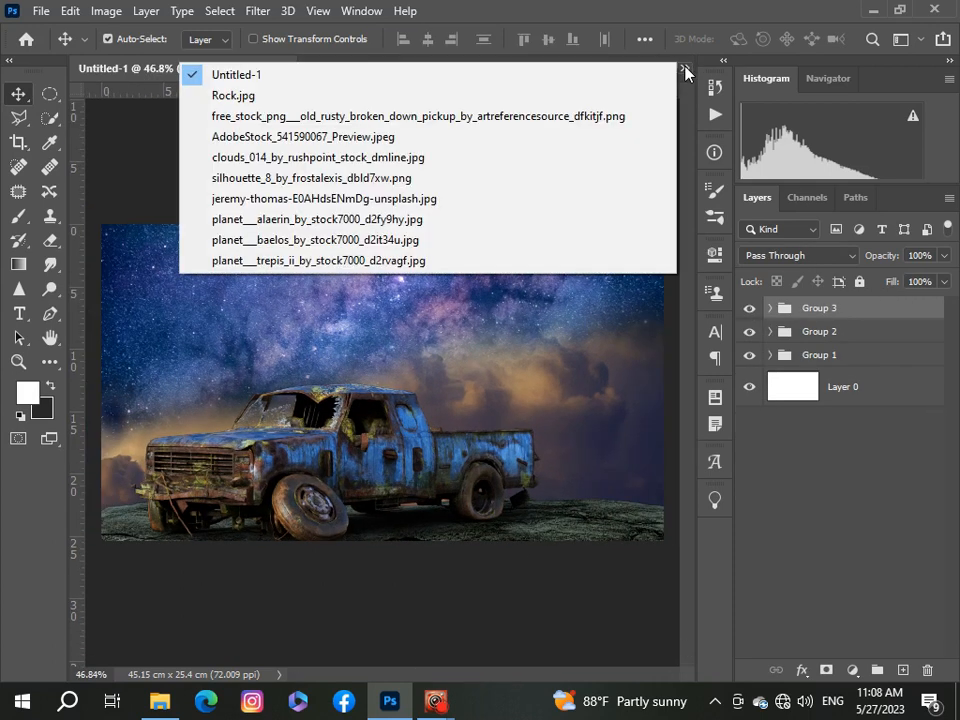
{"action": "left_click", "coordinate": [462, 219]}
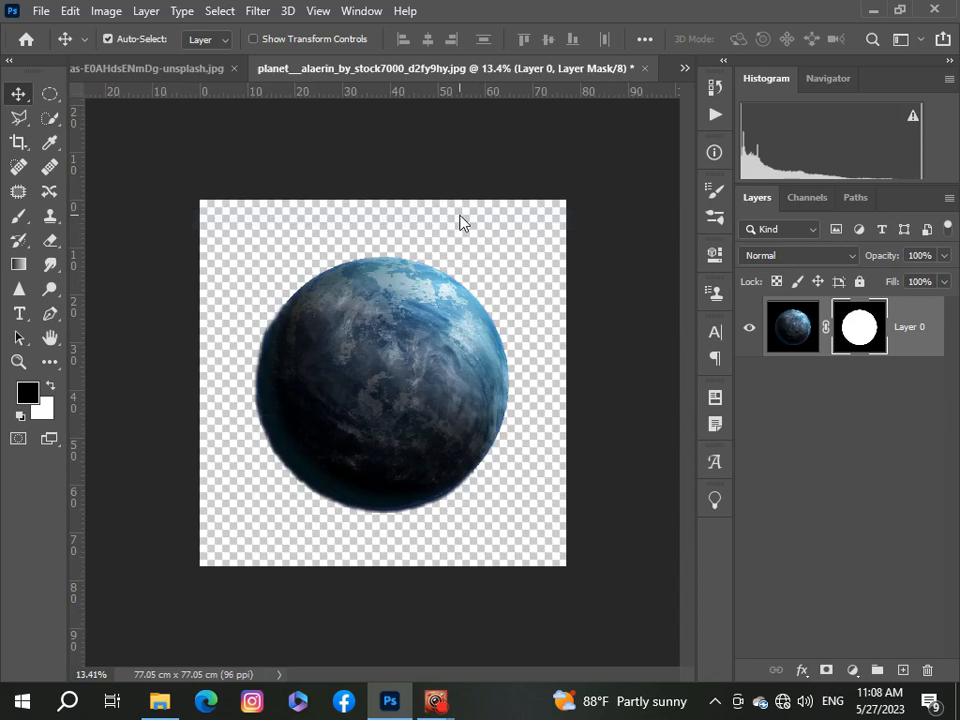
{"action": "left_click", "coordinate": [321, 364]}
{"action": "left_click_drag", "start_coordinate": [684, 82], "coordinate": [343, 383]}
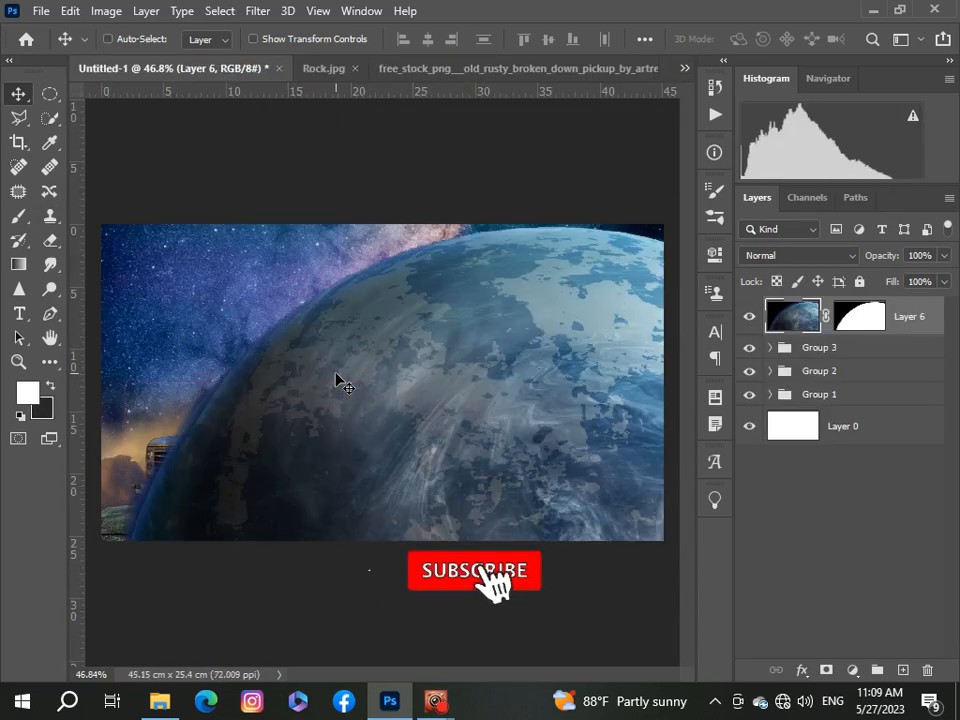
- Scale the blue planet on Layer 6 down to about 20% and move its layer between Group 2 and Group 1
{"action": "key", "text": "ctrl+t"}
{"action": "scroll", "coordinate": [340, 383], "scroll_direction": "down", "scroll_amount": 5}
{"action": "left_click_drag", "start_coordinate": [555, 579], "coordinate": [405, 372]}
{"action": "scroll", "coordinate": [376, 385], "scroll_direction": "up", "scroll_amount": 5}
{"action": "left_click_drag", "start_coordinate": [245, 319], "coordinate": [321, 326]}
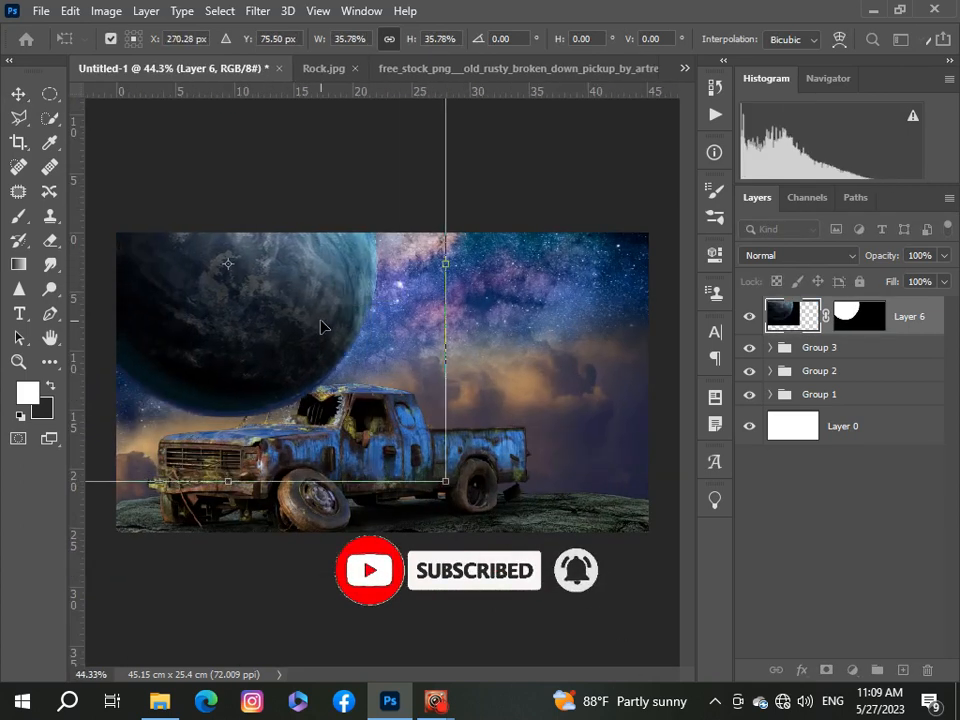
{"action": "scroll", "coordinate": [321, 326], "scroll_direction": "down", "scroll_amount": 2}
{"action": "left_click_drag", "start_coordinate": [131, 152], "coordinate": [269, 272]}
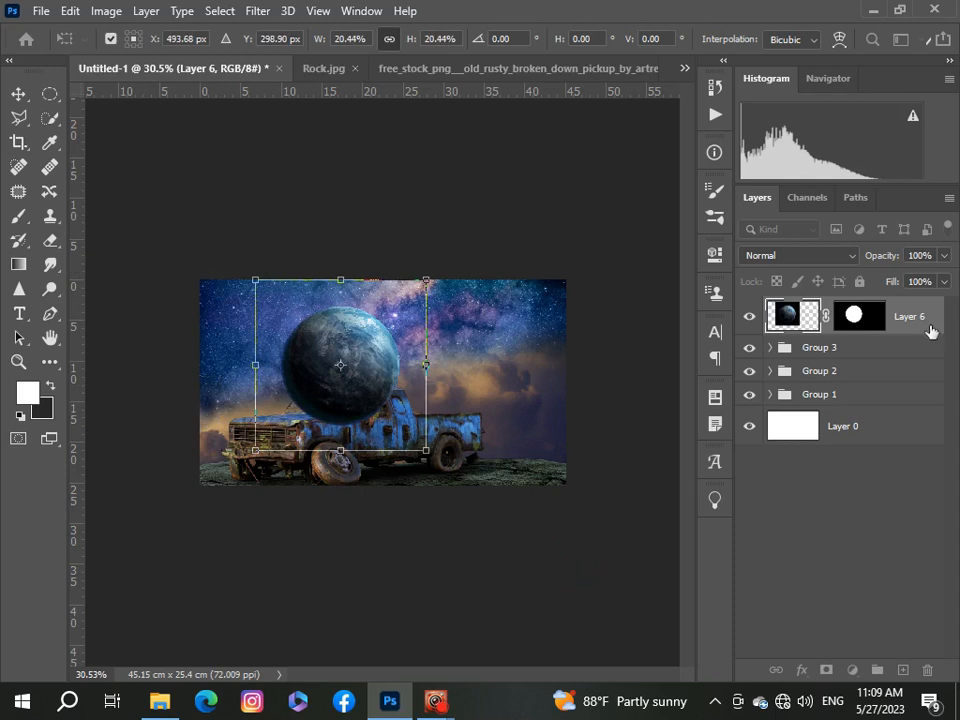
{"action": "left_click_drag", "start_coordinate": [937, 325], "coordinate": [932, 352]}
- Enlarge the blue planet to about 104.5% and position it in the sky directly above the pickup's cab
{"action": "key", "text": "ctrl+t"}
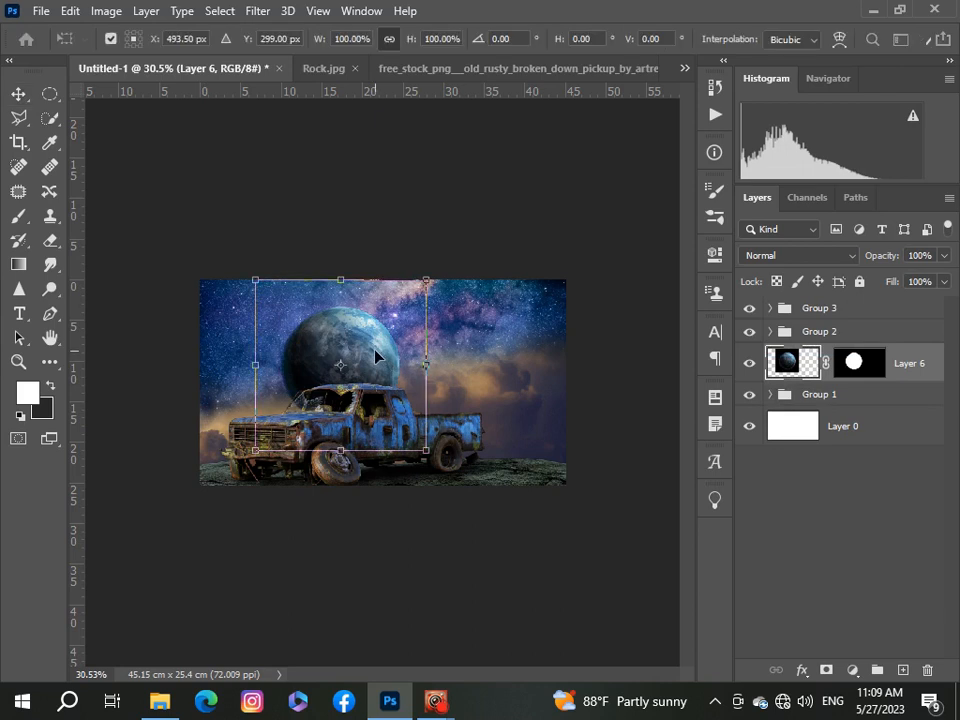
{"action": "scroll", "coordinate": [242, 297], "scroll_direction": "up", "scroll_amount": 1}
{"action": "left_click_drag", "start_coordinate": [213, 245], "coordinate": [201, 236]}
{"action": "left_click_drag", "start_coordinate": [380, 354], "coordinate": [417, 340]}
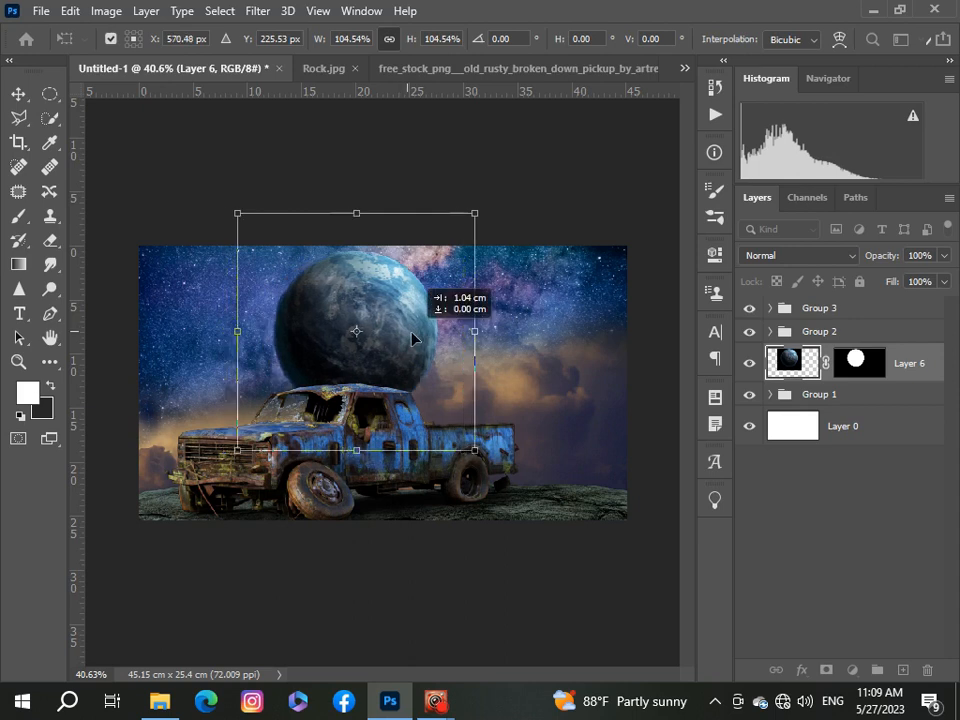
{"action": "left_click_drag", "start_coordinate": [343, 225], "coordinate": [347, 221]}
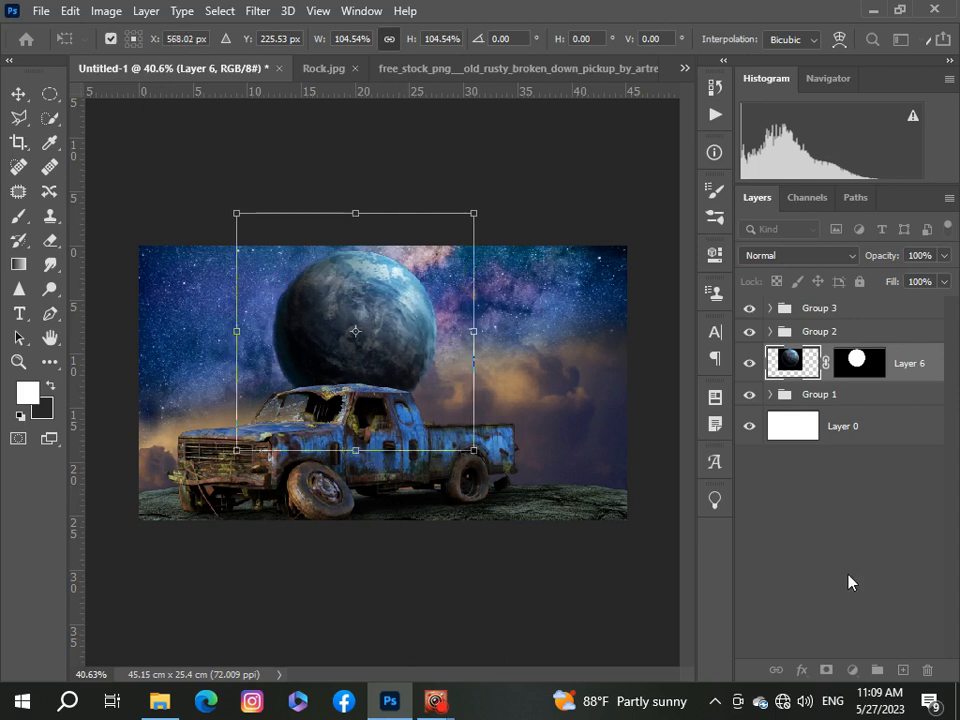
{"action": "key", "text": "Return"}
- Fade the planet's lower edge into the clouds by painting black on Layer 6's mask with a soft 168 px brush at 100% opacity
{"action": "left_click", "coordinate": [853, 370]}
{"action": "left_click", "coordinate": [18, 215]}
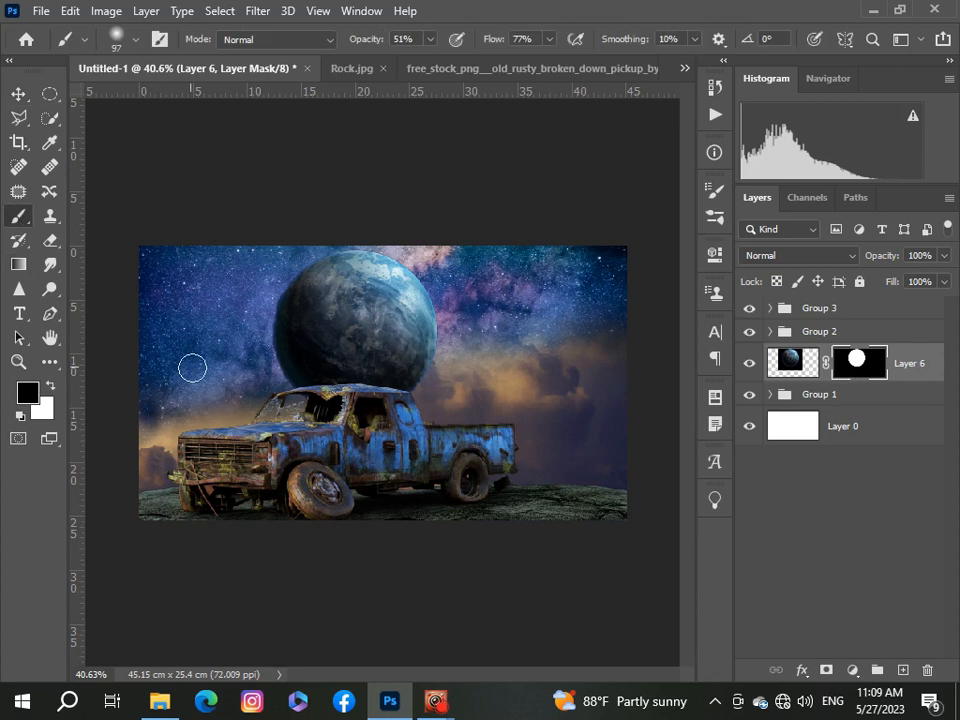
{"action": "left_click", "coordinate": [137, 40]}
{"action": "left_click", "coordinate": [185, 106]}
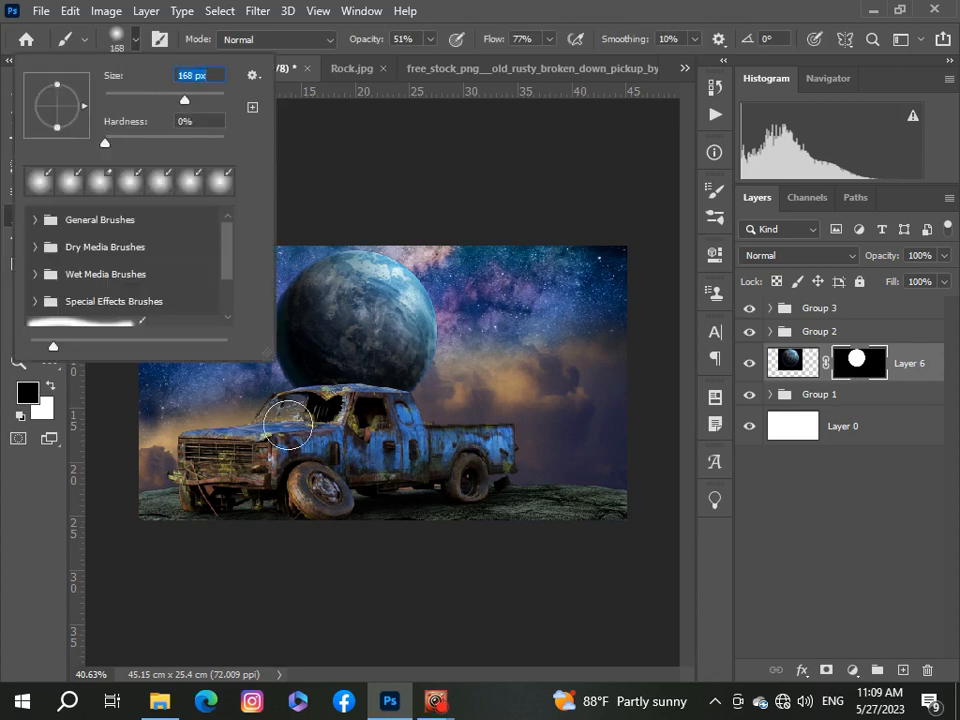
{"action": "left_click", "coordinate": [430, 41]}
{"action": "left_click_drag", "start_coordinate": [431, 61], "coordinate": [476, 66]}
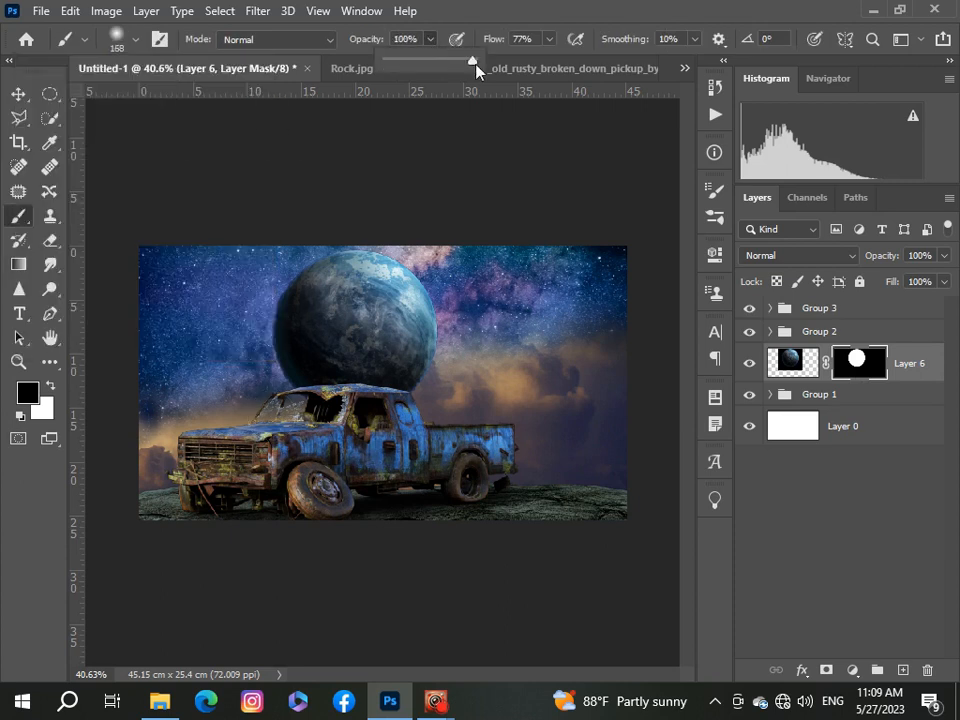
{"action": "left_click", "coordinate": [252, 422]}
{"action": "left_click_drag", "start_coordinate": [417, 394], "coordinate": [396, 409]}
{"action": "mouse_move", "coordinate": [215, 426]}
{"action": "left_mouse_down"}
{"action": "mouse_move", "coordinate": [364, 408]}
{"action": "mouse_move", "coordinate": [452, 367]}
{"action": "mouse_move", "coordinate": [292, 404]}
{"action": "mouse_move", "coordinate": [438, 383]}
{"action": "left_mouse_up"}
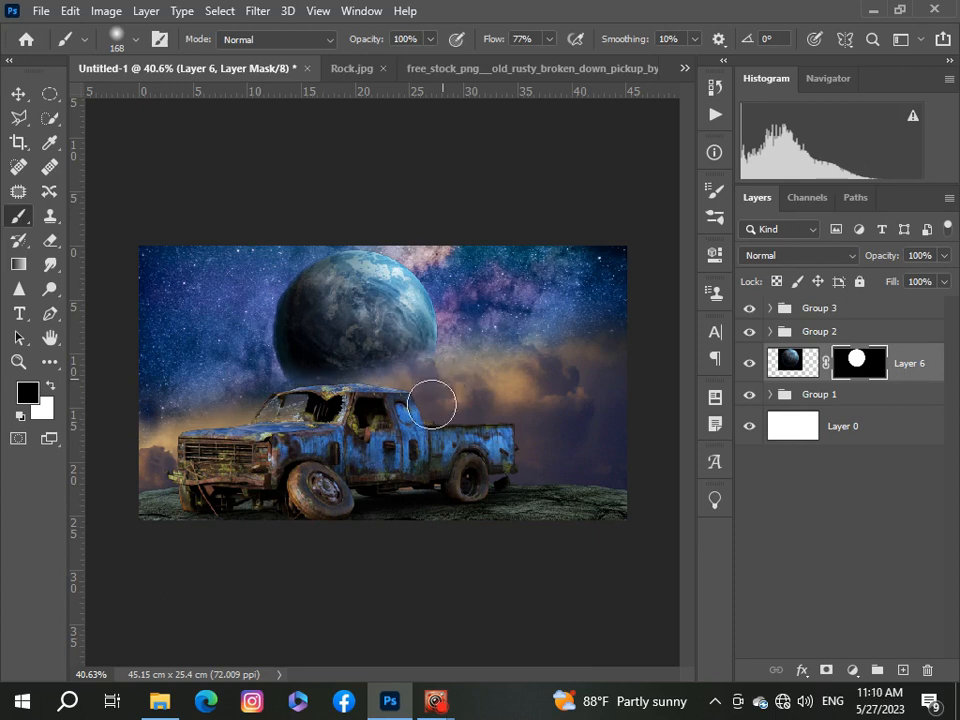
- Move the blue planet slightly down so that it sits closer behind the pickup's roof
{"action": "scroll", "coordinate": [429, 399], "scroll_direction": "down", "scroll_amount": 1}
{"action": "scroll", "coordinate": [429, 399], "scroll_direction": "up", "scroll_amount": 2}
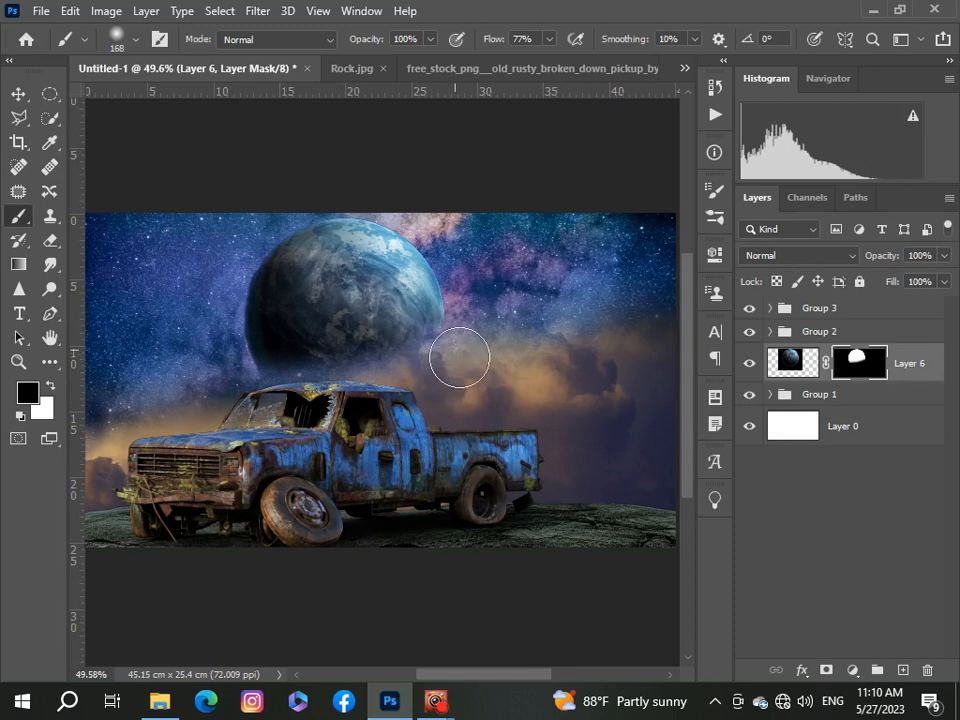
{"action": "scroll", "coordinate": [456, 399], "scroll_direction": "down", "scroll_amount": 2}
{"action": "scroll", "coordinate": [400, 380], "scroll_direction": "up", "scroll_amount": 1}
{"action": "key", "text": "v"}
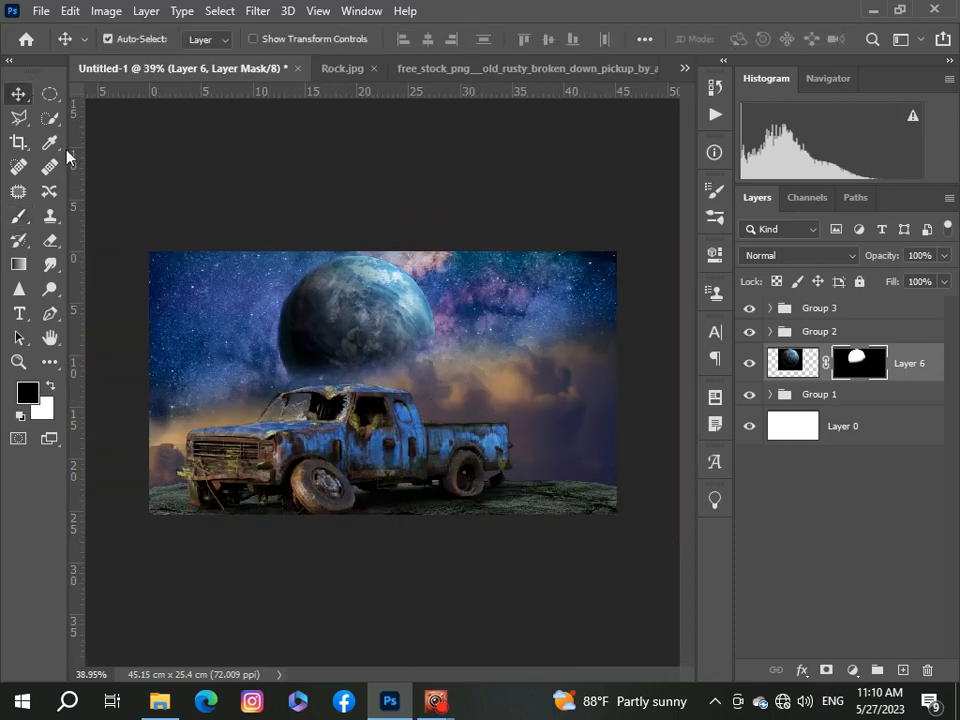
{"action": "left_click_drag", "start_coordinate": [369, 323], "coordinate": [375, 339]}
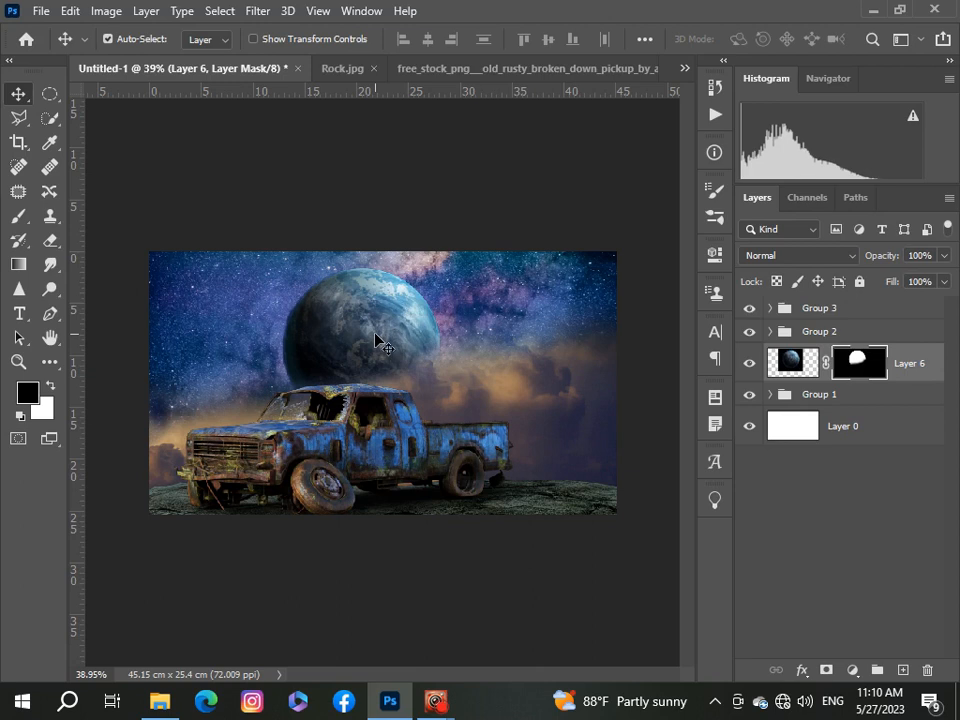
{"action": "scroll", "coordinate": [320, 447], "scroll_direction": "down", "scroll_amount": 1}
{"action": "scroll", "coordinate": [320, 447], "scroll_direction": "up", "scroll_amount": 3}
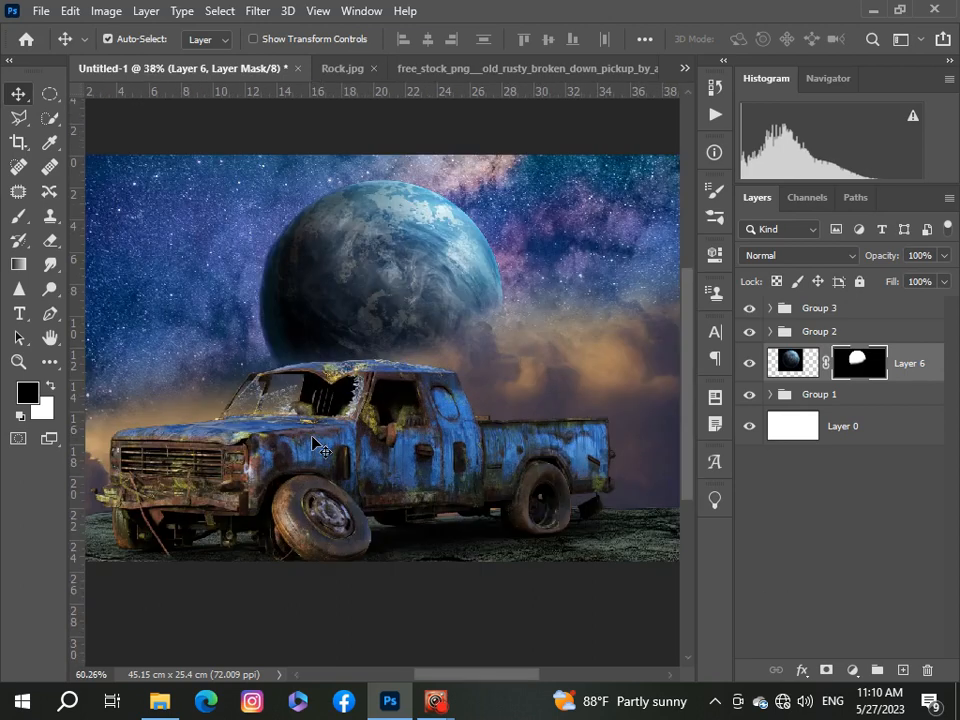
- Add a Brightness/Contrast adjustment clipped to Layer 6 with brightness -14 and contrast 8
{"action": "left_click", "coordinate": [852, 669]}
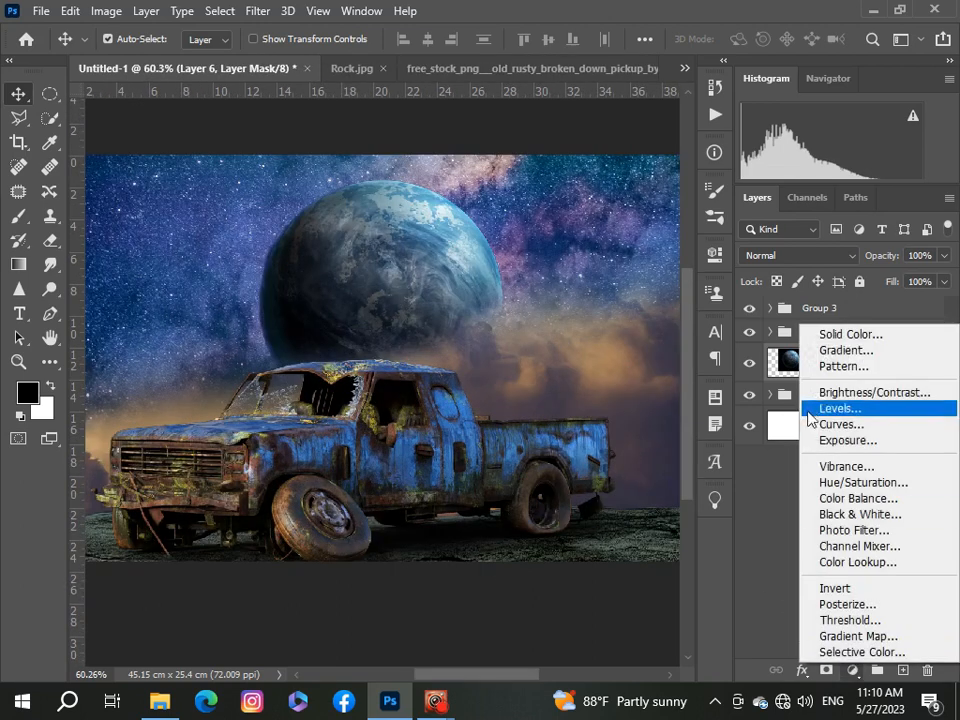
{"action": "left_click", "coordinate": [812, 391]}
{"action": "left_click", "coordinate": [553, 584]}
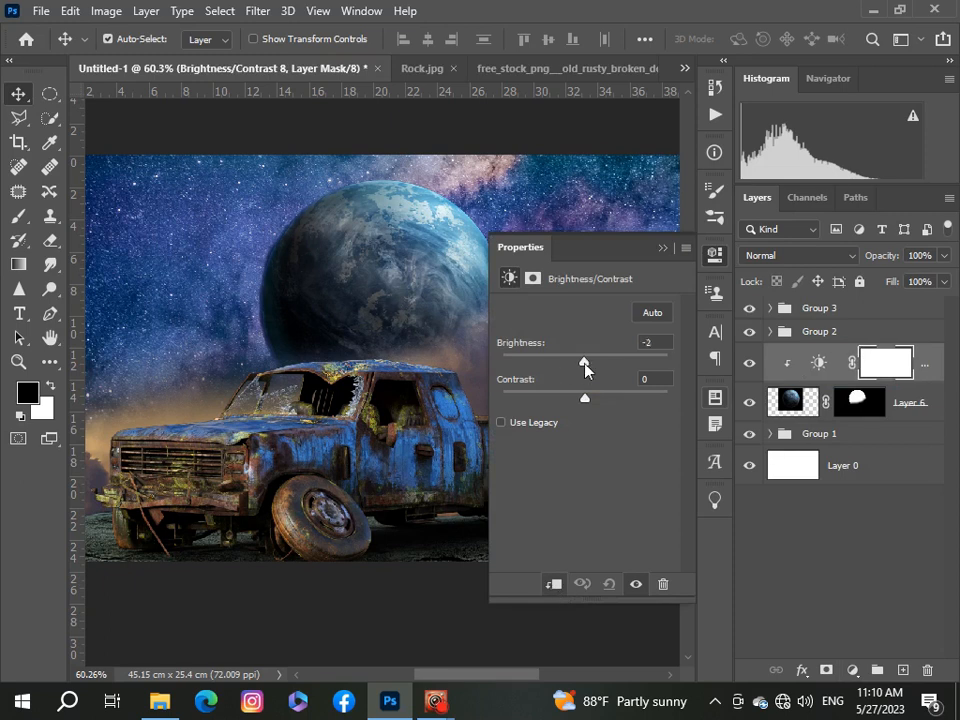
{"action": "left_click_drag", "start_coordinate": [585, 364], "coordinate": [593, 400]}
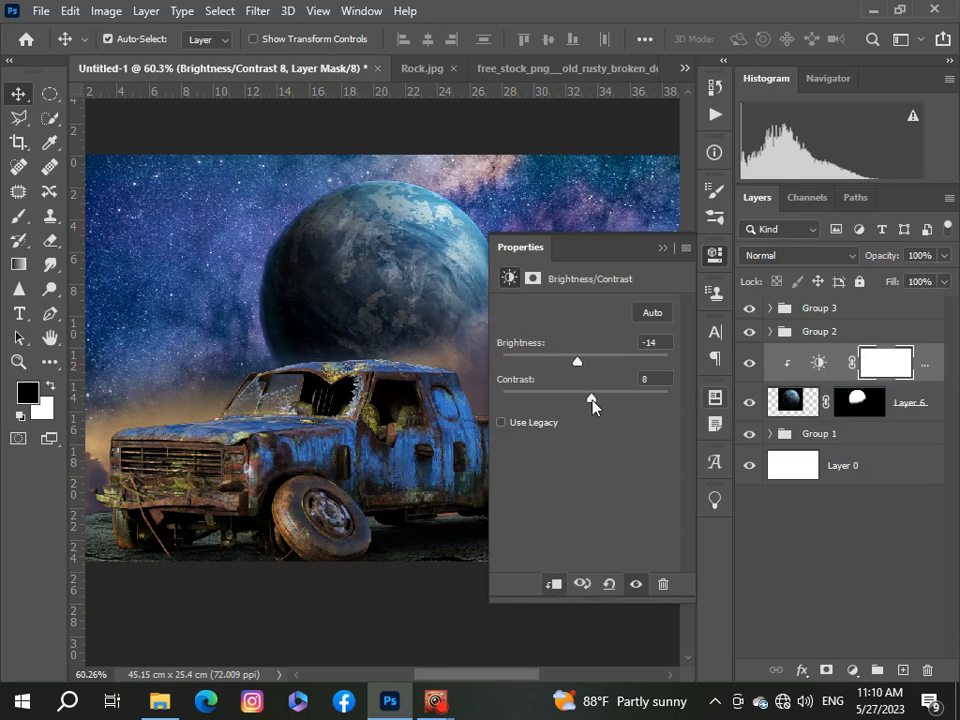
{"action": "left_click", "coordinate": [662, 247]}
- Add a Hue/Saturation adjustment clipped to Layer 6 with hue -9 and saturation +30
{"action": "left_click", "coordinate": [851, 669]}
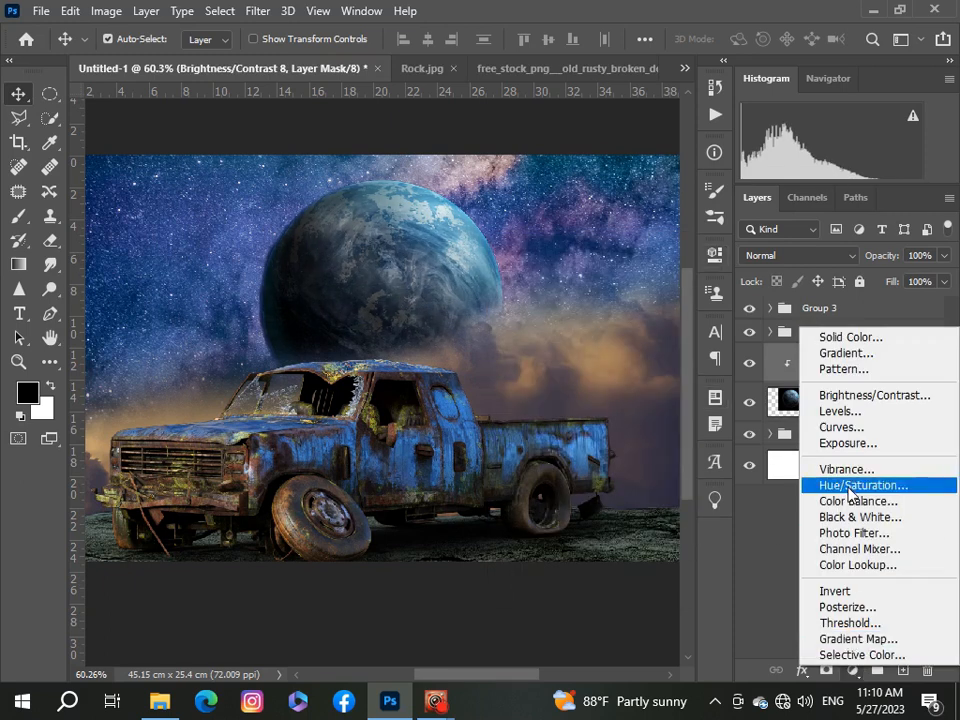
{"action": "left_click", "coordinate": [822, 486]}
{"action": "left_click_drag", "start_coordinate": [585, 418], "coordinate": [578, 386]}
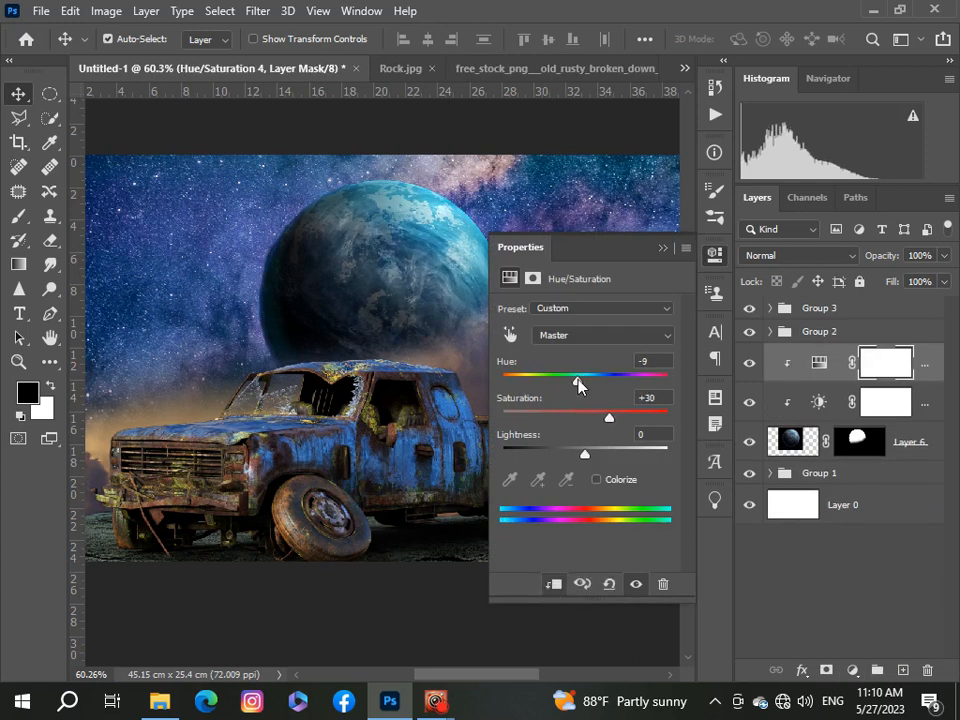
{"action": "left_click", "coordinate": [662, 248]}
{"action": "scroll", "coordinate": [443, 315], "scroll_direction": "down", "scroll_amount": 3}
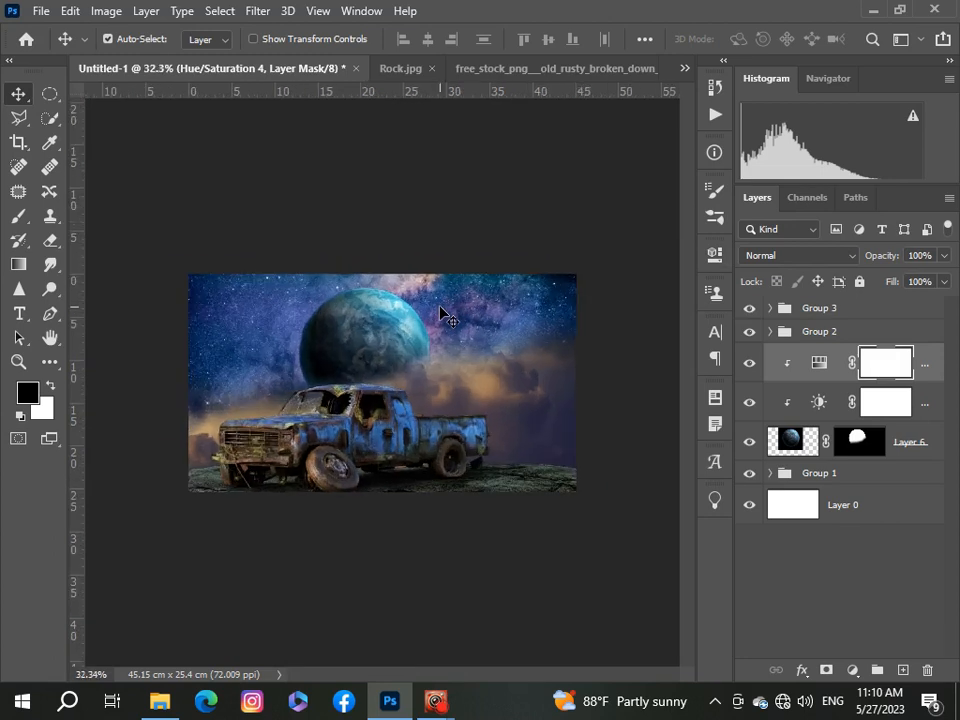
{"action": "scroll", "coordinate": [441, 308], "scroll_direction": "up", "scroll_amount": 2}
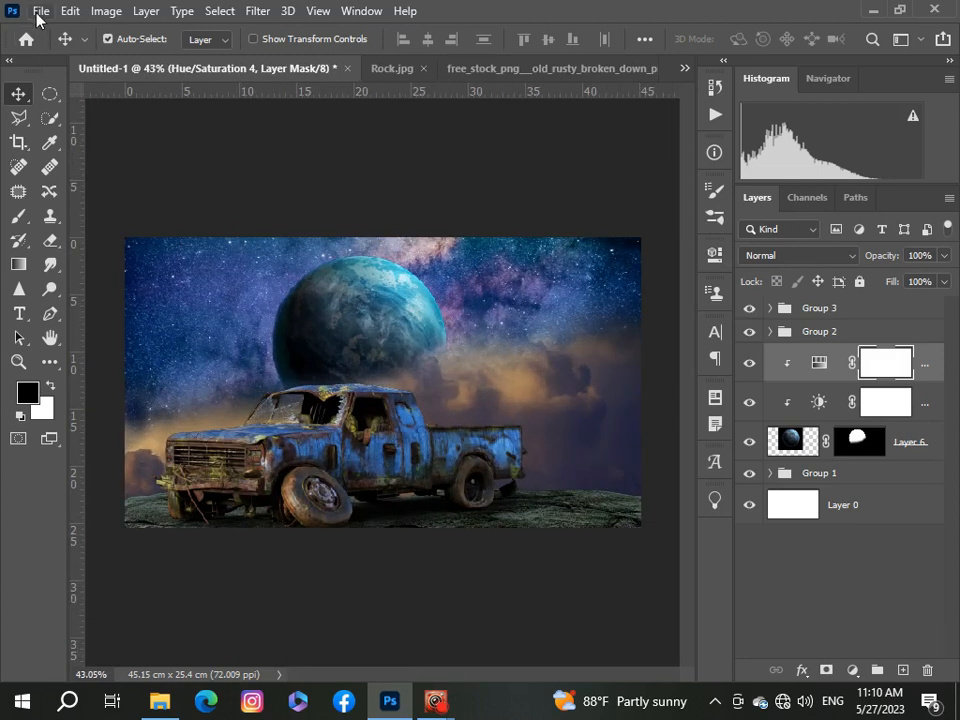
- Copy the orange planet from planet__baelos_by_stock7000_d2it34u.jpg into Untitled-1 and place its layer beneath Layer 6
{"action": "left_click", "coordinate": [685, 68]}
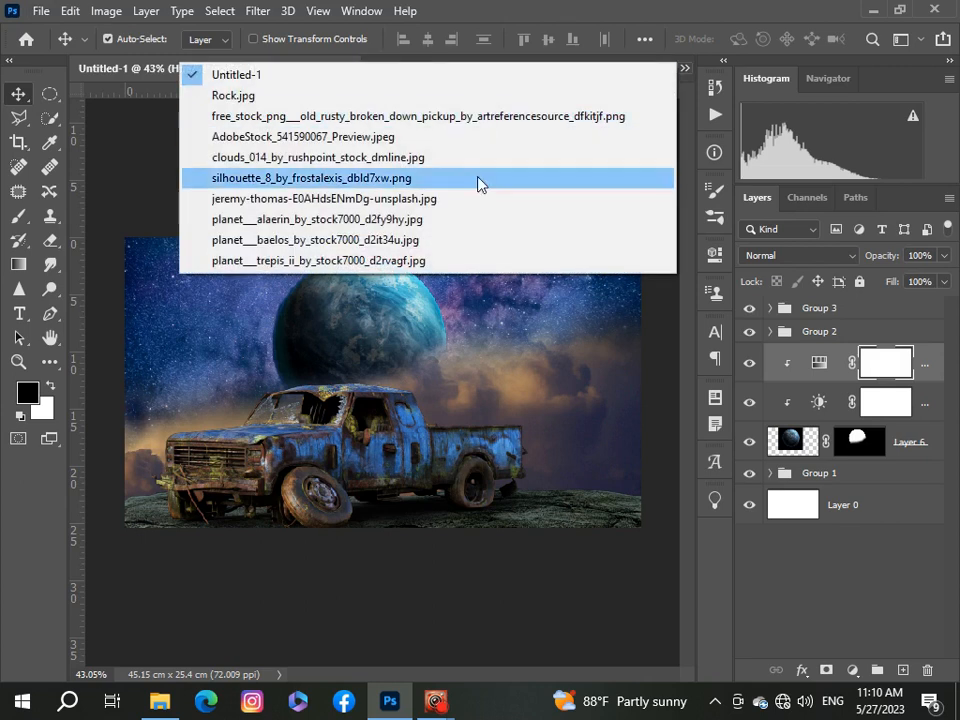
{"action": "left_click", "coordinate": [432, 240]}
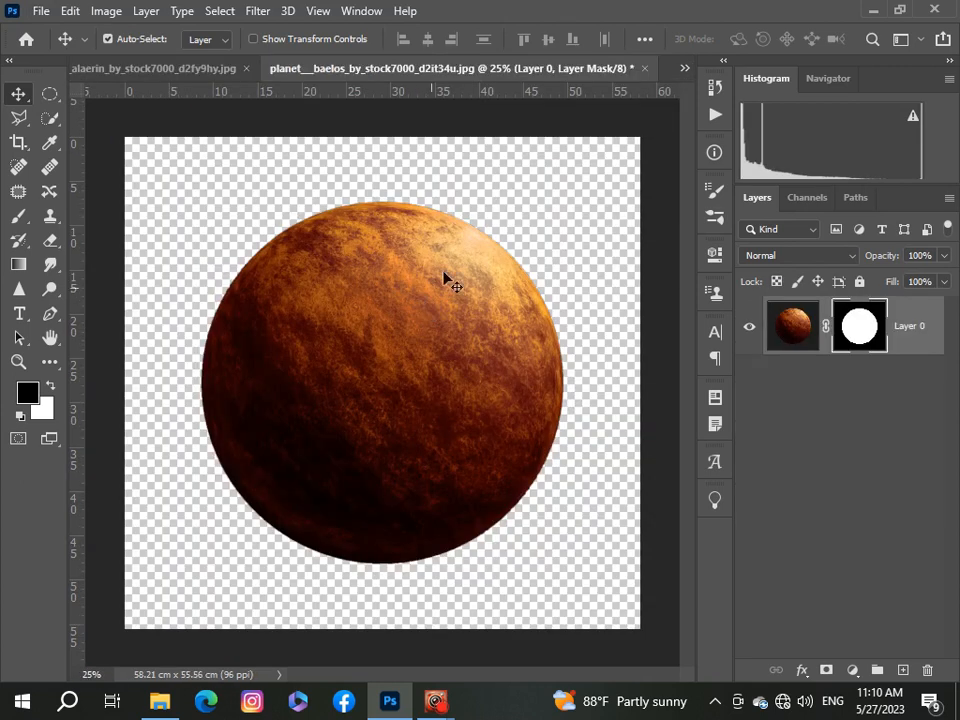
{"action": "left_click", "coordinate": [685, 68]}
{"action": "left_click", "coordinate": [600, 74]}
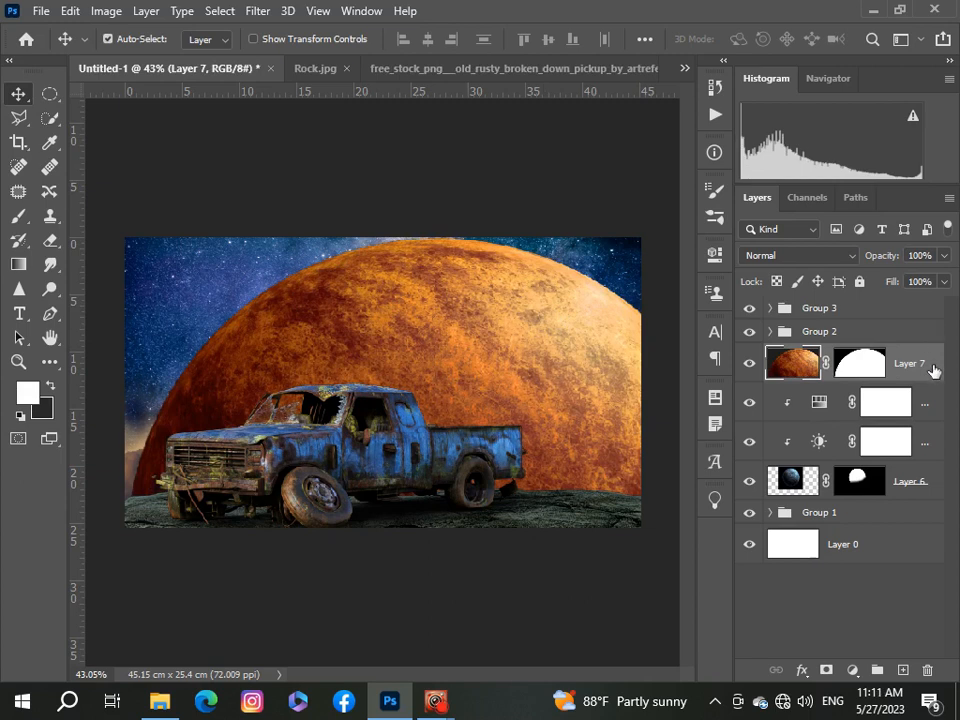
{"action": "left_click_drag", "start_coordinate": [932, 370], "coordinate": [936, 497]}
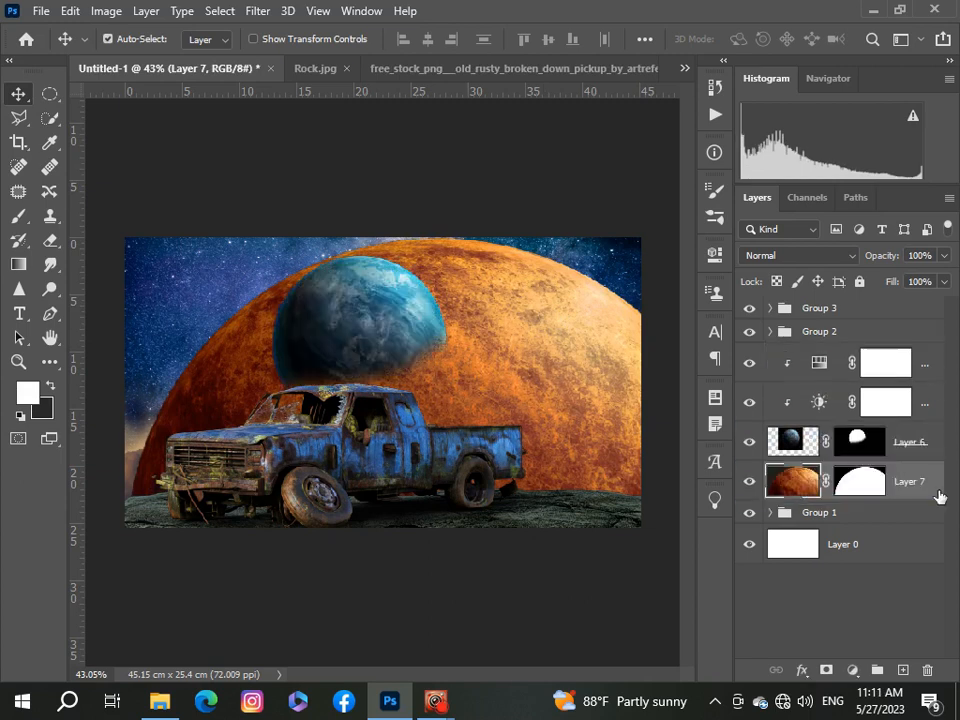
- Scale the orange planet to 18.80% and place it in the sky partly behind the blue planet's right edge
{"action": "key", "text": "ctrl+t"}
{"action": "key", "text": "ctrl+0"}
{"action": "key", "text": "ctrl+minus"}
{"action": "left_click_drag", "start_coordinate": [540, 582], "coordinate": [514, 525]}
{"action": "left_click_drag", "start_coordinate": [213, 232], "coordinate": [396, 407]}
{"action": "left_click_drag", "start_coordinate": [472, 416], "coordinate": [440, 321]}
{"action": "scroll", "coordinate": [424, 329], "scroll_direction": "up", "scroll_amount": 12}
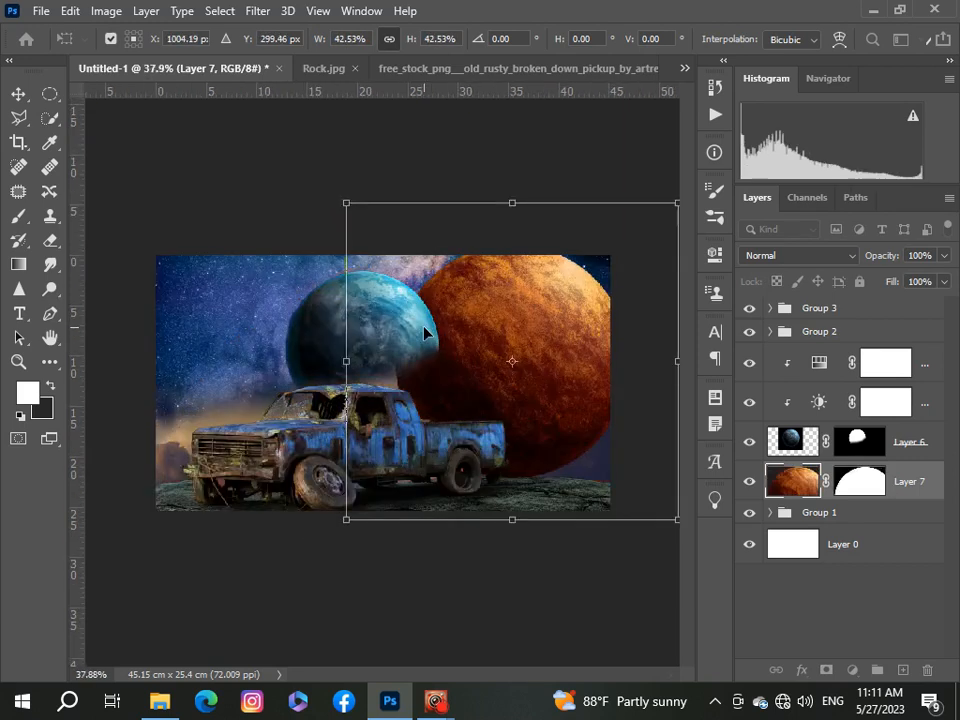
{"action": "left_click_drag", "start_coordinate": [333, 147], "coordinate": [546, 338]}
{"action": "left_click_drag", "start_coordinate": [579, 388], "coordinate": [445, 295]}
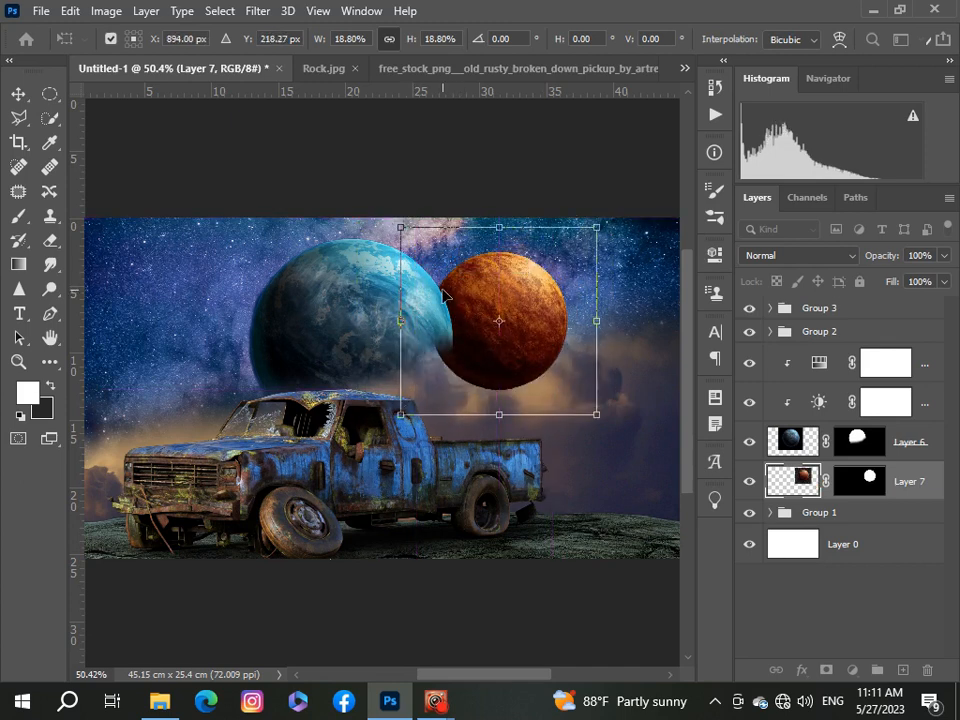
{"action": "key", "text": "Return"}
- Paint black on Layer 7's mask with the soft Brush to fade the orange planet's lower part into the clouds
{"action": "left_click", "coordinate": [859, 488]}
{"action": "key", "text": "x"}
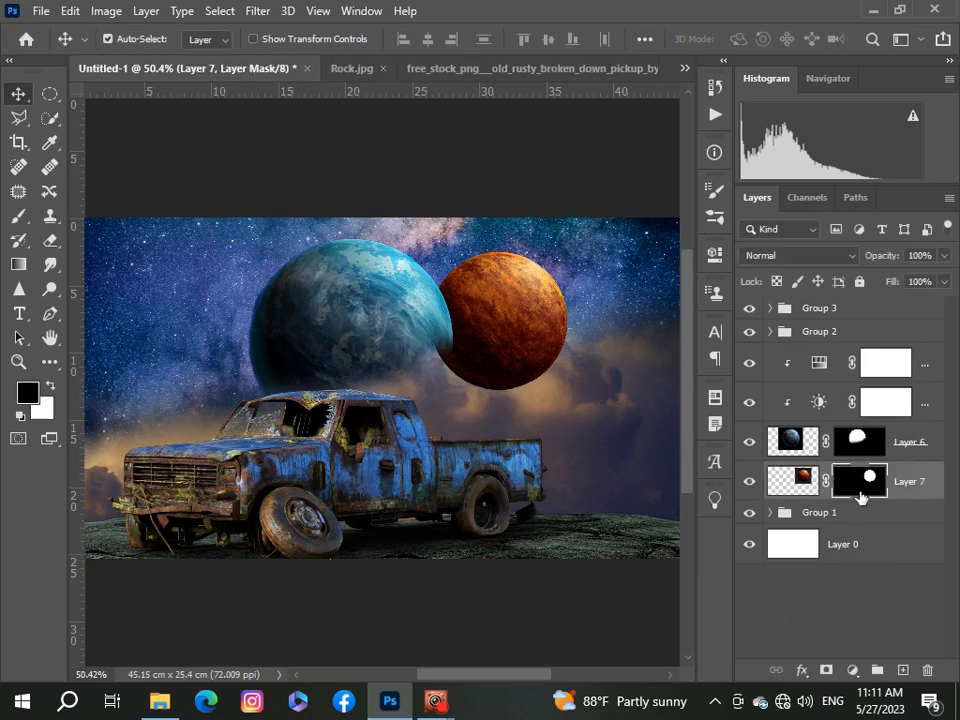
{"action": "left_click", "coordinate": [27, 216]}
{"action": "mouse_move", "coordinate": [452, 414]}
{"action": "left_mouse_down"}
{"action": "mouse_move", "coordinate": [422, 409]}
{"action": "mouse_move", "coordinate": [587, 382]}
{"action": "mouse_move", "coordinate": [439, 418]}
{"action": "mouse_move", "coordinate": [580, 385]}
{"action": "mouse_move", "coordinate": [431, 406]}
{"action": "left_mouse_up"}
{"action": "mouse_move", "coordinate": [545, 368]}
{"action": "left_mouse_down"}
{"action": "mouse_move", "coordinate": [437, 395]}
{"action": "mouse_move", "coordinate": [518, 370]}
{"action": "mouse_move", "coordinate": [459, 380]}
{"action": "mouse_move", "coordinate": [468, 367]}
{"action": "mouse_move", "coordinate": [462, 339]}
{"action": "mouse_move", "coordinate": [473, 375]}
{"action": "mouse_move", "coordinate": [463, 383]}
{"action": "mouse_move", "coordinate": [582, 381]}
{"action": "mouse_move", "coordinate": [457, 397]}
{"action": "left_mouse_up"}
{"action": "key", "text": "ctrl+z"}
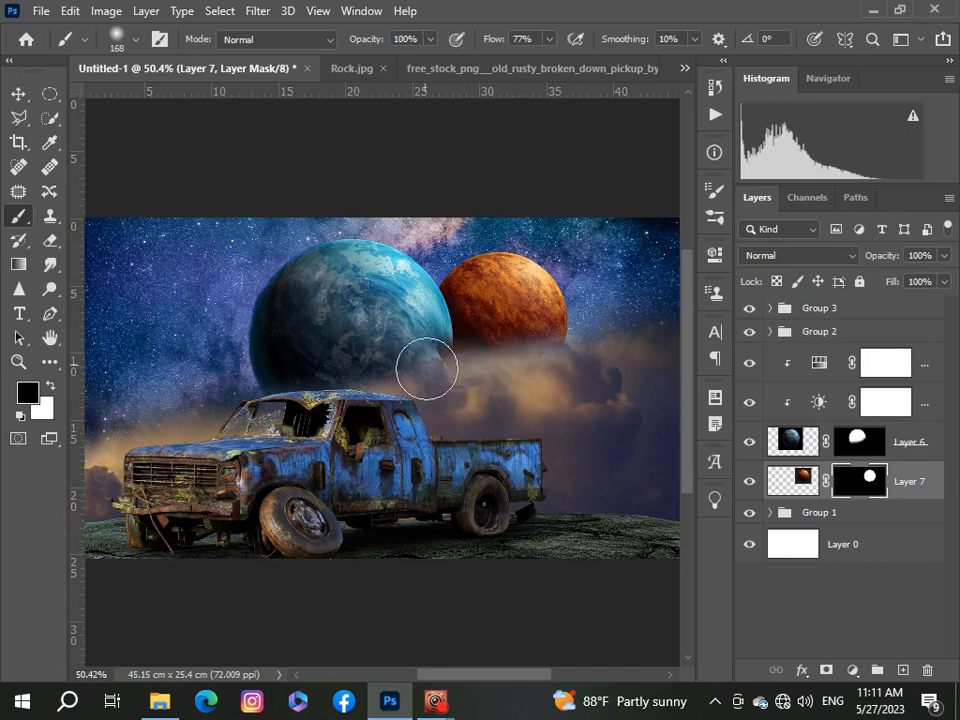
{"action": "scroll", "coordinate": [576, 400], "scroll_direction": "down", "scroll_amount": 2}
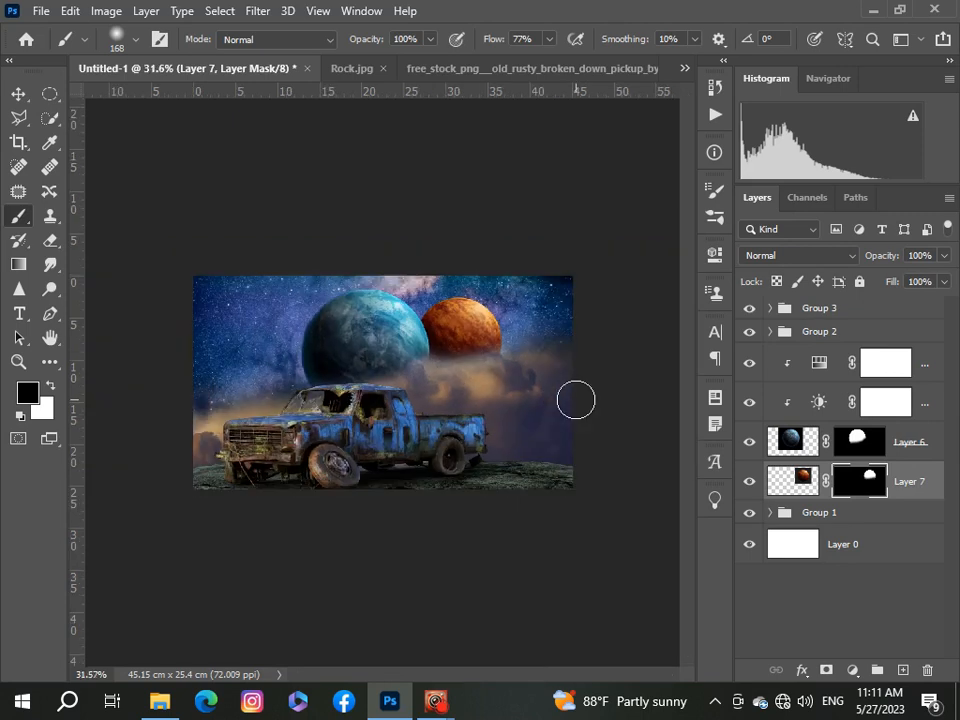
- Add a Brightness/Contrast adjustment clipped to Layer 7 with slightly lower brightness and slightly higher contrast
{"action": "left_click", "coordinate": [853, 670]}
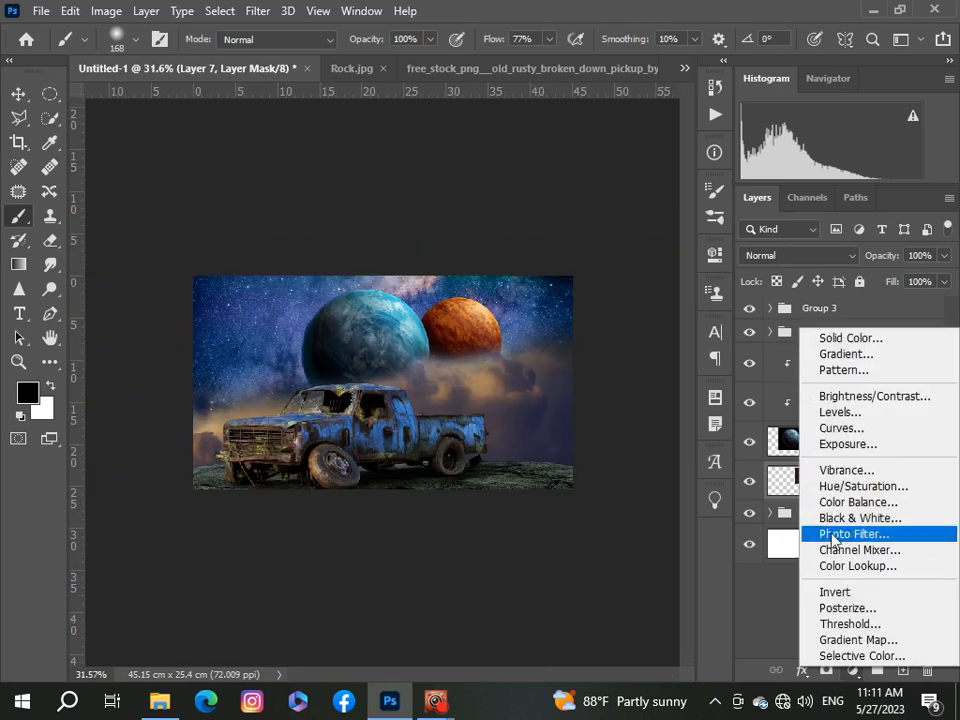
{"action": "left_click", "coordinate": [812, 394]}
{"action": "scroll", "coordinate": [448, 460], "scroll_direction": "down", "scroll_amount": 1}
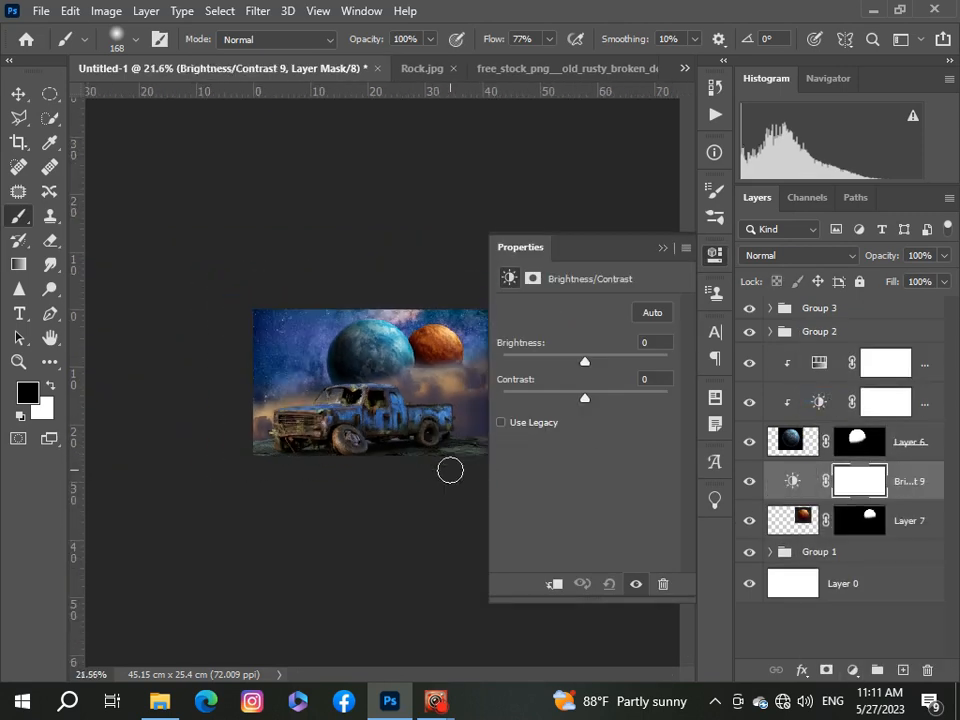
{"action": "left_click", "coordinate": [556, 584]}
{"action": "left_click_drag", "start_coordinate": [585, 362], "coordinate": [573, 363]}
{"action": "left_click", "coordinate": [596, 401]}
{"action": "left_click", "coordinate": [662, 247]}
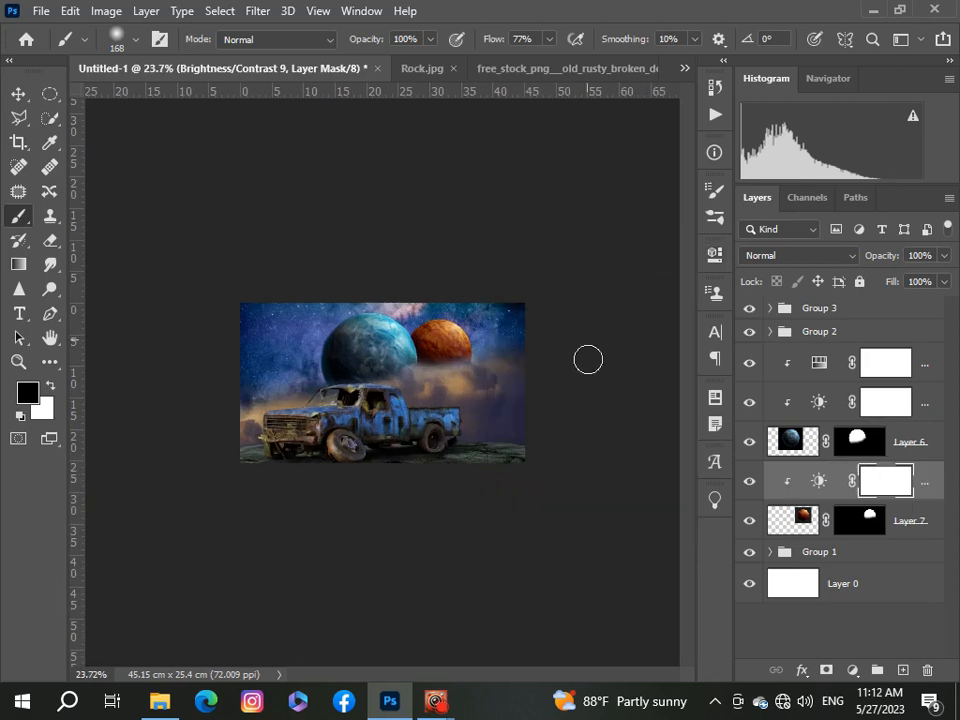
- Add a Hue/Saturation adjustment clipped to Layer 7 with saturation about +16 and the hue shifted slightly upward
{"action": "left_click", "coordinate": [848, 670]}
{"action": "left_click", "coordinate": [846, 484]}
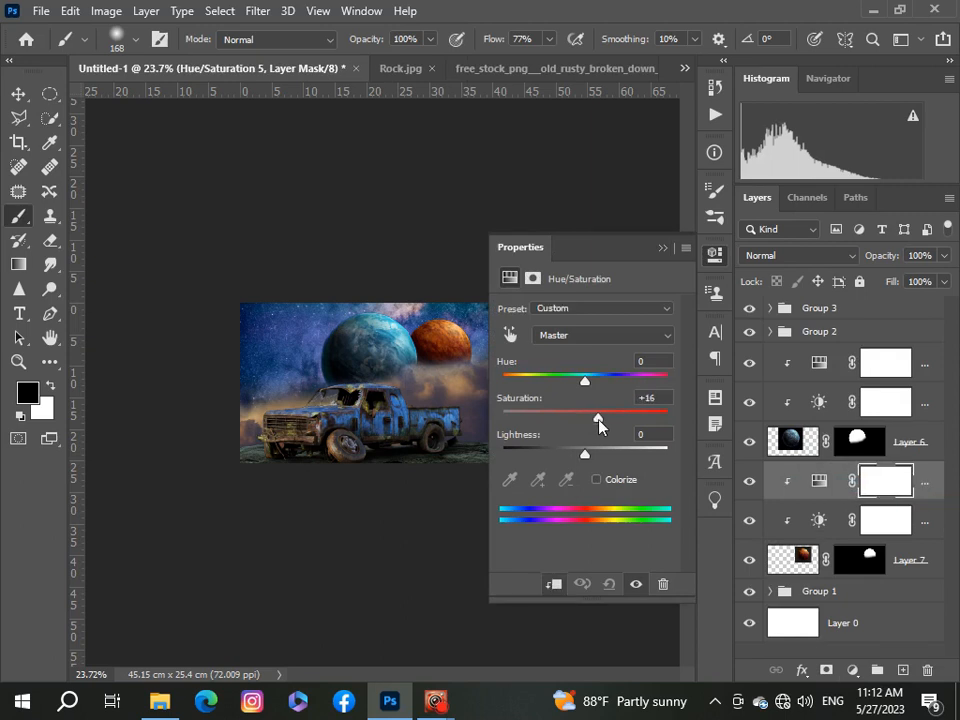
{"action": "left_click_drag", "start_coordinate": [598, 420], "coordinate": [590, 390]}
{"action": "left_click", "coordinate": [662, 247]}
{"action": "scroll", "coordinate": [349, 364], "scroll_direction": "up", "scroll_amount": 3}
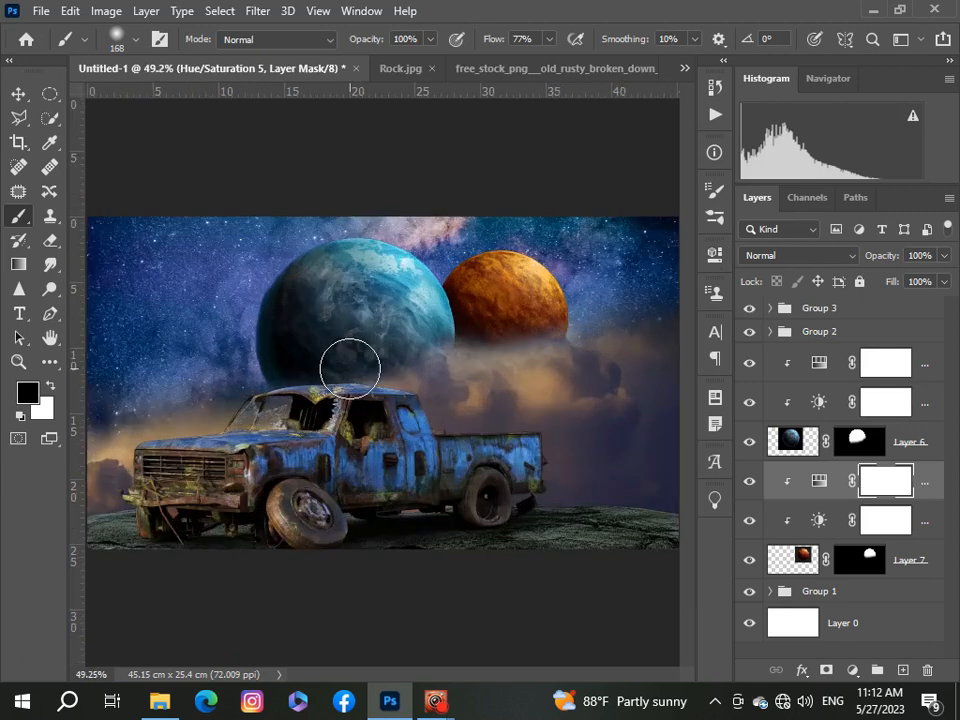
- Look through the layers inside Group 2, Group 3 and Group 1 for the sky and cloud layers
{"action": "scroll", "coordinate": [350, 369], "scroll_direction": "down", "scroll_amount": 1}
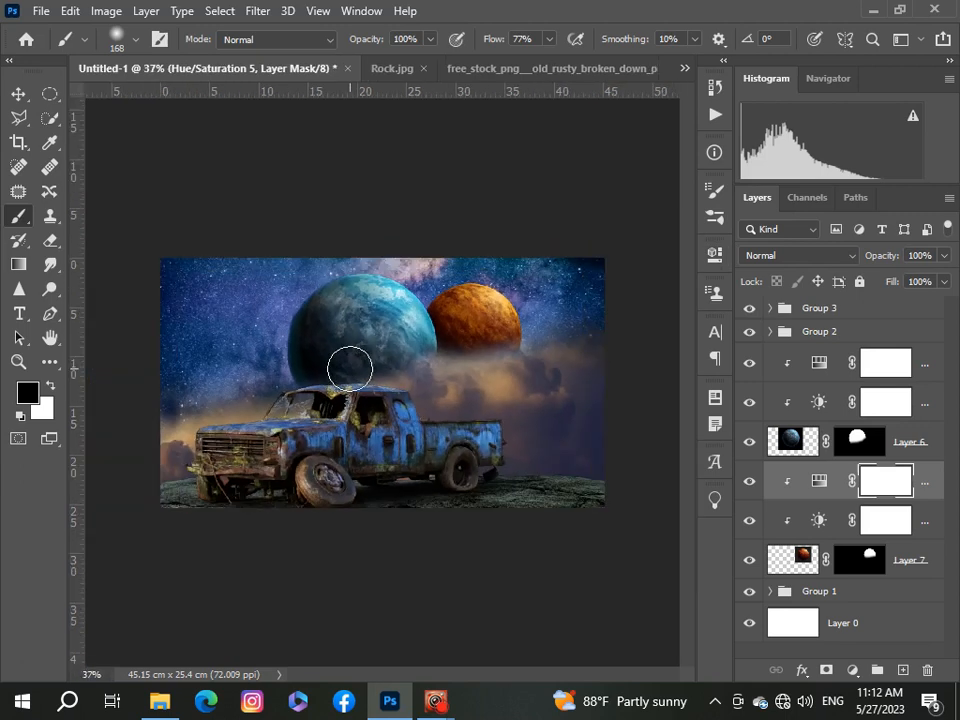
{"action": "scroll", "coordinate": [349, 369], "scroll_direction": "down", "scroll_amount": 1}
{"action": "scroll", "coordinate": [349, 369], "scroll_direction": "up", "scroll_amount": 1}
{"action": "left_click", "coordinate": [769, 333]}
{"action": "mouse_move", "coordinate": [950, 434]}
{"action": "left_mouse_down"}
{"action": "mouse_move", "coordinate": [952, 563]}
{"action": "mouse_move", "coordinate": [955, 430]}
{"action": "left_mouse_up"}
{"action": "left_click", "coordinate": [770, 332]}
{"action": "left_click", "coordinate": [768, 309]}
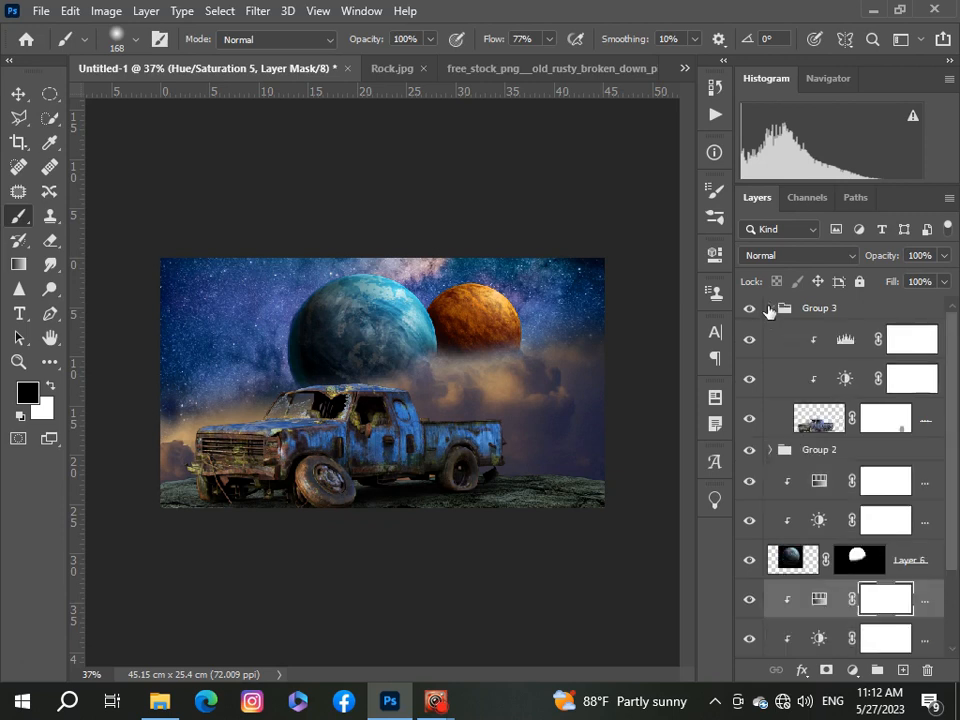
{"action": "scroll", "coordinate": [940, 444], "scroll_direction": "down", "scroll_amount": 2}
{"action": "scroll", "coordinate": [935, 400], "scroll_direction": "up", "scroll_amount": 2}
{"action": "left_click", "coordinate": [769, 309]}
{"action": "left_click", "coordinate": [769, 592]}
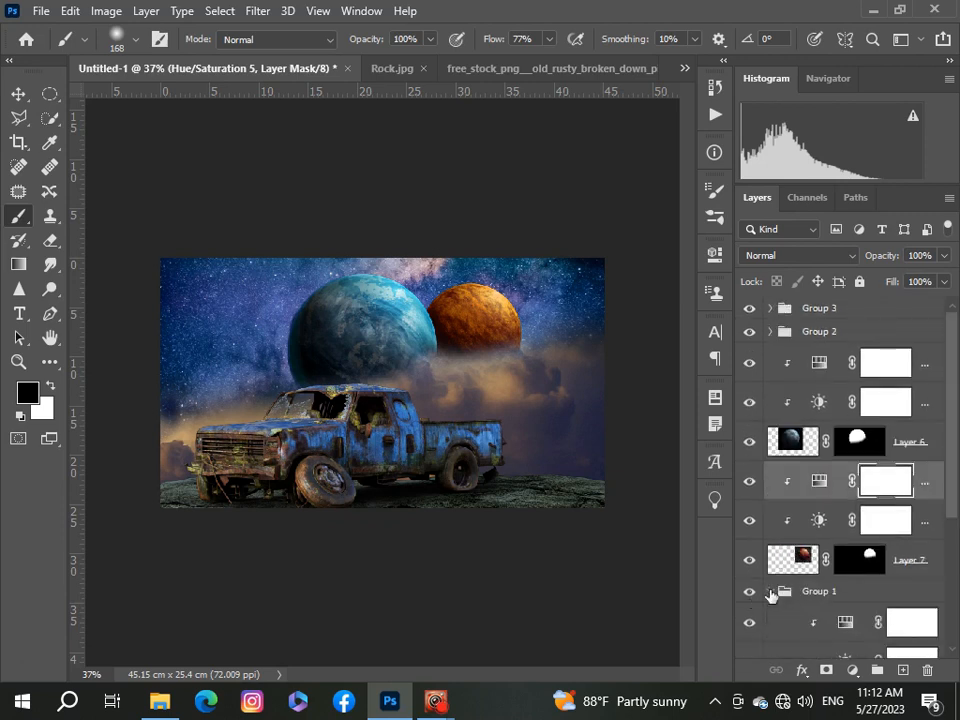
{"action": "scroll", "coordinate": [956, 503], "scroll_direction": "down", "scroll_amount": 4}
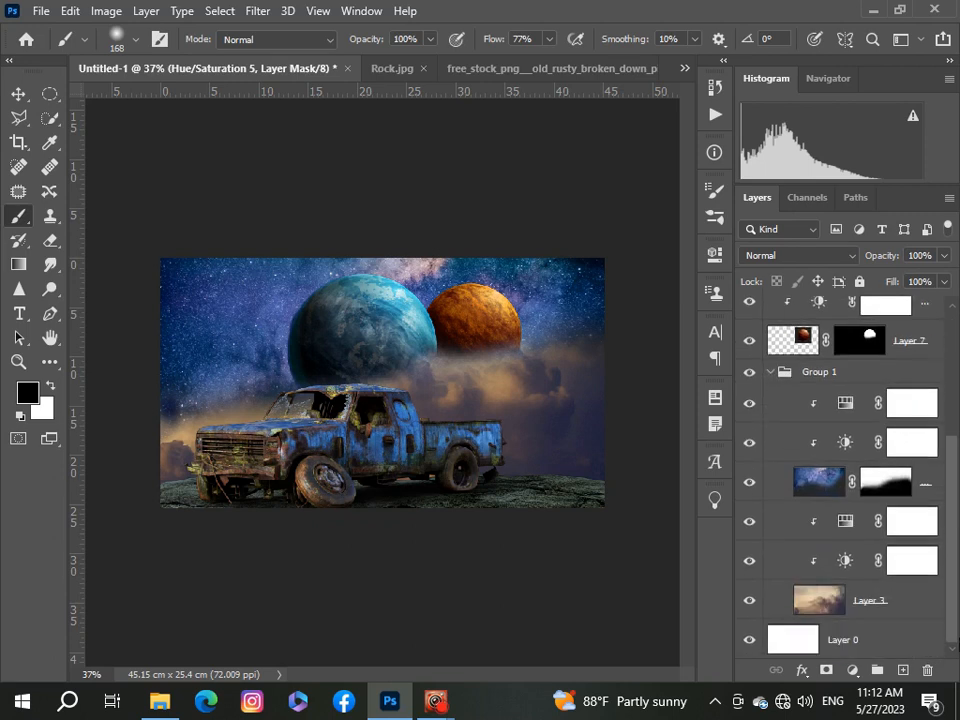
{"action": "left_click", "coordinate": [818, 600]}
{"action": "key", "text": "x"}
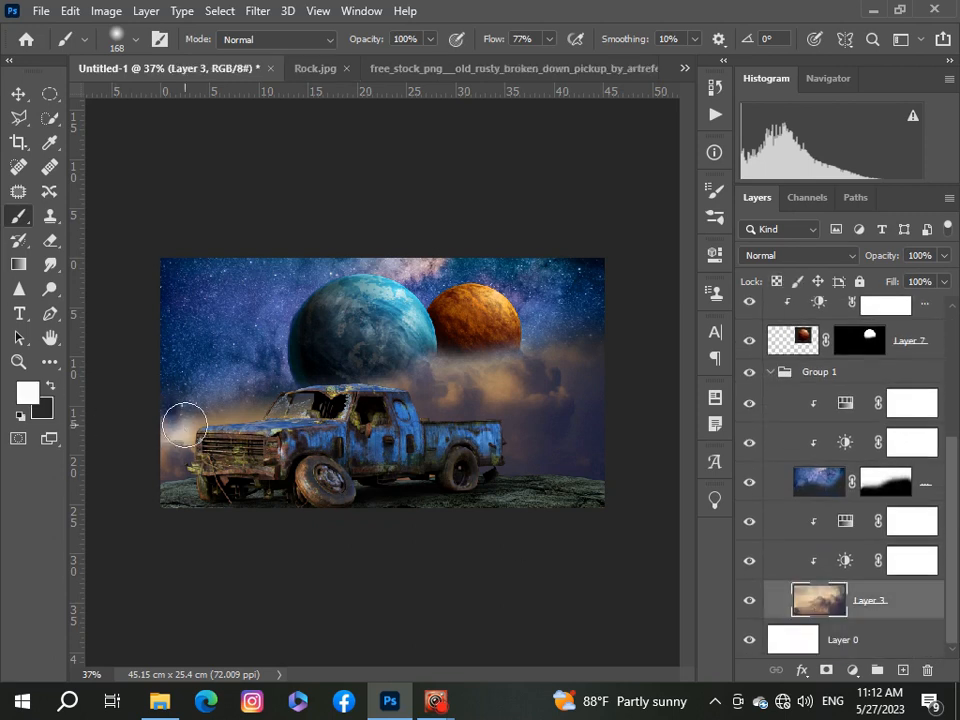
{"action": "key", "text": "ctrl+z"}
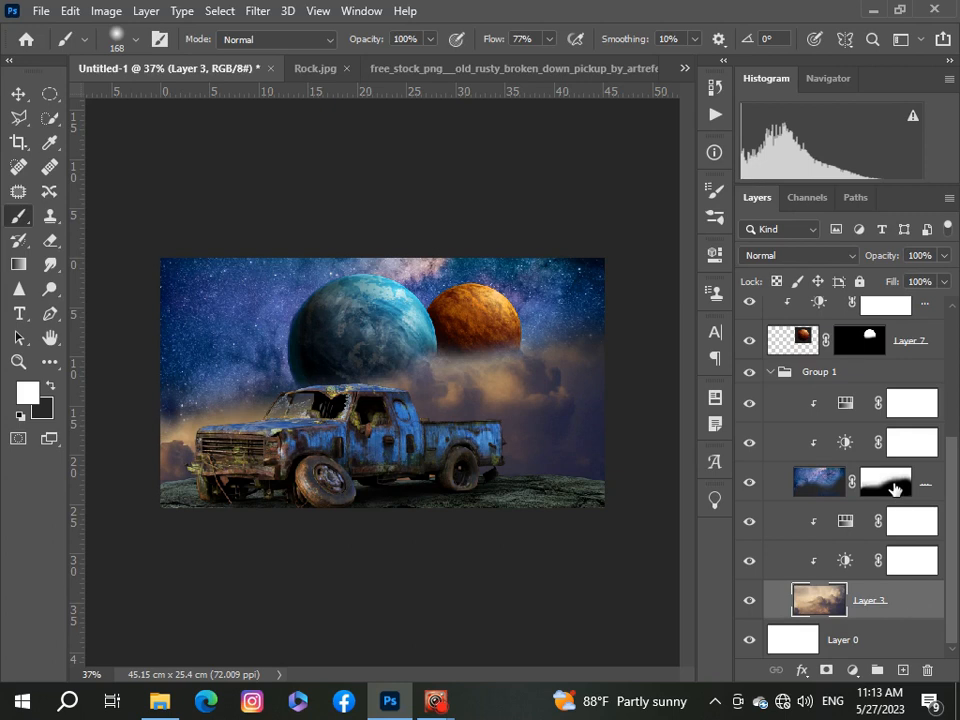
- Paint black on the starry-sky layer's mask in Group 1 to reveal more cloud around the pickup's hood
{"action": "left_click", "coordinate": [895, 488]}
{"action": "key", "text": "x"}
{"action": "key", "text": "x"}
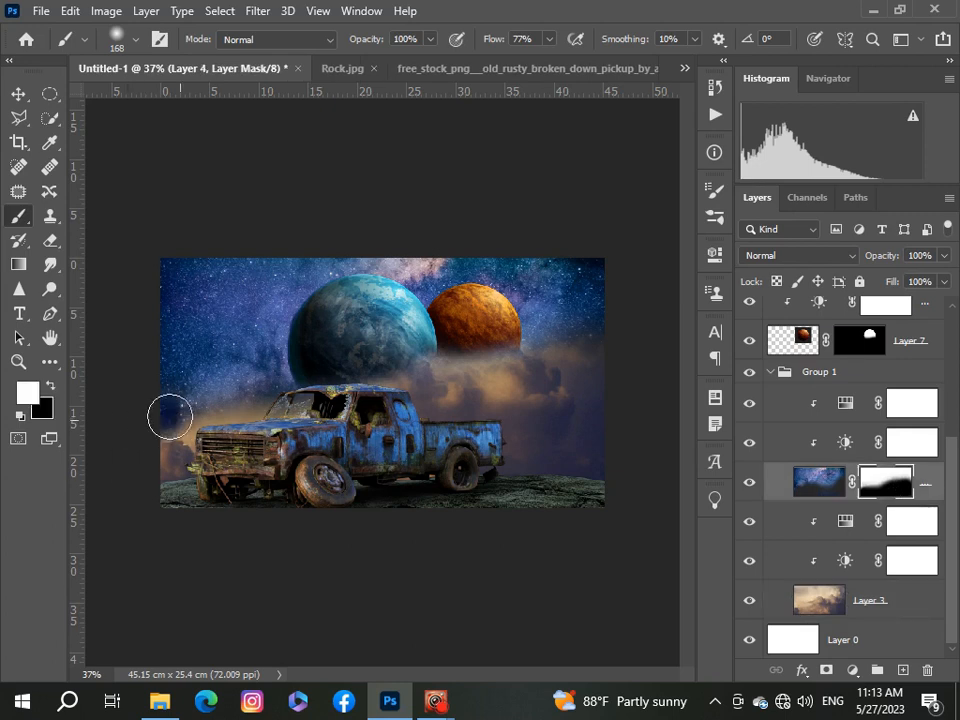
{"action": "left_click", "coordinate": [50, 386]}
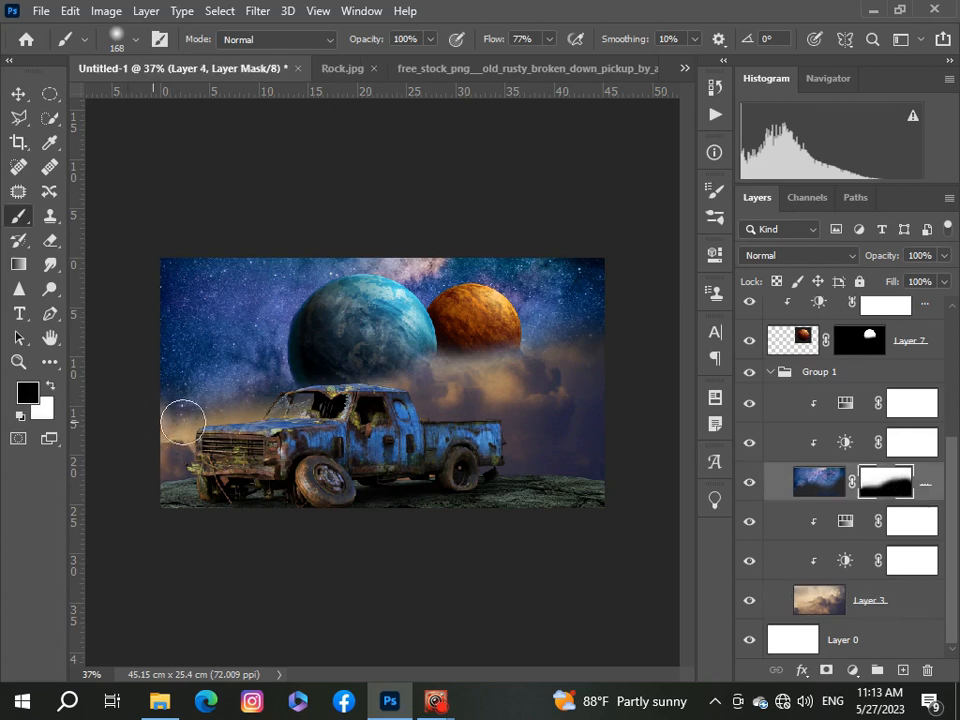
{"action": "left_click_drag", "start_coordinate": [183, 422], "coordinate": [250, 410]}
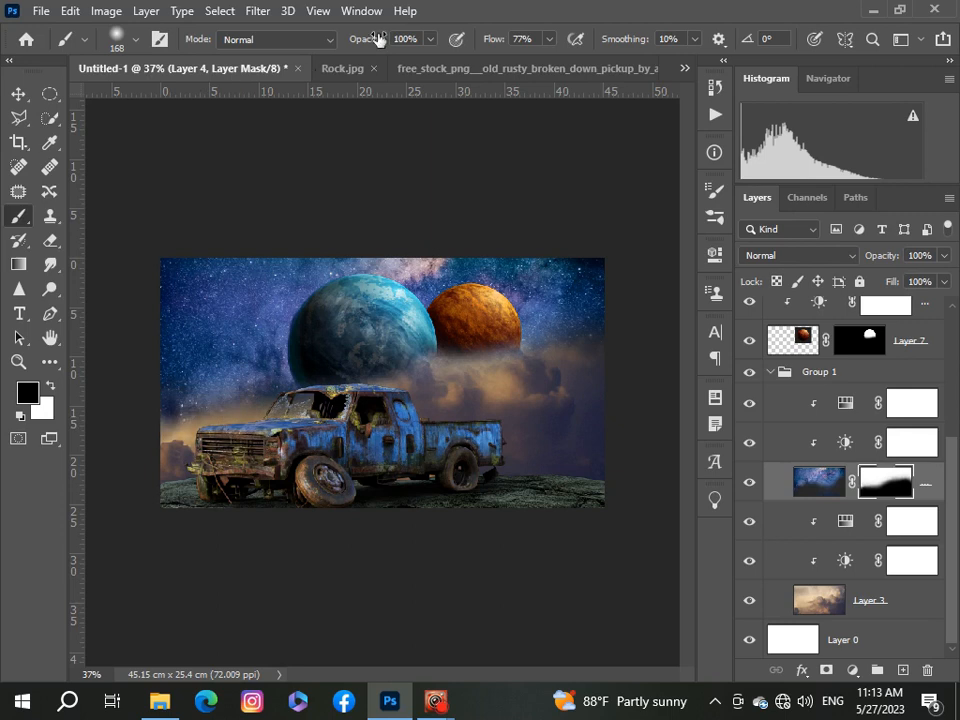
- Set the Brush opacity to 40%, softly reveal more cloud above the pickup's hood, and collapse Group 1
{"action": "left_click", "coordinate": [430, 39]}
{"action": "left_click_drag", "start_coordinate": [381, 78], "coordinate": [377, 77]}
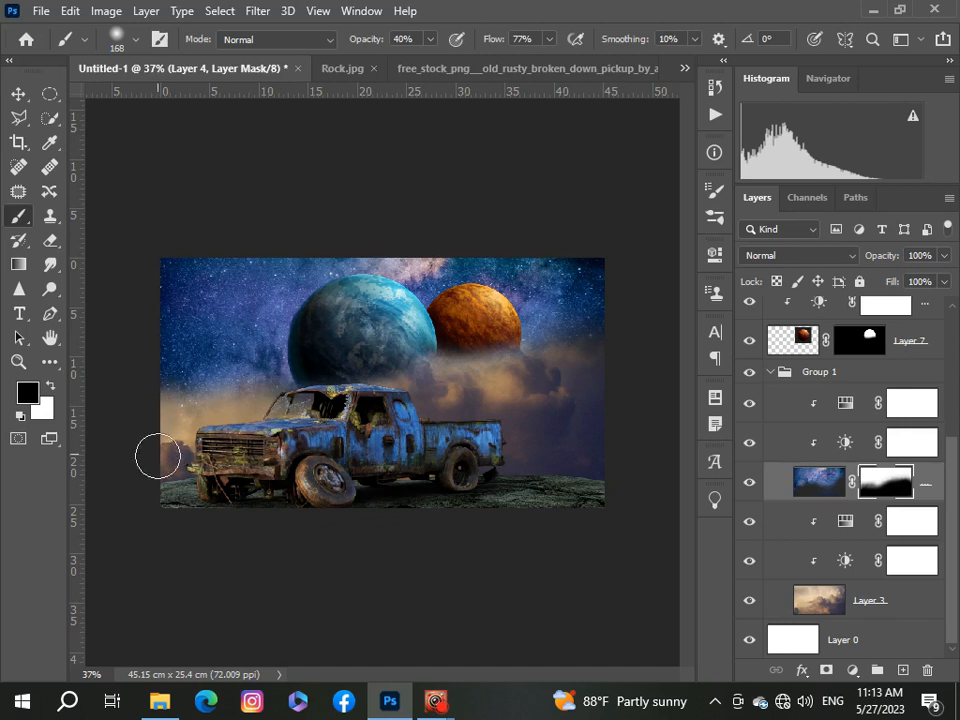
{"action": "scroll", "coordinate": [169, 512], "scroll_direction": "down", "scroll_amount": 1}
{"action": "scroll", "coordinate": [169, 510], "scroll_direction": "up", "scroll_amount": 3}
{"action": "scroll", "coordinate": [169, 505], "scroll_direction": "down", "scroll_amount": 1}
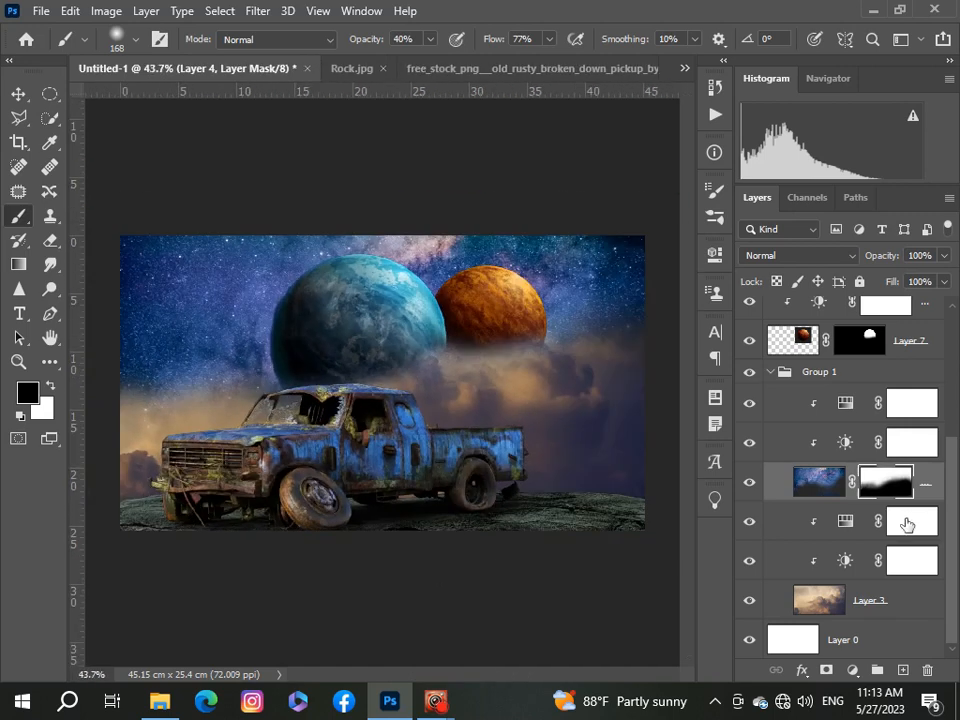
{"action": "left_click", "coordinate": [771, 375]}
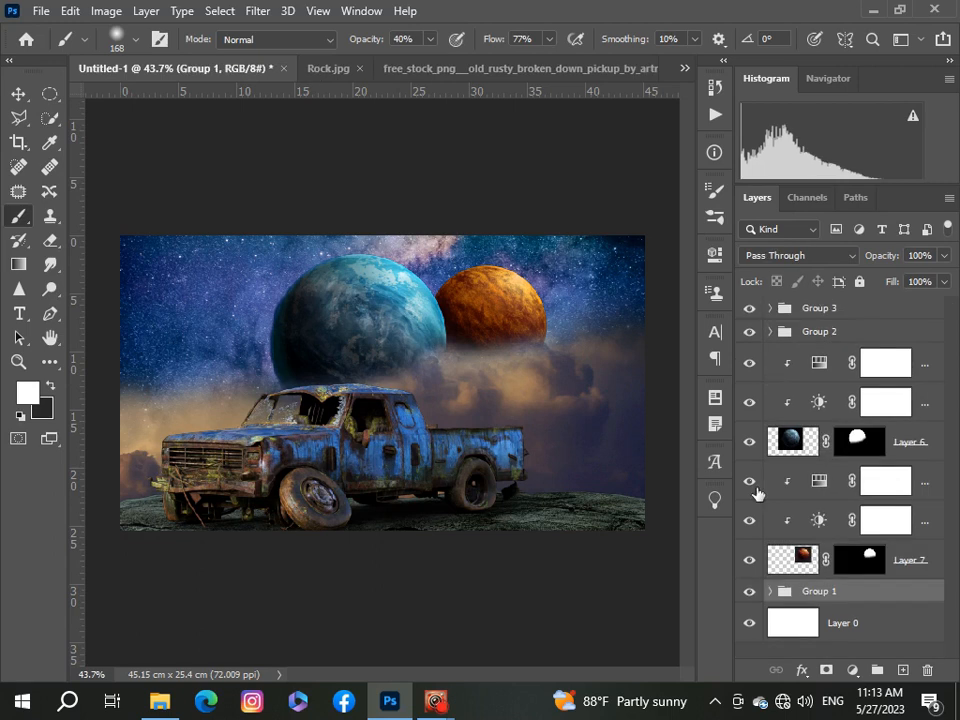
- Copy the green planet from planet__trepis_ii_by_stock7000_d2rvagf.jpg into Untitled-1 directly above Group 1
{"action": "left_click", "coordinate": [685, 68]}
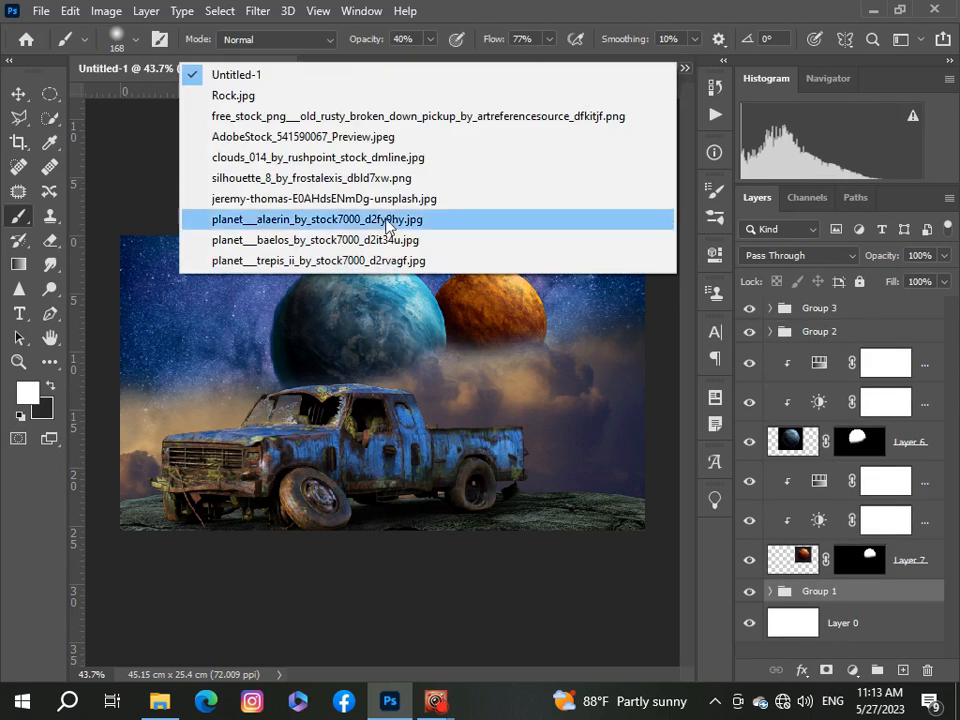
{"action": "left_click", "coordinate": [386, 261]}
{"action": "left_click", "coordinate": [18, 93]}
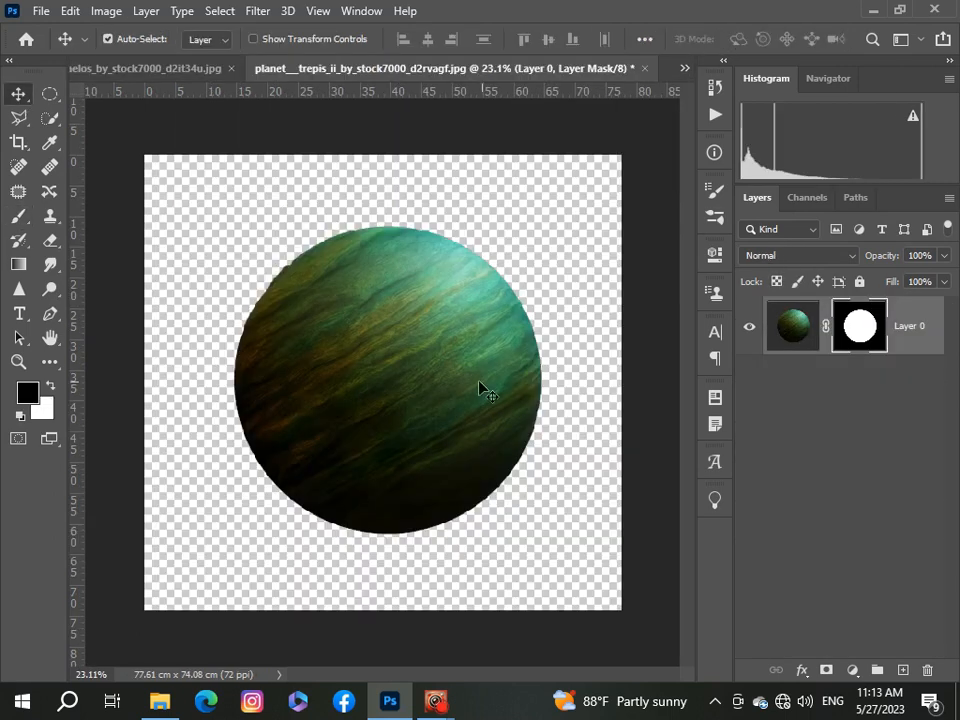
{"action": "left_click", "coordinate": [685, 68]}
{"action": "left_click", "coordinate": [235, 76]}
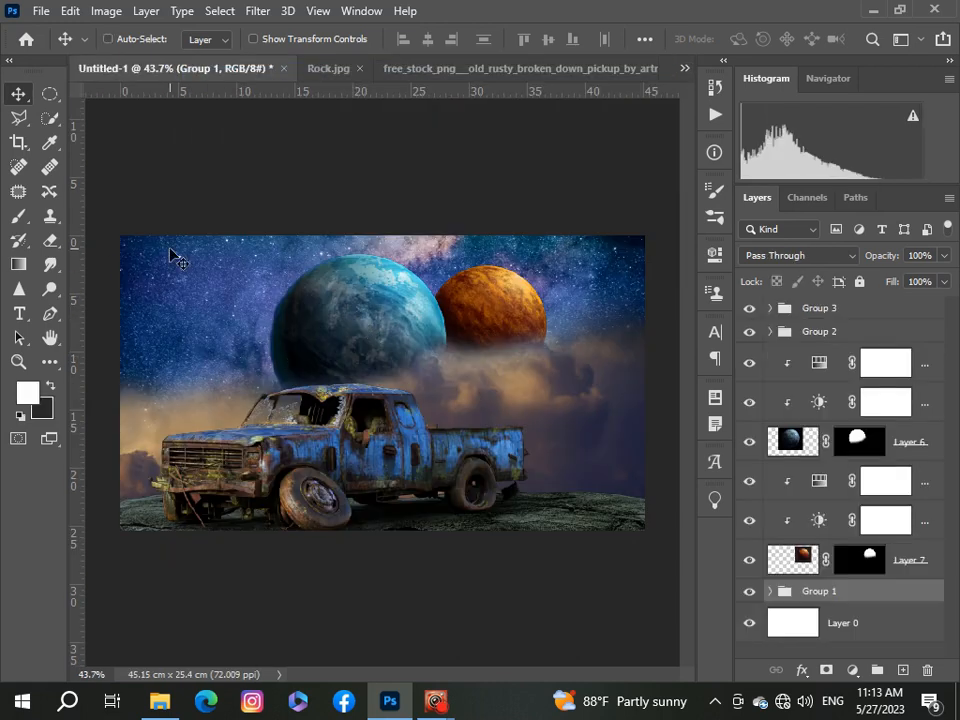
{"action": "left_click_drag", "start_coordinate": [175, 258], "coordinate": [176, 258]}
- Scale the green planet to 19.21% and place it behind the pickup's hood, overlapping the blue planet's left edge
{"action": "key", "text": "ctrl+t"}
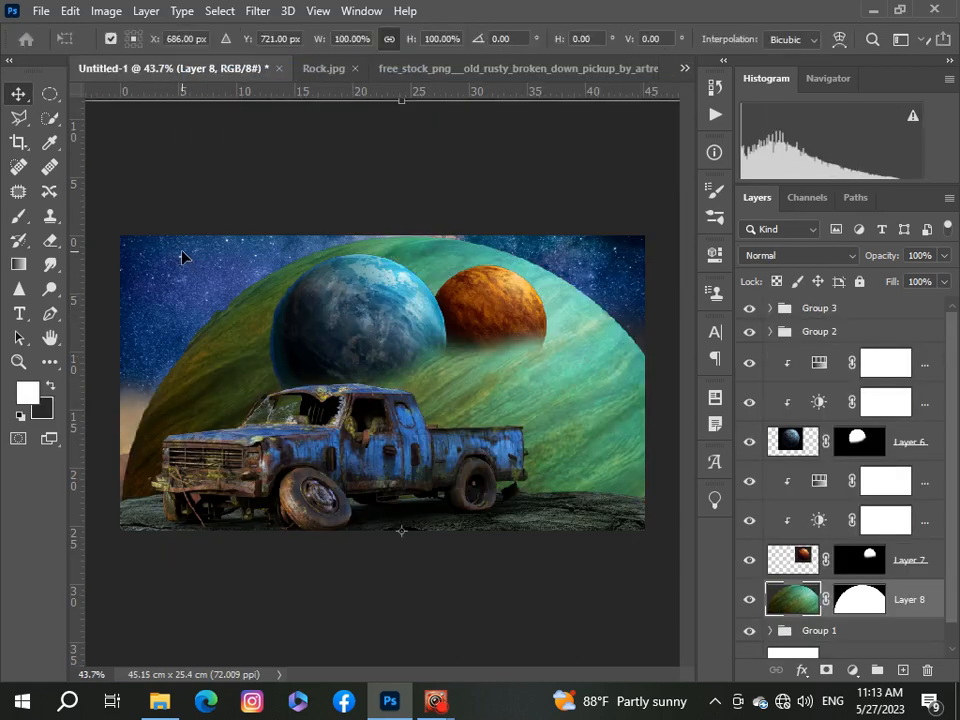
{"action": "key", "text": "ctrl+0"}
{"action": "left_click_drag", "start_coordinate": [568, 612], "coordinate": [326, 379]}
{"action": "left_click_drag", "start_coordinate": [212, 272], "coordinate": [269, 325]}
{"action": "key", "text": "ctrl+0"}
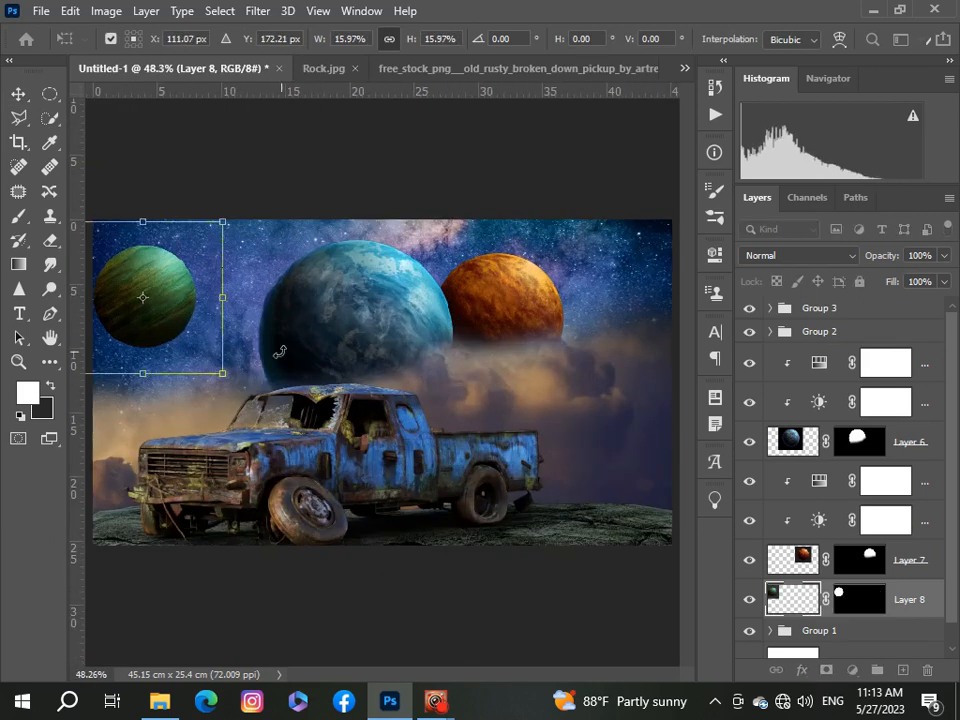
{"action": "left_click_drag", "start_coordinate": [160, 335], "coordinate": [226, 409]}
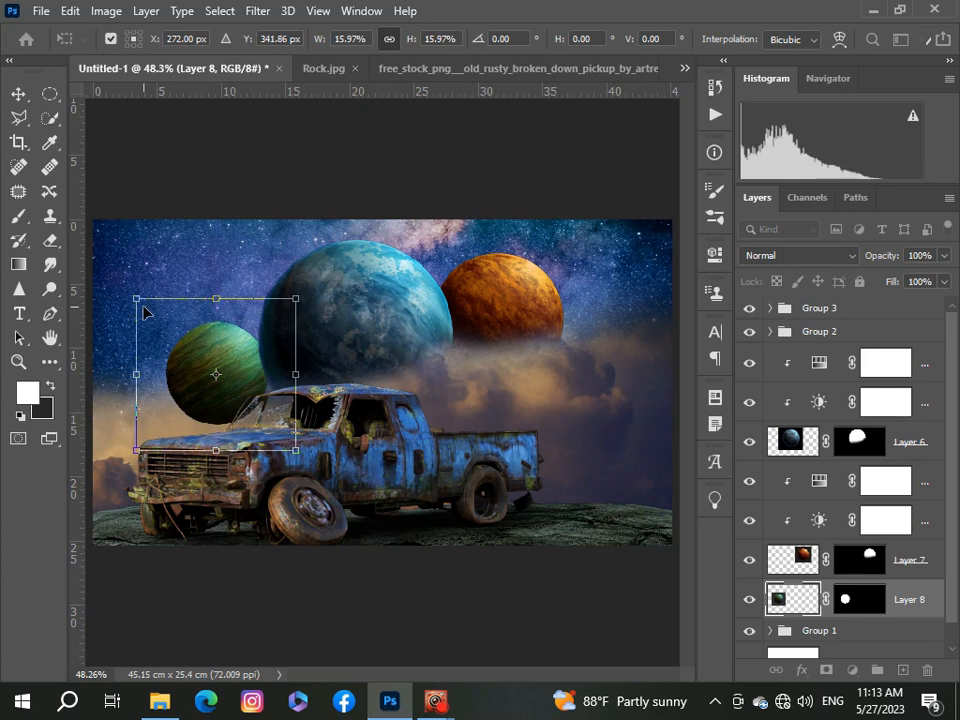
{"action": "left_click_drag", "start_coordinate": [137, 298], "coordinate": [98, 271]}
{"action": "left_click_drag", "start_coordinate": [182, 393], "coordinate": [196, 400]}
{"action": "scroll", "coordinate": [194, 400], "scroll_direction": "down", "scroll_amount": 5}
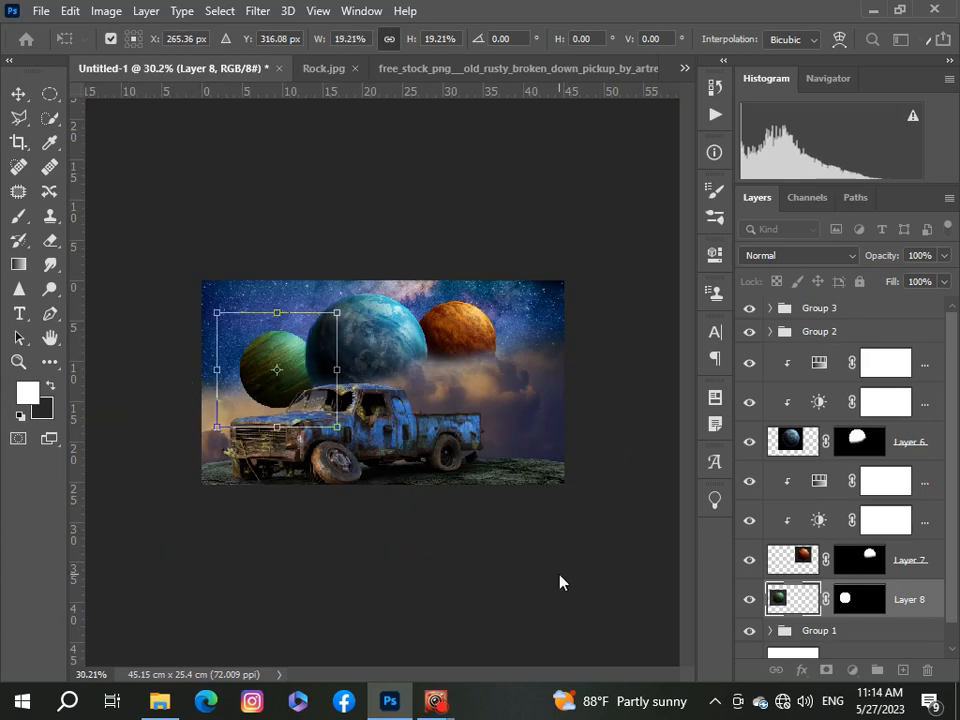
{"action": "key", "text": "Return"}
- Paint black on Layer 8's mask at 100% Brush opacity to fade the green planet's lower part into the clouds
{"action": "left_click", "coordinate": [858, 606]}
{"action": "key", "text": "b"}
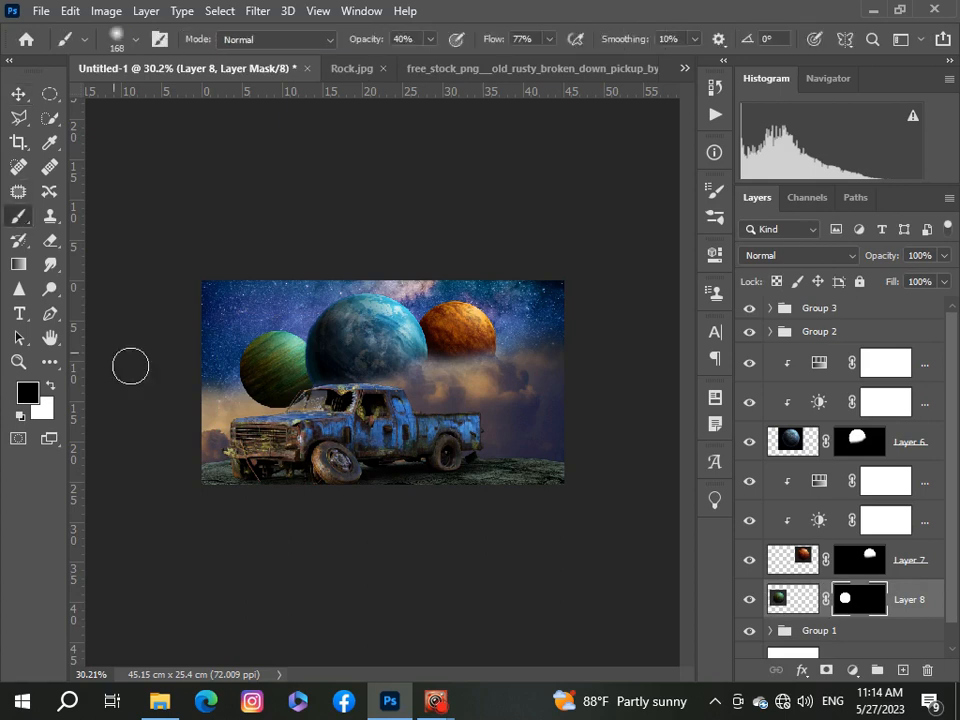
{"action": "scroll", "coordinate": [129, 364], "scroll_direction": "up", "scroll_amount": 2}
{"action": "scroll", "coordinate": [278, 478], "scroll_direction": "up", "scroll_amount": 1}
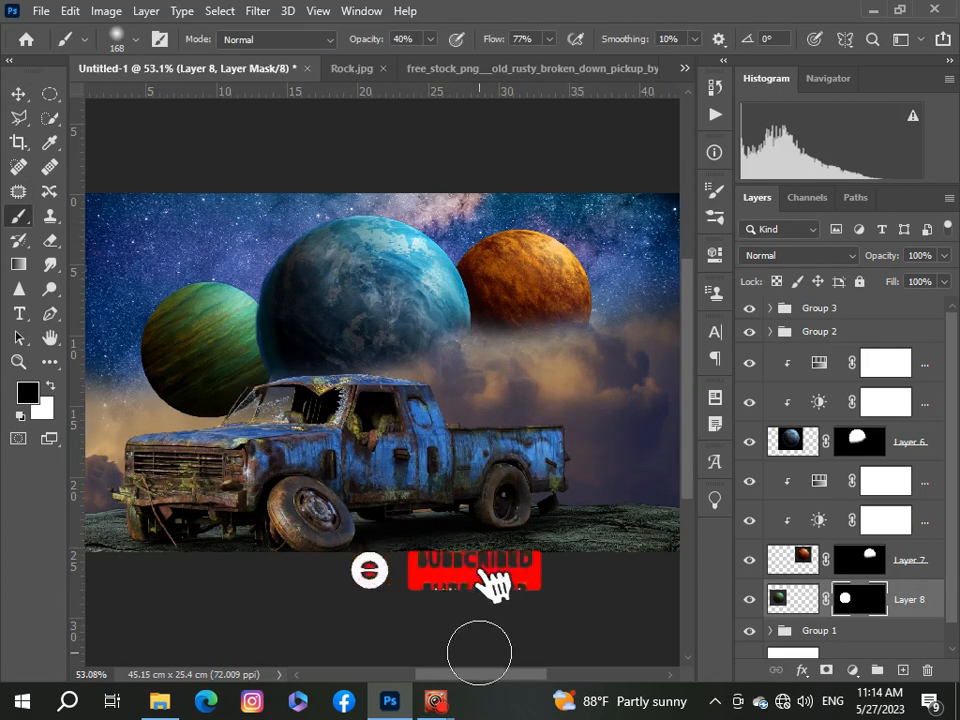
{"action": "left_click_drag", "start_coordinate": [480, 674], "coordinate": [464, 674]}
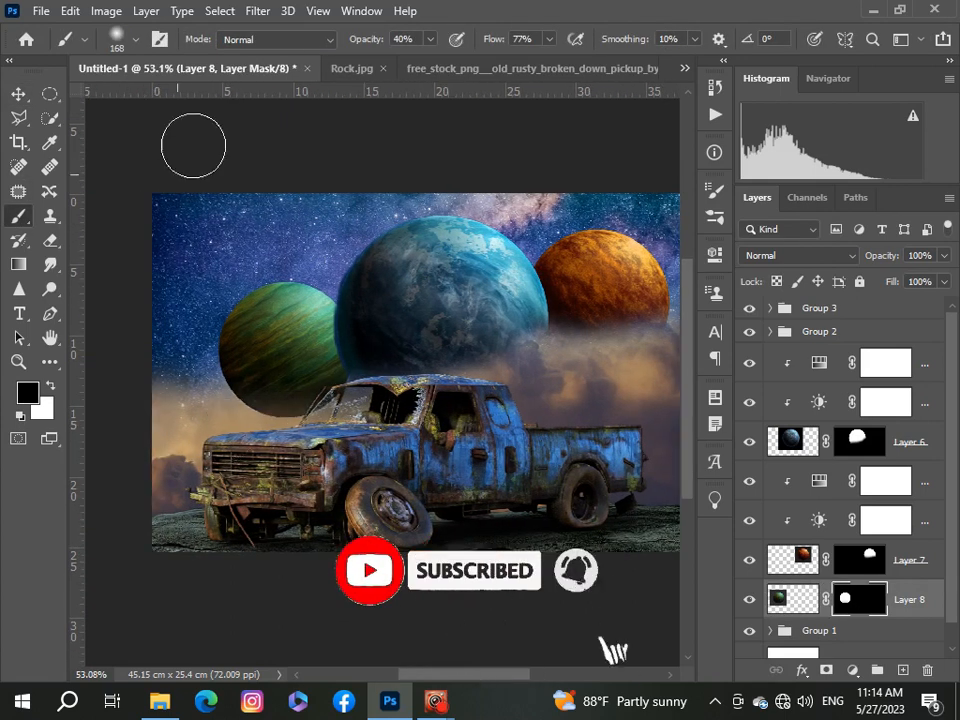
{"action": "left_click", "coordinate": [430, 39]}
{"action": "left_click_drag", "start_coordinate": [430, 61], "coordinate": [481, 60]}
{"action": "mouse_move", "coordinate": [258, 428]}
{"action": "left_mouse_down"}
{"action": "mouse_move", "coordinate": [315, 424]}
{"action": "mouse_move", "coordinate": [265, 431]}
{"action": "left_mouse_up"}
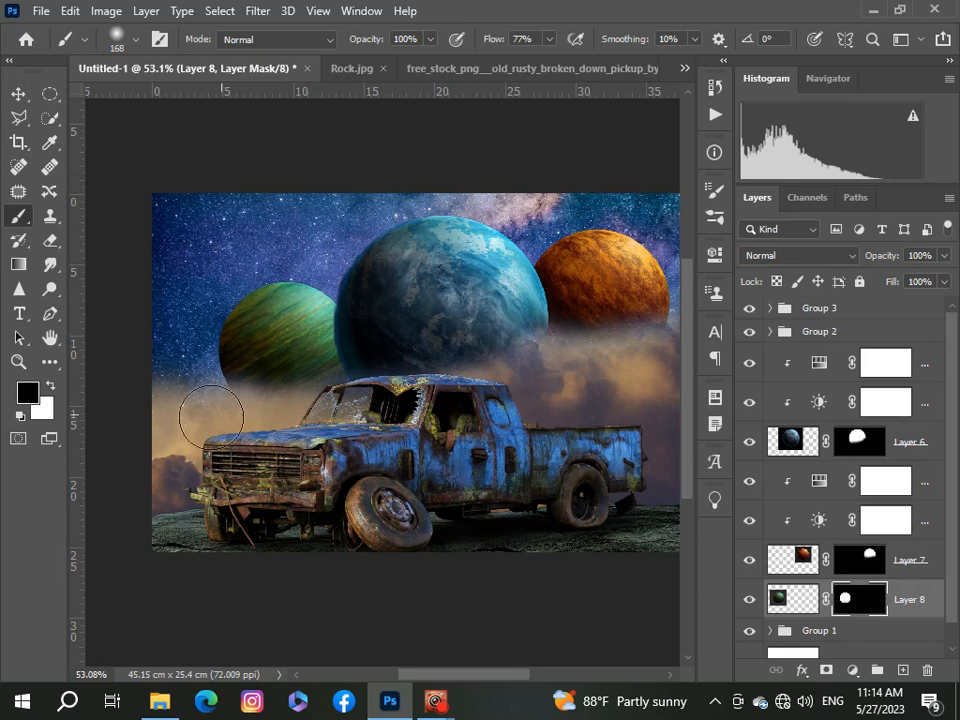
{"action": "scroll", "coordinate": [212, 407], "scroll_direction": "down", "scroll_amount": 4}
{"action": "scroll", "coordinate": [272, 410], "scroll_direction": "up", "scroll_amount": 2}
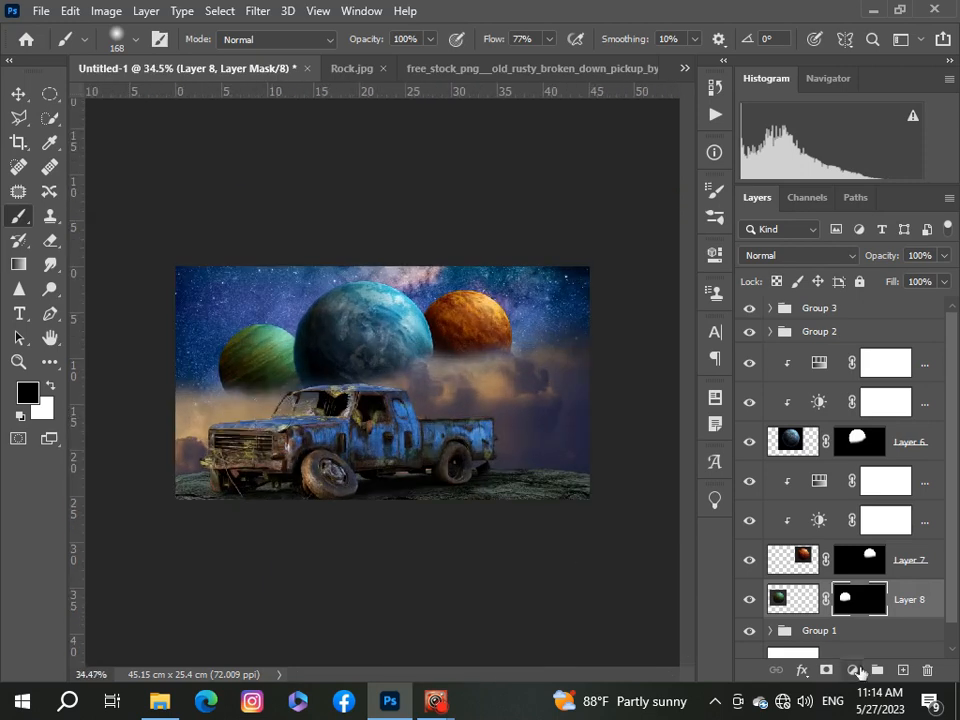
- Clip a Brightness/Contrast adjustment to the green planet on Layer 8 with Brightness -17 and Contrast 10
{"action": "left_click", "coordinate": [853, 670]}
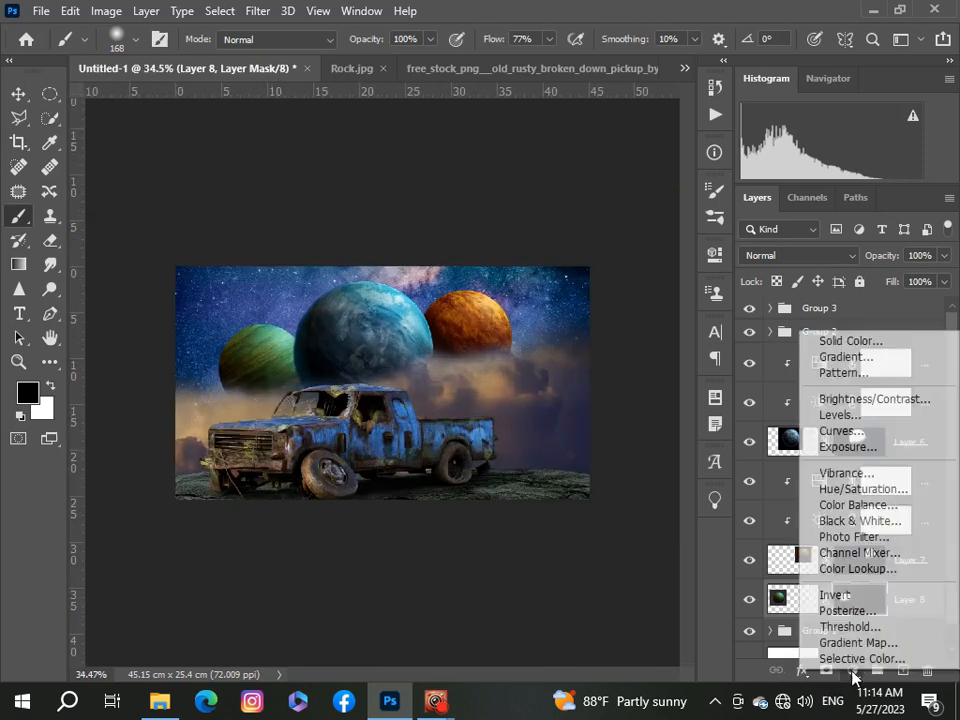
{"action": "left_click", "coordinate": [866, 399]}
{"action": "left_click", "coordinate": [553, 584]}
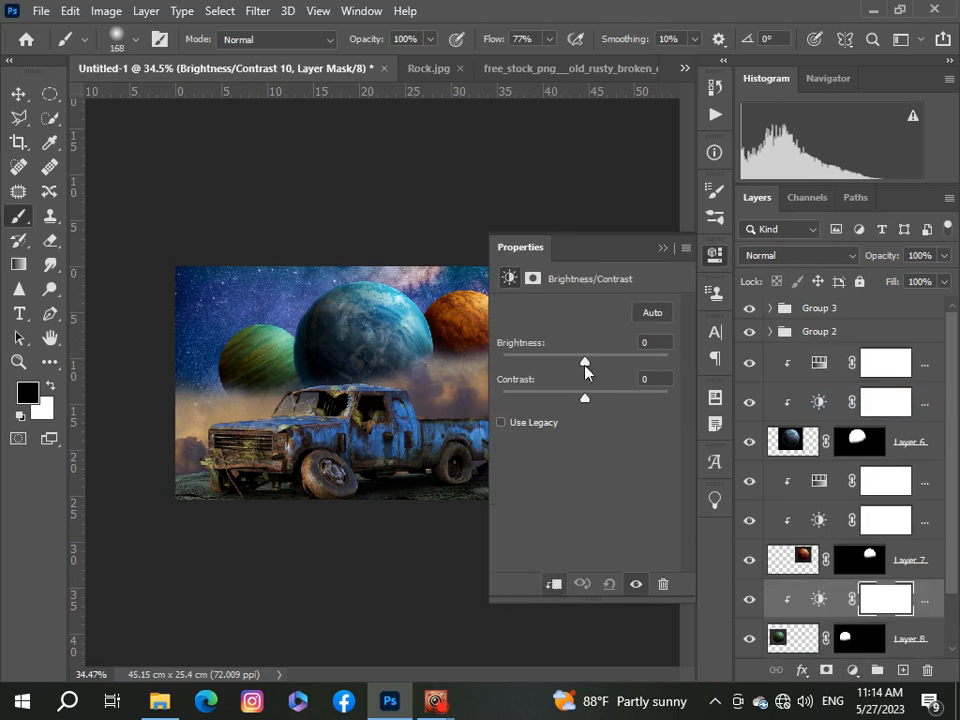
{"action": "left_click_drag", "start_coordinate": [585, 362], "coordinate": [594, 398]}
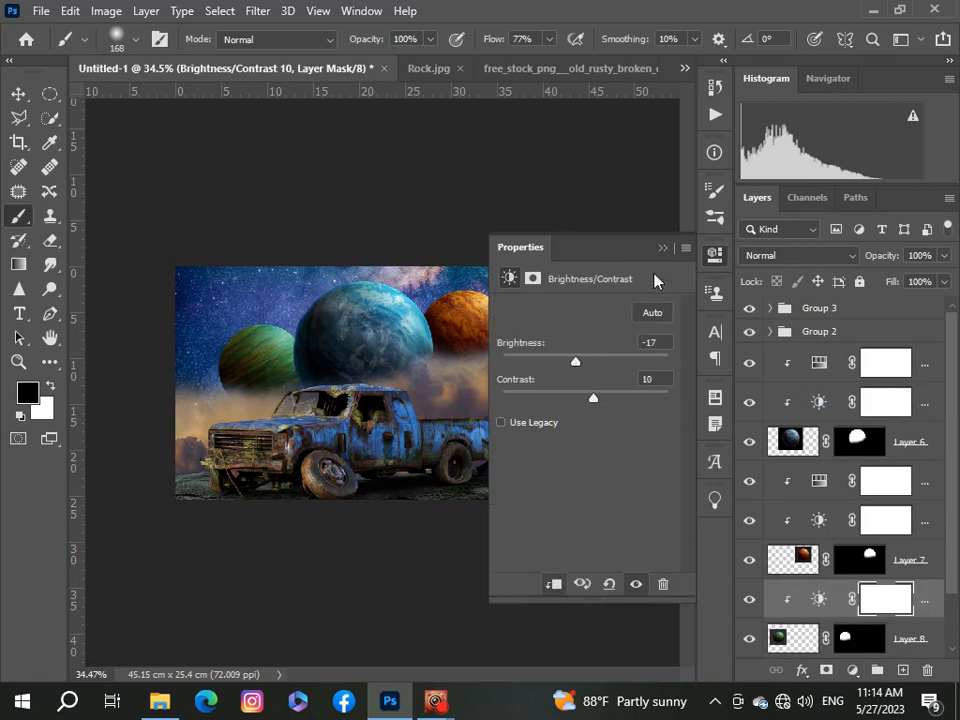
{"action": "left_click", "coordinate": [662, 248]}
- Clip a Hue/Saturation adjustment to the green planet with Hue +9 and Saturation +20
{"action": "left_click", "coordinate": [853, 670]}
{"action": "left_click", "coordinate": [855, 484]}
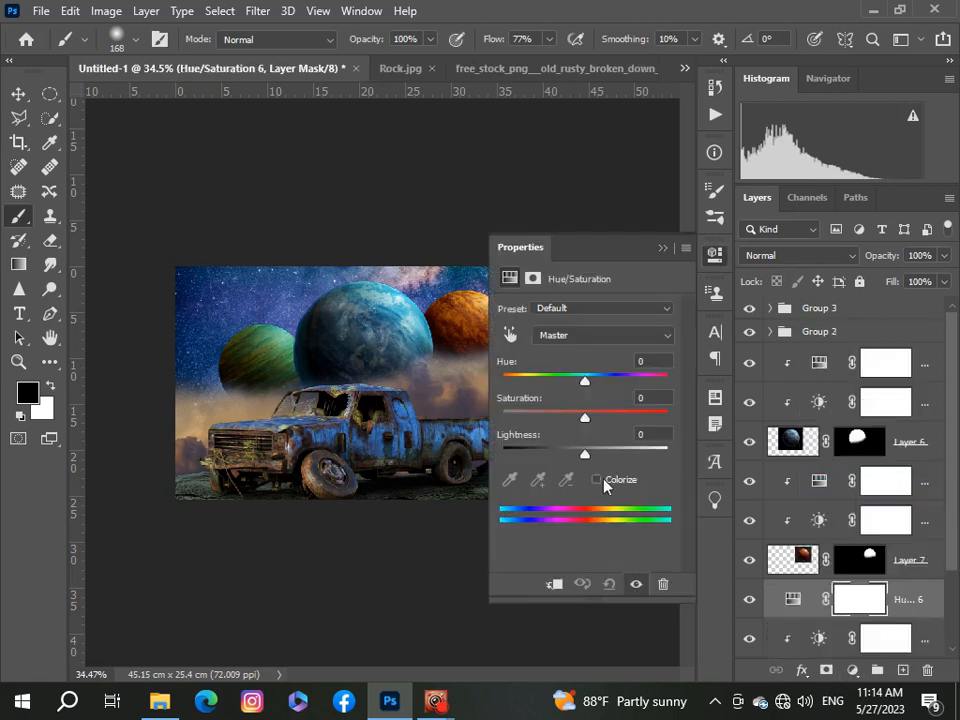
{"action": "left_click", "coordinate": [553, 584]}
{"action": "left_click_drag", "start_coordinate": [601, 425], "coordinate": [594, 386]}
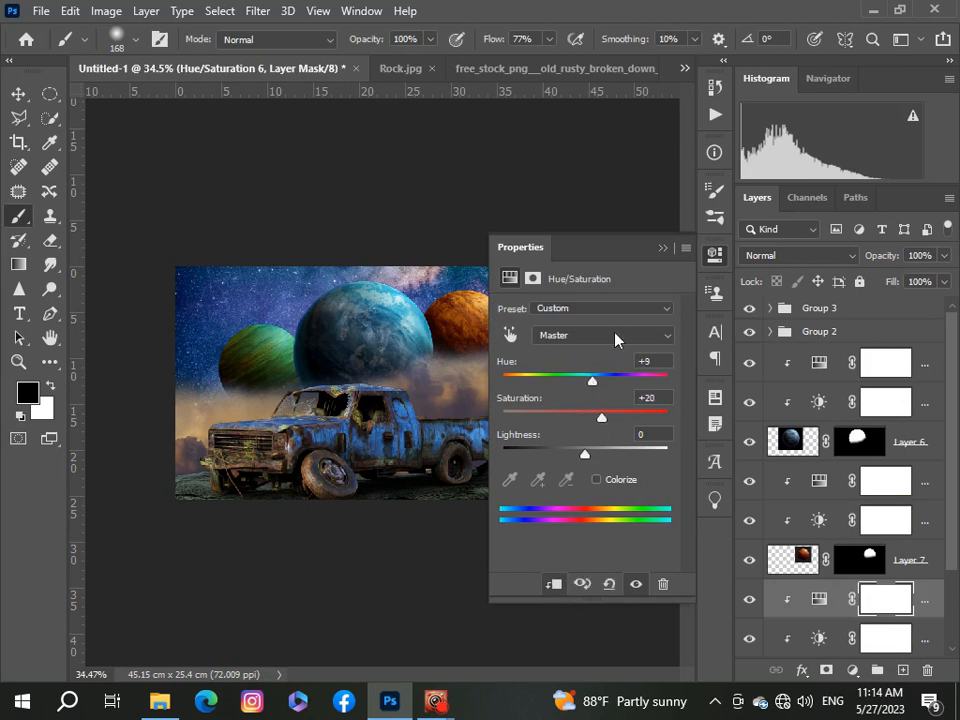
{"action": "left_click", "coordinate": [661, 248]}
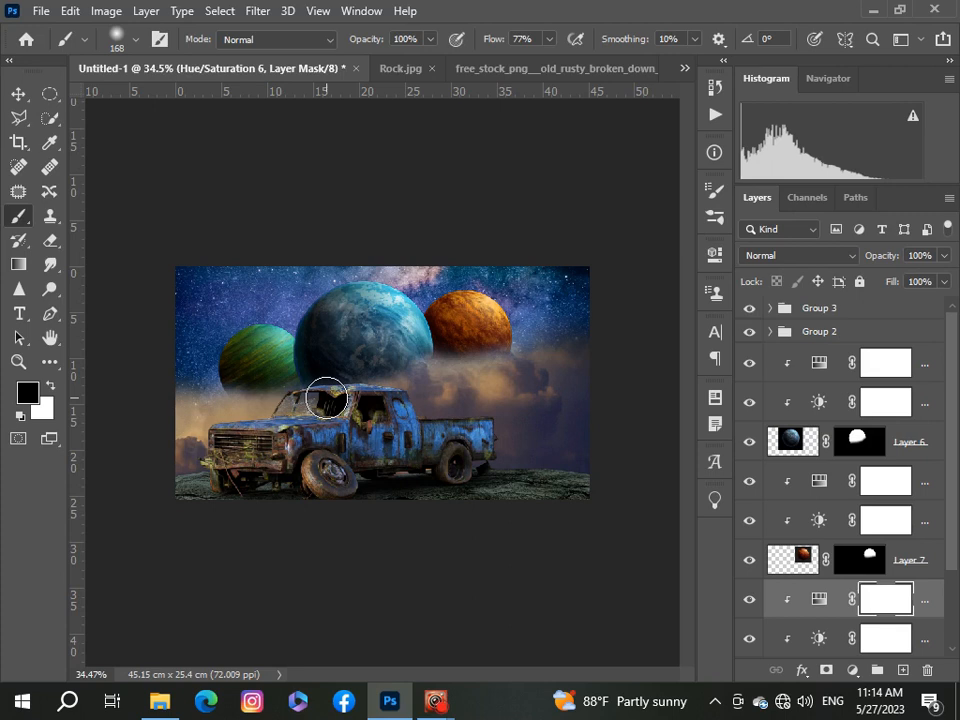
- Group the three planet layers, Layer 6, Layer 7 and Layer 8, together with their clipped adjustment layers
{"action": "scroll", "coordinate": [326, 398], "scroll_direction": "up", "scroll_amount": 3}
{"action": "scroll", "coordinate": [955, 458], "scroll_direction": "down", "scroll_amount": 3}
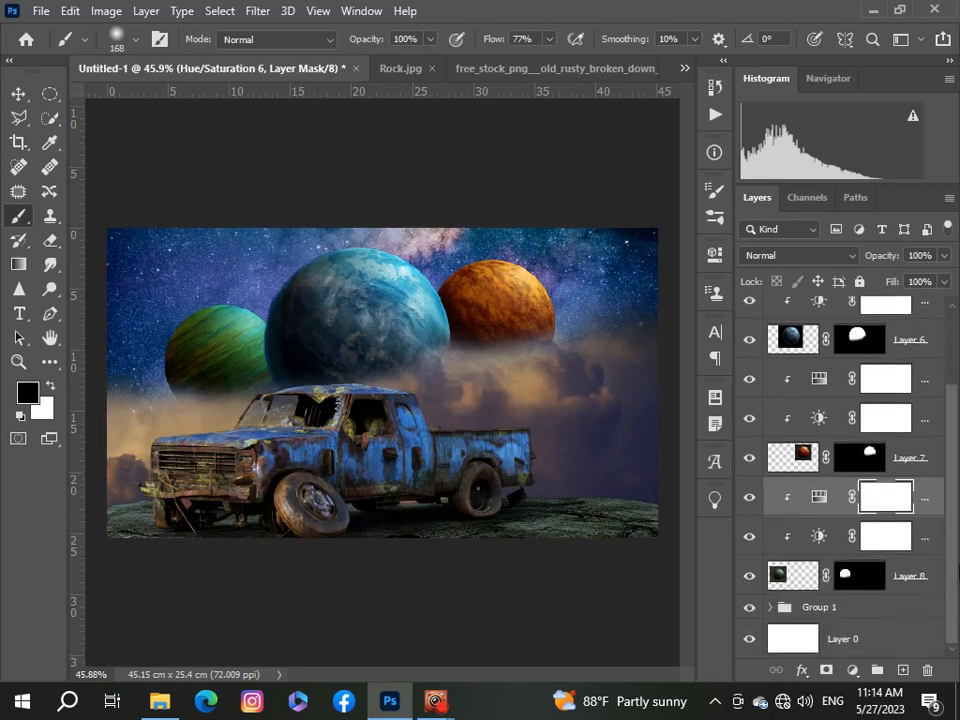
{"action": "scroll", "coordinate": [955, 458], "scroll_direction": "up", "scroll_amount": 3}
{"action": "scroll", "coordinate": [955, 458], "scroll_direction": "down", "scroll_amount": 3}
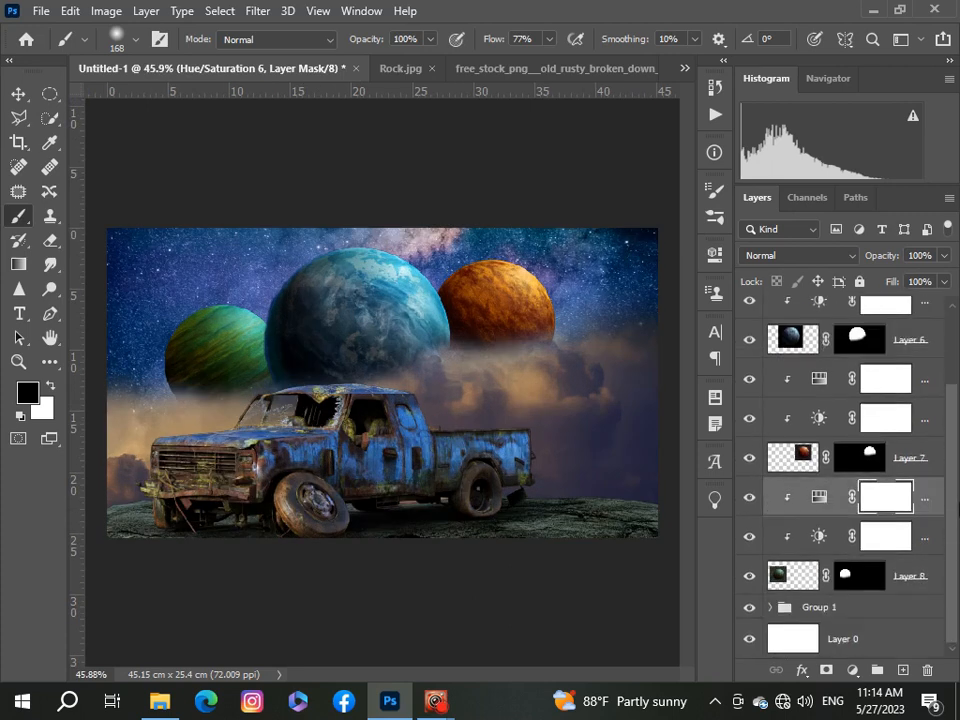
{"action": "left_click", "coordinate": [935, 589]}
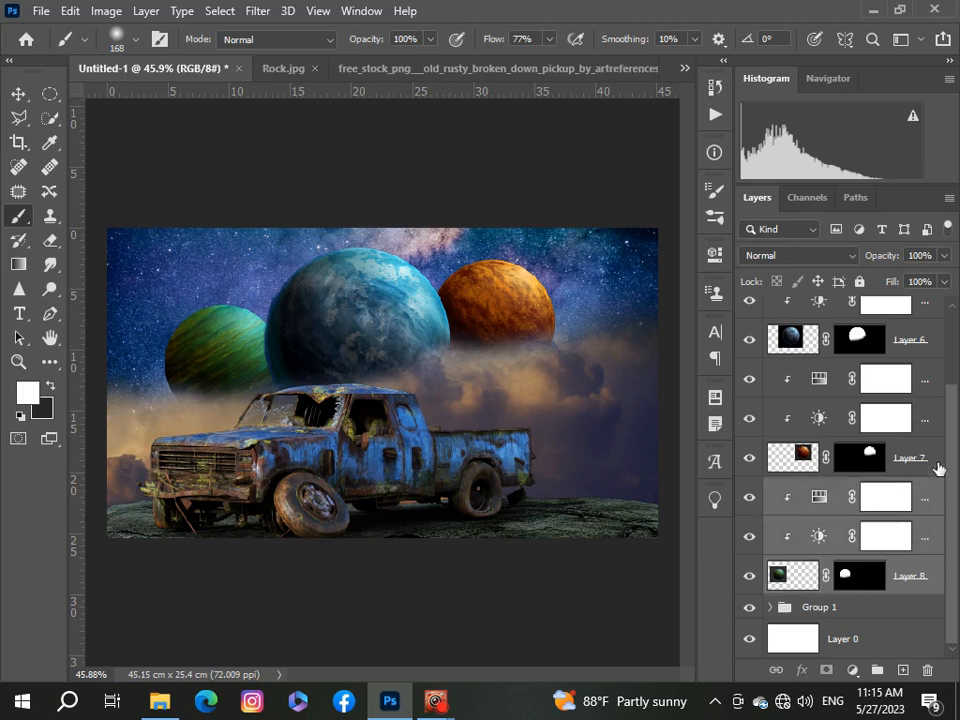
{"action": "left_click", "coordinate": [938, 420], "text": "shift"}
{"action": "scroll", "coordinate": [952, 416], "scroll_direction": "up", "scroll_amount": 1}
{"action": "scroll", "coordinate": [950, 420], "scroll_direction": "up", "scroll_amount": 1}
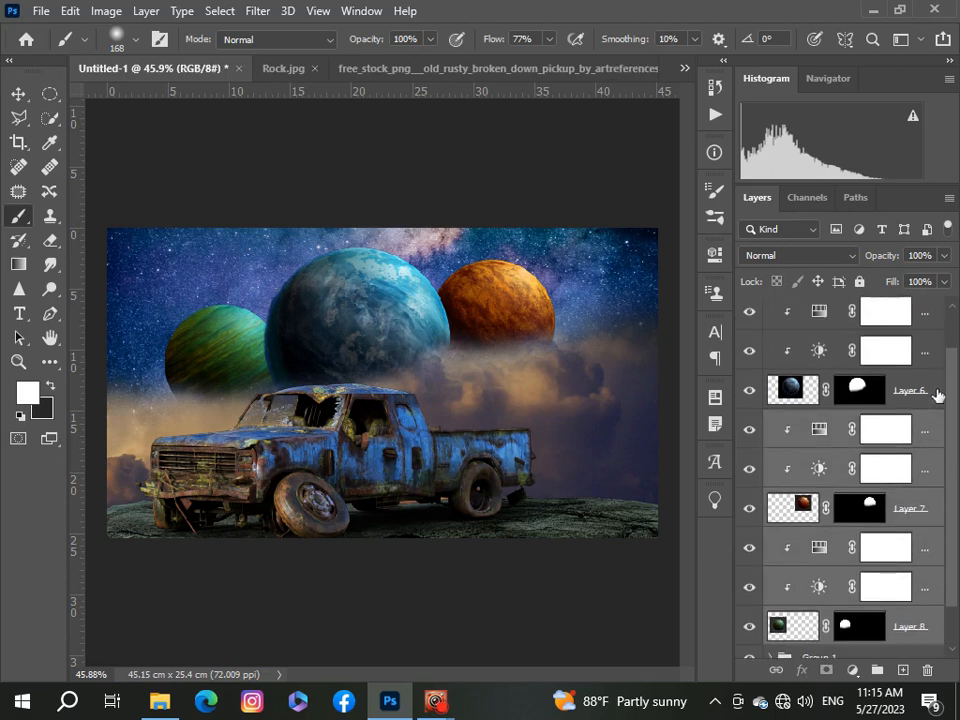
{"action": "scroll", "coordinate": [945, 360], "scroll_direction": "up", "scroll_amount": 1}
{"action": "scroll", "coordinate": [945, 365], "scroll_direction": "up", "scroll_amount": 1}
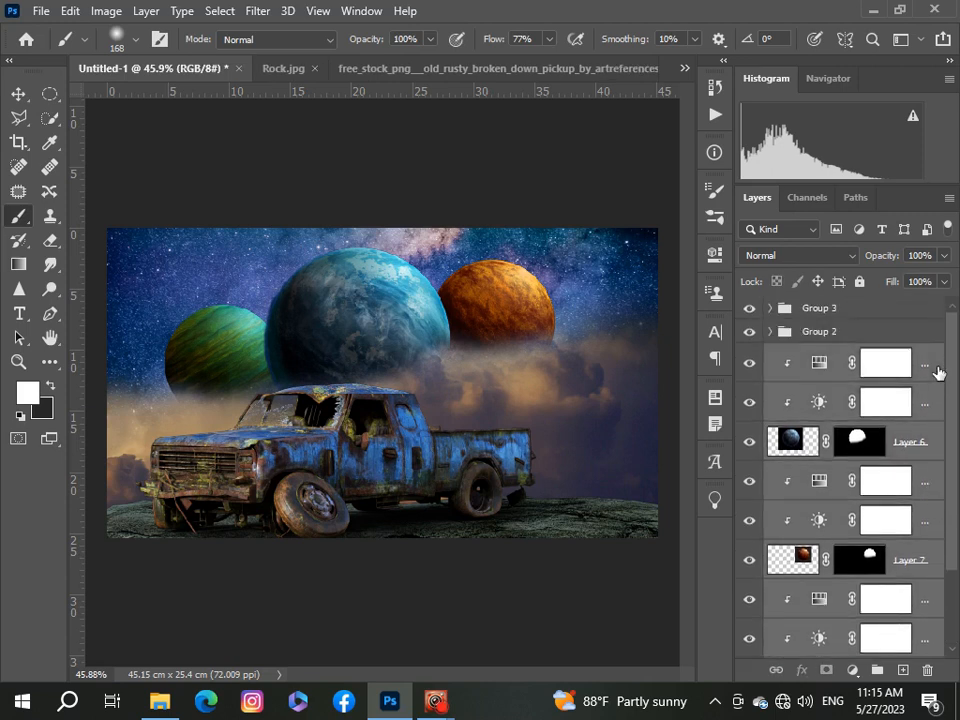
{"action": "key", "text": "ctrl+g"}
{"action": "scroll", "coordinate": [375, 467], "scroll_direction": "up", "scroll_amount": 2}
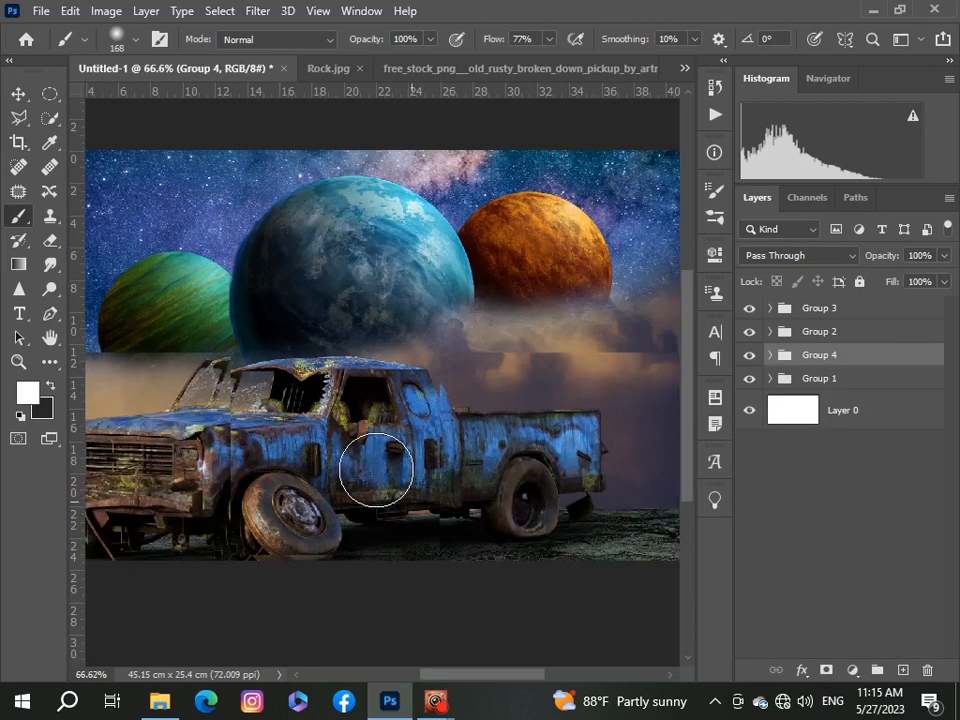
{"action": "scroll", "coordinate": [375, 467], "scroll_direction": "down", "scroll_amount": 3}
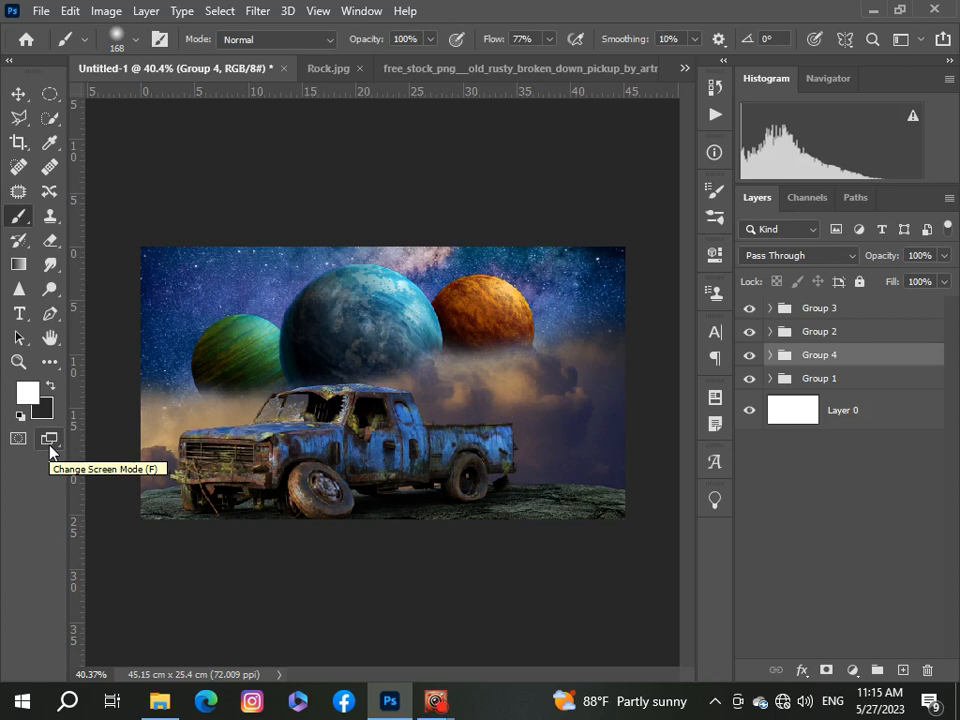
- Move the pickup slightly lower on the rocky ground and collapse Group 3
{"action": "left_click", "coordinate": [20, 93]}
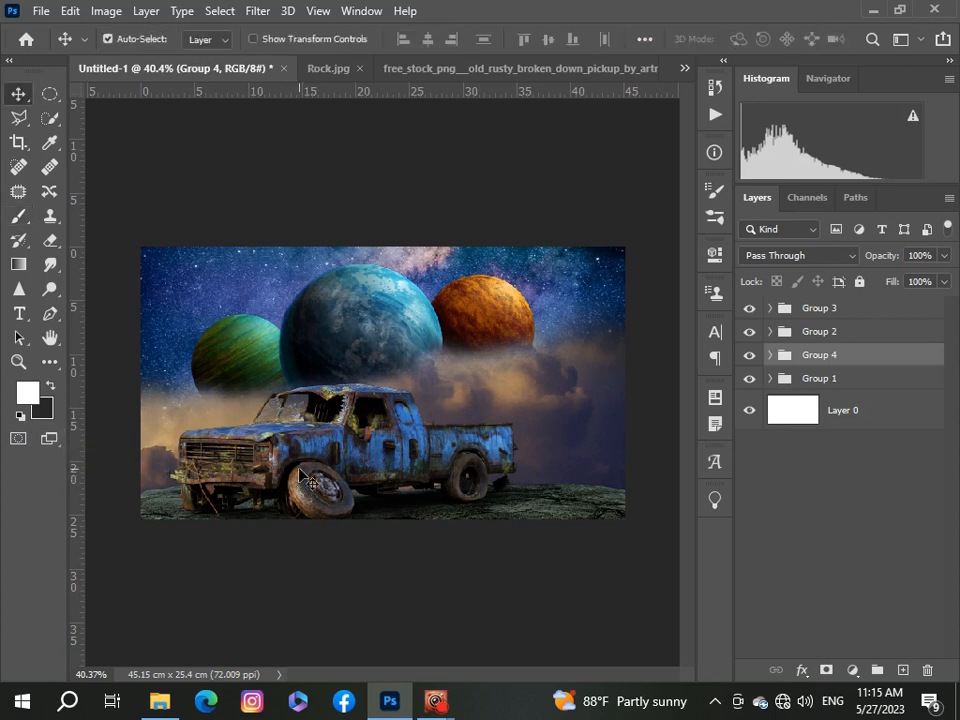
{"action": "left_click_drag", "start_coordinate": [301, 474], "coordinate": [301, 480]}
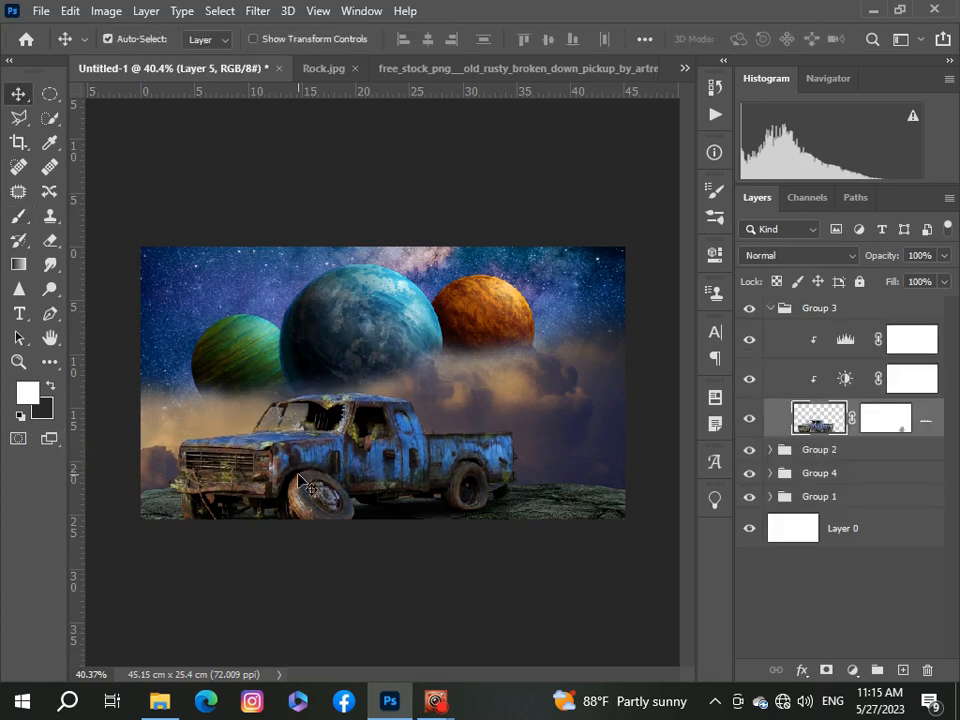
{"action": "left_click", "coordinate": [771, 310]}
{"action": "scroll", "coordinate": [285, 484], "scroll_direction": "up", "scroll_amount": 4}
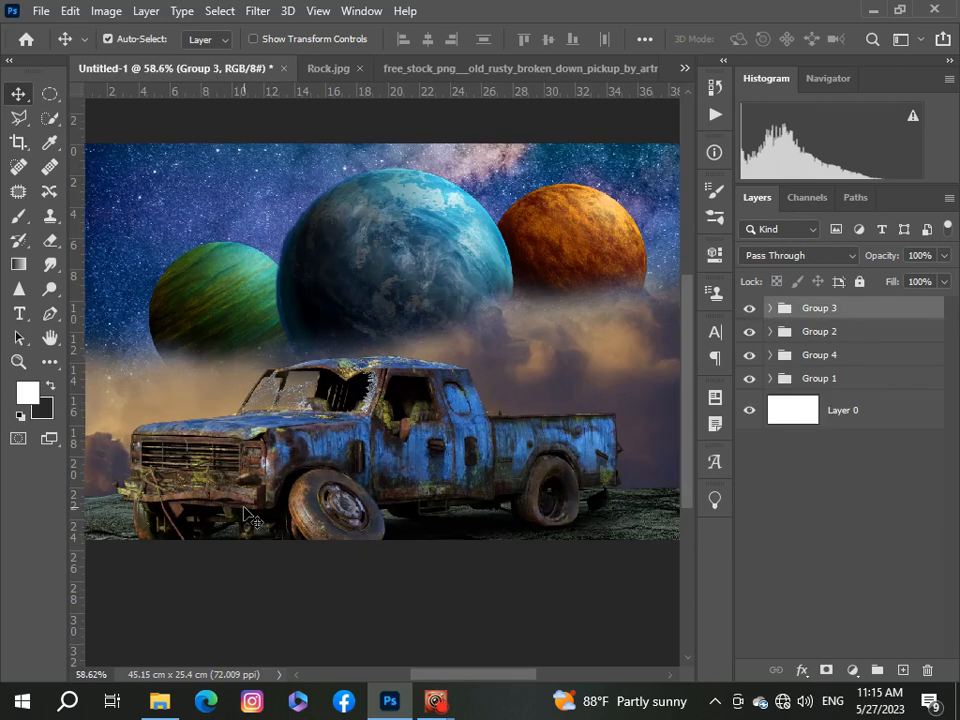
{"action": "scroll", "coordinate": [244, 508], "scroll_direction": "down", "scroll_amount": 5}
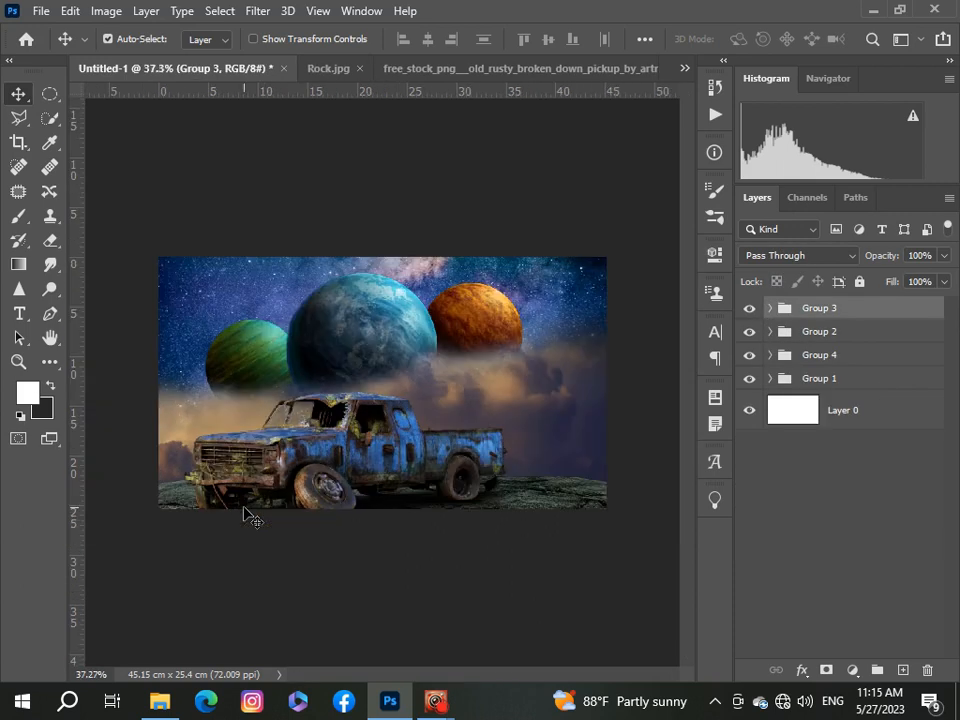
{"action": "scroll", "coordinate": [244, 512], "scroll_direction": "up", "scroll_amount": 2}
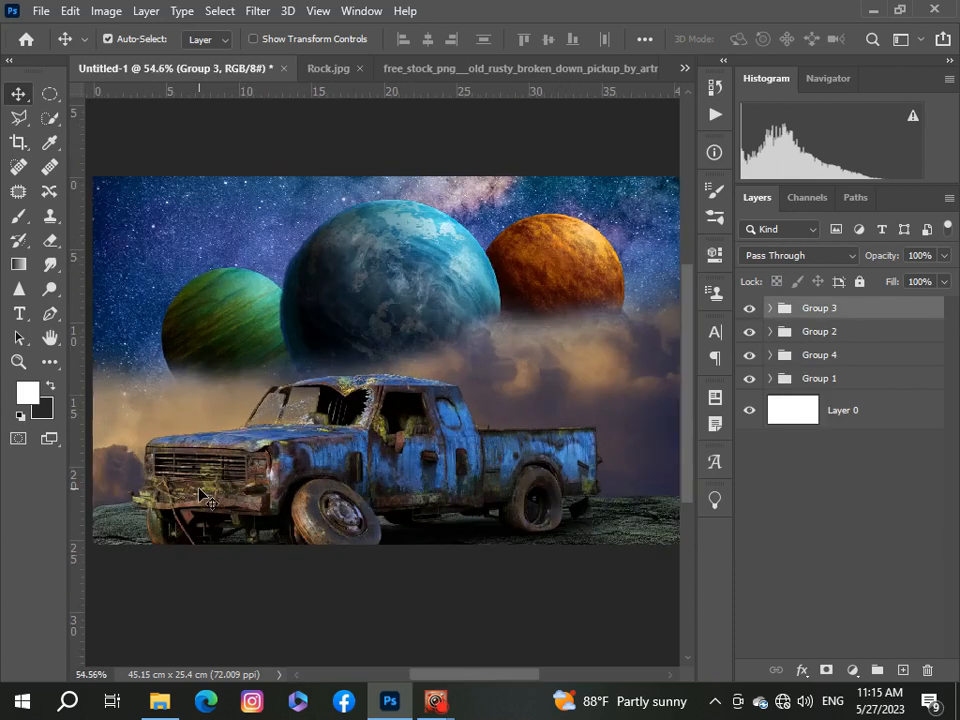
{"action": "scroll", "coordinate": [200, 497], "scroll_direction": "down", "scroll_amount": 3}
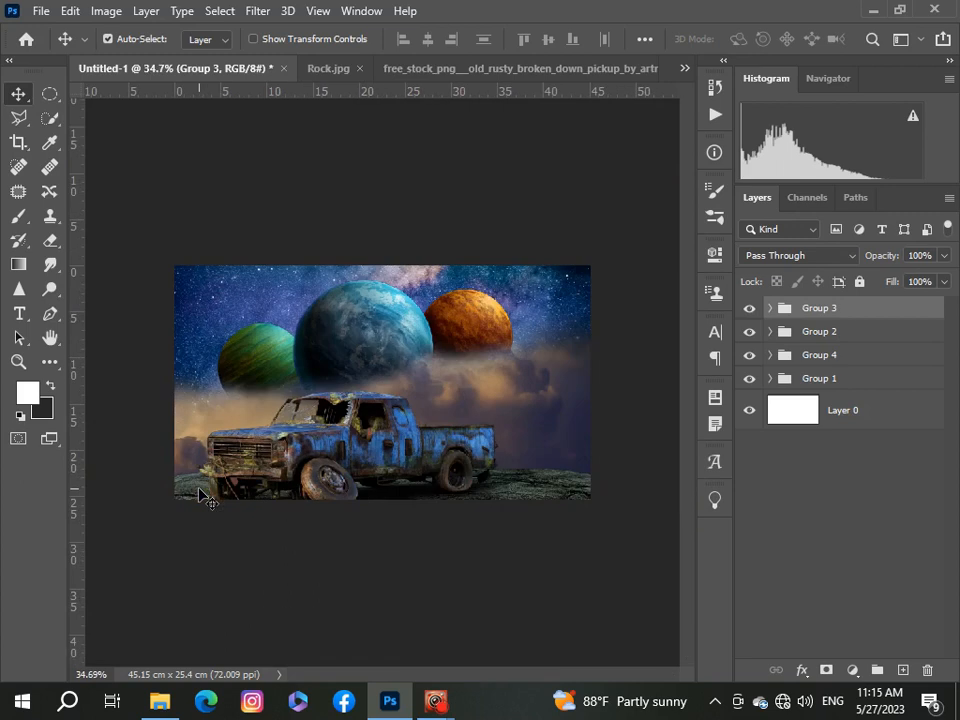
{"action": "scroll", "coordinate": [380, 384], "scroll_direction": "up", "scroll_amount": 3}
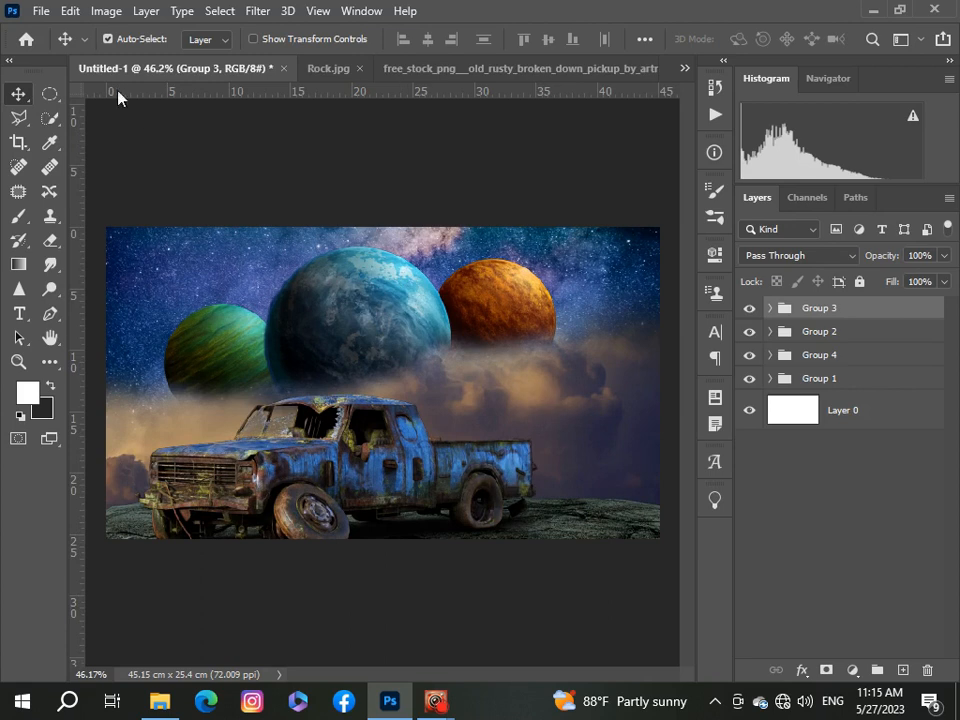
- Open the Moss_Texture image from the stock folder
{"action": "left_click", "coordinate": [41, 11]}
{"action": "left_click", "coordinate": [54, 43]}
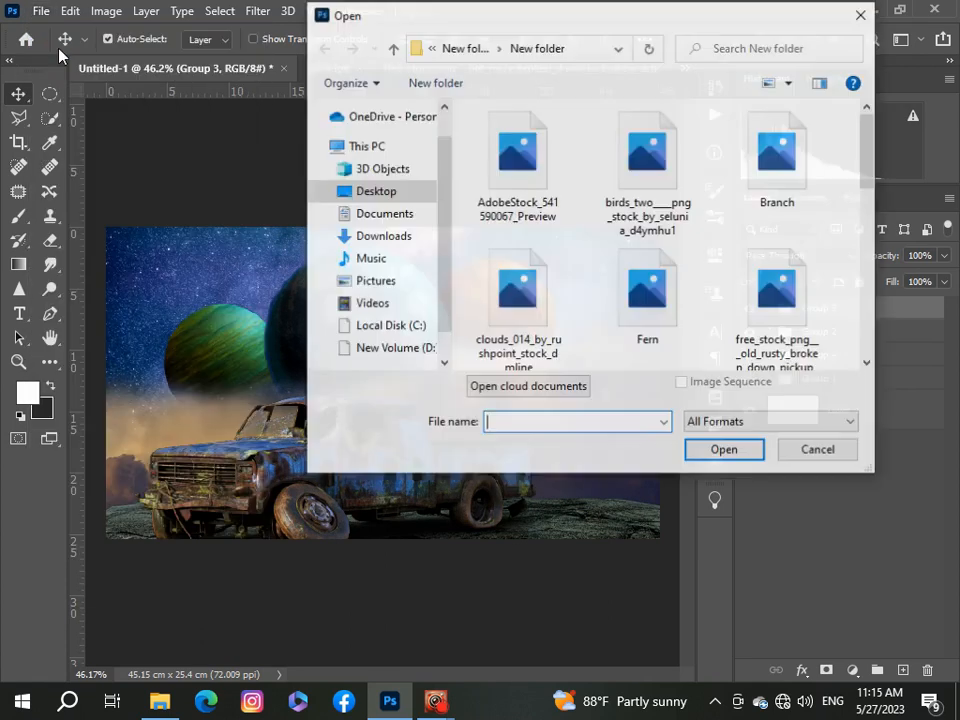
{"action": "scroll", "coordinate": [688, 230], "scroll_direction": "down", "scroll_amount": 8}
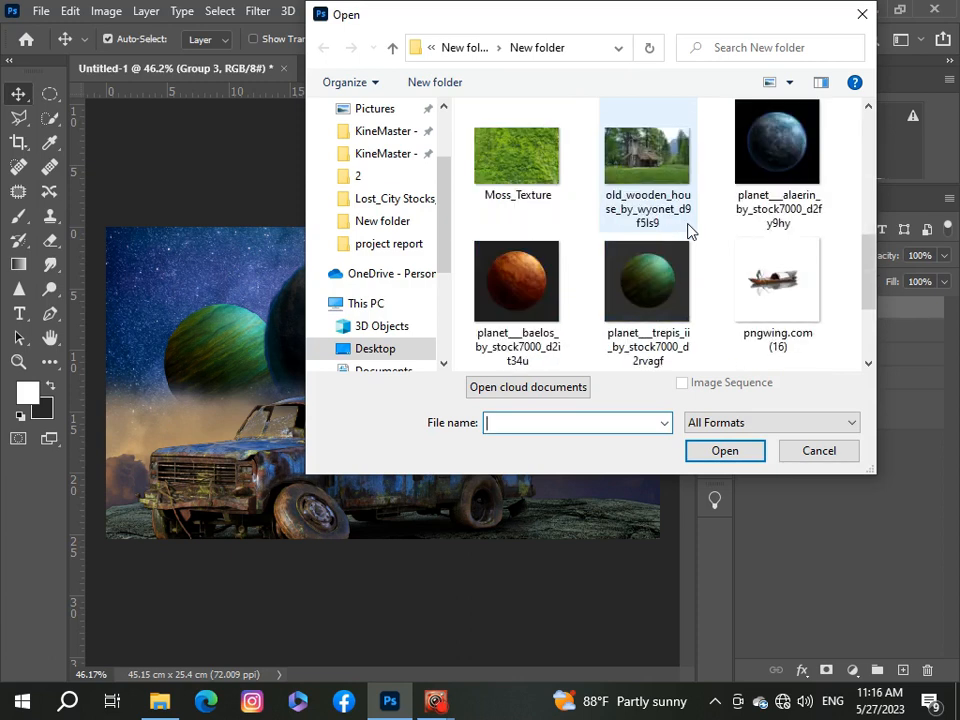
{"action": "scroll", "coordinate": [688, 230], "scroll_direction": "up", "scroll_amount": 4}
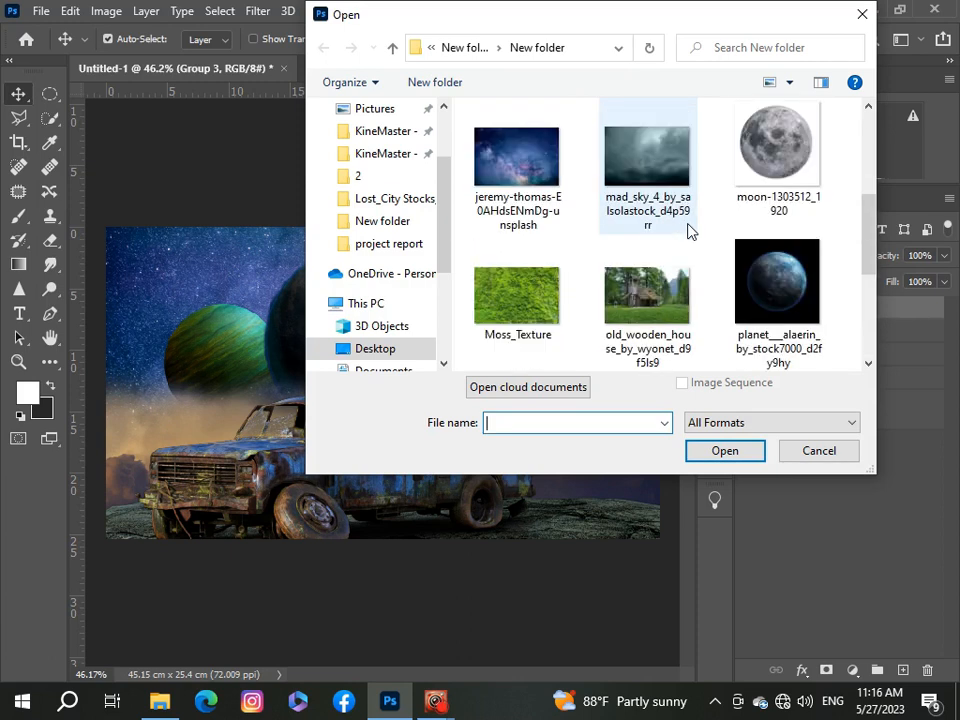
{"action": "left_click", "coordinate": [528, 297]}
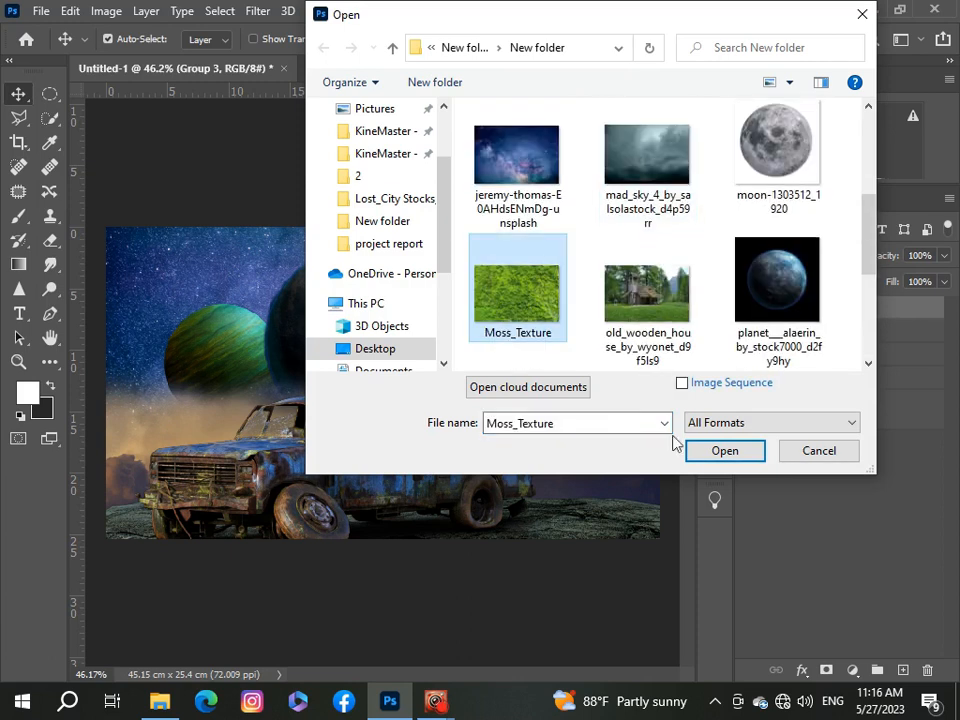
{"action": "left_click", "coordinate": [705, 455]}
- Copy the entire moss texture into Untitled-1 as a new layer above Group 3
{"action": "key", "text": "ctrl+a"}
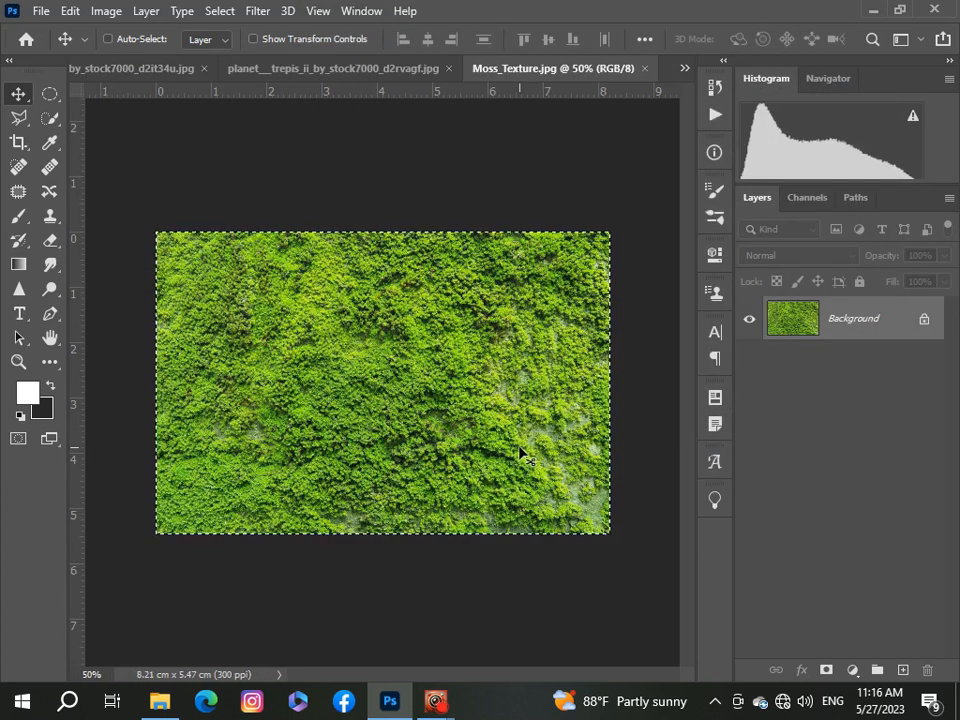
{"action": "left_click", "coordinate": [684, 68]}
{"action": "left_click", "coordinate": [634, 77]}
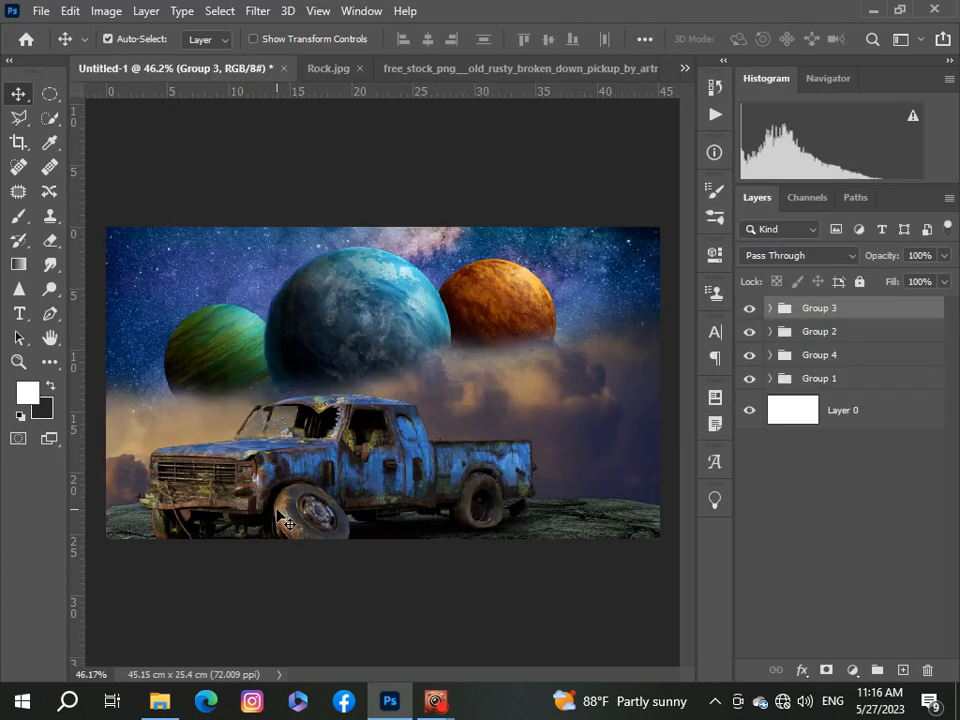
{"action": "key", "text": "ctrl+v"}
- Scale the moss texture down to a small rectangle and place it over the lower part of the pickup's door
{"action": "key", "text": "ctrl+t"}
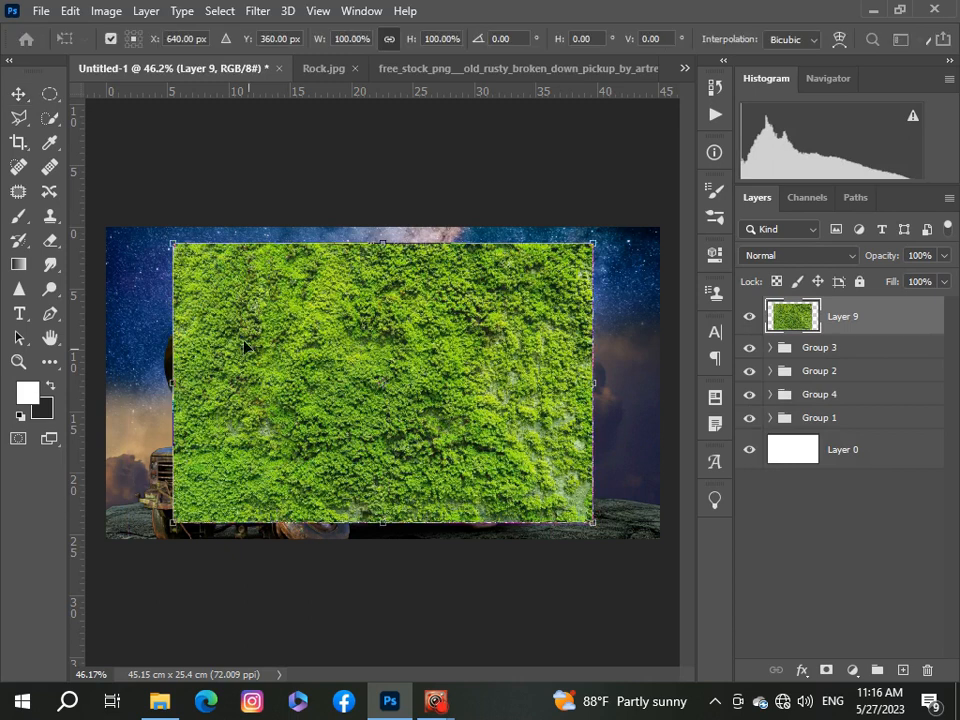
{"action": "left_click_drag", "start_coordinate": [175, 240], "coordinate": [386, 381]}
{"action": "left_click_drag", "start_coordinate": [426, 480], "coordinate": [349, 487]}
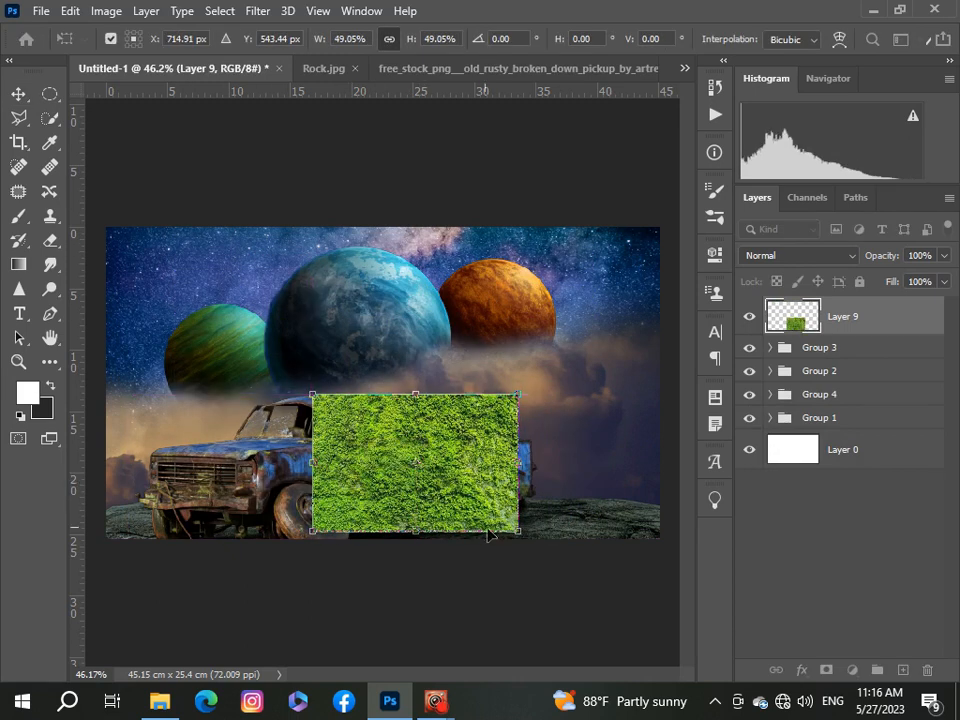
{"action": "left_click_drag", "start_coordinate": [518, 531], "coordinate": [432, 474]}
{"action": "left_click_drag", "start_coordinate": [375, 440], "coordinate": [402, 481]}
{"action": "left_click", "coordinate": [790, 615]}
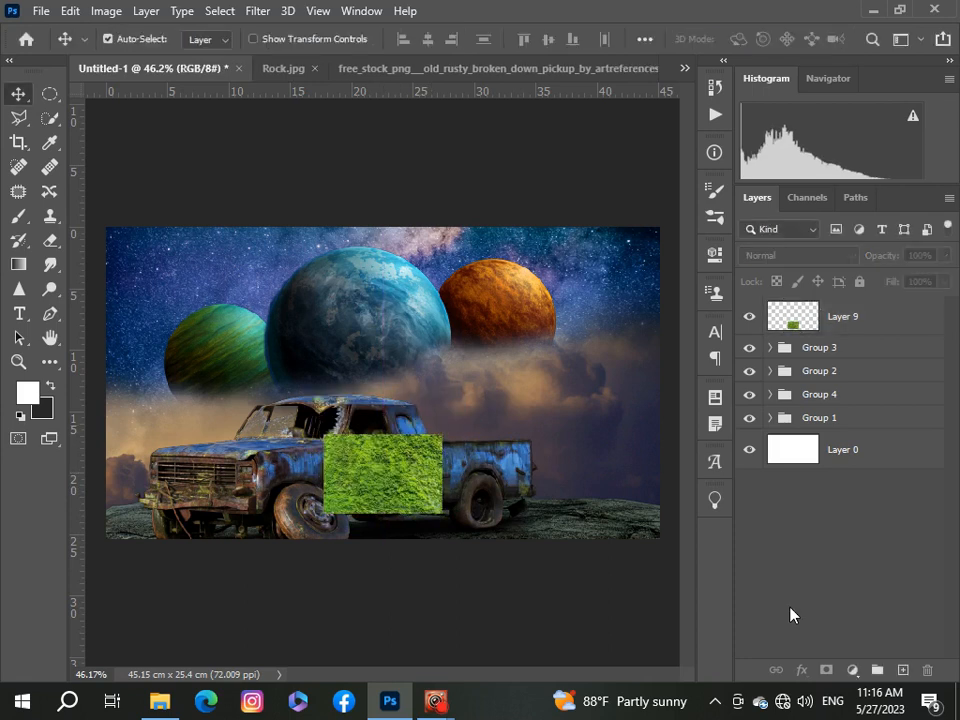
- Add a layer mask to the moss on Layer 9 and invert it to black to hide the texture
{"action": "left_click", "coordinate": [873, 330]}
{"action": "left_click", "coordinate": [826, 669]}
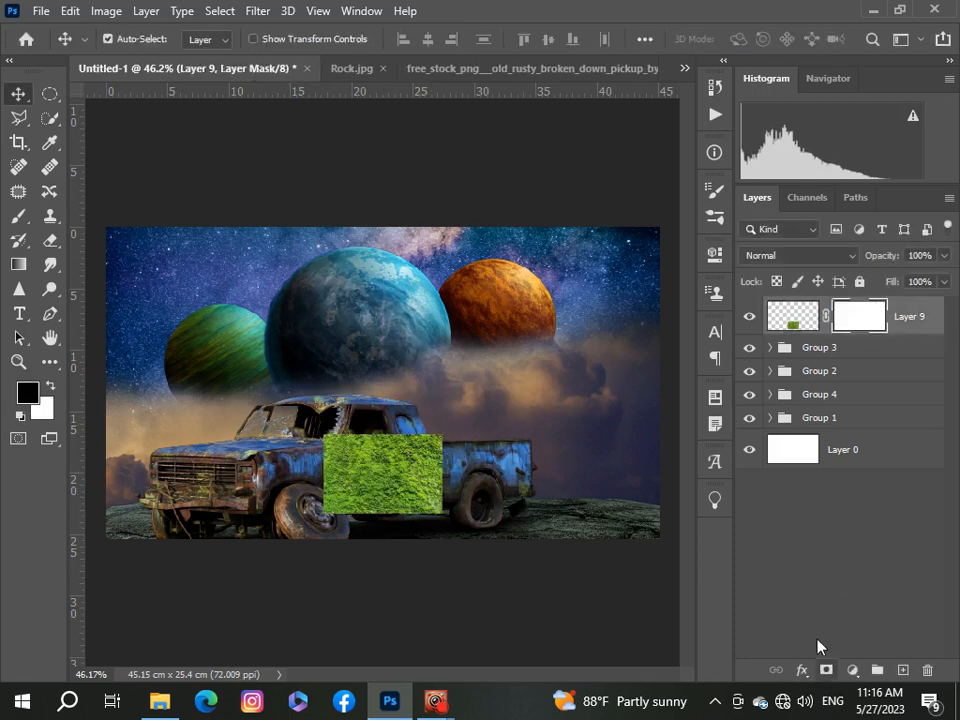
{"action": "key", "text": "ctrl+i"}
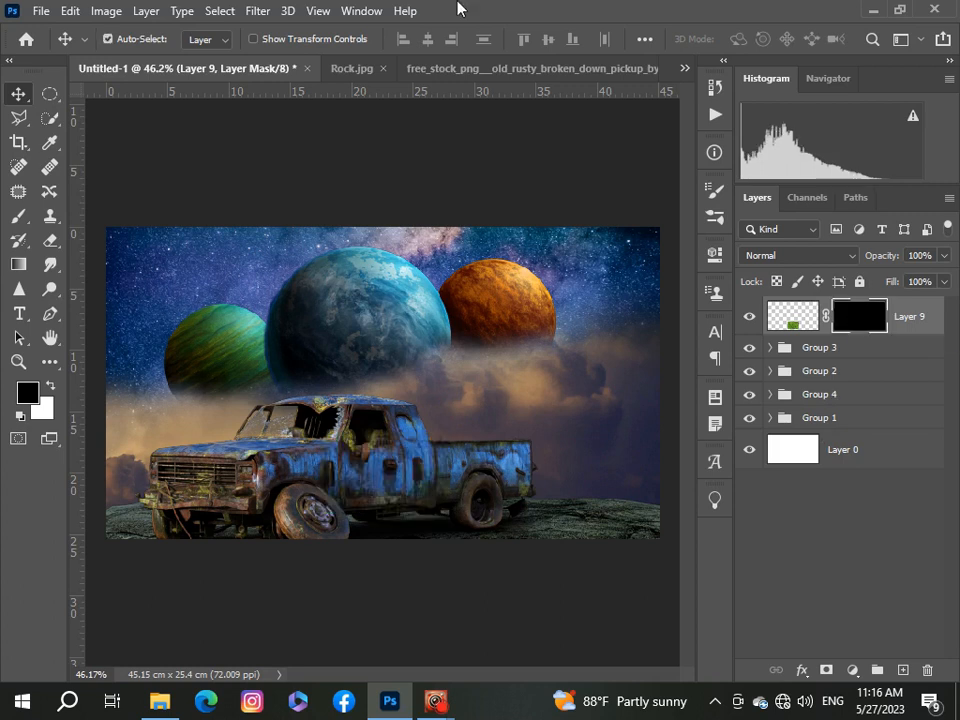
- Set the Brush tool to a size of 86 px and an opacity of 50%
{"action": "left_click", "coordinate": [12, 218]}
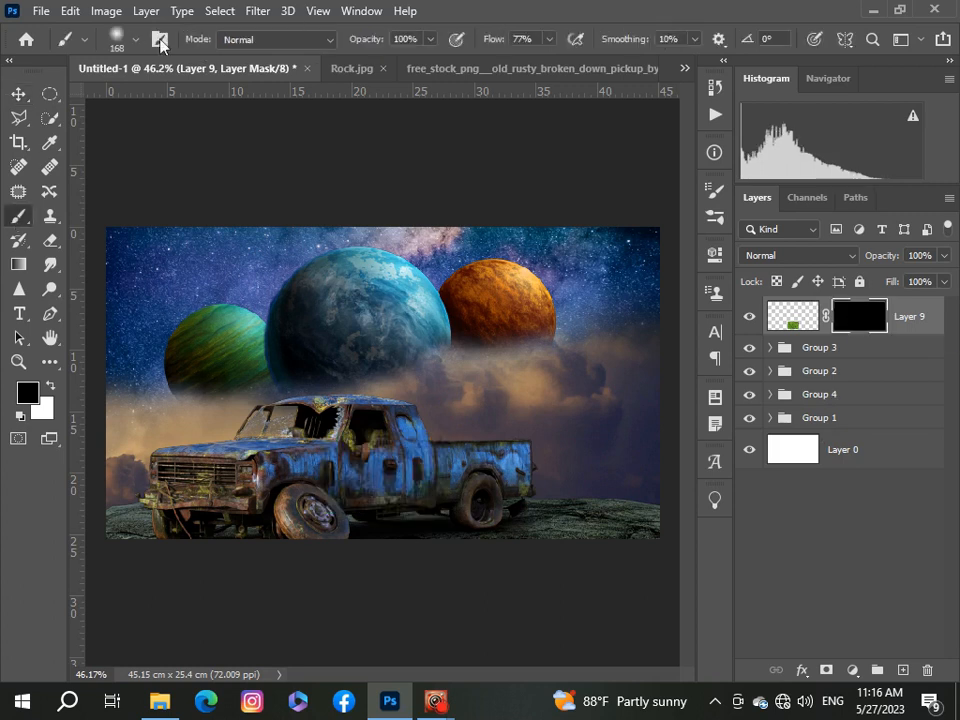
{"action": "left_click", "coordinate": [122, 40]}
{"action": "left_click_drag", "start_coordinate": [157, 103], "coordinate": [155, 103]}
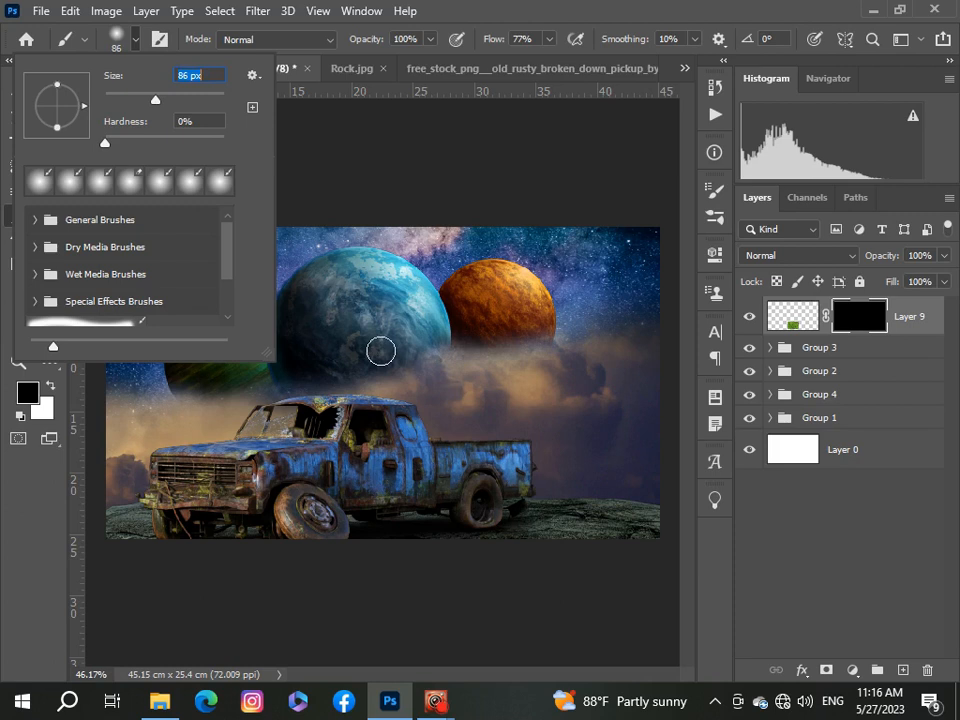
{"action": "left_click", "coordinate": [358, 116]}
{"action": "left_click", "coordinate": [431, 39]}
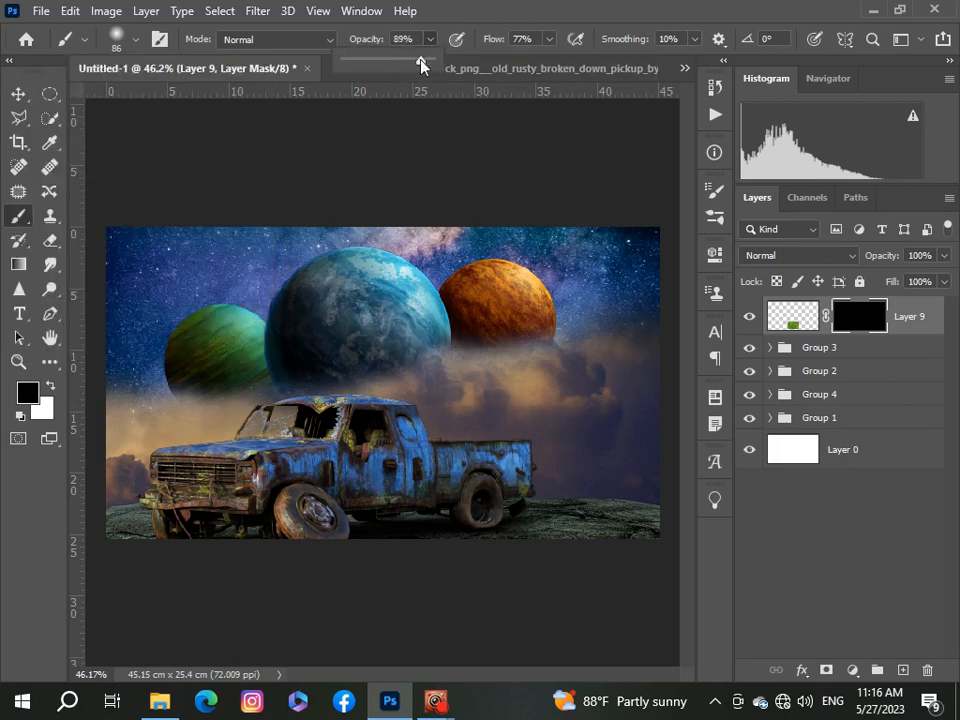
{"action": "left_click_drag", "start_coordinate": [421, 64], "coordinate": [391, 62]}
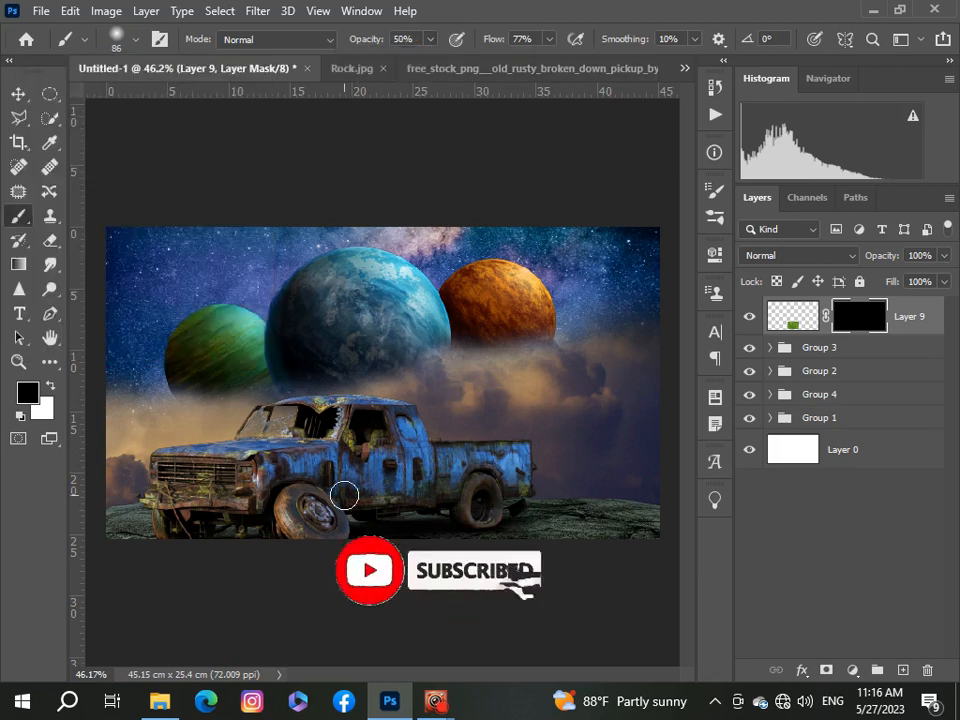
- Paint with white on Layer 9's mask to reveal moss over the pickup's door and lower cab side
{"action": "left_click", "coordinate": [51, 386]}
{"action": "scroll", "coordinate": [346, 507], "scroll_direction": "up", "scroll_amount": 1}
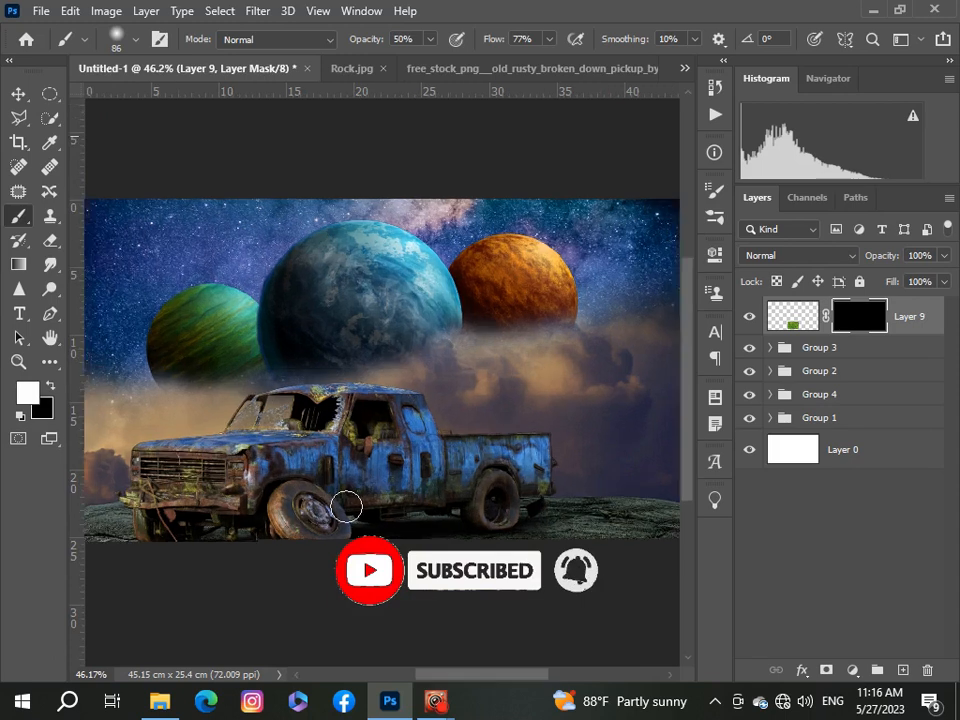
{"action": "scroll", "coordinate": [346, 507], "scroll_direction": "up", "scroll_amount": 1}
{"action": "mouse_move", "coordinate": [346, 500]}
{"action": "left_mouse_down"}
{"action": "mouse_move", "coordinate": [456, 492]}
{"action": "mouse_move", "coordinate": [372, 438]}
{"action": "mouse_move", "coordinate": [408, 435]}
{"action": "mouse_move", "coordinate": [350, 436]}
{"action": "mouse_move", "coordinate": [328, 472]}
{"action": "left_mouse_up"}
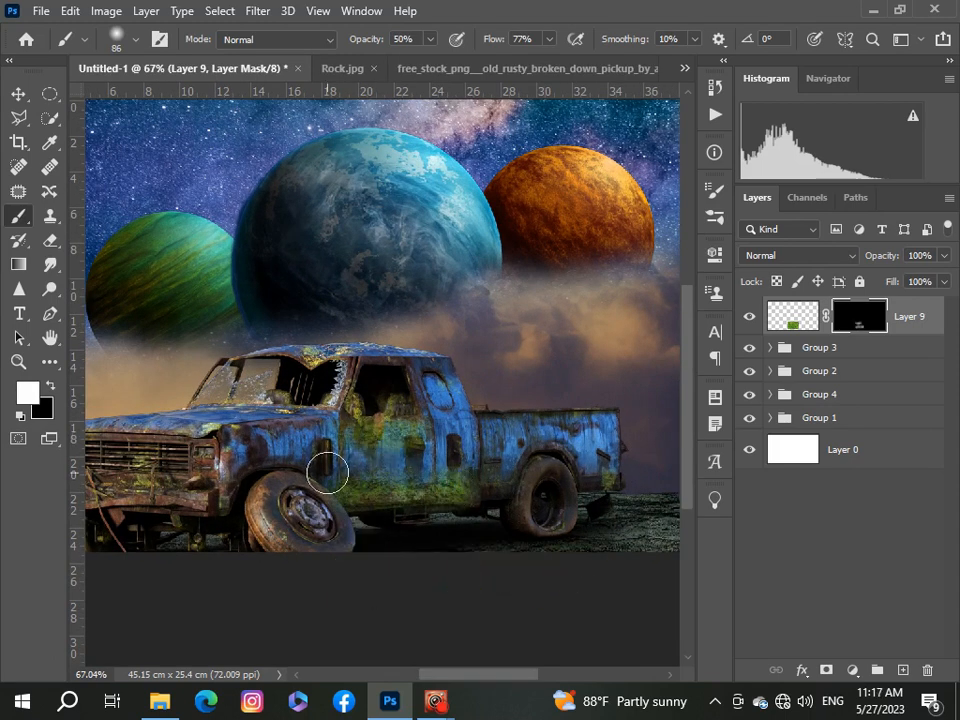
{"action": "scroll", "coordinate": [328, 472], "scroll_direction": "down", "scroll_amount": 1}
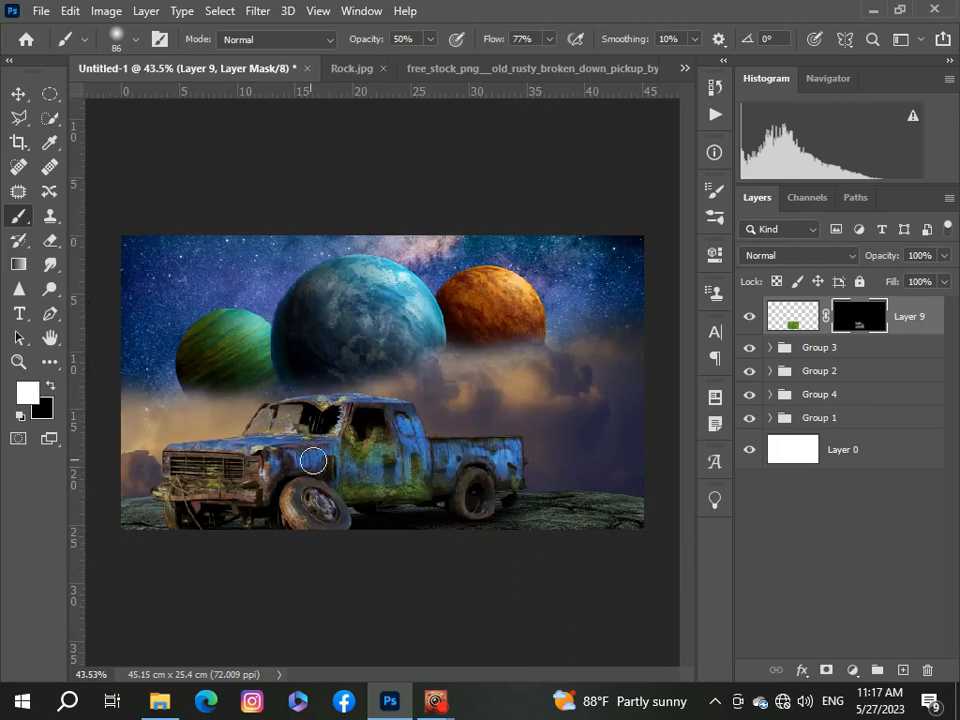
{"action": "scroll", "coordinate": [313, 460], "scroll_direction": "up", "scroll_amount": 1}
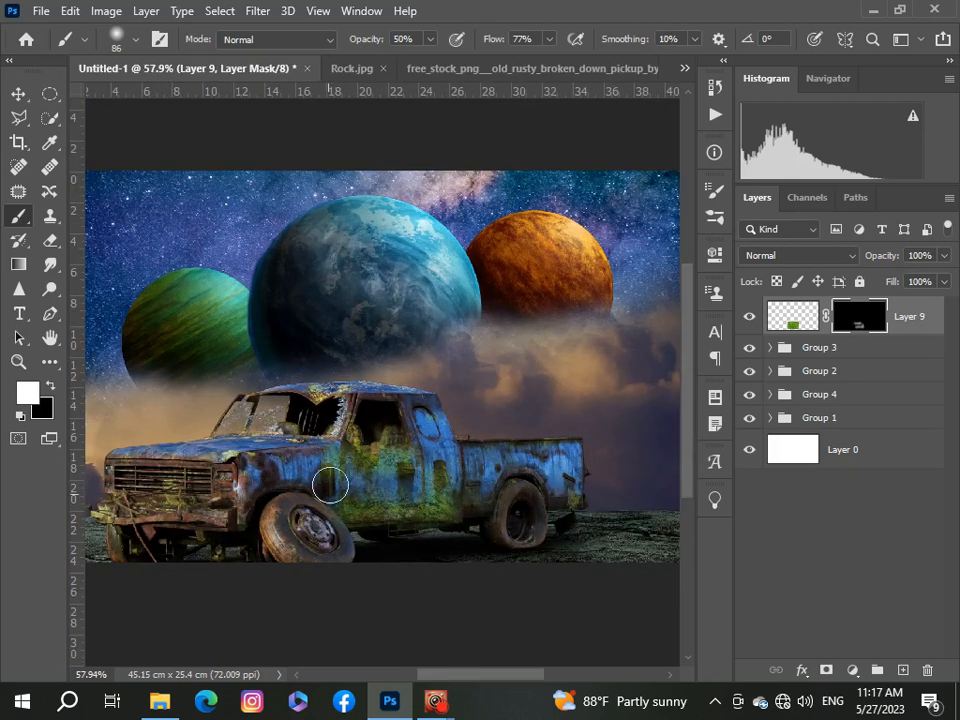
{"action": "scroll", "coordinate": [300, 545], "scroll_direction": "down", "scroll_amount": 1}
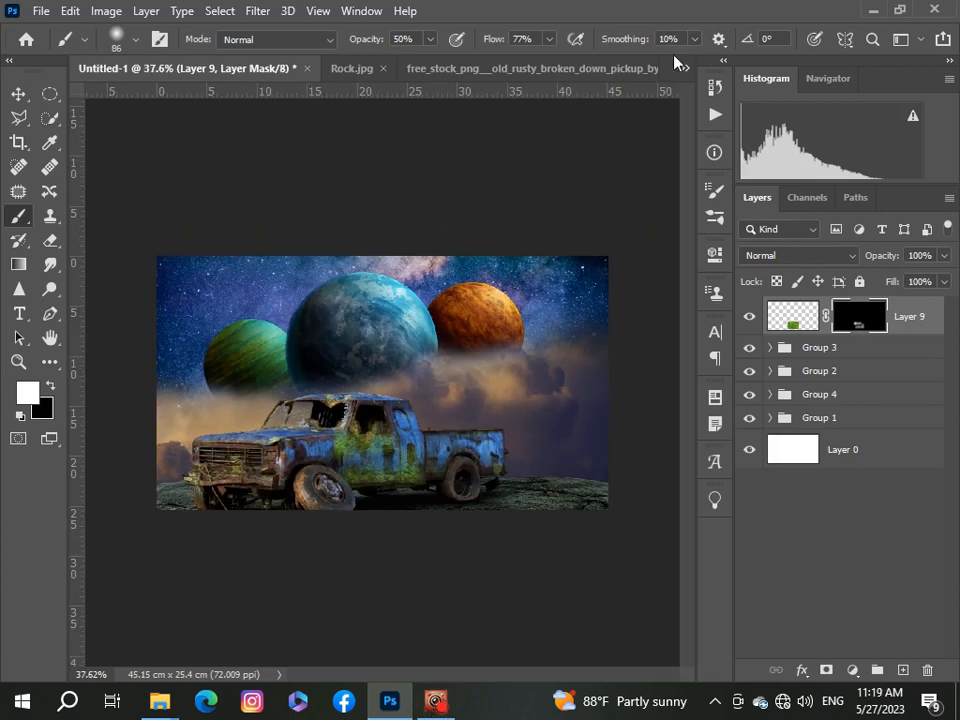
- Open the Ivy image from the stock image folder
{"action": "left_click", "coordinate": [40, 12]}
{"action": "left_click", "coordinate": [55, 43]}
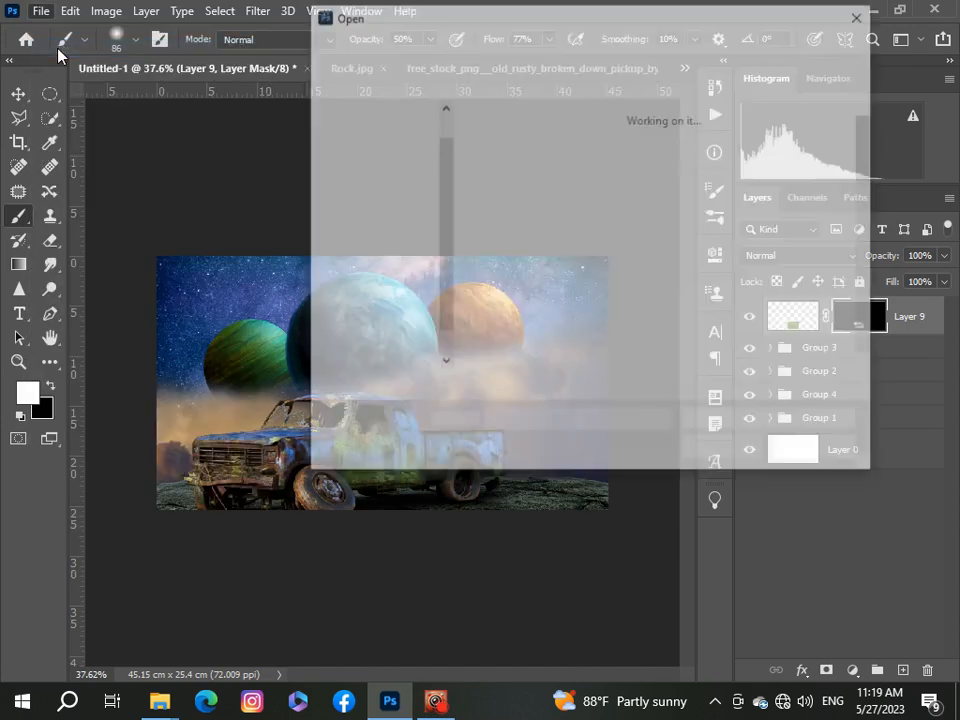
{"action": "scroll", "coordinate": [630, 277], "scroll_direction": "down", "scroll_amount": 1}
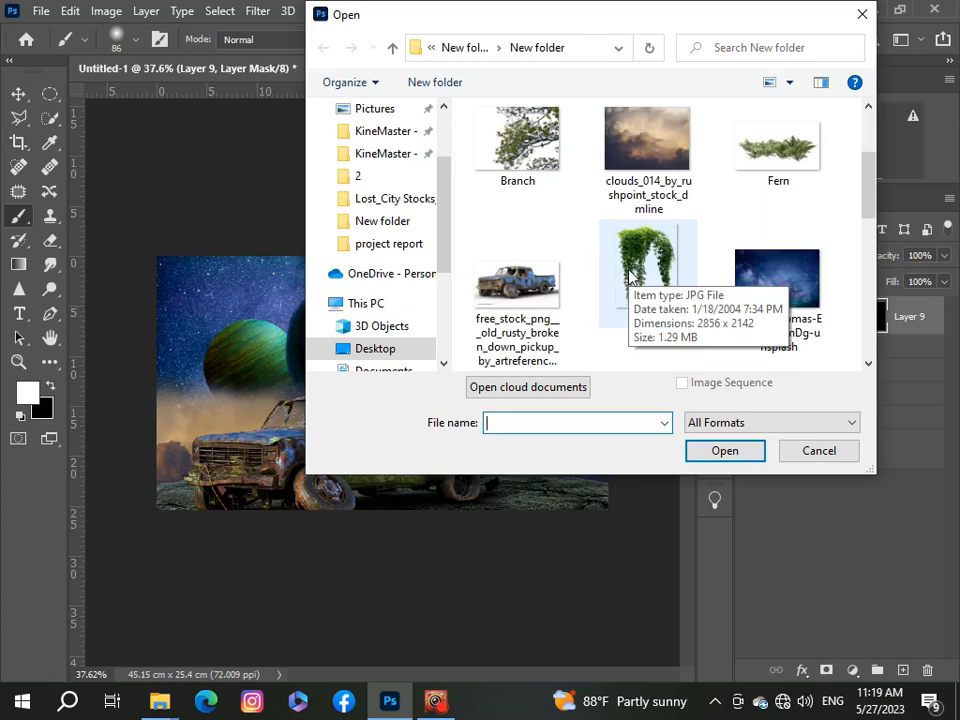
{"action": "left_click", "coordinate": [630, 277]}
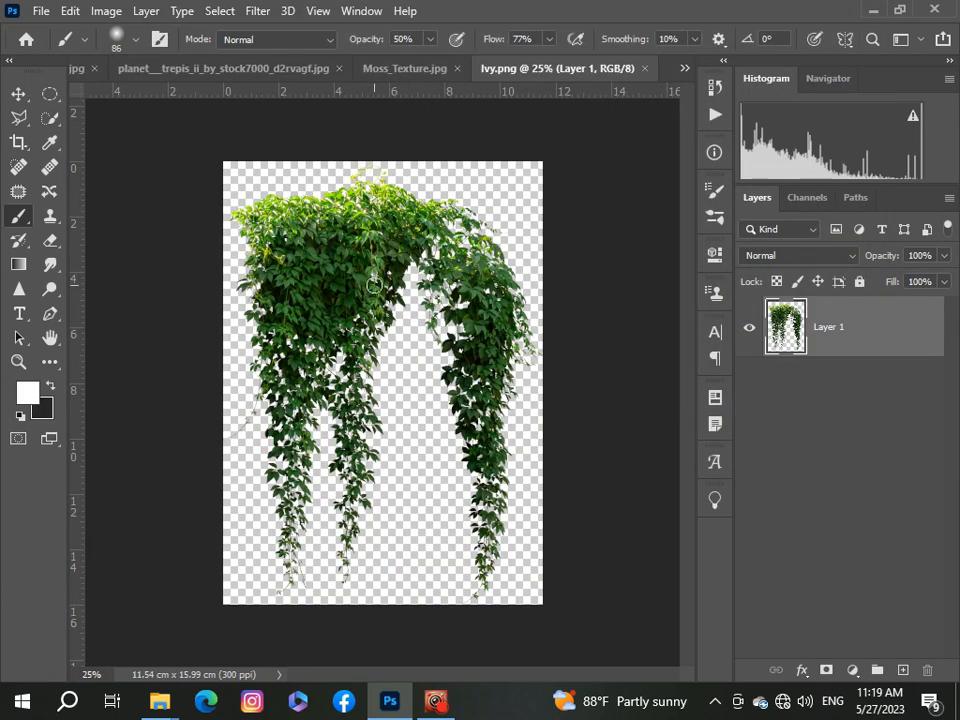
- Copy the ivy into Untitled-1 as a new layer above Layer 9
{"action": "key", "text": "v"}
{"action": "left_click_drag", "start_coordinate": [383, 244], "coordinate": [345, 295]}
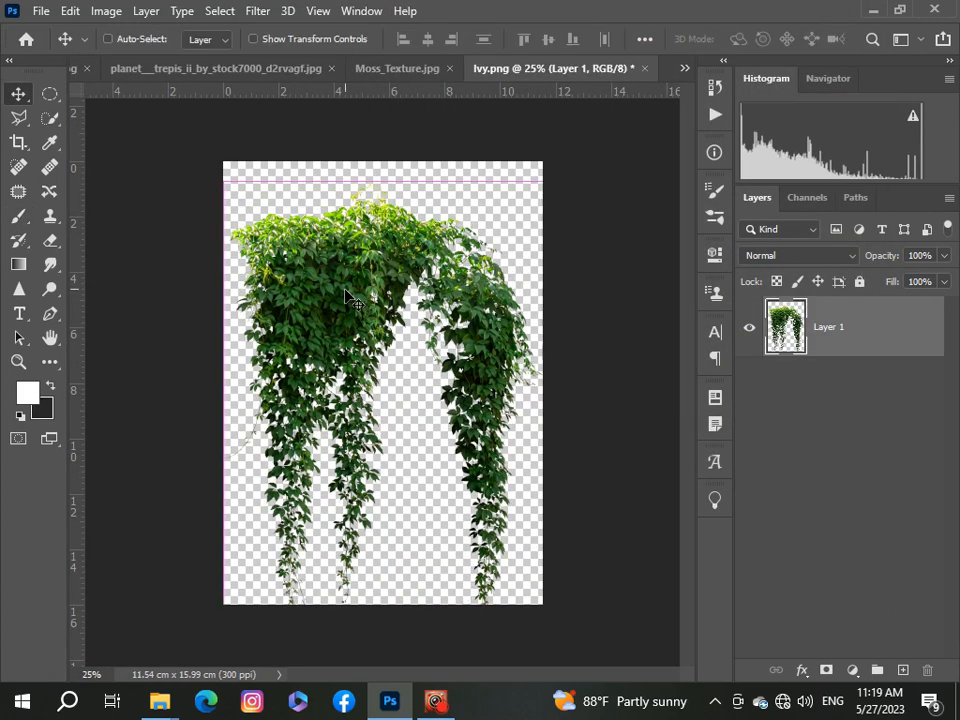
{"action": "left_click", "coordinate": [686, 68]}
{"action": "left_click", "coordinate": [649, 73]}
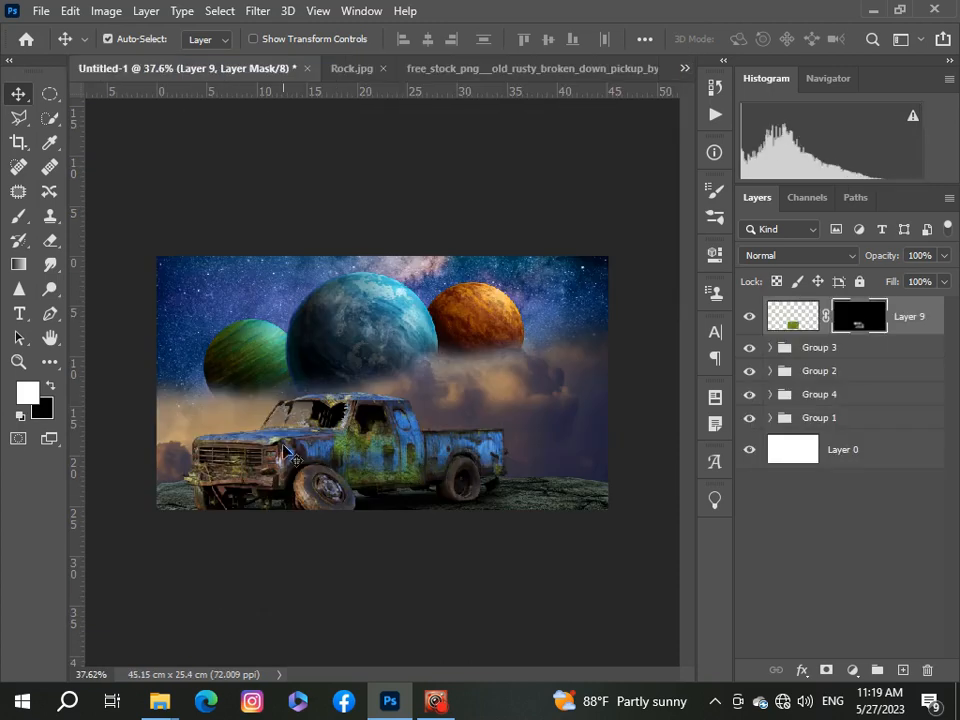
{"action": "key", "text": "ctrl+v"}
- Scale the ivy on Layer 10 down proportionally to 9.81%
{"action": "key", "text": "ctrl+t"}
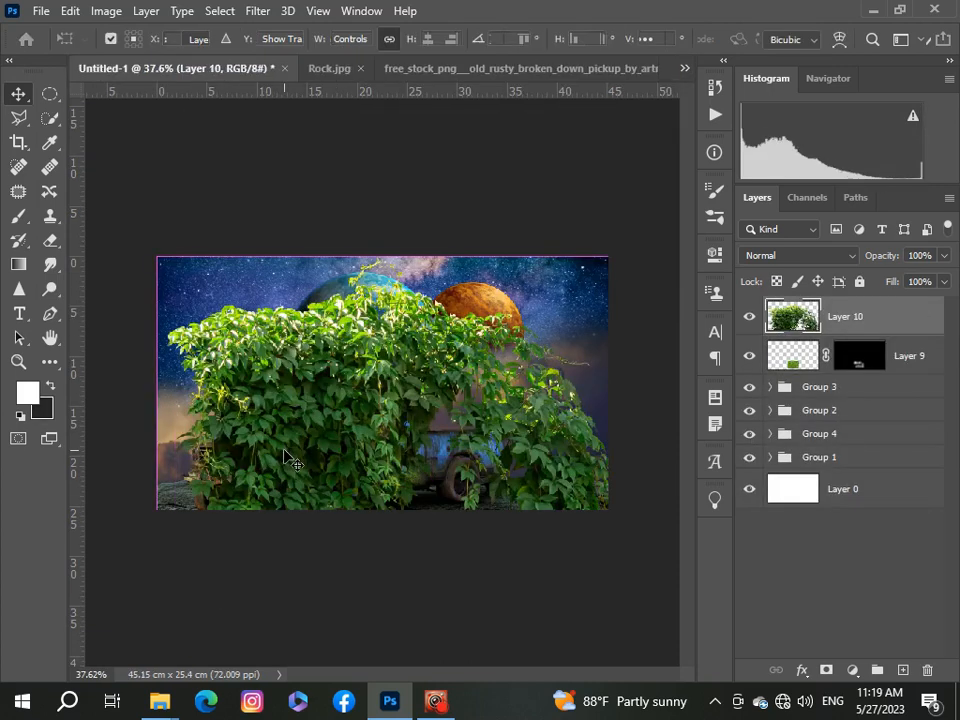
{"action": "key", "text": "ctrl+0"}
{"action": "left_click_drag", "start_coordinate": [484, 597], "coordinate": [330, 382]}
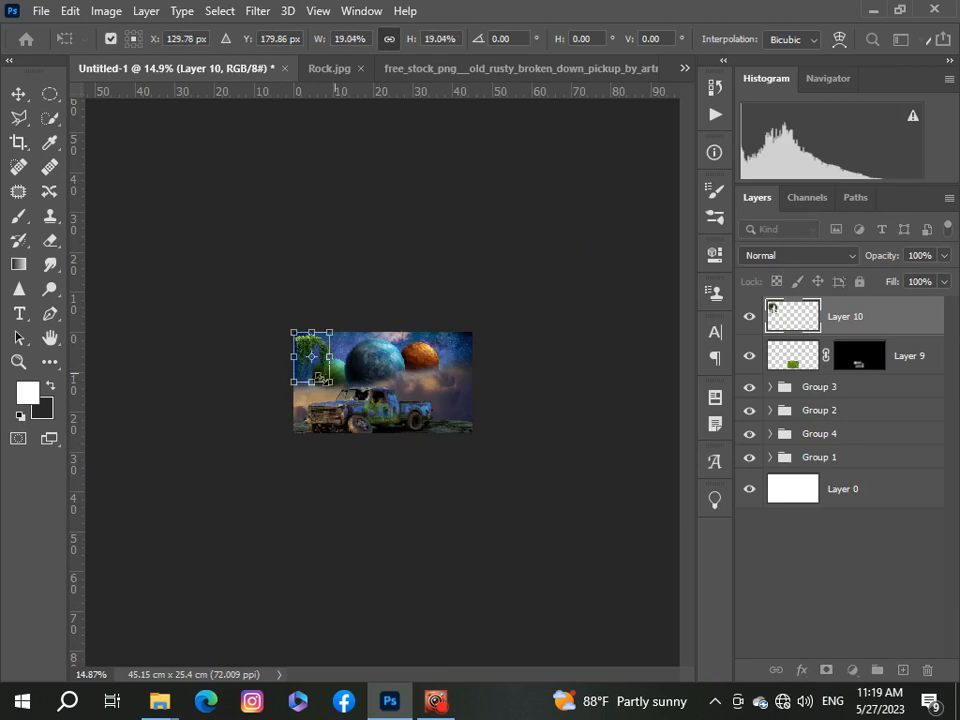
{"action": "key", "text": "ctrl+0"}
{"action": "scroll", "coordinate": [286, 387], "scroll_direction": "up", "scroll_amount": 2}
{"action": "left_click_drag", "start_coordinate": [144, 314], "coordinate": [250, 505]}
{"action": "left_click_drag", "start_coordinate": [321, 575], "coordinate": [253, 483]}
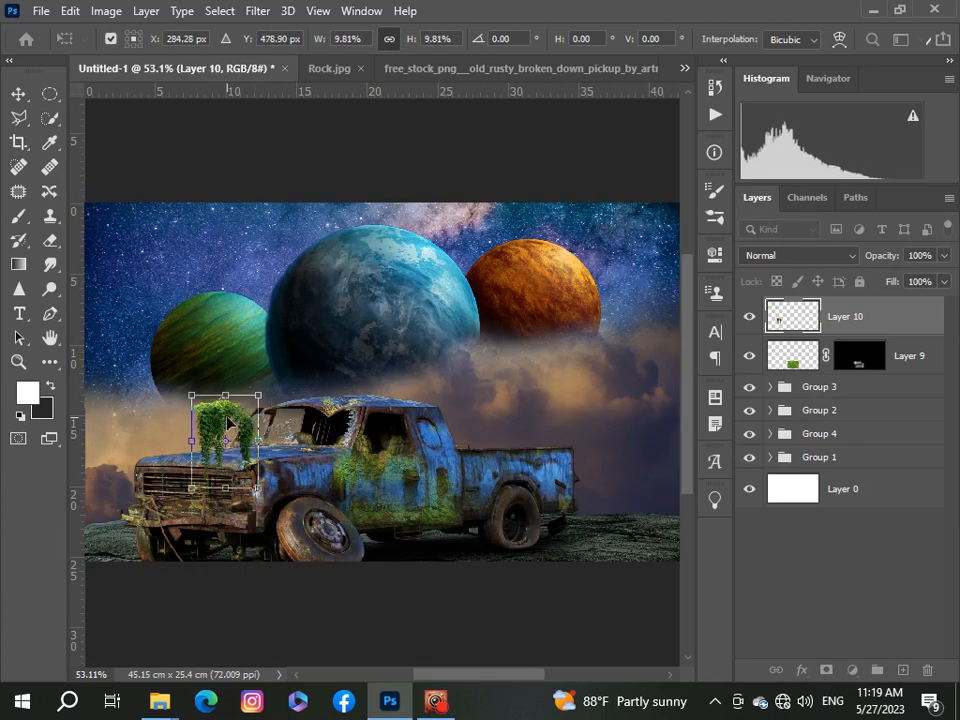
- Place the ivy over the pickup bed above the rear wheel and reduce its scale to 8.97%
{"action": "left_click_drag", "start_coordinate": [223, 425], "coordinate": [518, 477]}
{"action": "scroll", "coordinate": [518, 469], "scroll_direction": "up", "scroll_amount": 5}
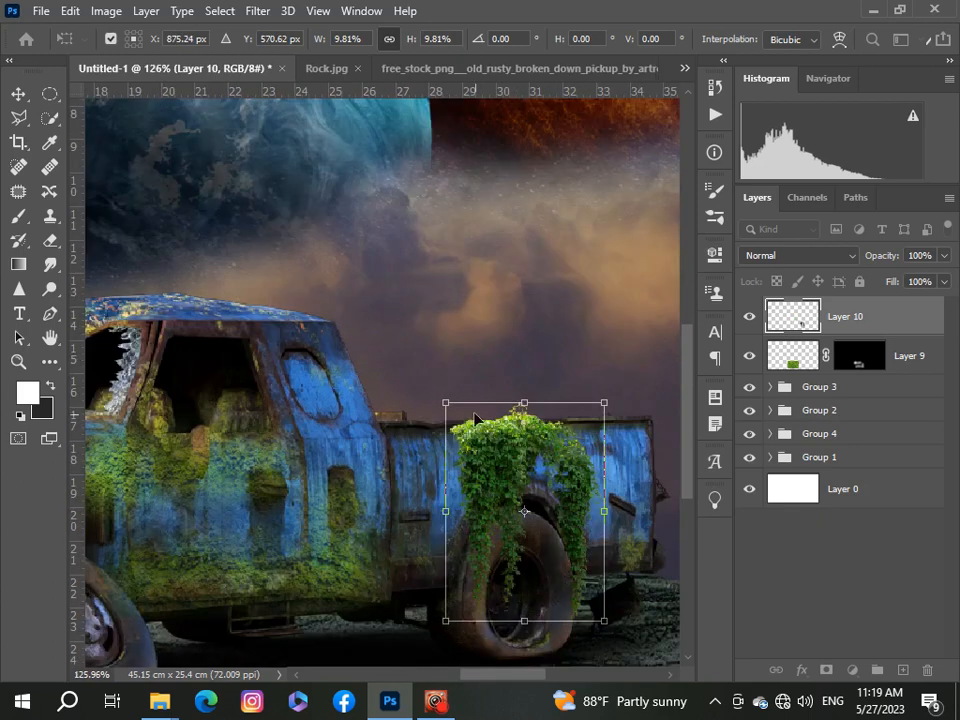
{"action": "left_click_drag", "start_coordinate": [447, 404], "coordinate": [460, 424]}
{"action": "left_click_drag", "start_coordinate": [484, 464], "coordinate": [475, 453]}
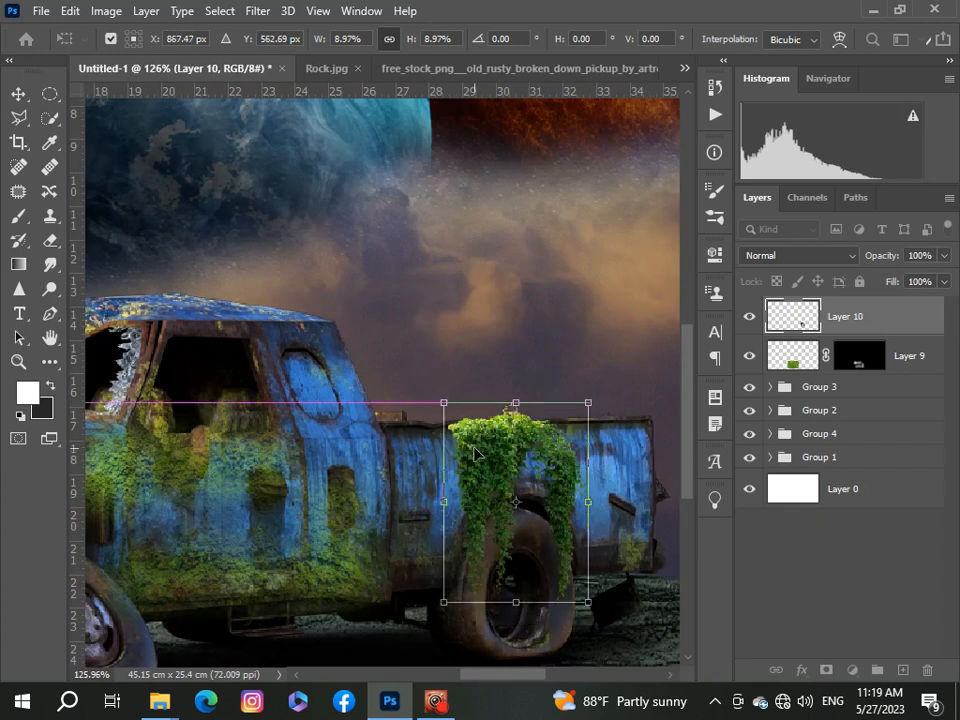
{"action": "key", "text": "Return"}
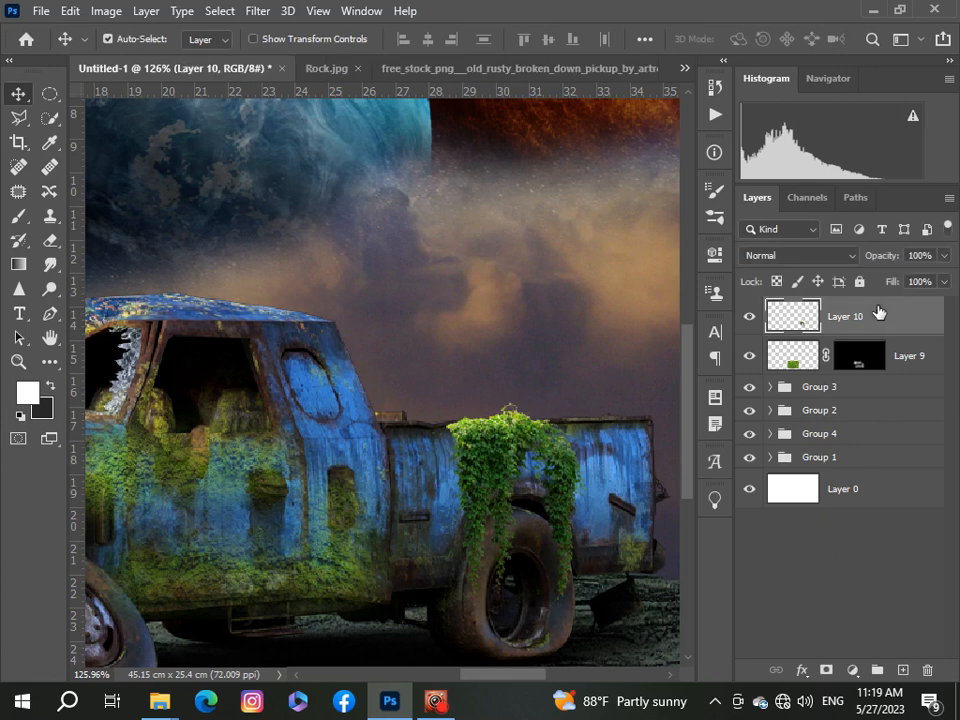
- Add a layer mask to the ivy on Layer 10, invert it to black, and activate the Brush tool
{"action": "left_click", "coordinate": [827, 671]}
{"action": "key", "text": "ctrl+i"}
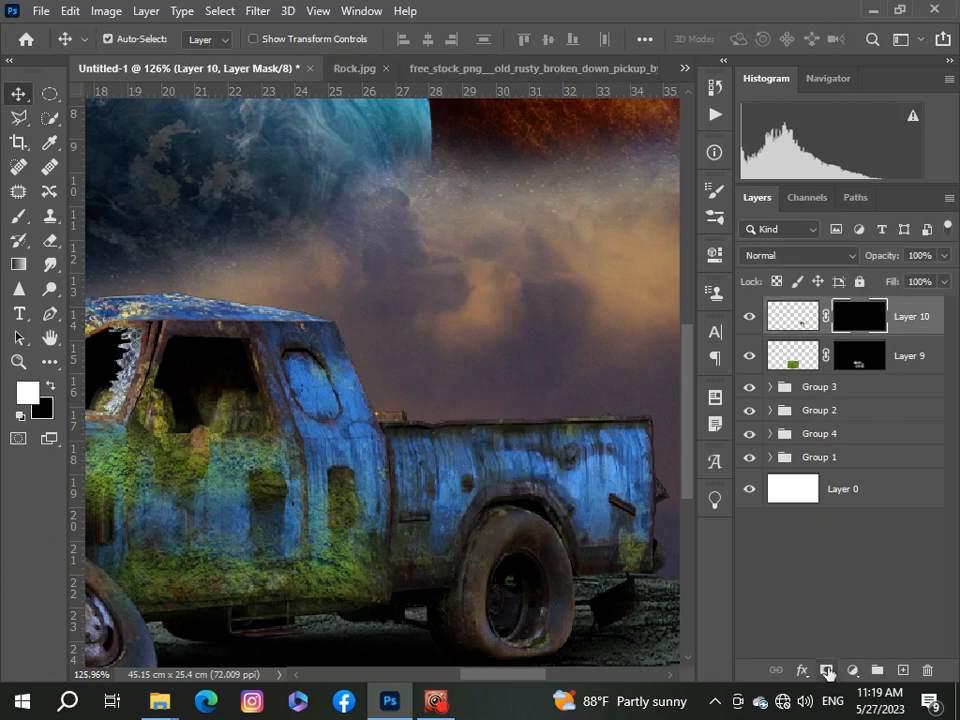
{"action": "key", "text": "b"}
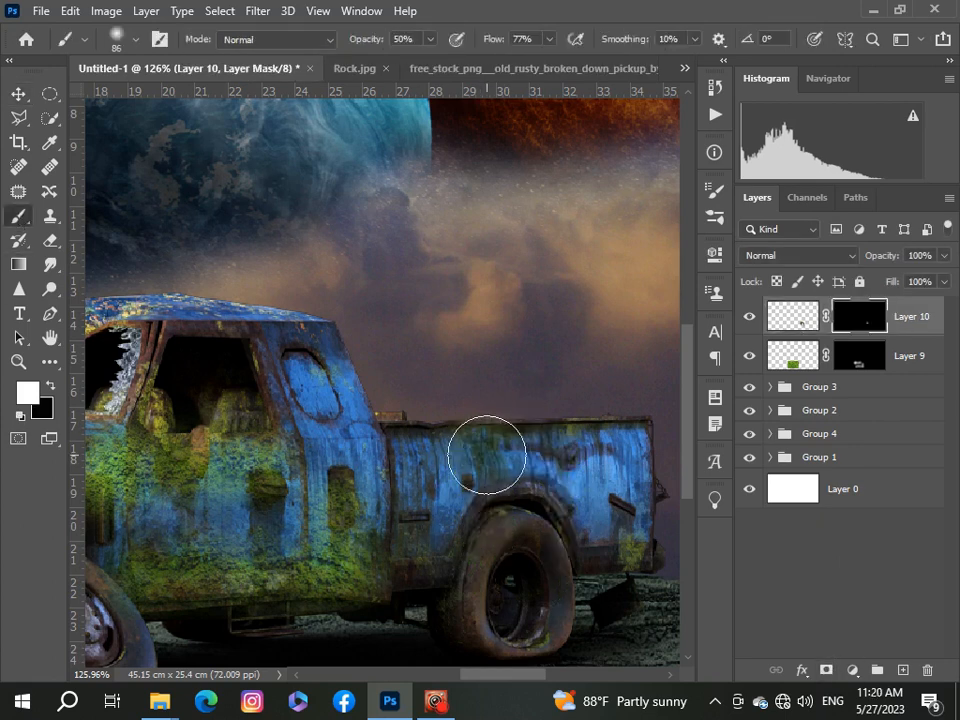
- Set the brush to a size of 18 px and an opacity of 100%
{"action": "left_click_drag", "start_coordinate": [489, 456], "coordinate": [503, 462]}
{"action": "key", "text": "ctrl+z"}
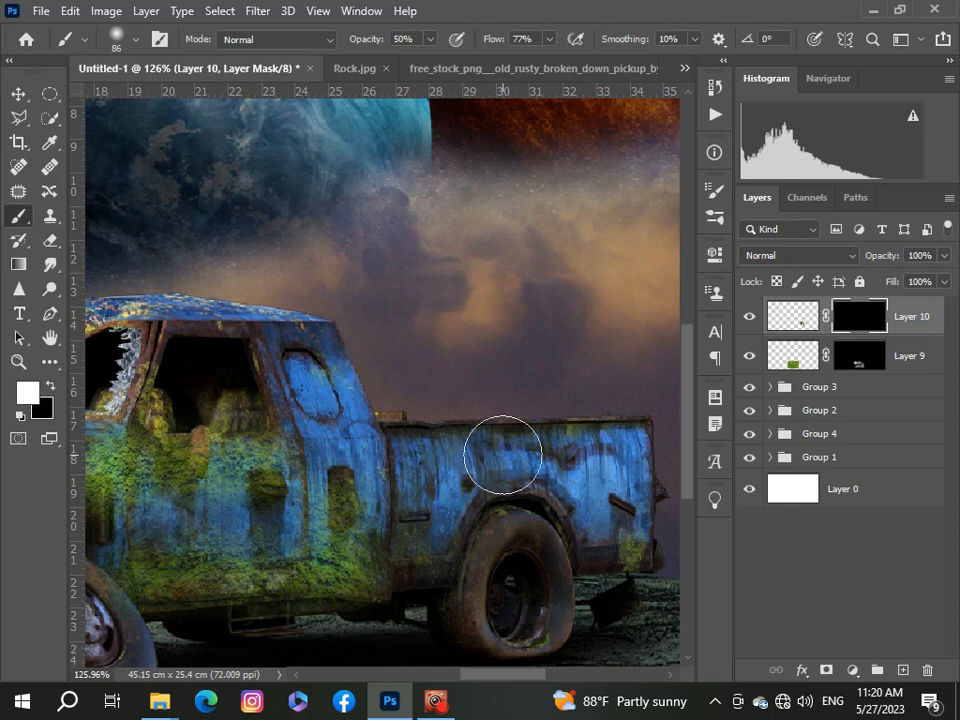
{"action": "left_click", "coordinate": [137, 40]}
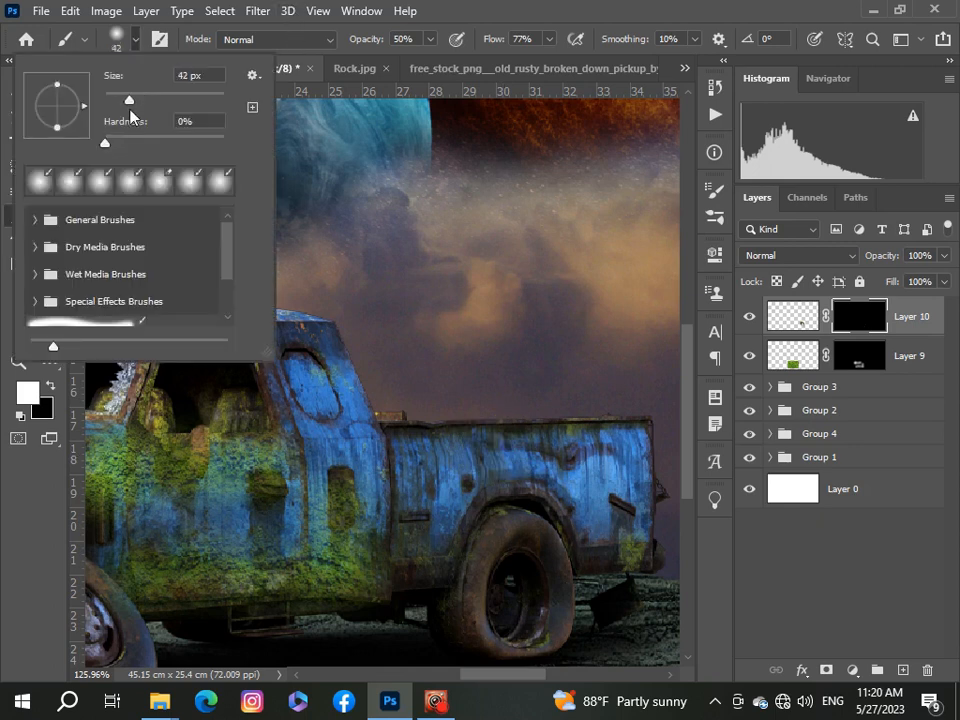
{"action": "left_click_drag", "start_coordinate": [103, 102], "coordinate": [116, 101]}
{"action": "left_click", "coordinate": [478, 436]}
{"action": "scroll", "coordinate": [466, 450], "scroll_direction": "up", "scroll_amount": 3}
{"action": "left_click", "coordinate": [430, 39]}
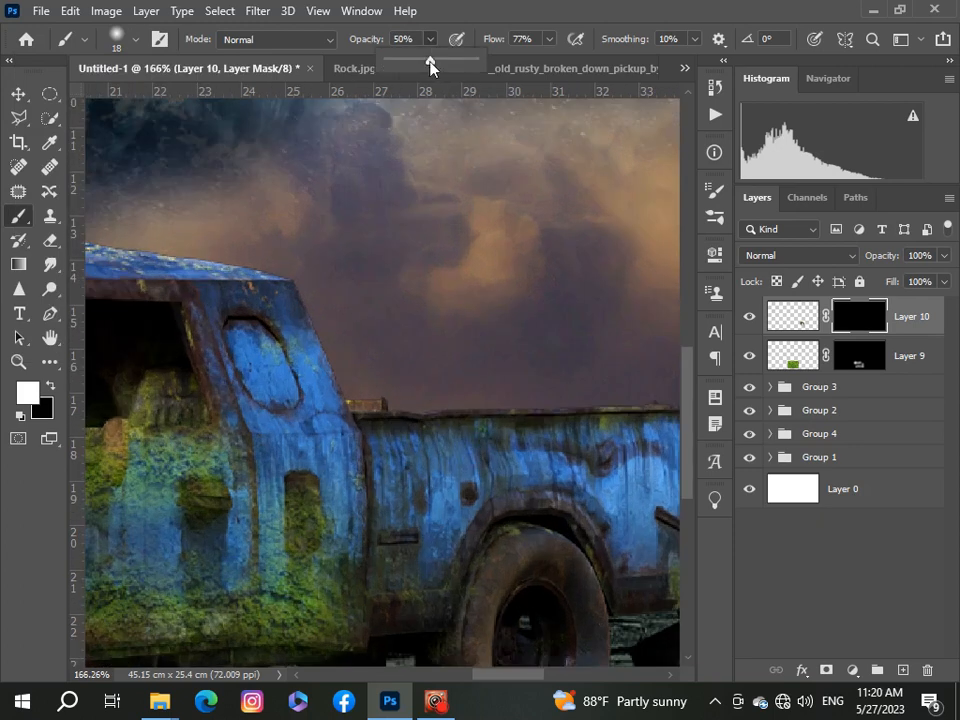
{"action": "left_click_drag", "start_coordinate": [428, 60], "coordinate": [473, 60]}
- Paint with white on Layer 10's mask to reveal ivy hanging from the bed's upper rim down around the rear wheel arch
{"action": "mouse_move", "coordinate": [457, 430]}
{"action": "left_mouse_down"}
{"action": "mouse_move", "coordinate": [547, 426]}
{"action": "mouse_move", "coordinate": [499, 444]}
{"action": "mouse_move", "coordinate": [535, 452]}
{"action": "mouse_move", "coordinate": [524, 467]}
{"action": "mouse_move", "coordinate": [499, 444]}
{"action": "mouse_move", "coordinate": [462, 438]}
{"action": "mouse_move", "coordinate": [523, 491]}
{"action": "mouse_move", "coordinate": [533, 548]}
{"action": "mouse_move", "coordinate": [535, 486]}
{"action": "mouse_move", "coordinate": [548, 482]}
{"action": "mouse_move", "coordinate": [553, 495]}
{"action": "mouse_move", "coordinate": [524, 517]}
{"action": "left_mouse_up"}
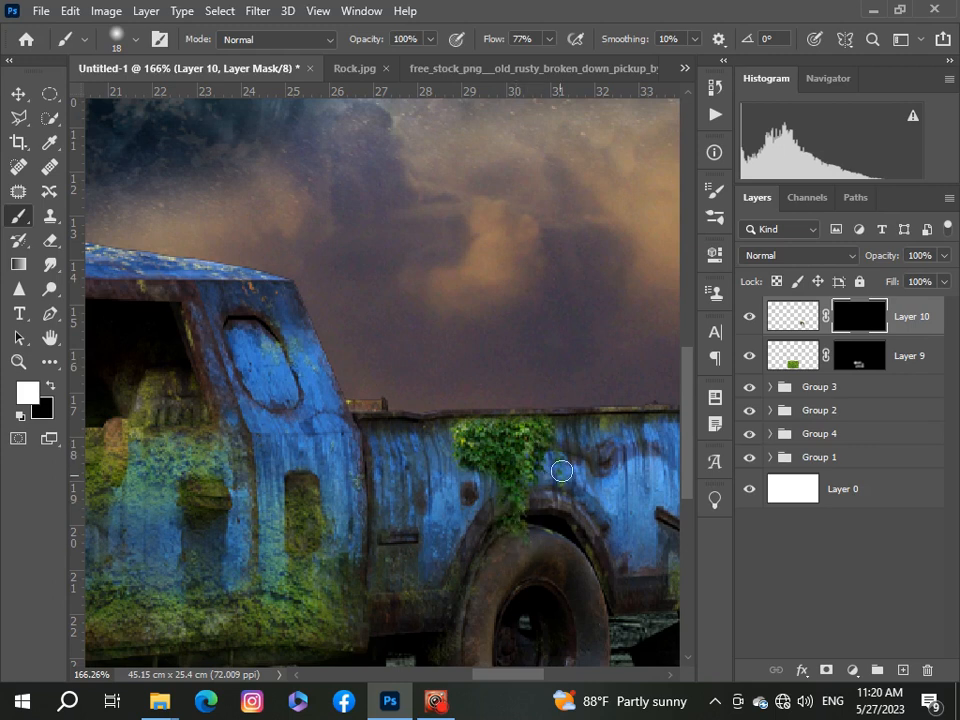
{"action": "mouse_move", "coordinate": [561, 470]}
{"action": "left_mouse_down"}
{"action": "mouse_move", "coordinate": [529, 474]}
{"action": "mouse_move", "coordinate": [446, 440]}
{"action": "mouse_move", "coordinate": [591, 454]}
{"action": "mouse_move", "coordinate": [613, 438]}
{"action": "mouse_move", "coordinate": [610, 597]}
{"action": "mouse_move", "coordinate": [580, 560]}
{"action": "left_mouse_up"}
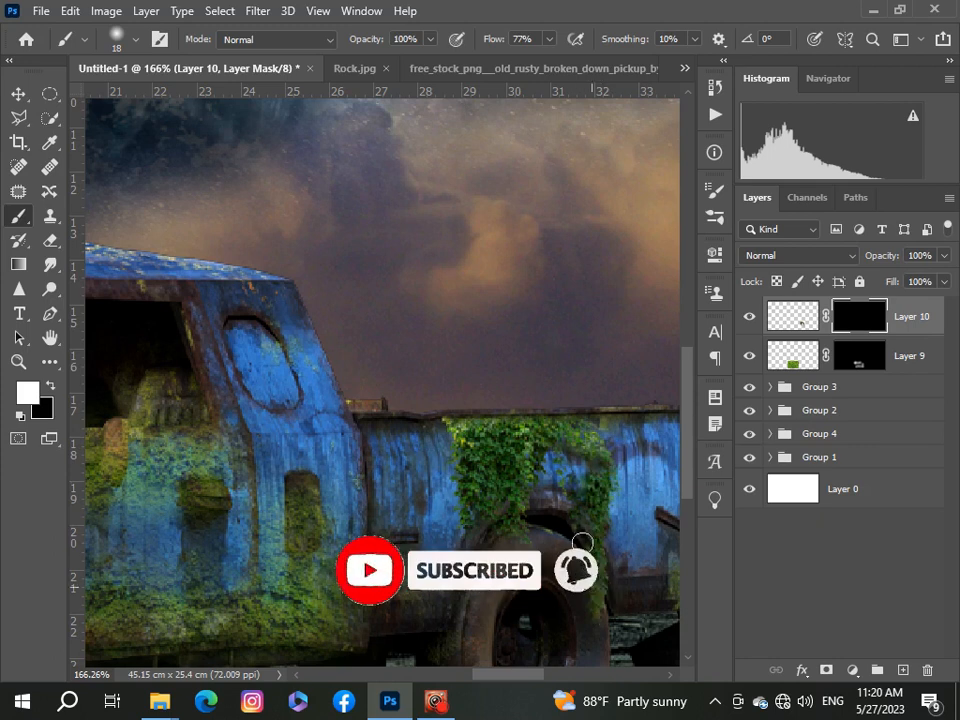
{"action": "left_click_drag", "start_coordinate": [571, 460], "coordinate": [552, 503]}
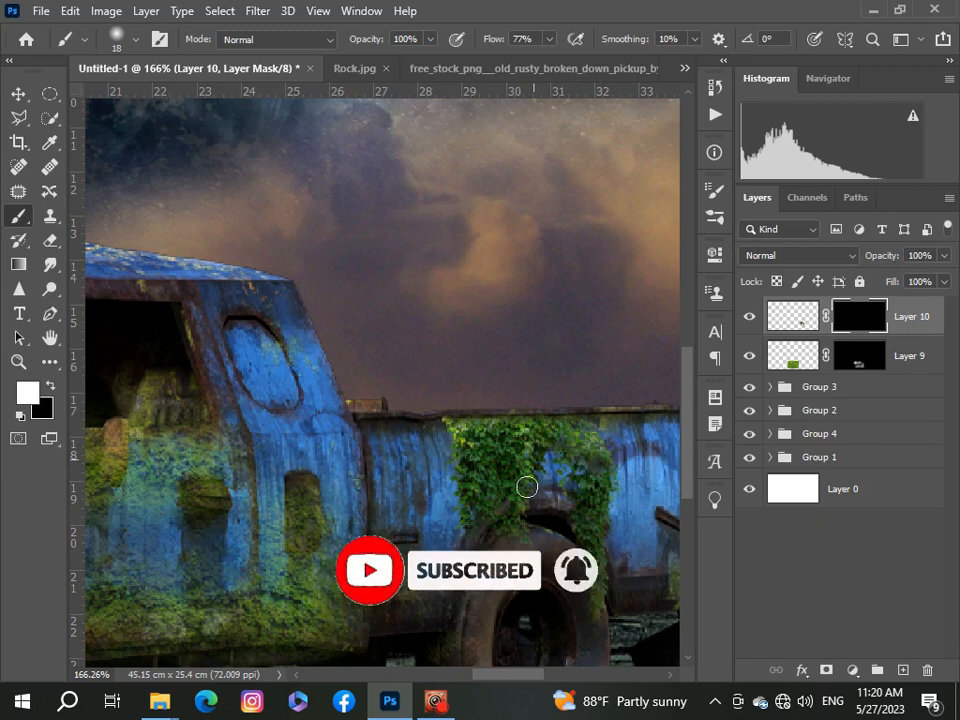
{"action": "scroll", "coordinate": [527, 487], "scroll_direction": "down", "scroll_amount": 5}
{"action": "scroll", "coordinate": [521, 489], "scroll_direction": "up", "scroll_amount": 4}
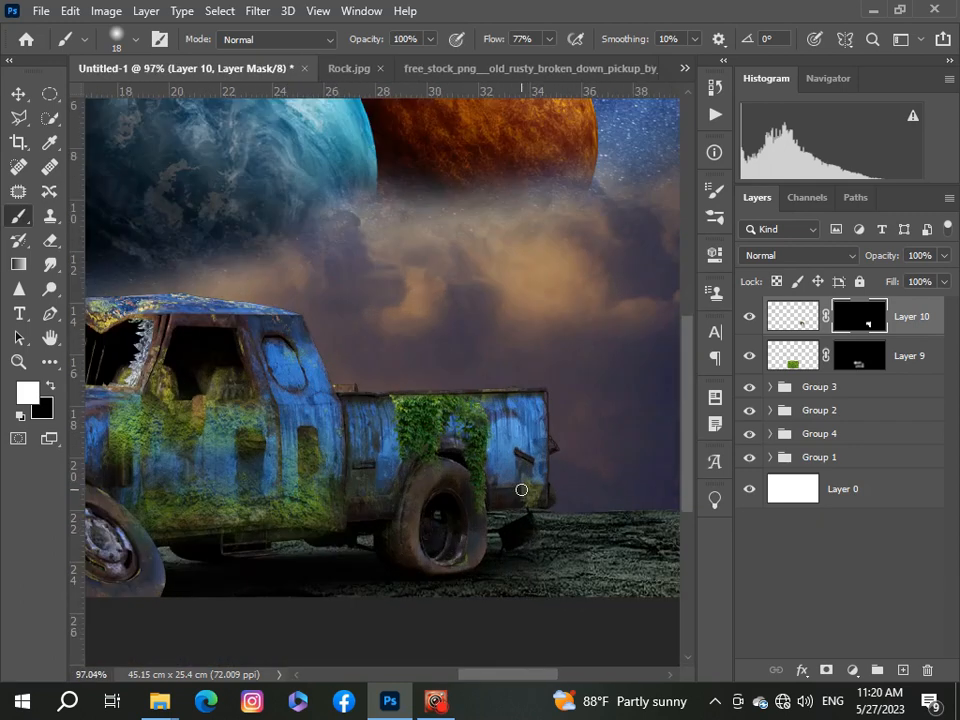
{"action": "scroll", "coordinate": [521, 489], "scroll_direction": "down", "scroll_amount": 3}
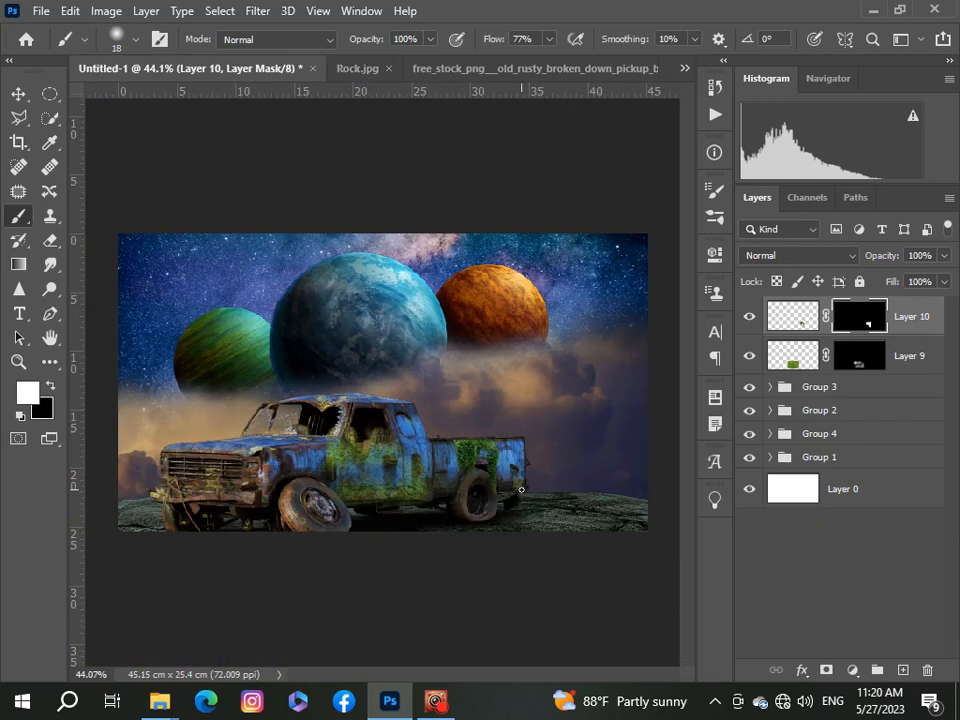
- Duplicate the masked ivy on Layer 10, move the copy along the bed rim toward the tailgate, and deselect all layers
{"action": "left_click", "coordinate": [774, 330]}
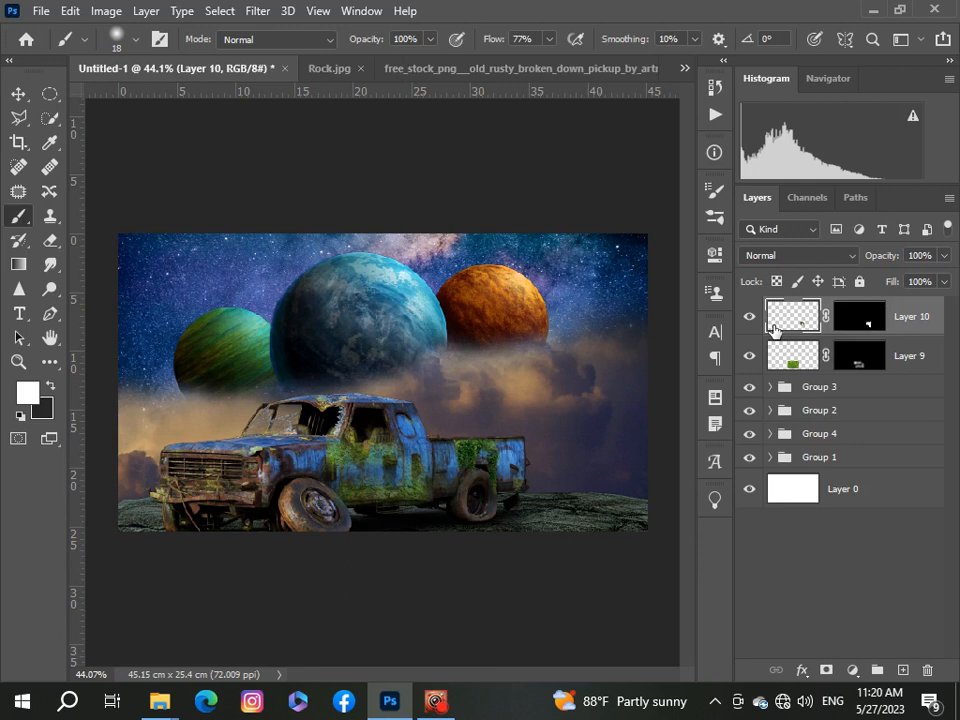
{"action": "key", "text": "ctrl+j"}
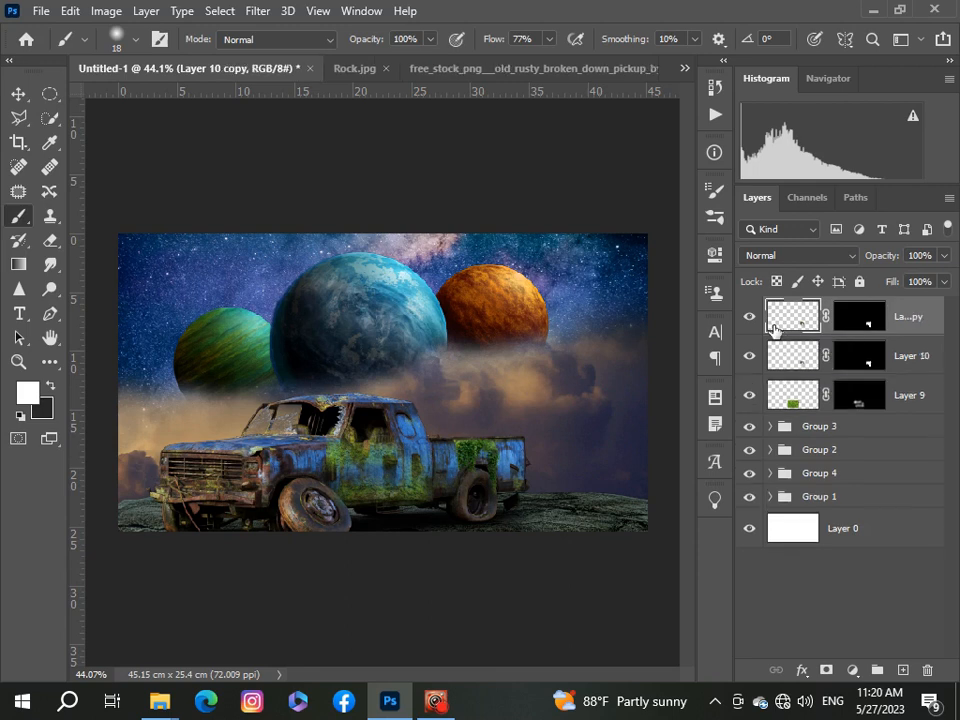
{"action": "key", "text": "v"}
{"action": "scroll", "coordinate": [555, 445], "scroll_direction": "up", "scroll_amount": 3}
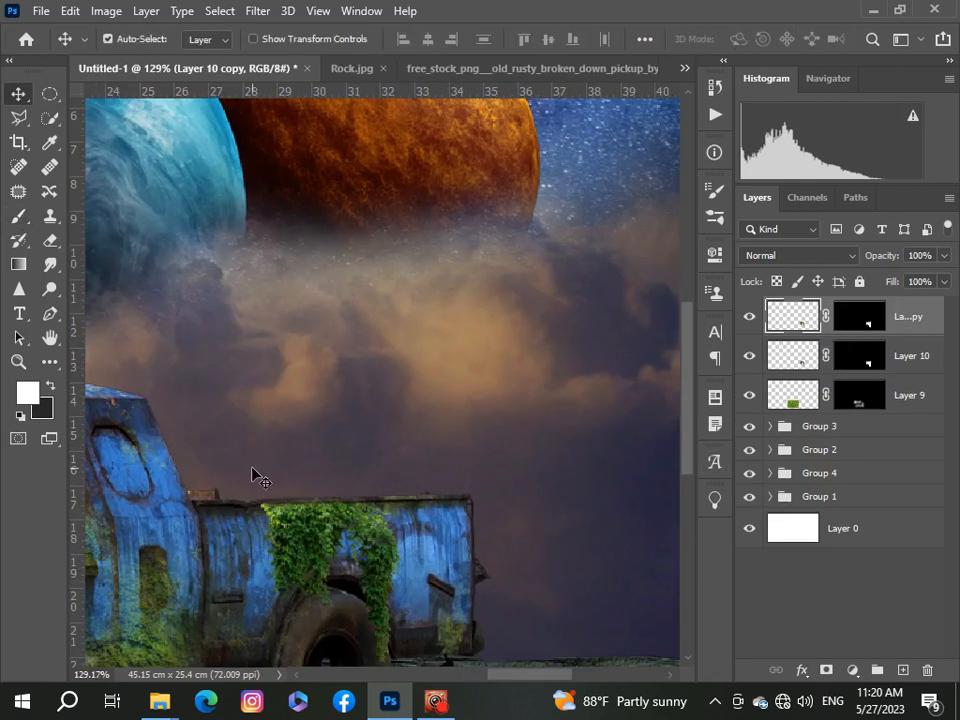
{"action": "left_click_drag", "start_coordinate": [352, 517], "coordinate": [446, 516]}
{"action": "scroll", "coordinate": [447, 522], "scroll_direction": "down", "scroll_amount": 3}
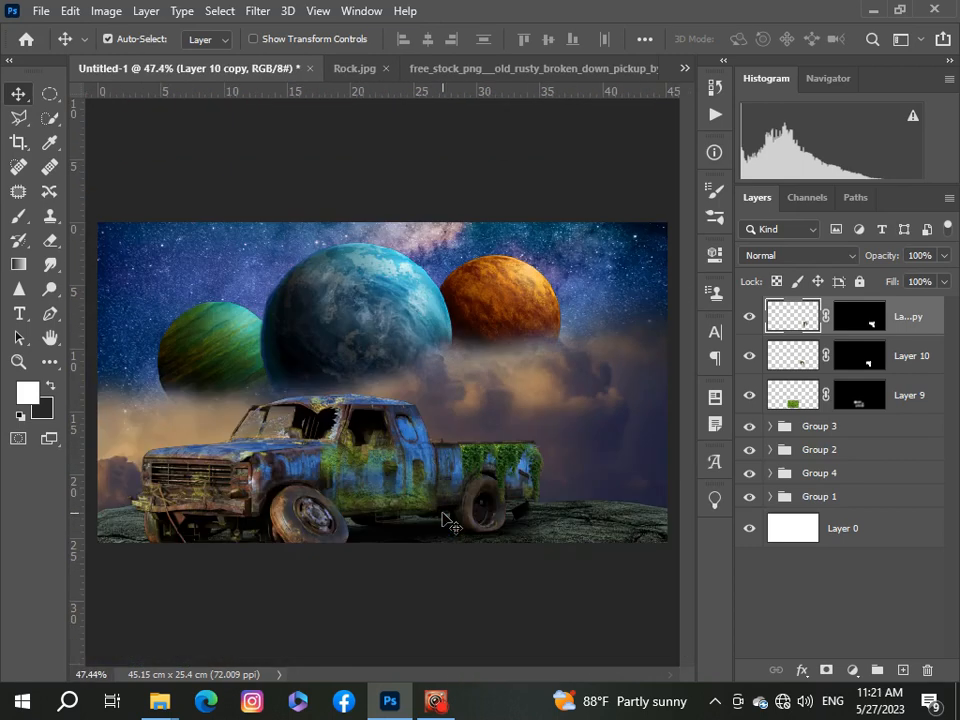
{"action": "left_click", "coordinate": [853, 602]}
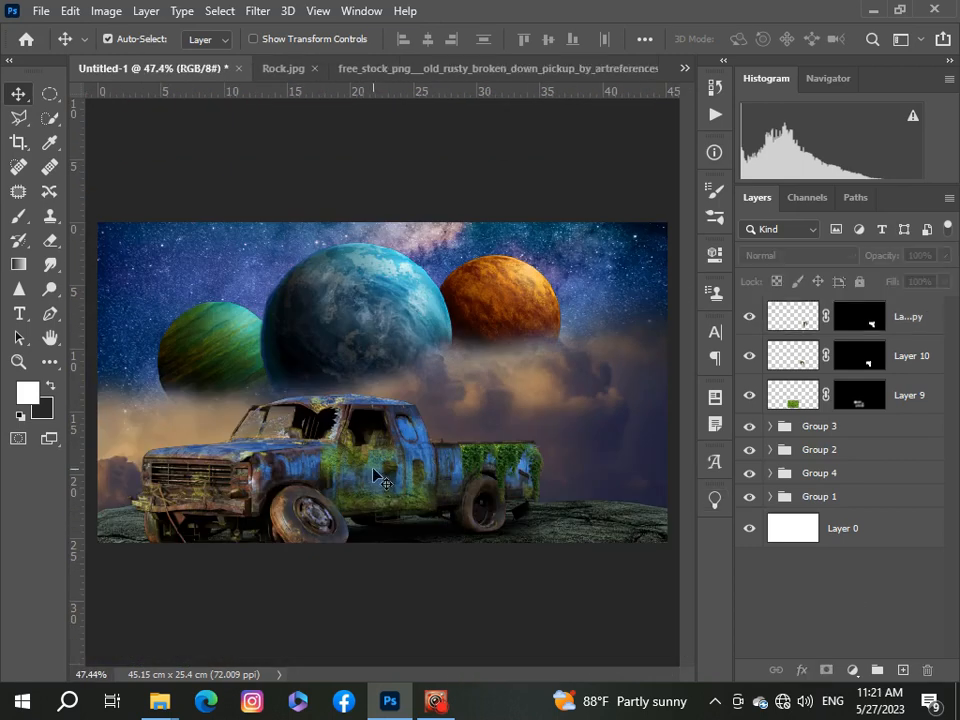
{"action": "scroll", "coordinate": [378, 468], "scroll_direction": "down", "scroll_amount": 1}
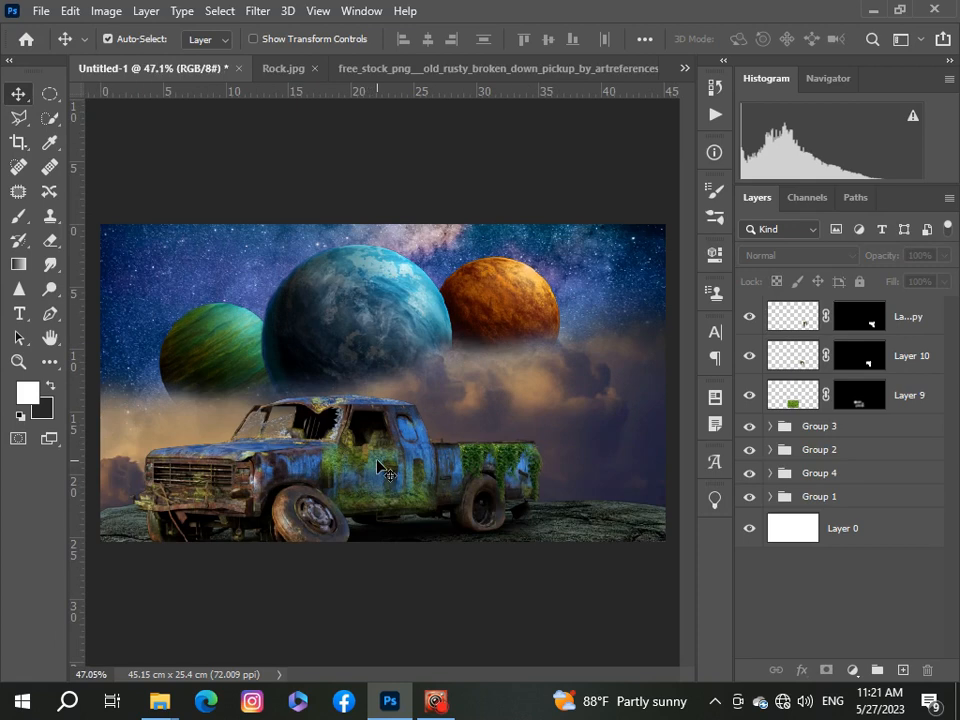
- Open the hanging ivy image pngegg (97).png from the stock folder
{"action": "left_click", "coordinate": [685, 68]}
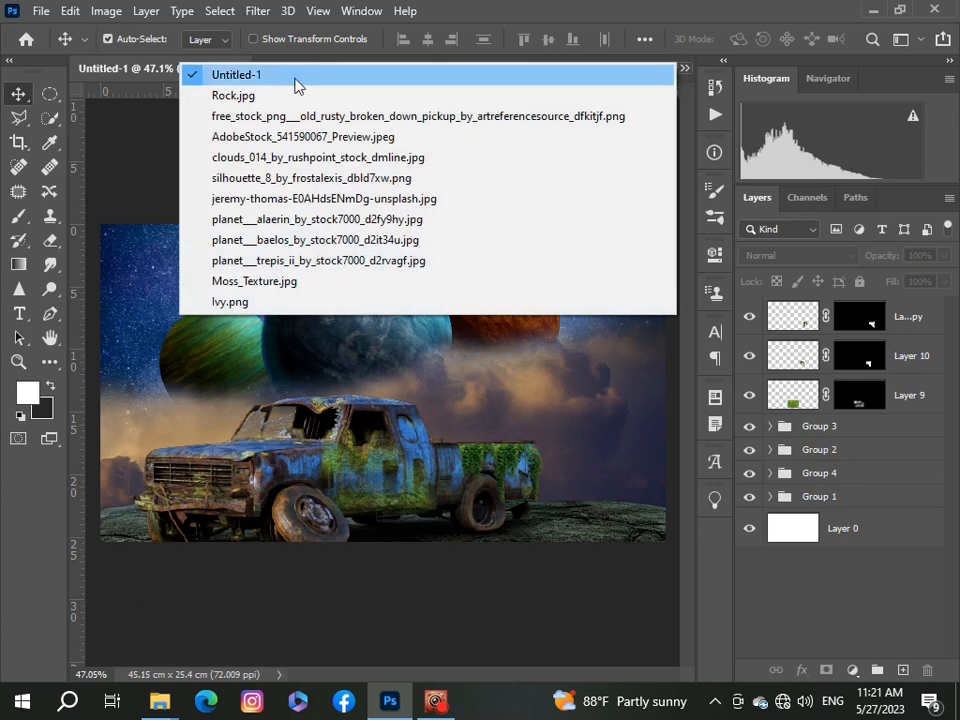
{"action": "left_click", "coordinate": [41, 10]}
{"action": "left_click", "coordinate": [50, 46]}
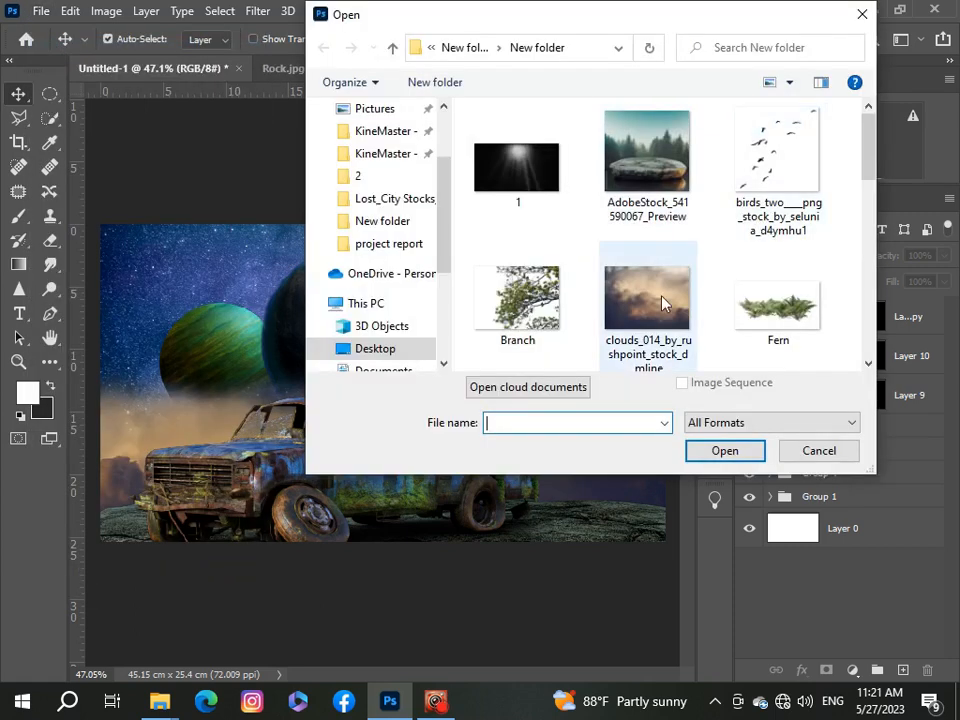
{"action": "scroll", "coordinate": [664, 305], "scroll_direction": "down", "scroll_amount": 5}
{"action": "scroll", "coordinate": [664, 305], "scroll_direction": "up", "scroll_amount": 1}
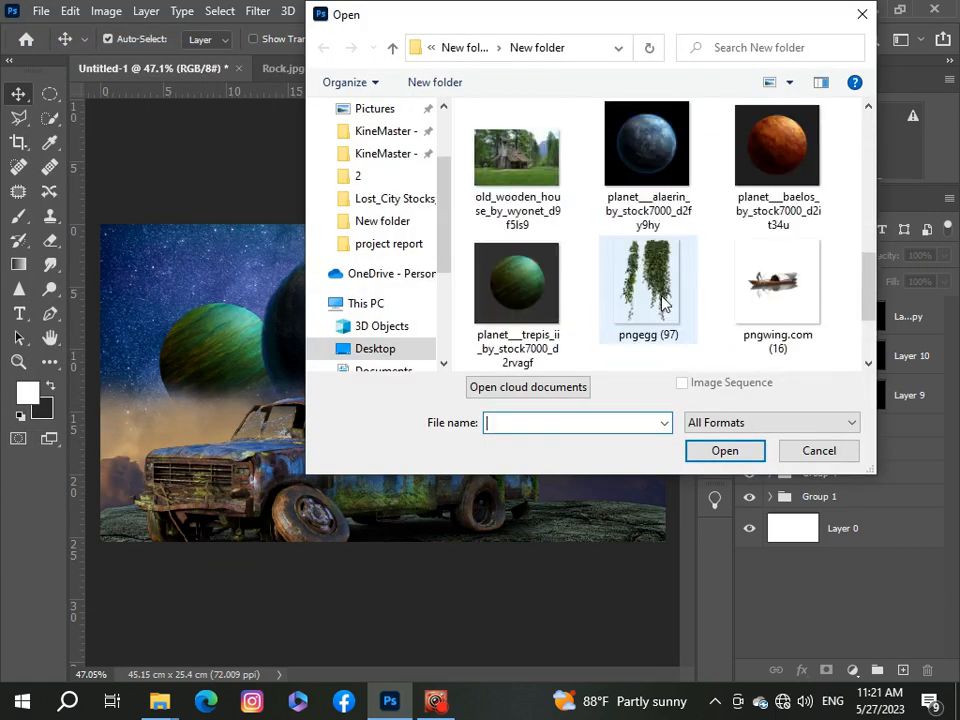
{"action": "left_click", "coordinate": [660, 305]}
{"action": "left_click", "coordinate": [705, 452]}
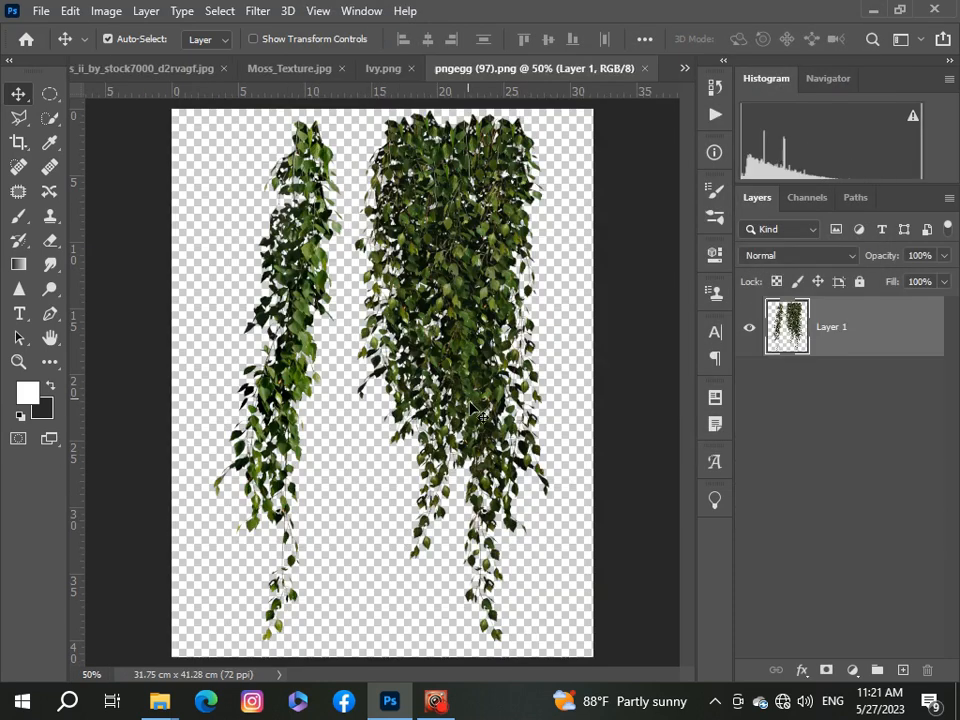
- Copy the hanging ivy and paste it into Untitled-1 as a new layer above the Layer 10 copy
{"action": "key", "text": "ctrl"}
{"action": "left_click", "coordinate": [683, 71]}
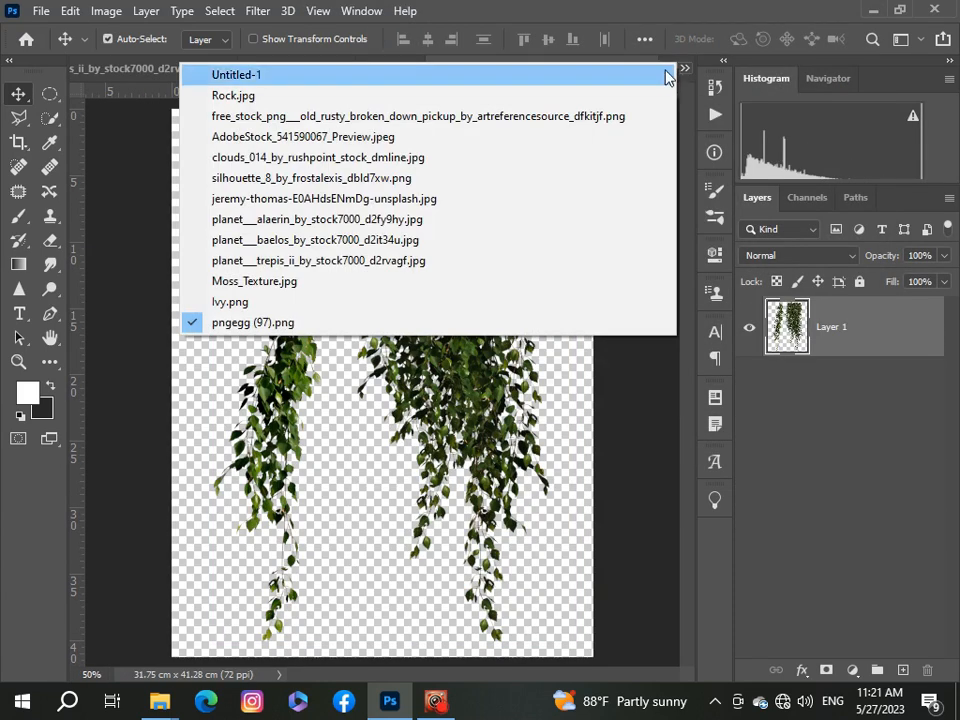
{"action": "left_click", "coordinate": [664, 74]}
{"action": "left_click", "coordinate": [935, 327]}
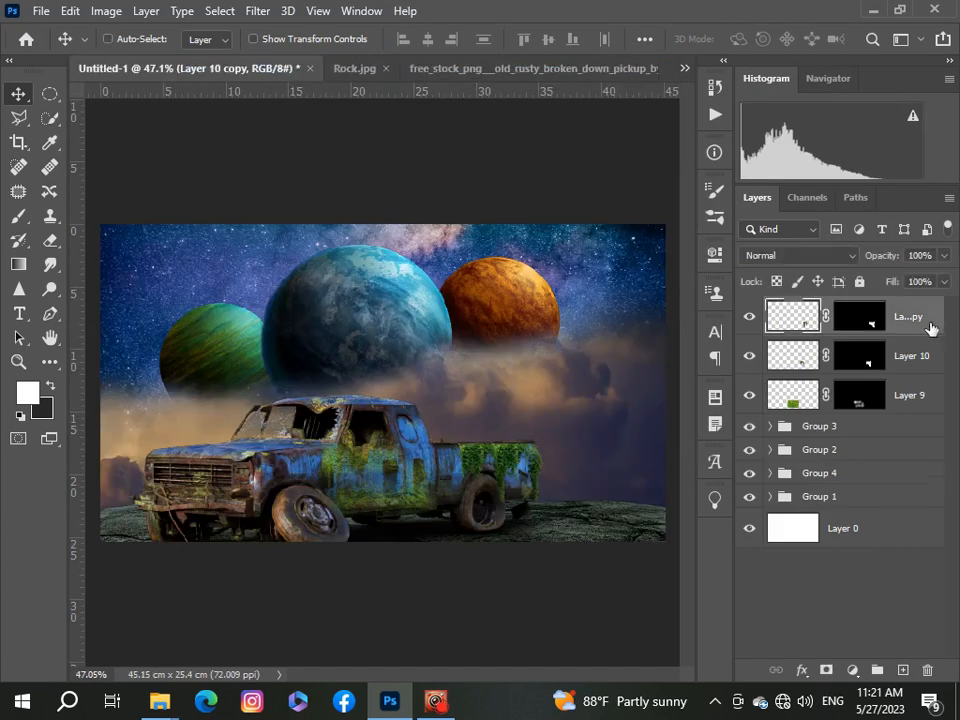
{"action": "key", "text": "ctrl+v"}
- Scale the pasted ivy to 19.45% and place it hanging over the pickup's front grille
{"action": "key", "text": "ctrl+t"}
{"action": "key", "text": "ctrl+0"}
{"action": "left_click_drag", "start_coordinate": [450, 538], "coordinate": [332, 354]}
{"action": "scroll", "coordinate": [335, 355], "scroll_direction": "up", "scroll_amount": 5}
{"action": "left_click_drag", "start_coordinate": [254, 273], "coordinate": [176, 545]}
{"action": "left_click", "coordinate": [180, 545]}
{"action": "scroll", "coordinate": [170, 520], "scroll_direction": "down", "scroll_amount": 3}
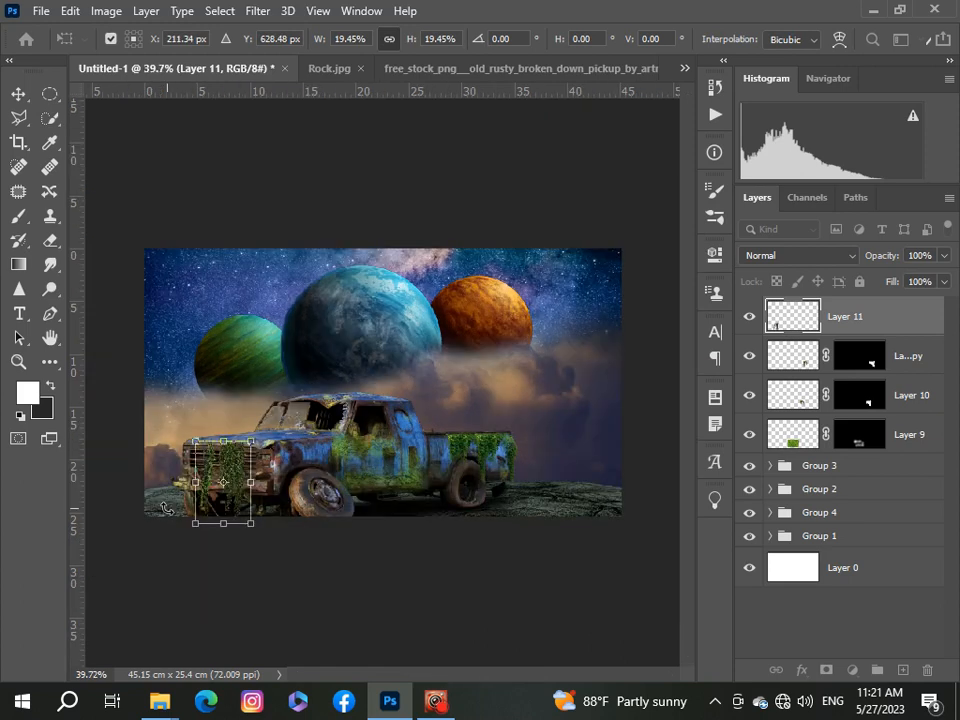
{"action": "mouse_move", "coordinate": [233, 467]}
{"action": "left_mouse_down"}
{"action": "mouse_move", "coordinate": [272, 467]}
{"action": "mouse_move", "coordinate": [243, 466]}
{"action": "left_mouse_up"}
{"action": "key", "text": "Return"}
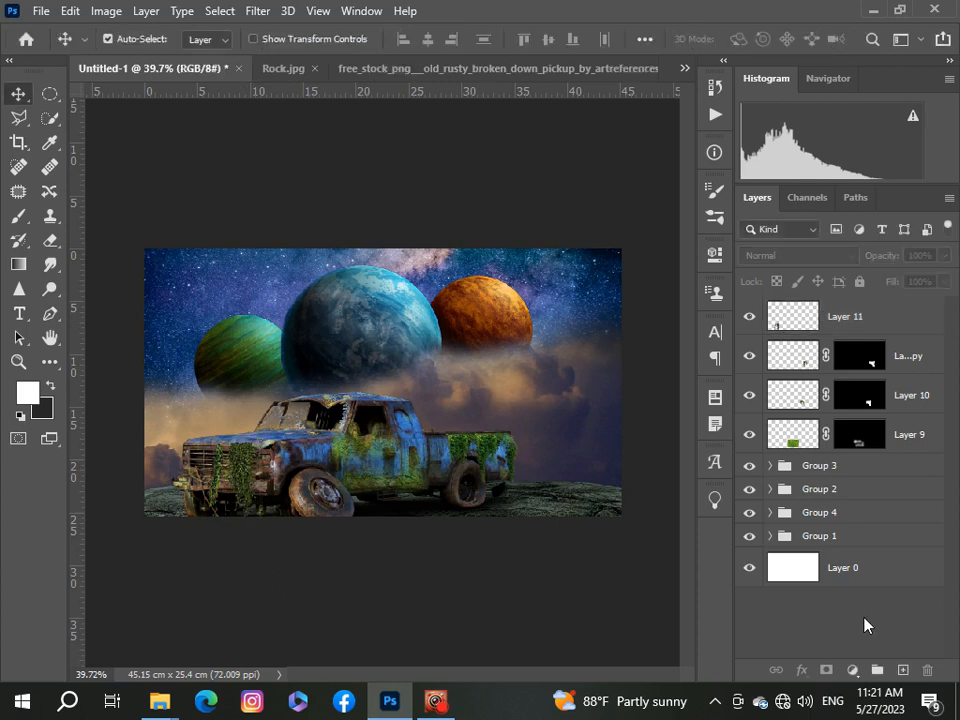
- Add a layer mask to the grille ivy on Layer 11, invert it to black, and activate the Brush tool
{"action": "left_click", "coordinate": [825, 672]}
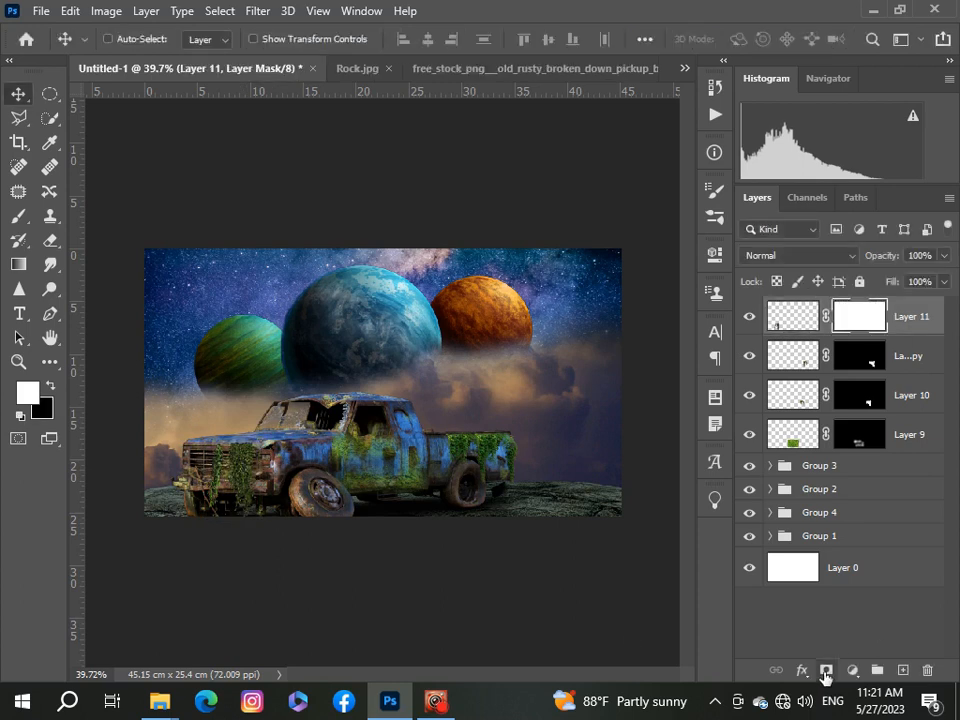
{"action": "key", "text": "ctrl+i"}
{"action": "left_click", "coordinate": [15, 212]}
{"action": "scroll", "coordinate": [237, 452], "scroll_direction": "up", "scroll_amount": 5}
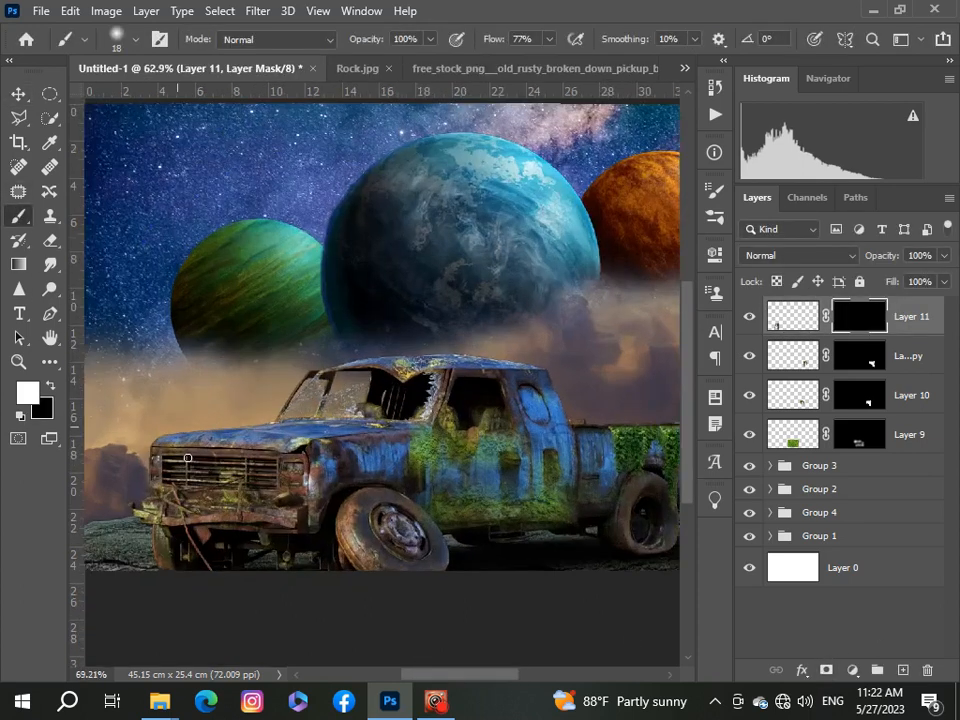
- Paint with a 58 px white brush on Layer 11's mask to reveal ivy over one side of the front grille
{"action": "left_click", "coordinate": [140, 40]}
{"action": "left_click_drag", "start_coordinate": [119, 97], "coordinate": [133, 100]}
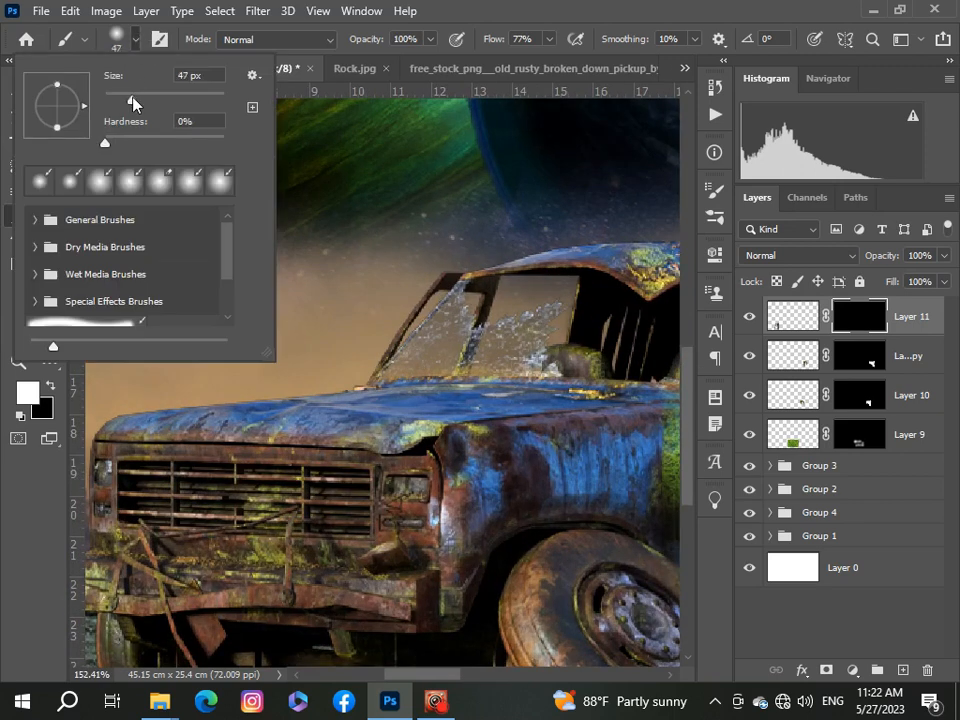
{"action": "mouse_move", "coordinate": [276, 462]}
{"action": "left_mouse_down"}
{"action": "mouse_move", "coordinate": [345, 484]}
{"action": "mouse_move", "coordinate": [306, 598]}
{"action": "mouse_move", "coordinate": [281, 568]}
{"action": "left_mouse_up"}
{"action": "scroll", "coordinate": [262, 574], "scroll_direction": "down", "scroll_amount": 5}
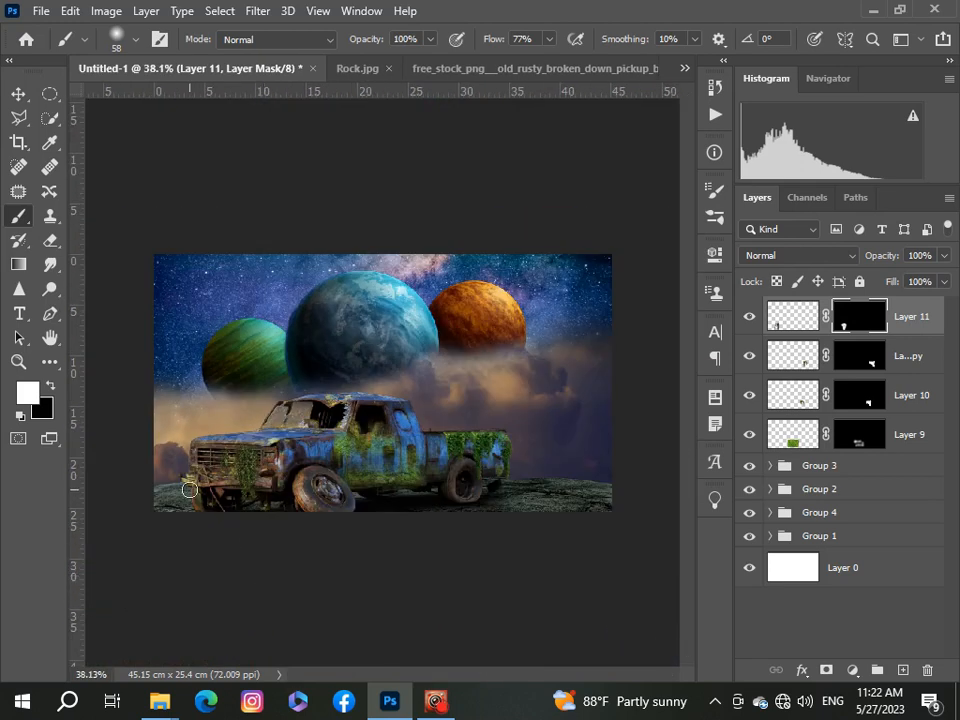
{"action": "left_click", "coordinate": [18, 94]}
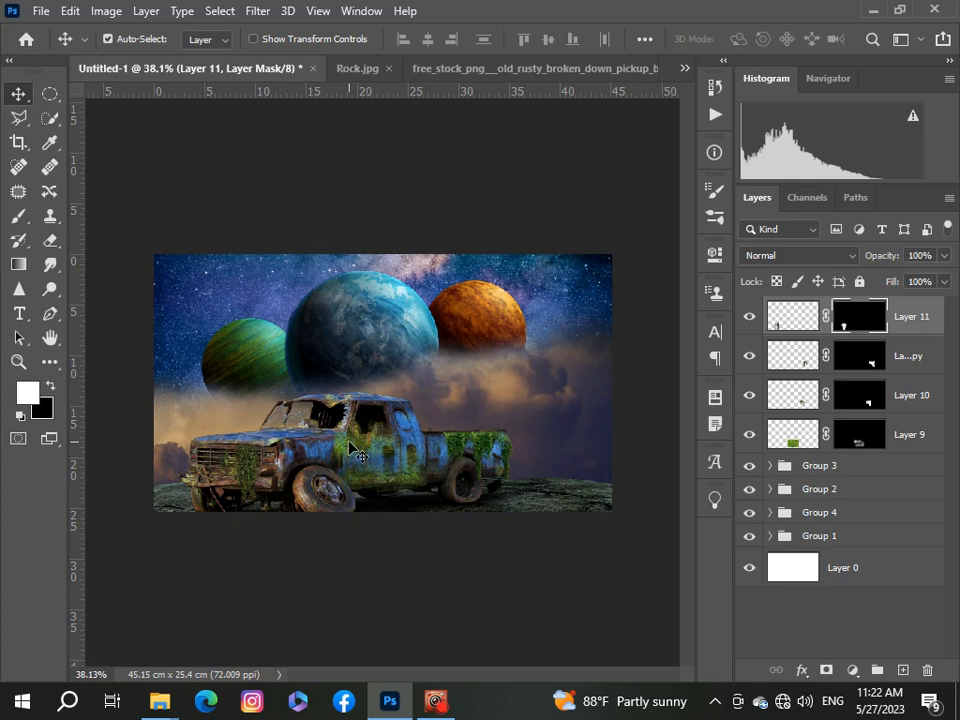
{"action": "scroll", "coordinate": [367, 463], "scroll_direction": "up", "scroll_amount": 1}
{"action": "scroll", "coordinate": [367, 463], "scroll_direction": "down", "scroll_amount": 2}
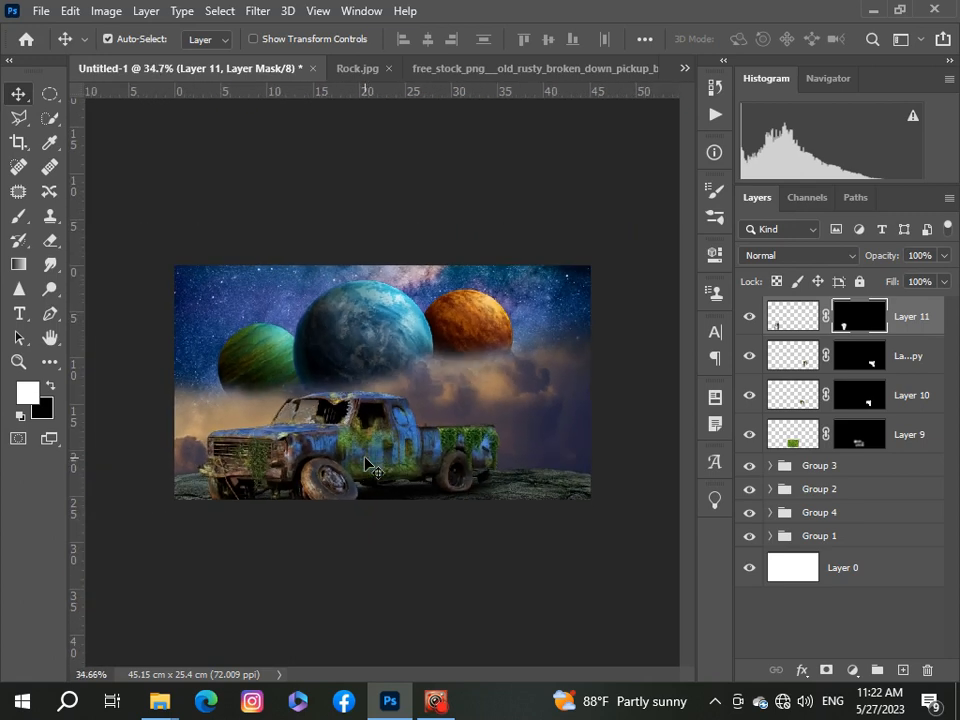
{"action": "scroll", "coordinate": [213, 467], "scroll_direction": "up", "scroll_amount": 2}
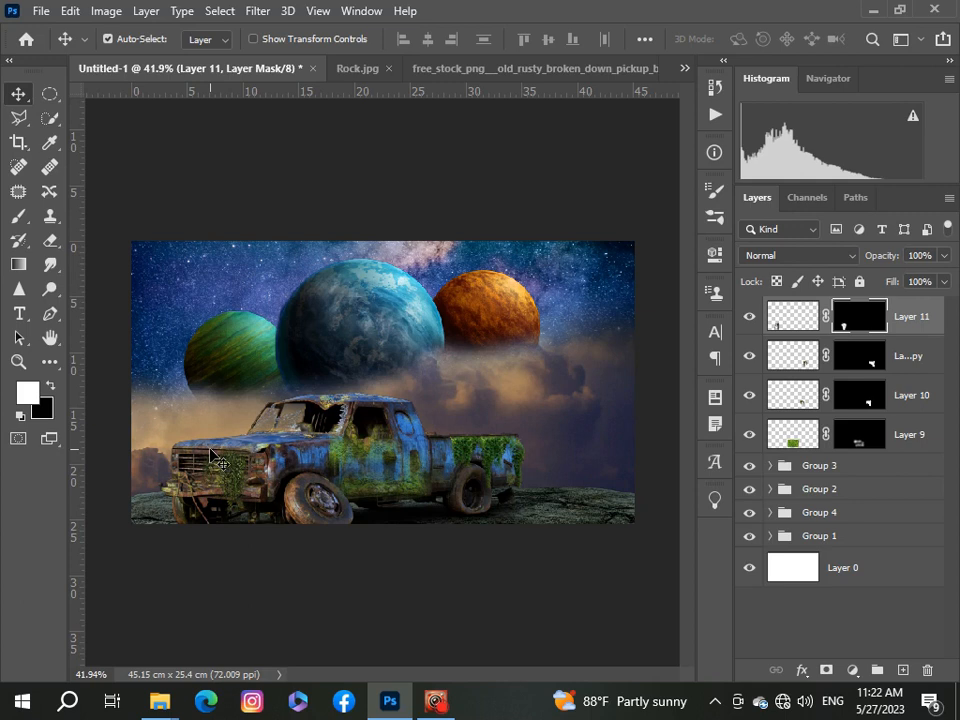
- Add a new empty layer above Layer 11 and set the foreground color to black
{"action": "left_click", "coordinate": [903, 670]}
{"action": "left_click", "coordinate": [27, 392]}
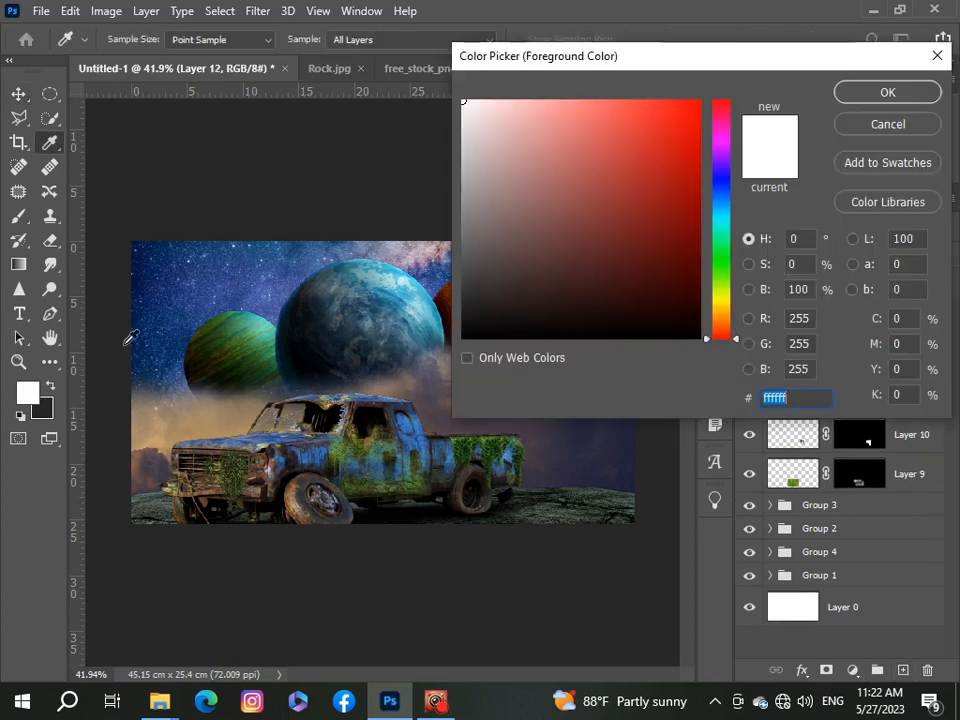
{"action": "left_click", "coordinate": [685, 335]}
{"action": "left_click", "coordinate": [853, 96]}
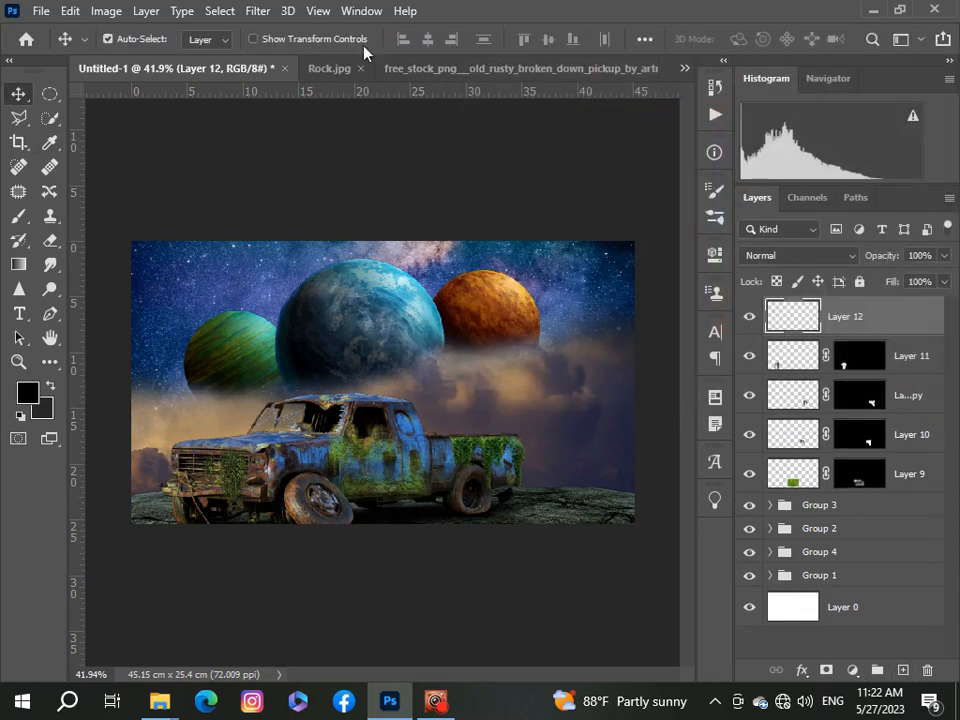
- Paint soft black shading over the pickup's front and wheels on Layer 12 with a 99 px brush at 24% opacity
{"action": "left_click", "coordinate": [17, 217]}
{"action": "left_click", "coordinate": [431, 40]}
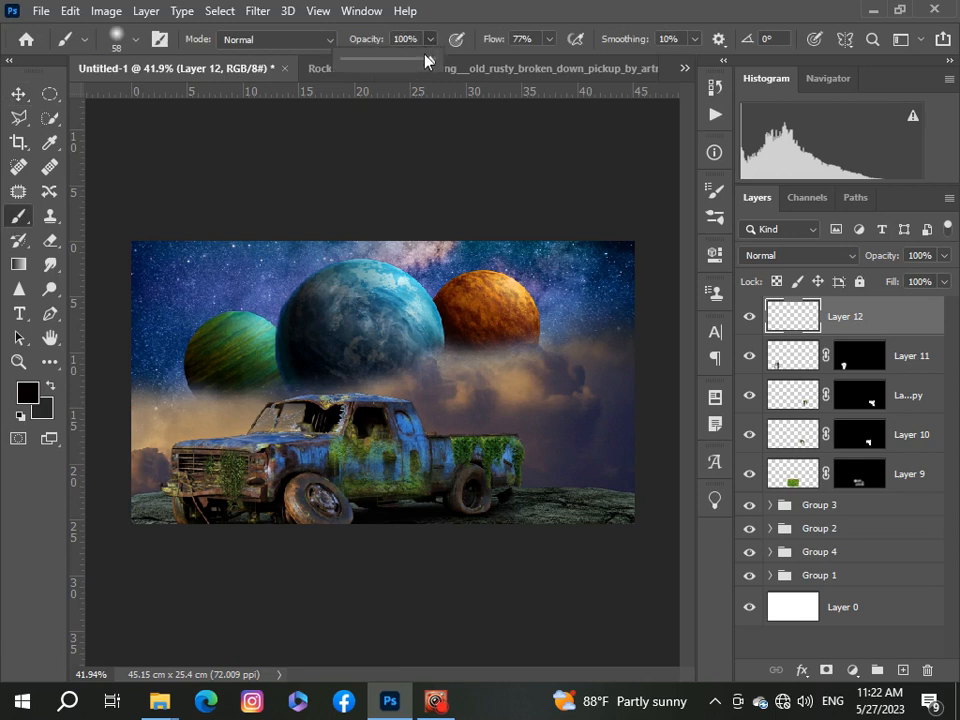
{"action": "left_click", "coordinate": [131, 42]}
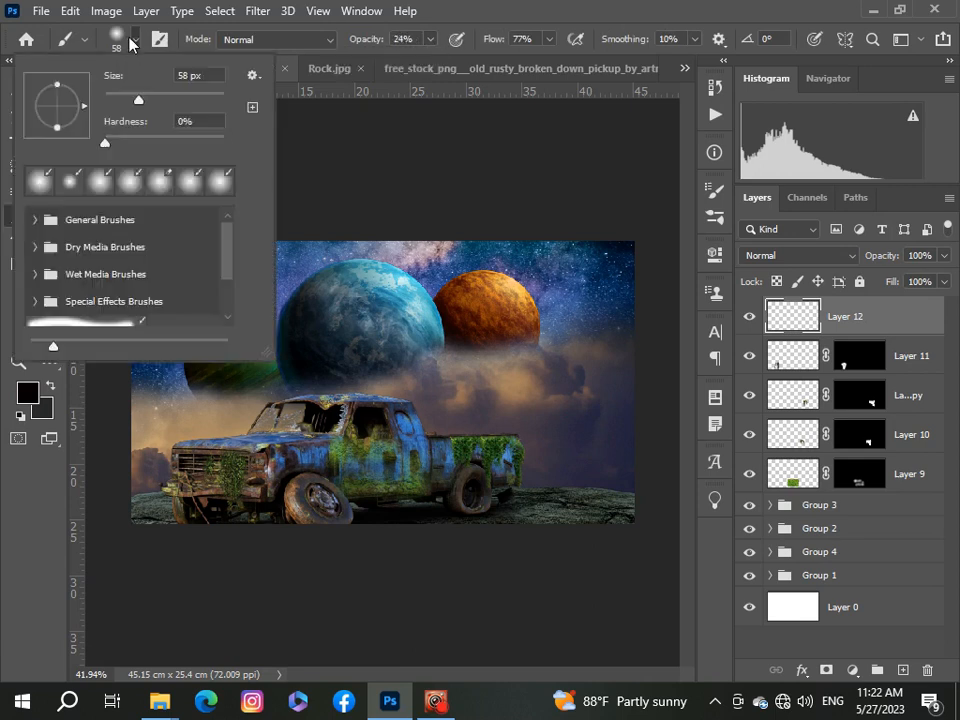
{"action": "left_click", "coordinate": [280, 536]}
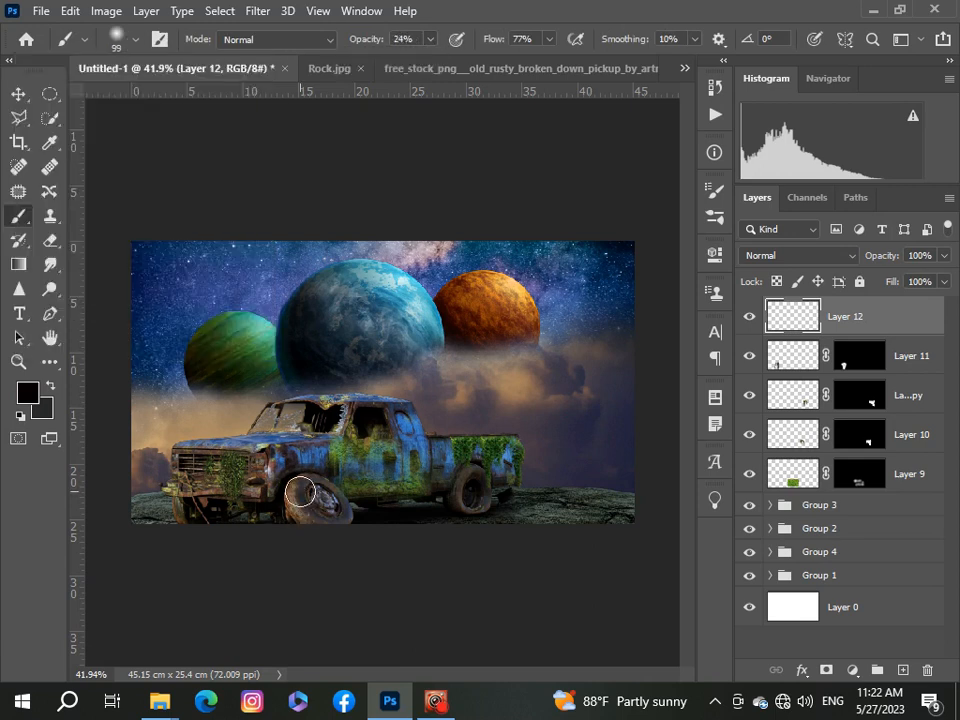
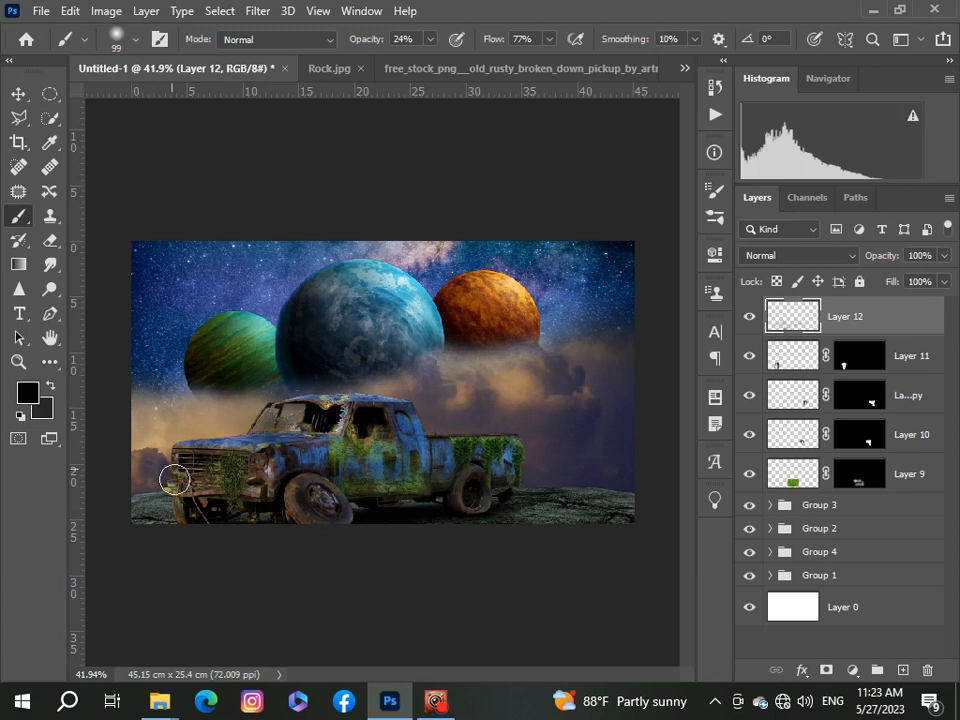
{"action": "scroll", "coordinate": [189, 512], "scroll_direction": "down", "scroll_amount": 4}
{"action": "scroll", "coordinate": [225, 490], "scroll_direction": "up", "scroll_amount": 6}
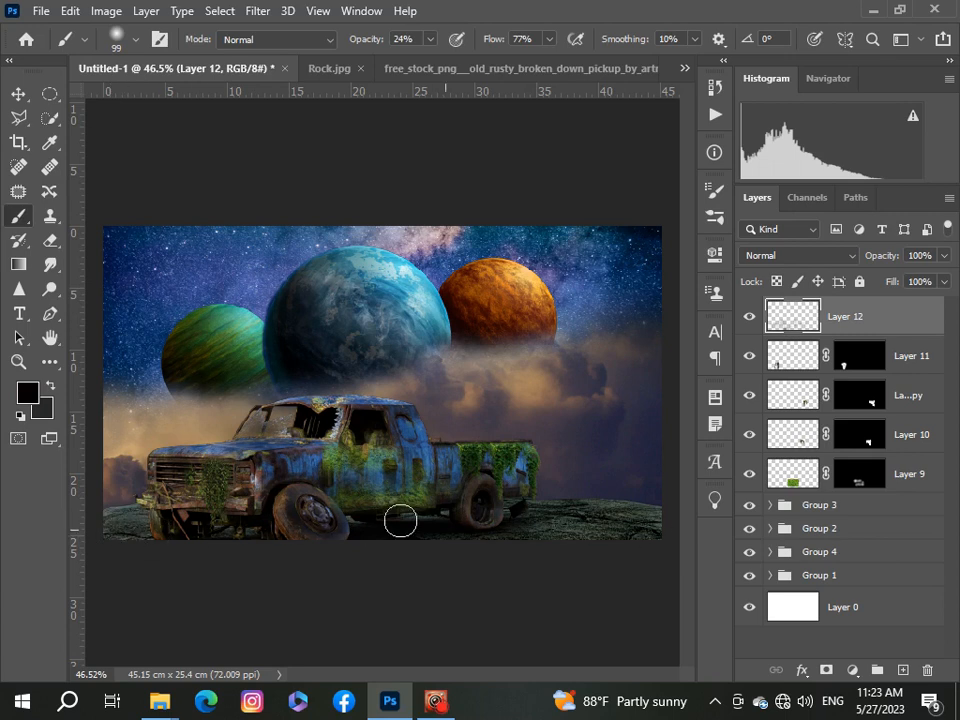
{"action": "scroll", "coordinate": [345, 510], "scroll_direction": "down", "scroll_amount": 1}
{"action": "scroll", "coordinate": [261, 339], "scroll_direction": "down", "scroll_amount": 2}
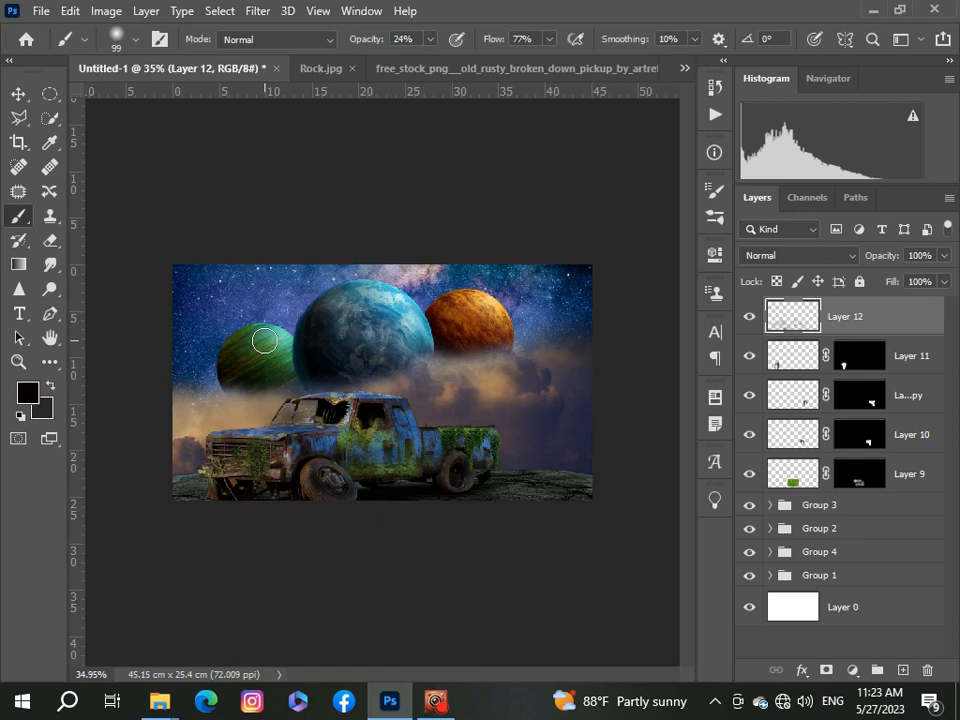
- Group the shading layer with all the ivy and moss layers, from Layer 12 down to Layer 9
{"action": "left_click", "coordinate": [931, 369], "text": "ctrl"}
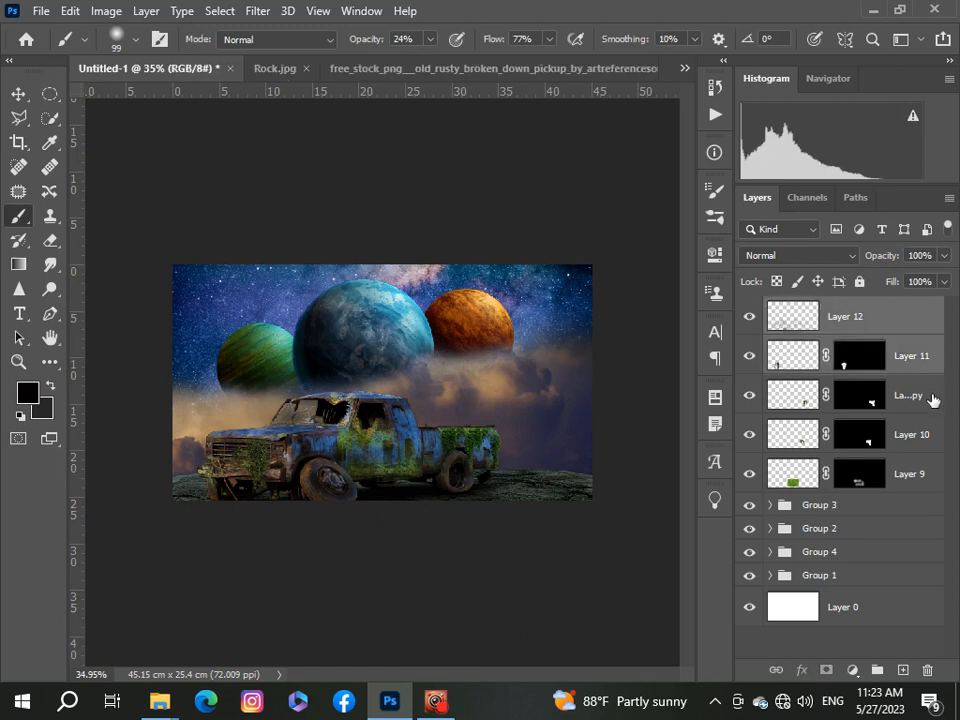
{"action": "left_click", "coordinate": [934, 401], "text": "ctrl"}
{"action": "left_click", "coordinate": [938, 446], "text": "ctrl"}
{"action": "left_click", "coordinate": [936, 480], "text": "ctrl"}
{"action": "key", "text": "ctrl+g"}
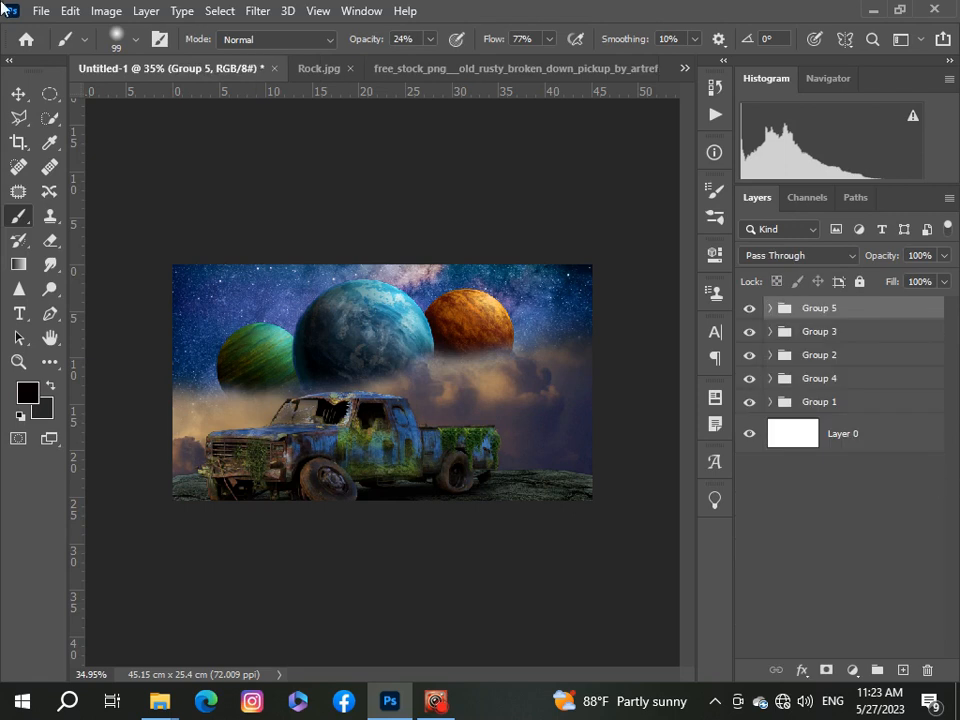
{"action": "scroll", "coordinate": [364, 452], "scroll_direction": "up", "scroll_amount": 2}
{"action": "scroll", "coordinate": [365, 455], "scroll_direction": "down", "scroll_amount": 1}
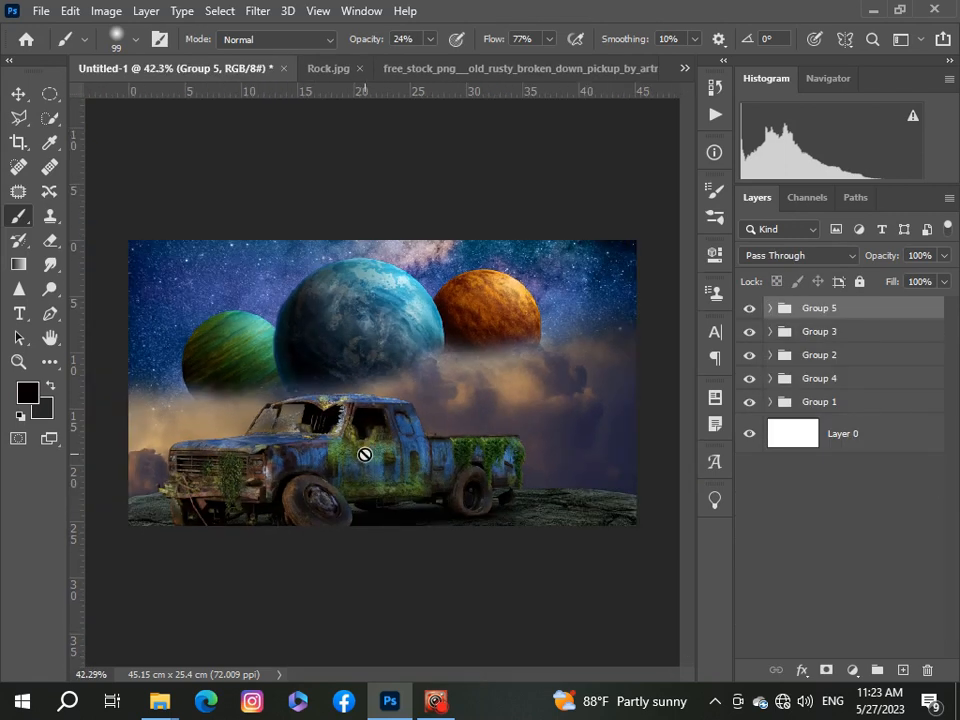
{"action": "left_click", "coordinate": [38, 12]}
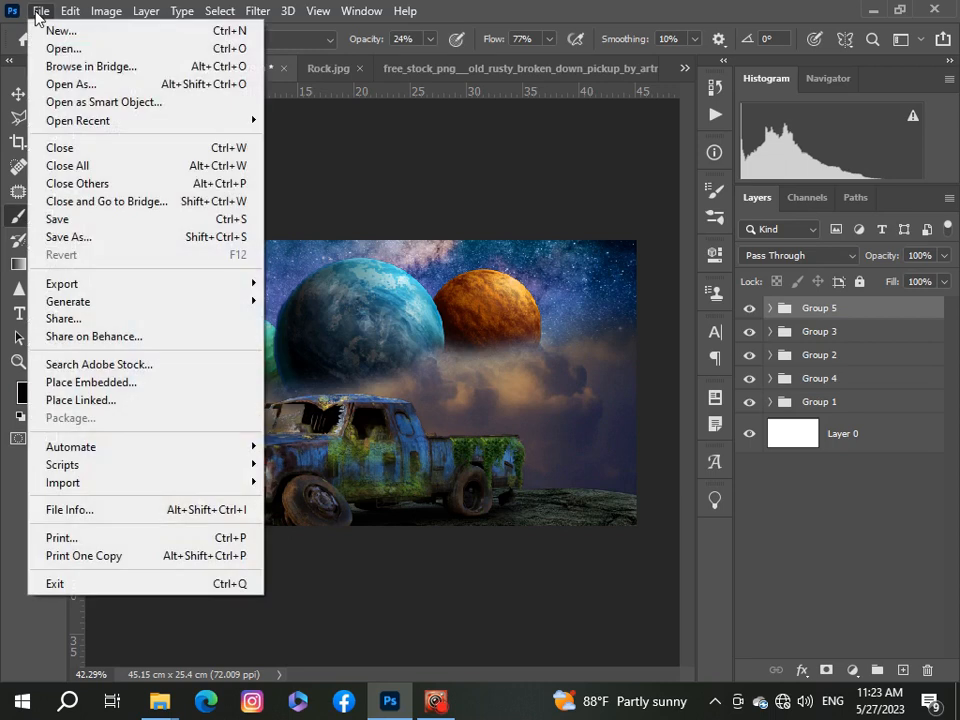
{"action": "left_click", "coordinate": [55, 47]}
{"action": "key", "text": "Escape"}
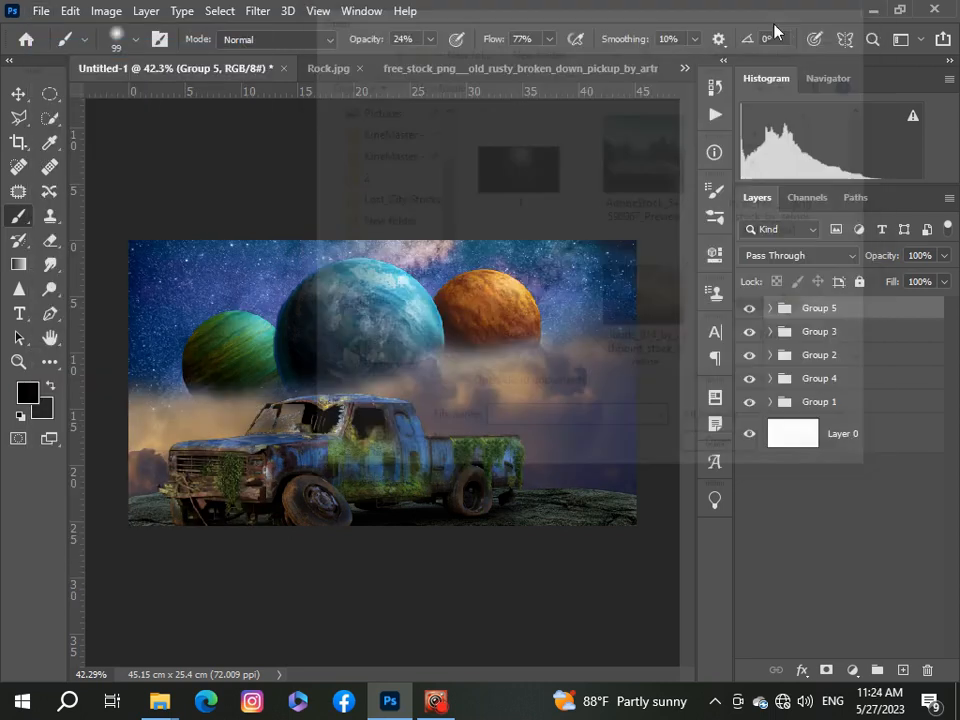
- Copy the woman with the umbrella from silhouette_8_by_frostalexis_dbld7xw.png and paste her into Untitled-1 above Group 5
{"action": "left_click", "coordinate": [685, 68]}
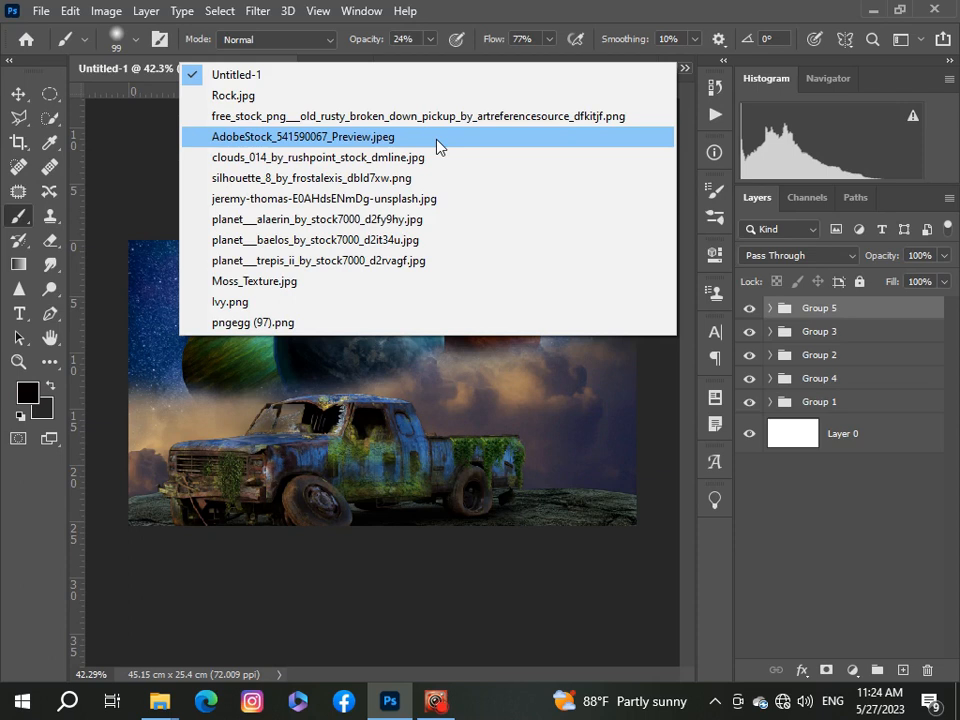
{"action": "left_click", "coordinate": [429, 178]}
{"action": "left_click", "coordinate": [19, 94]}
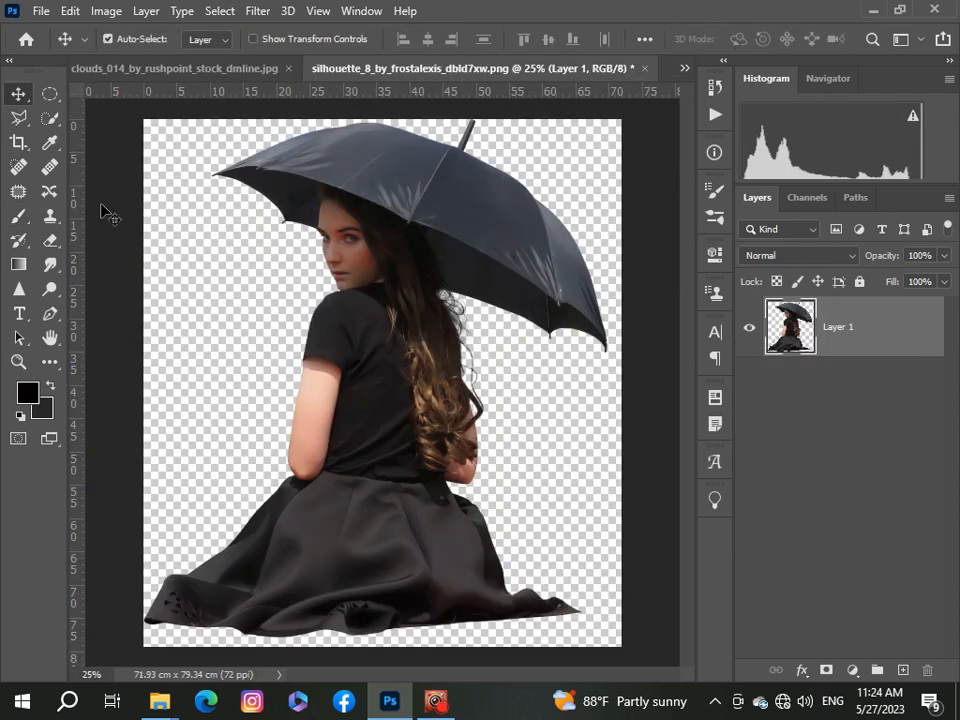
{"action": "key", "text": "ctrl"}
{"action": "left_click", "coordinate": [685, 68]}
{"action": "left_click", "coordinate": [612, 76]}
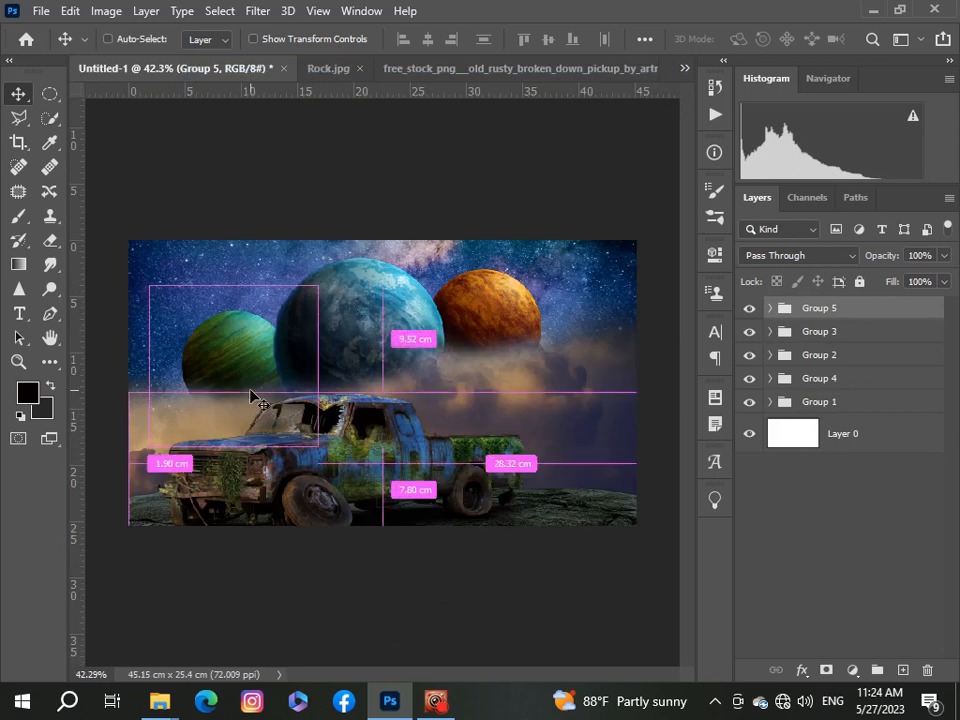
{"action": "key", "text": "ctrl+v"}
- Scale the woman with the umbrella to 10.34% and seat her on the front of the pickup's hood
{"action": "key", "text": "ctrl+t"}
{"action": "key", "text": "ctrl+0"}
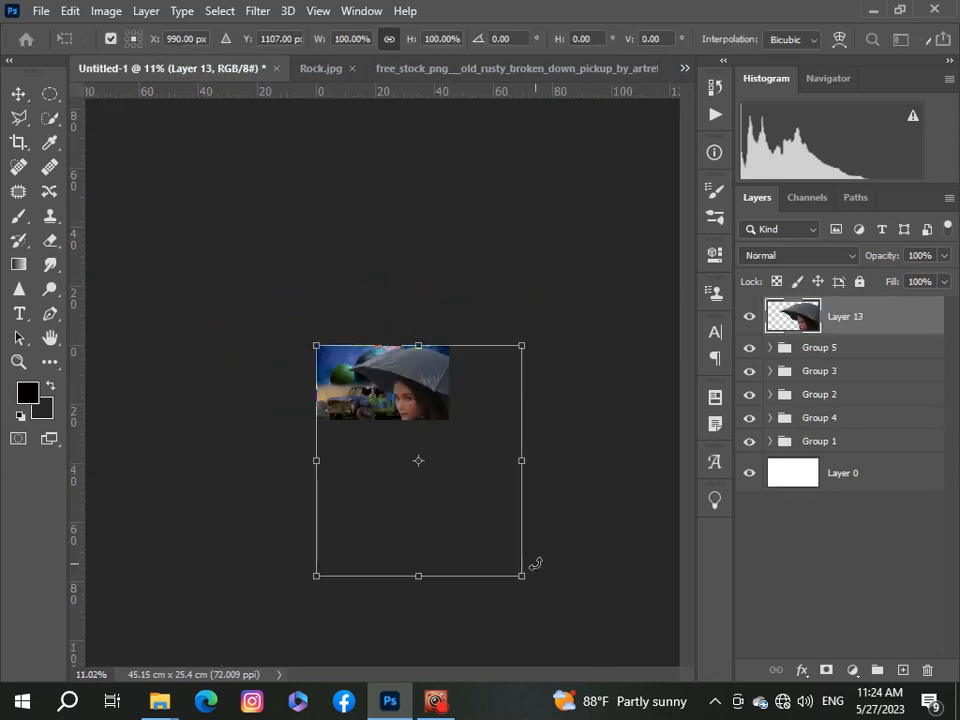
{"action": "left_click_drag", "start_coordinate": [519, 577], "coordinate": [345, 377]}
{"action": "scroll", "coordinate": [245, 399], "scroll_direction": "up", "scroll_amount": 15}
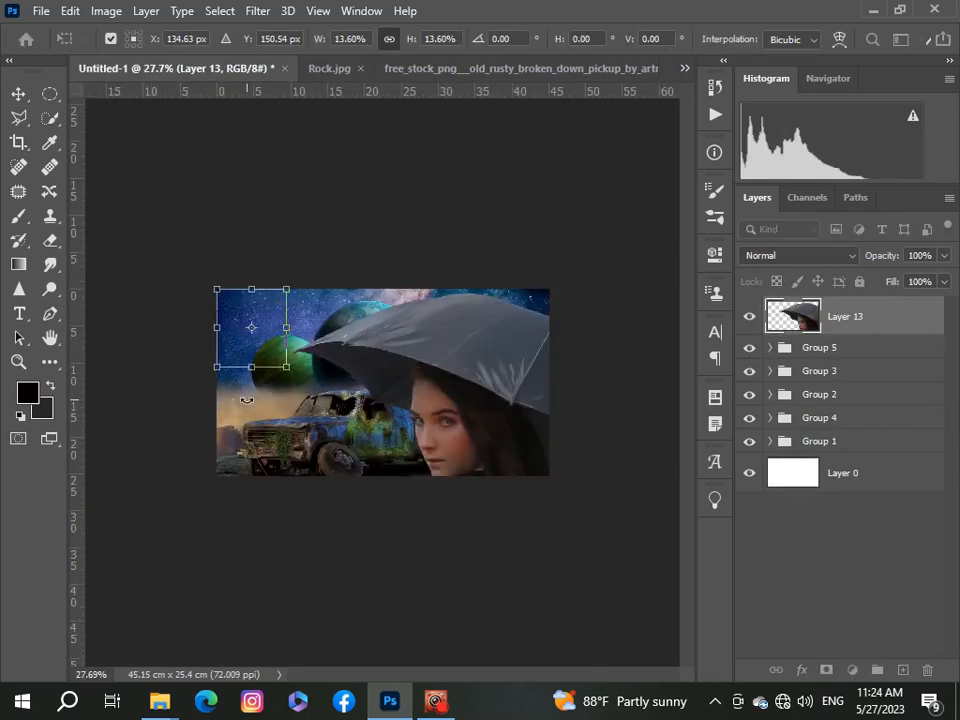
{"action": "scroll", "coordinate": [246, 399], "scroll_direction": "up", "scroll_amount": 2}
{"action": "left_click_drag", "start_coordinate": [136, 207], "coordinate": [161, 333]}
{"action": "left_click_drag", "start_coordinate": [111, 294], "coordinate": [146, 339]}
{"action": "scroll", "coordinate": [146, 412], "scroll_direction": "down", "scroll_amount": 3}
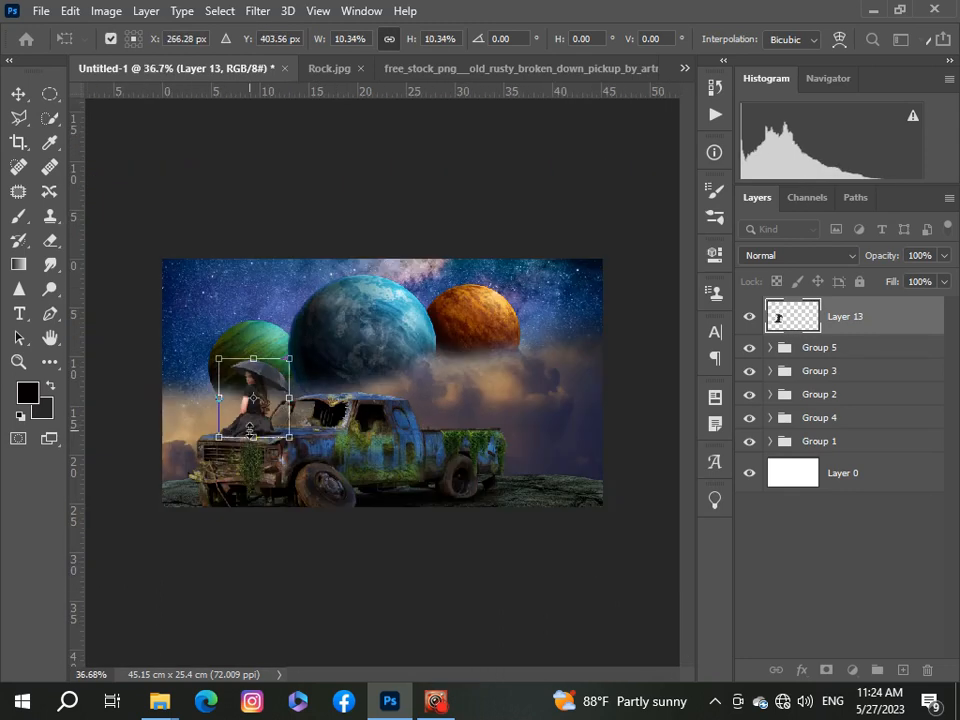
{"action": "left_click_drag", "start_coordinate": [250, 428], "coordinate": [238, 425]}
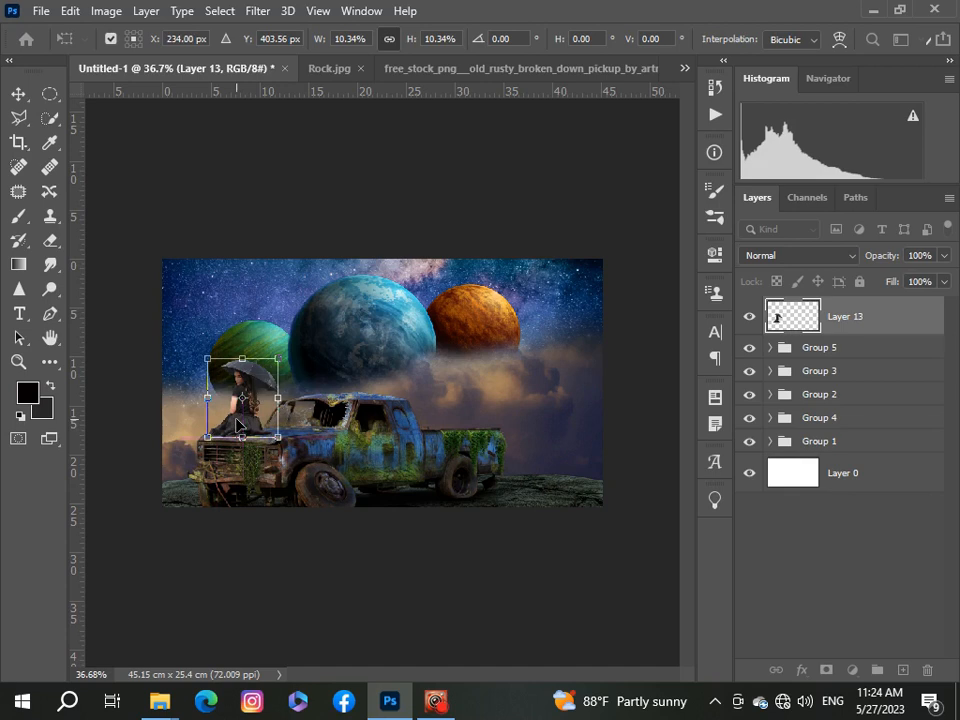
{"action": "left_click", "coordinate": [783, 588]}
{"action": "scroll", "coordinate": [282, 518], "scroll_direction": "up", "scroll_amount": 3}
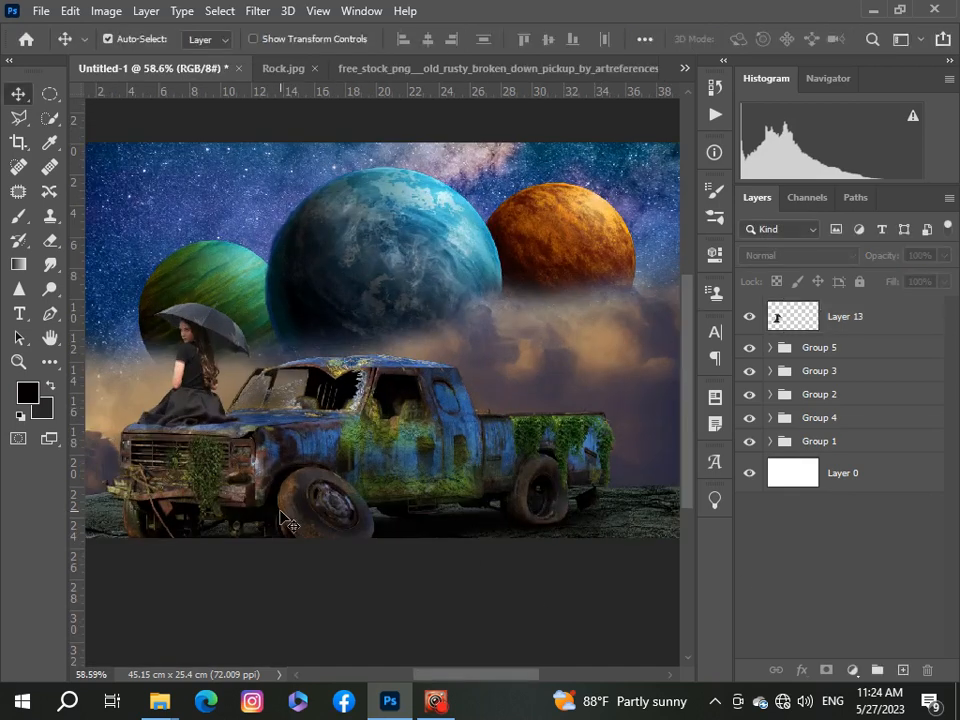
{"action": "scroll", "coordinate": [511, 518], "scroll_direction": "down", "scroll_amount": 3}
- Add a Brightness/Contrast adjustment clipped to the woman's layer with brightness -9 and contrast 7
{"action": "left_click", "coordinate": [852, 676]}
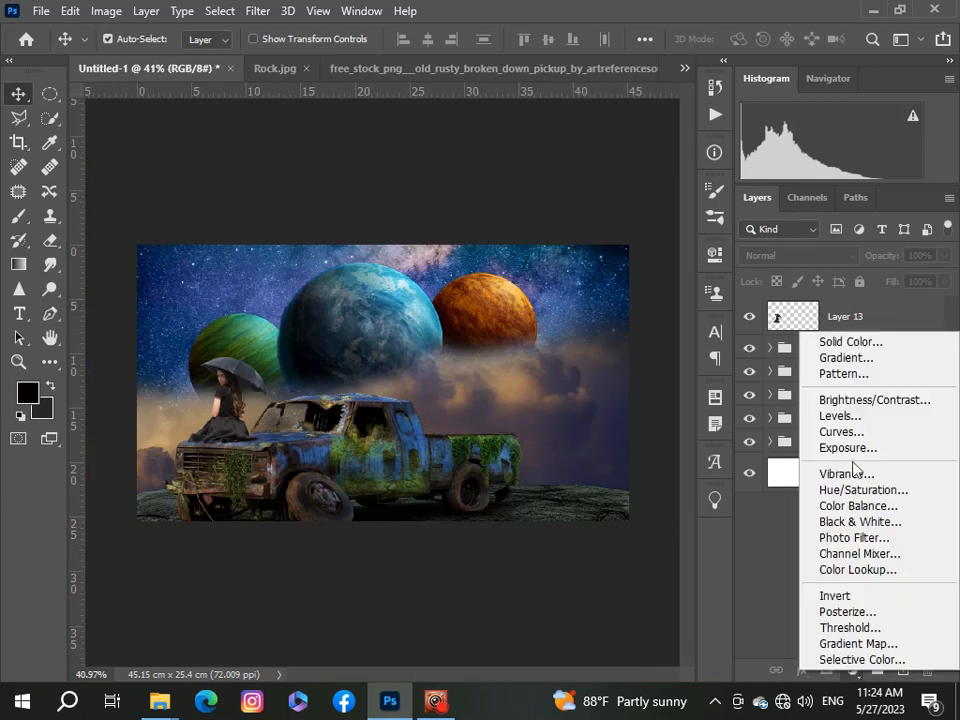
{"action": "left_click", "coordinate": [872, 399]}
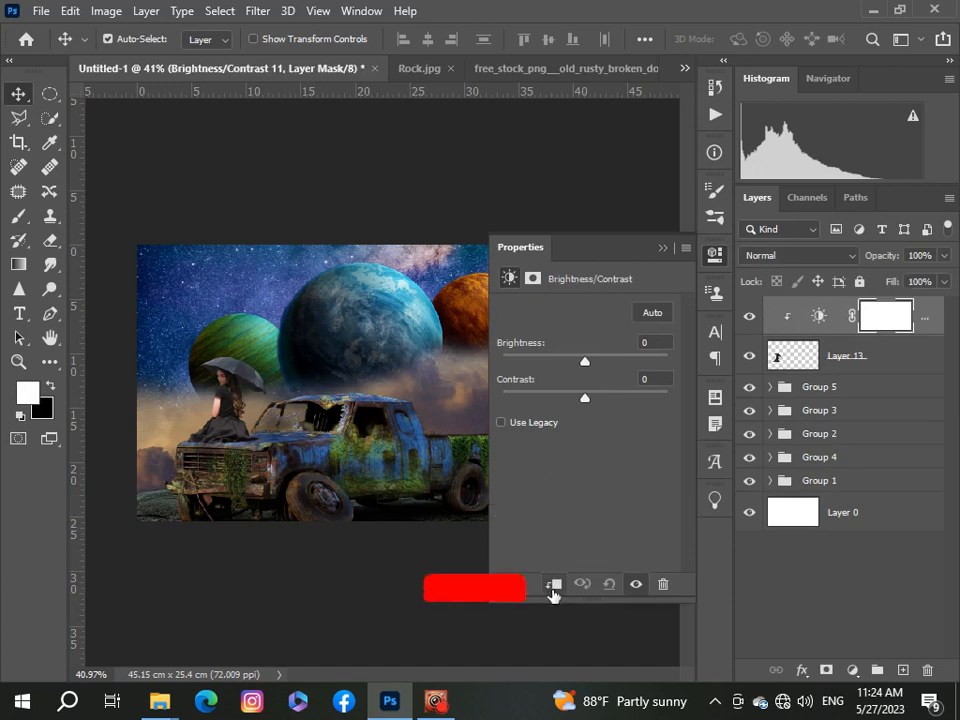
{"action": "left_click", "coordinate": [553, 583]}
{"action": "mouse_move", "coordinate": [585, 361]}
{"action": "left_mouse_down"}
{"action": "mouse_move", "coordinate": [571, 370]}
{"action": "mouse_move", "coordinate": [589, 403]}
{"action": "mouse_move", "coordinate": [602, 401]}
{"action": "mouse_move", "coordinate": [576, 407]}
{"action": "mouse_move", "coordinate": [592, 414]}
{"action": "mouse_move", "coordinate": [574, 369]}
{"action": "mouse_move", "coordinate": [582, 373]}
{"action": "left_mouse_up"}
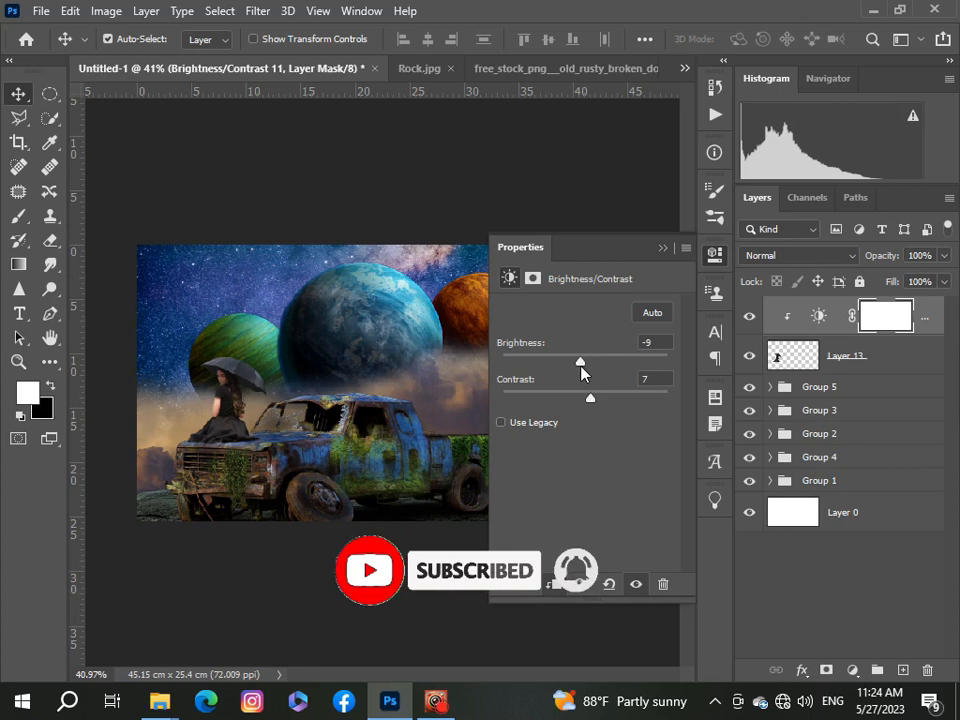
{"action": "left_click", "coordinate": [664, 249]}
{"action": "scroll", "coordinate": [52, 459], "scroll_direction": "up", "scroll_amount": 3}
{"action": "scroll", "coordinate": [52, 459], "scroll_direction": "down", "scroll_amount": 4}
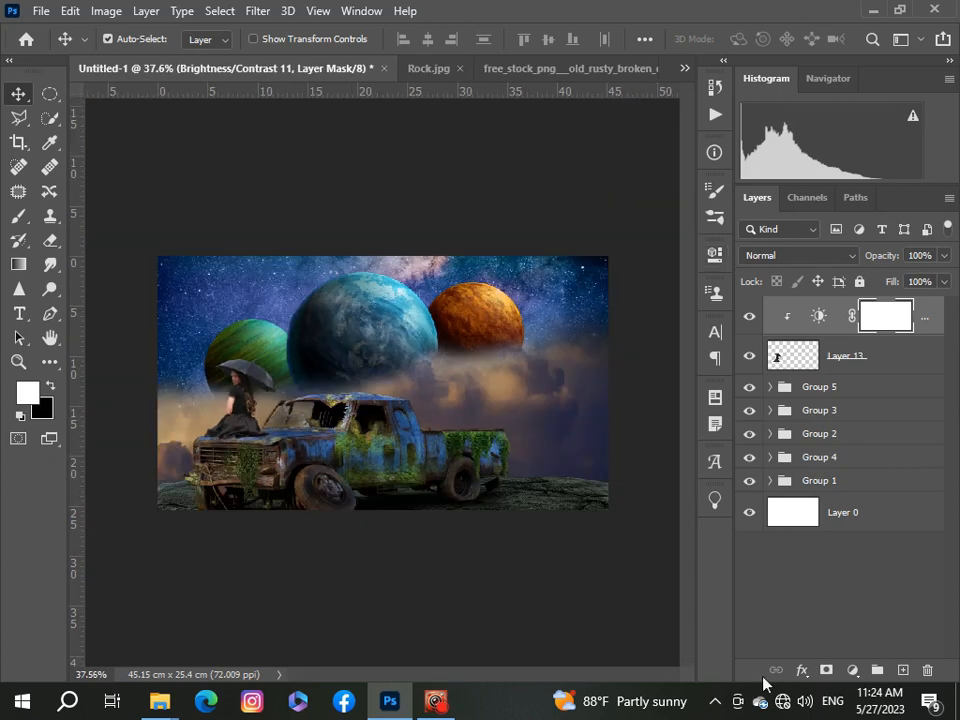
- Add a Levels adjustment clipped to the woman's layer with the black input level at 10
{"action": "left_click", "coordinate": [851, 671]}
{"action": "left_click", "coordinate": [822, 418]}
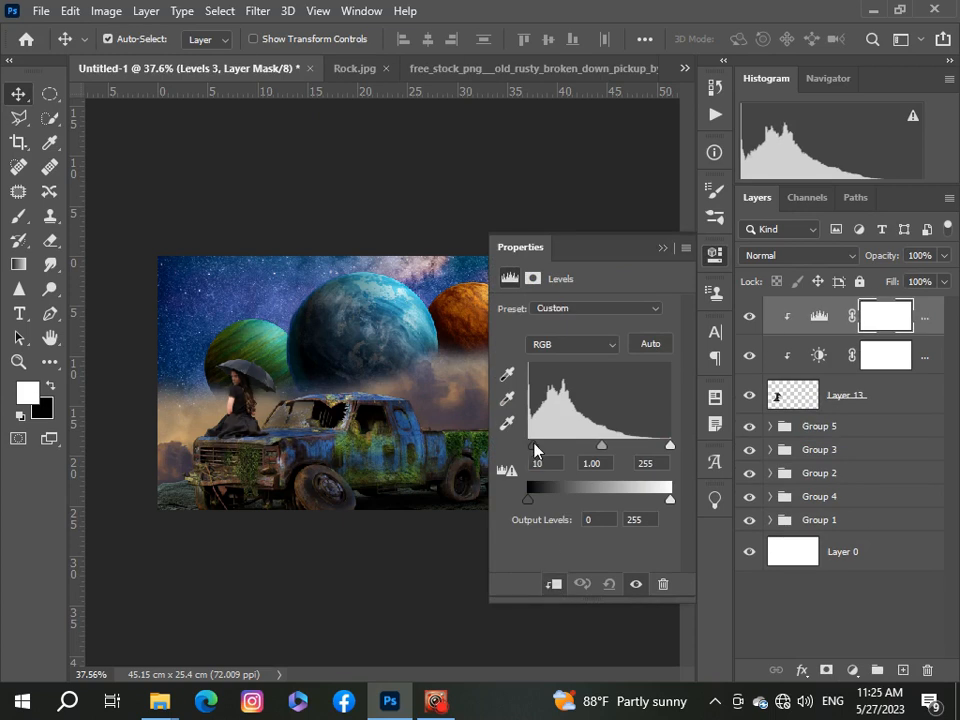
{"action": "left_click", "coordinate": [661, 249]}
- Add a Hue/Saturation adjustment clipped to the woman's layer and fine-tune it slightly
{"action": "left_click", "coordinate": [852, 669]}
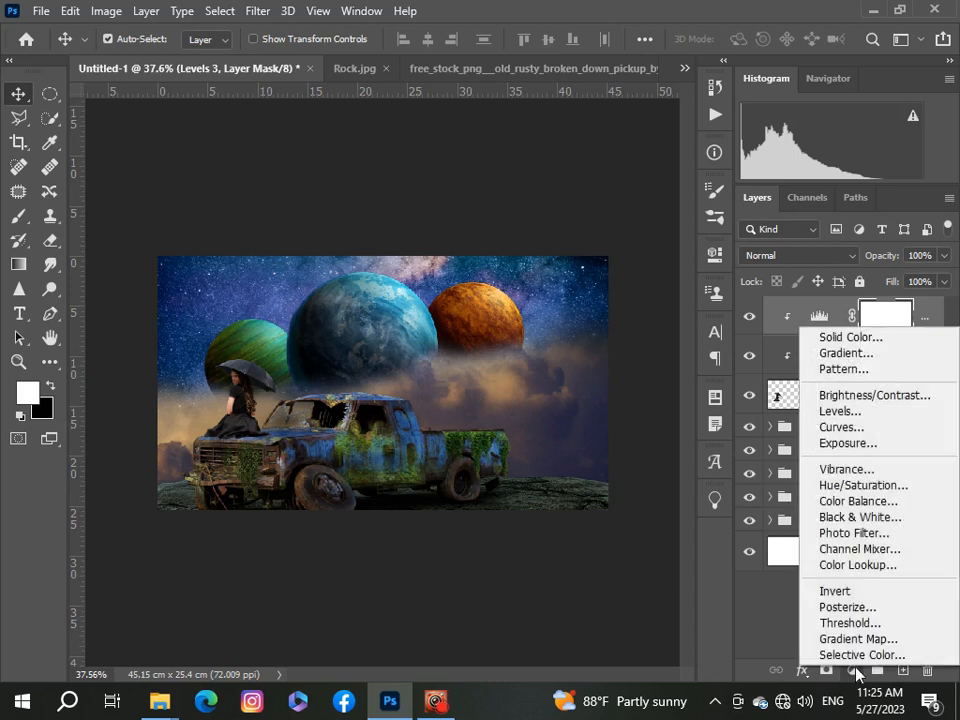
{"action": "left_click", "coordinate": [857, 484]}
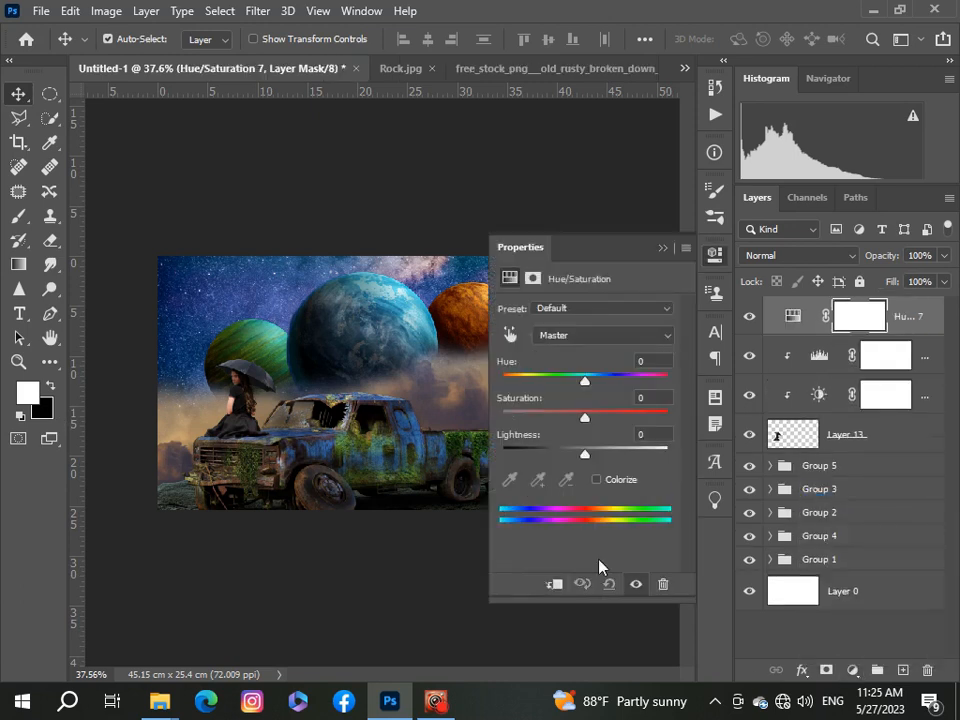
{"action": "left_click_drag", "start_coordinate": [584, 453], "coordinate": [587, 423]}
{"action": "left_click", "coordinate": [585, 420]}
{"action": "left_click", "coordinate": [664, 250]}
{"action": "scroll", "coordinate": [369, 420], "scroll_direction": "down", "scroll_amount": 2}
{"action": "scroll", "coordinate": [369, 420], "scroll_direction": "up", "scroll_amount": 5}
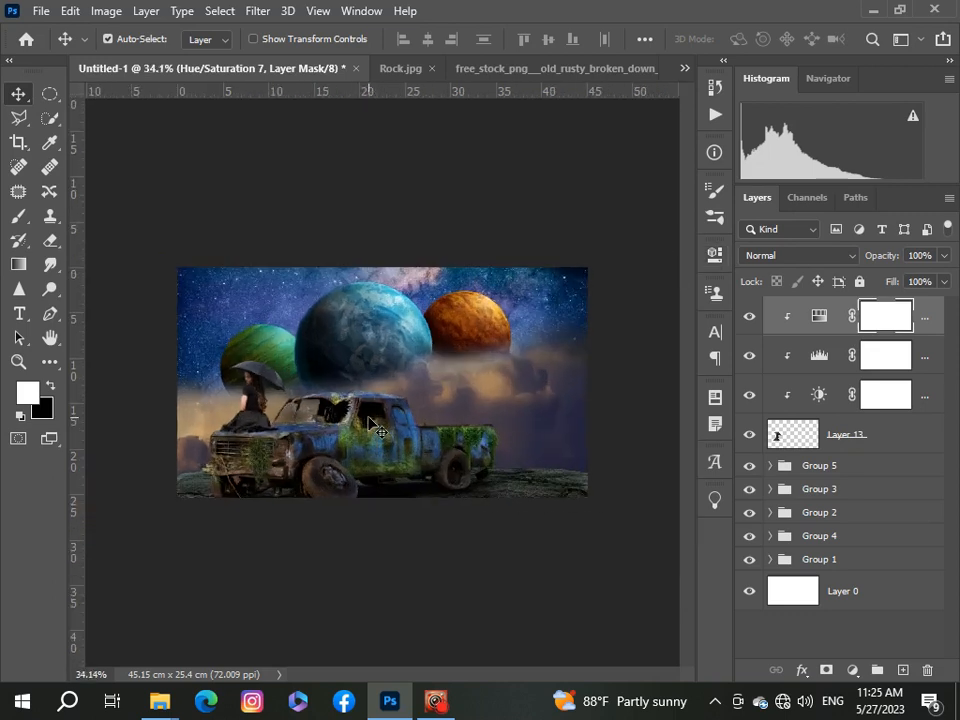
{"action": "scroll", "coordinate": [373, 425], "scroll_direction": "down", "scroll_amount": 2}
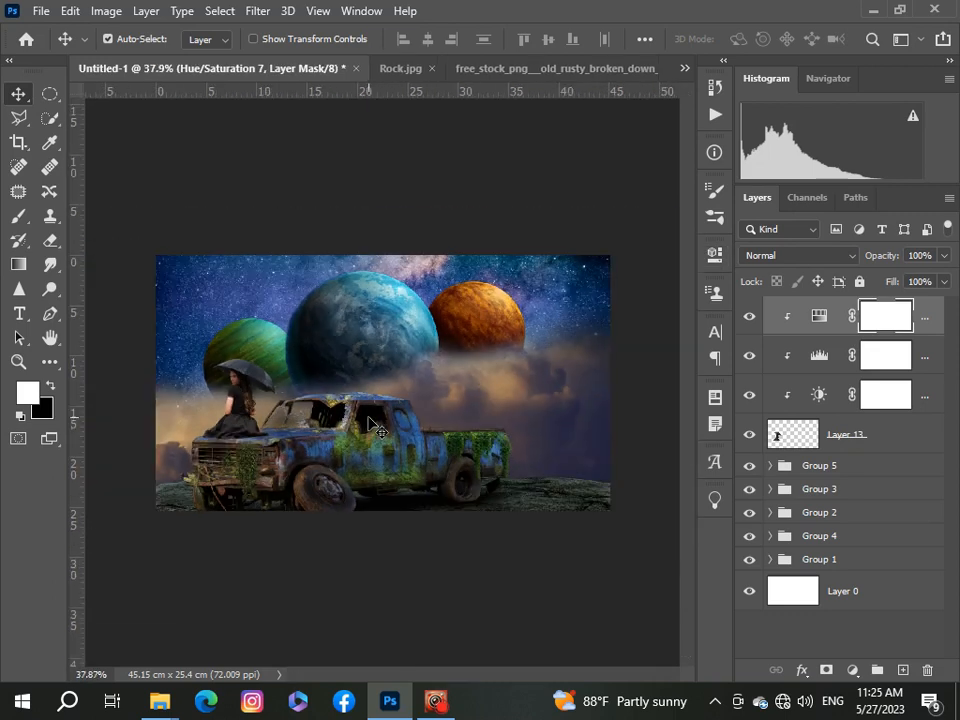
{"action": "scroll", "coordinate": [373, 425], "scroll_direction": "up", "scroll_amount": 1}
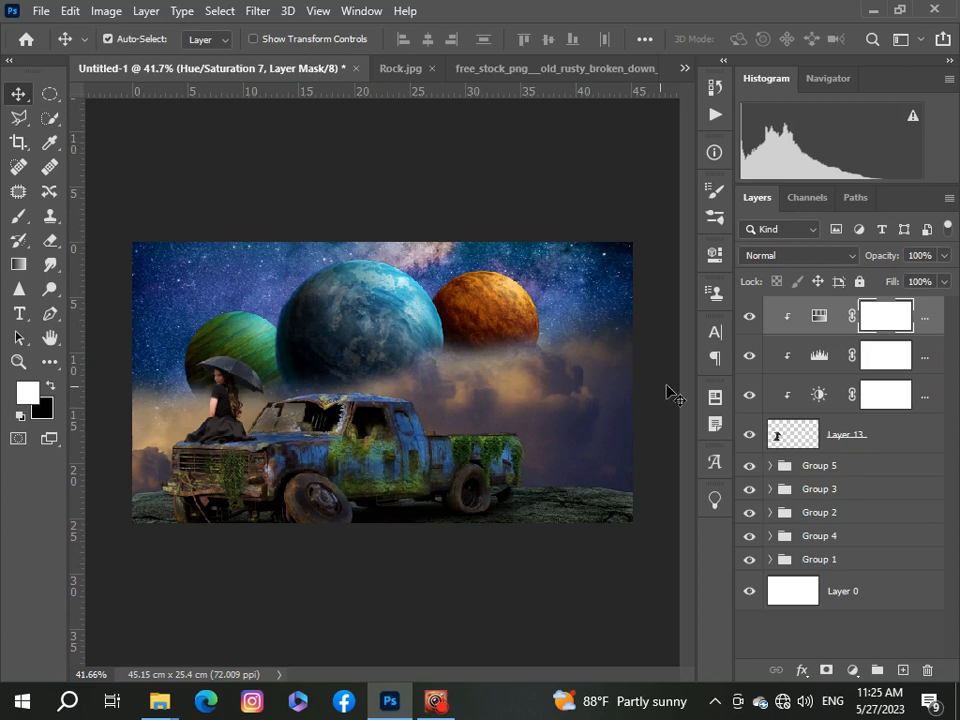
- Group the woman's Layer 13 with its three clipped adjustment layers
{"action": "left_click", "coordinate": [938, 374]}
{"action": "left_click", "coordinate": [936, 318], "text": "shift"}
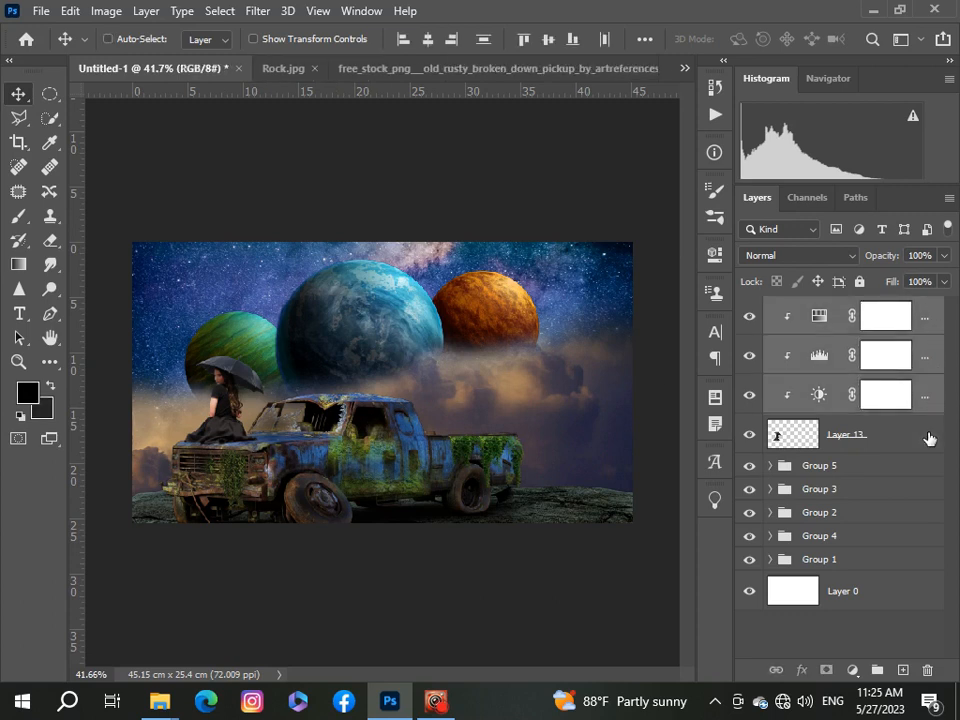
{"action": "left_click", "coordinate": [926, 435], "text": "shift"}
{"action": "key", "text": "ctrl+g"}
{"action": "scroll", "coordinate": [229, 400], "scroll_direction": "up", "scroll_amount": 4}
{"action": "scroll", "coordinate": [219, 410], "scroll_direction": "down", "scroll_amount": 4}
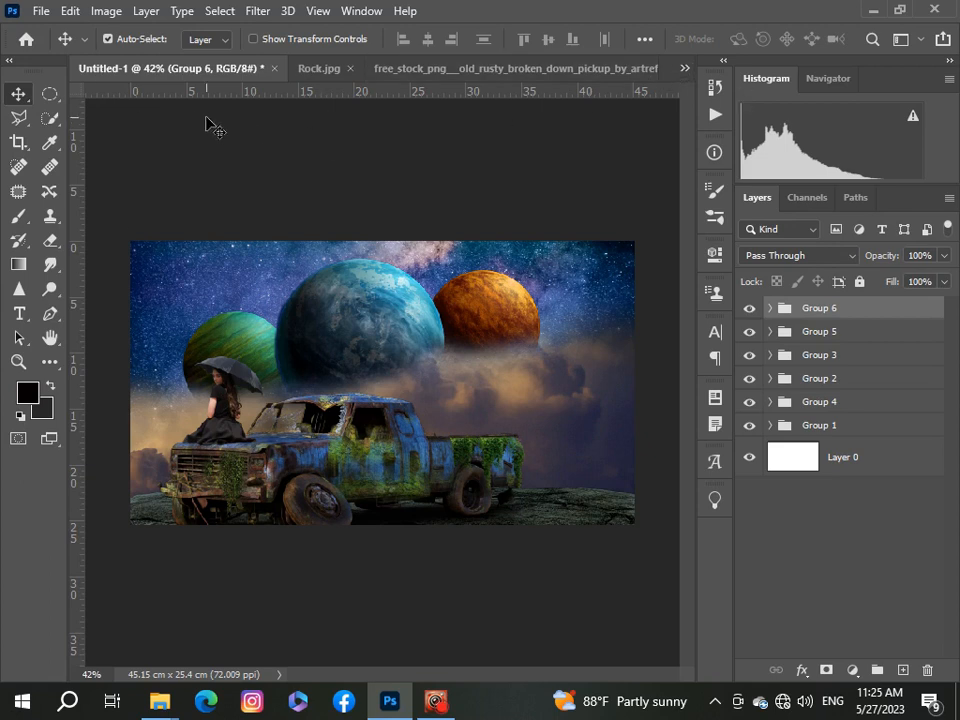
- Open Branch.png and copy the branch into Untitled-1 above Group 6
{"action": "left_click", "coordinate": [41, 11]}
{"action": "left_click", "coordinate": [58, 47]}
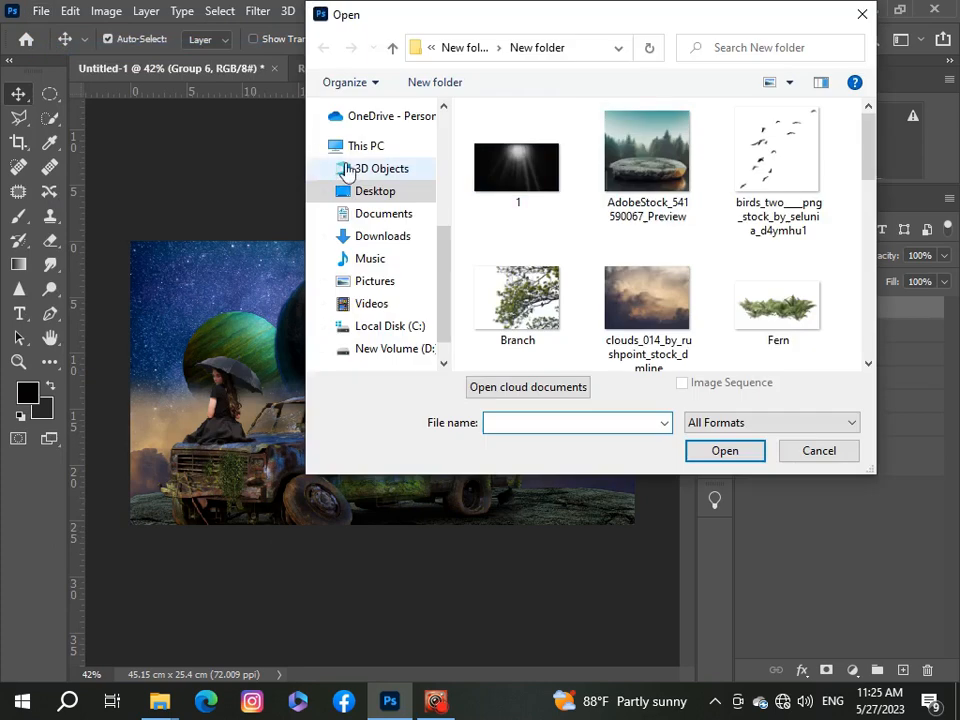
{"action": "left_click", "coordinate": [517, 300]}
{"action": "left_click", "coordinate": [741, 452]}
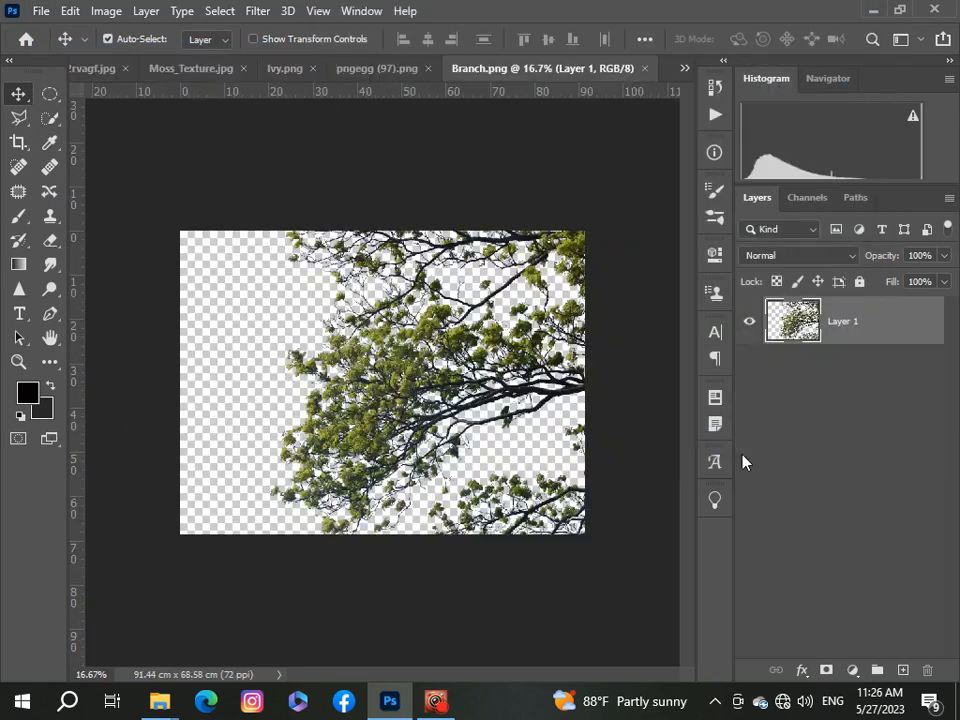
{"action": "left_click_drag", "start_coordinate": [557, 407], "coordinate": [540, 409]}
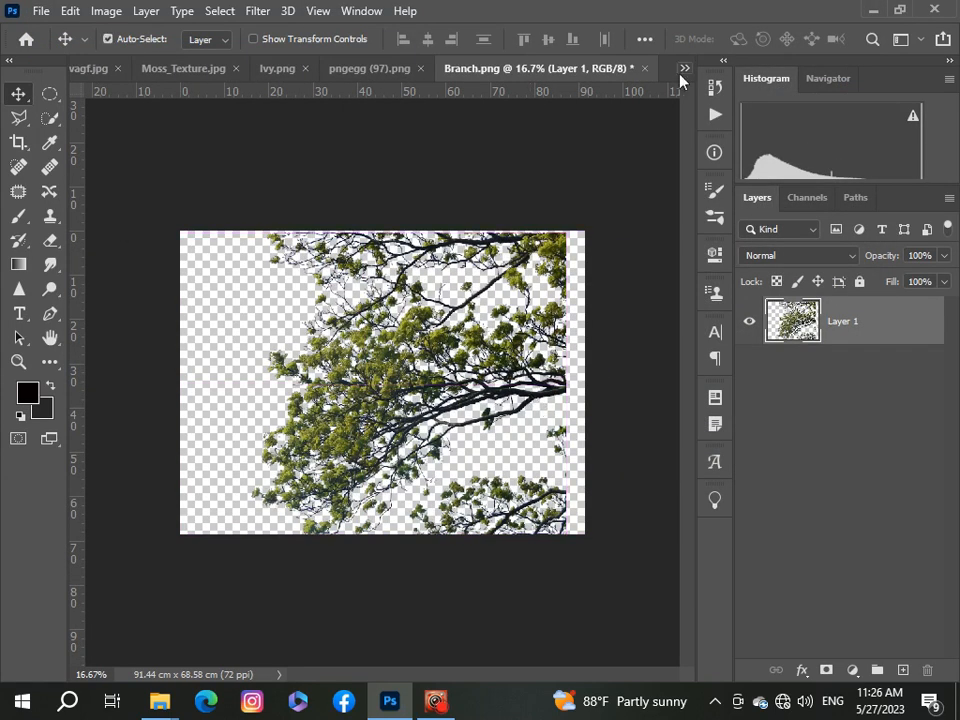
{"action": "left_click_drag", "start_coordinate": [680, 80], "coordinate": [504, 311]}
- Scale the branch to 26.11% and position it over the upper-right sky beside the orange planet
{"action": "key", "text": "ctrl+t"}
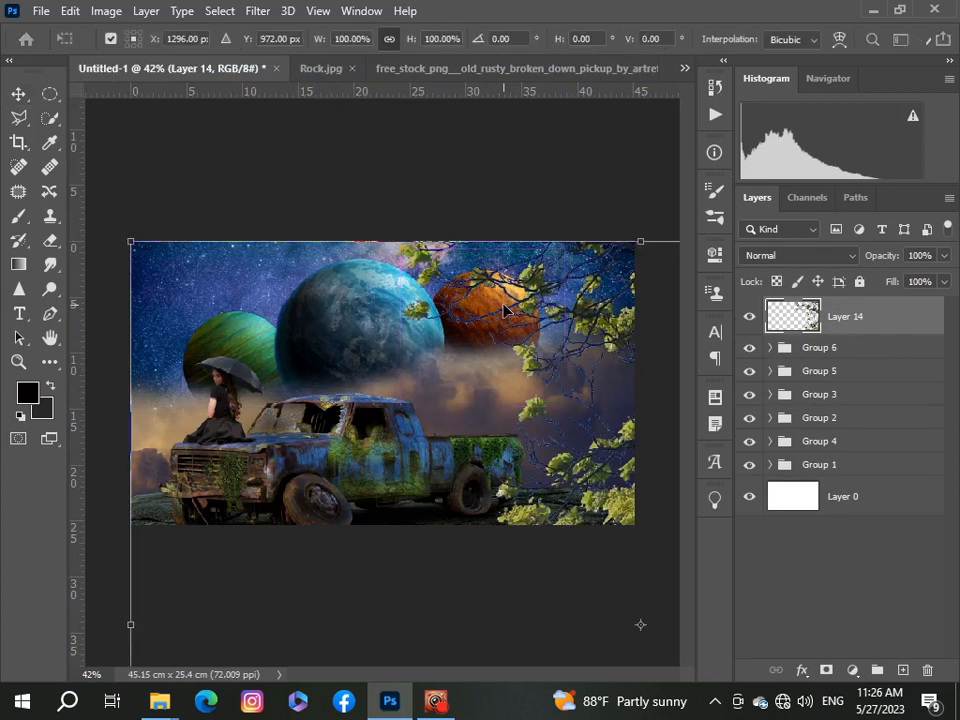
{"action": "key", "text": "ctrl+minus"}
{"action": "key", "text": "ctrl+minus"}
{"action": "left_click_drag", "start_coordinate": [600, 562], "coordinate": [504, 336]}
{"action": "key", "text": "ctrl+plus"}
{"action": "key", "text": "ctrl+plus"}
{"action": "left_click_drag", "start_coordinate": [302, 254], "coordinate": [399, 297]}
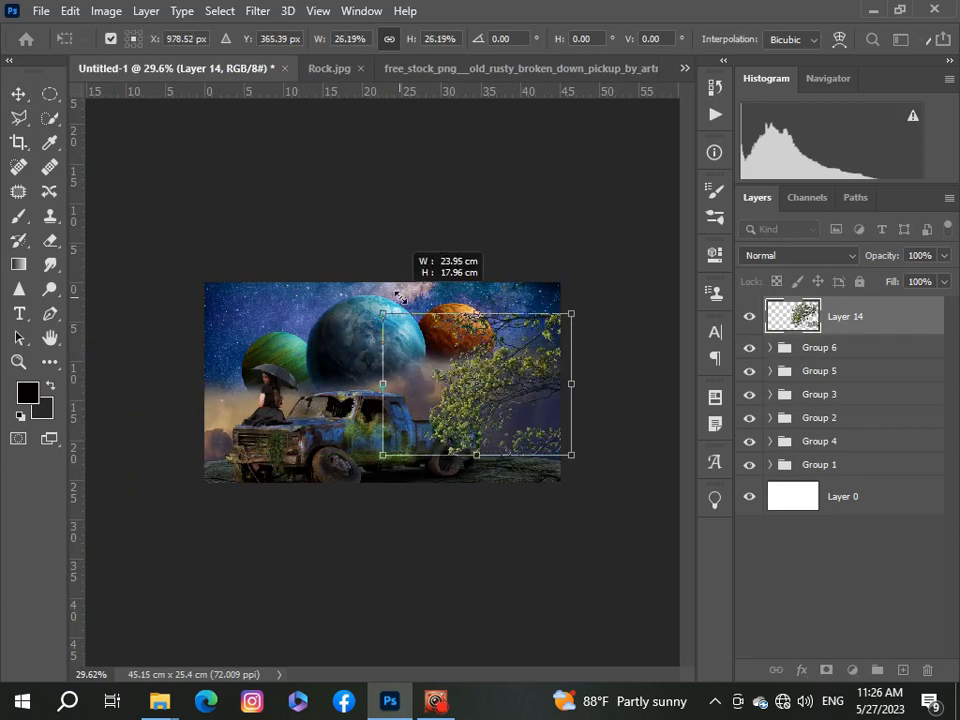
{"action": "left_click_drag", "start_coordinate": [495, 395], "coordinate": [493, 356]}
{"action": "key", "text": "ctrl+plus"}
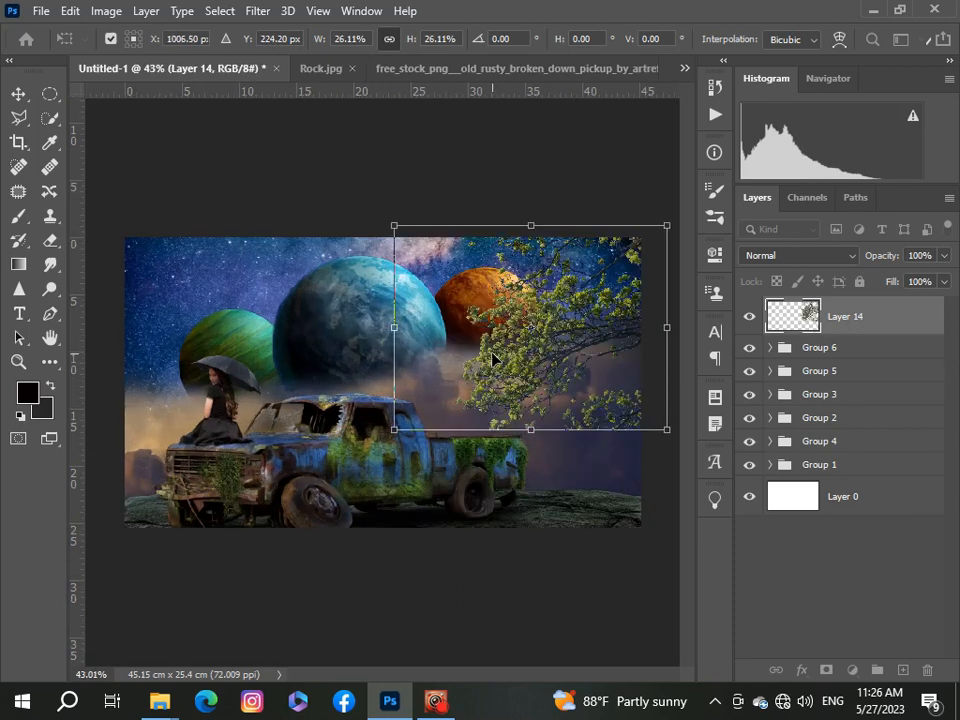
{"action": "key", "text": "ctrl+minus"}
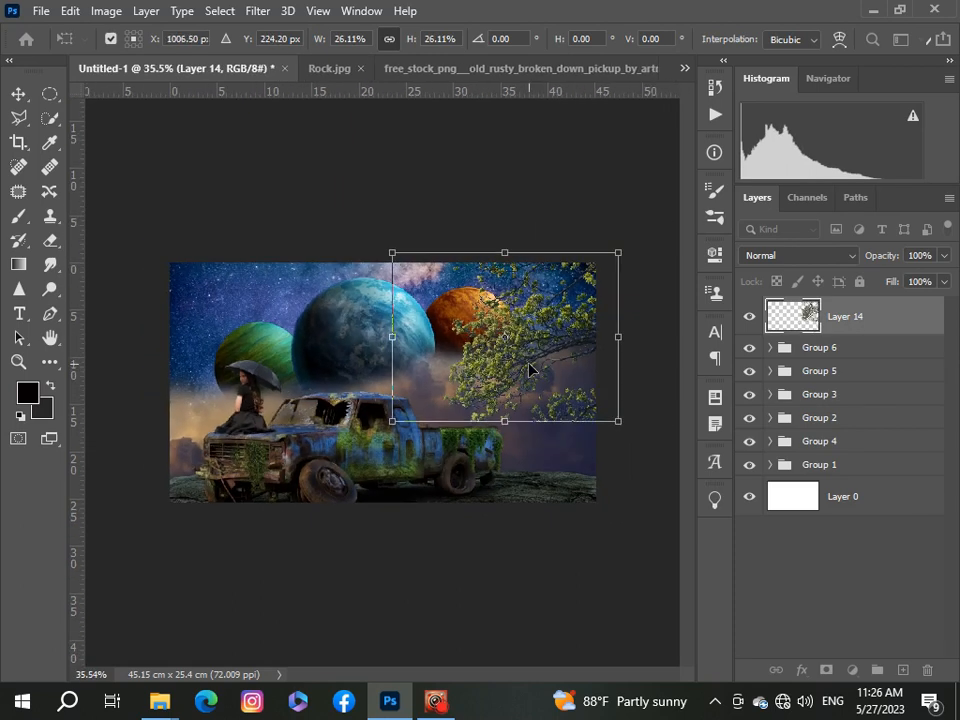
- Try the branch flipped horizontally over the upper-left sky, and return it unflipped to the upper right of the picture
{"action": "left_click", "coordinate": [529, 364]}
{"action": "left_click_drag", "start_coordinate": [507, 342], "coordinate": [300, 321]}
{"action": "right_click", "coordinate": [277, 317]}
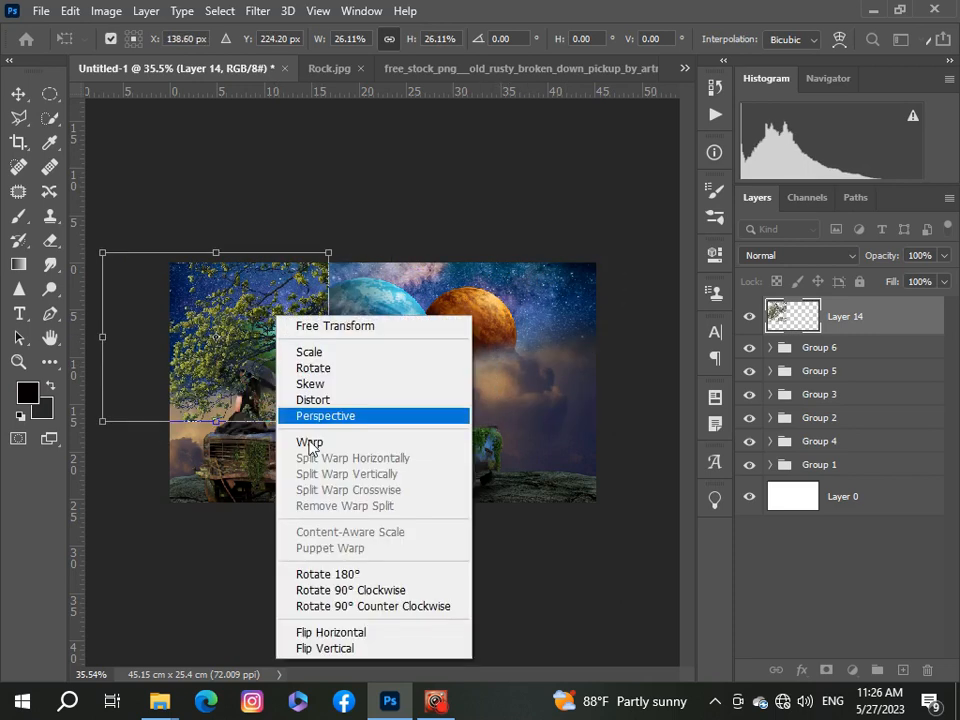
{"action": "left_click", "coordinate": [339, 635]}
{"action": "left_click_drag", "start_coordinate": [187, 353], "coordinate": [482, 364]}
{"action": "right_click", "coordinate": [505, 341]}
{"action": "left_click", "coordinate": [521, 655]}
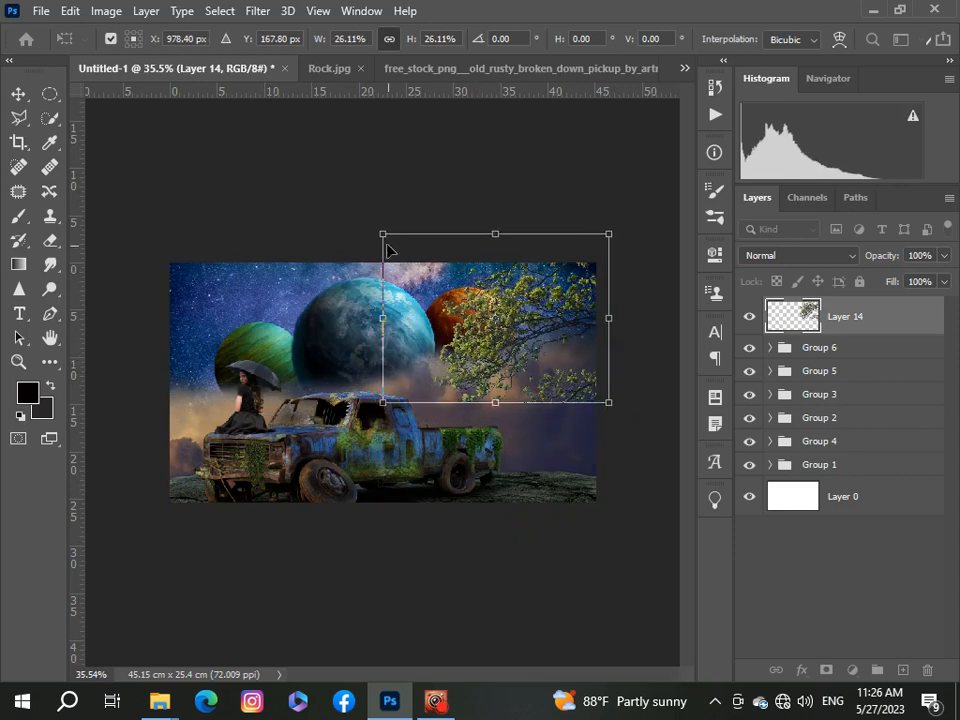
- Shrink the branch a little more at the right edge of the sky and apply the transform
{"action": "left_click_drag", "start_coordinate": [382, 234], "coordinate": [424, 268]}
{"action": "left_click_drag", "start_coordinate": [574, 375], "coordinate": [573, 370]}
{"action": "scroll", "coordinate": [574, 365], "scroll_direction": "up", "scroll_amount": 2}
{"action": "scroll", "coordinate": [574, 365], "scroll_direction": "down", "scroll_amount": 3}
{"action": "left_click", "coordinate": [839, 622]}
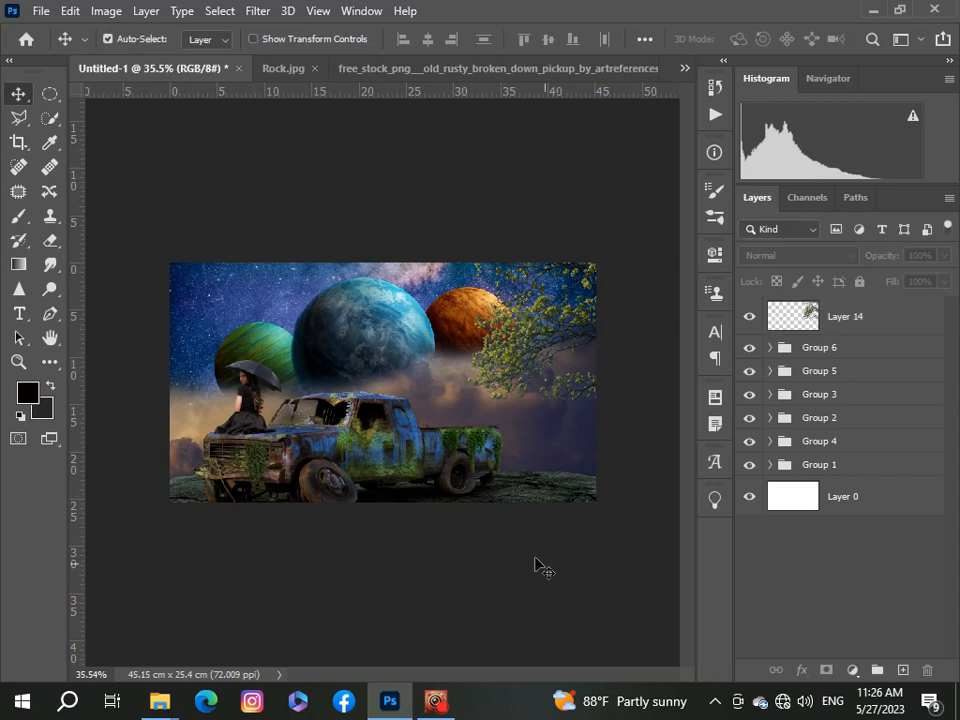
{"action": "scroll", "coordinate": [574, 403], "scroll_direction": "down", "scroll_amount": 3}
{"action": "scroll", "coordinate": [574, 403], "scroll_direction": "up", "scroll_amount": 2}
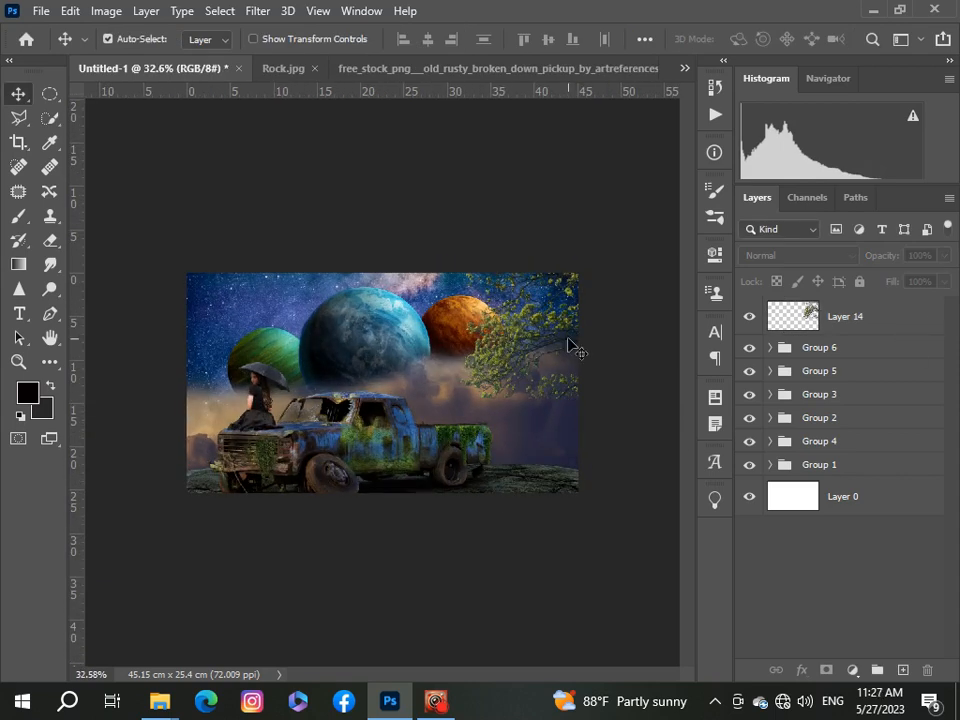
- Add a Color Balance adjustment clipped to the branch on Layer 14 and shift its midtones toward green
{"action": "left_click", "coordinate": [898, 320]}
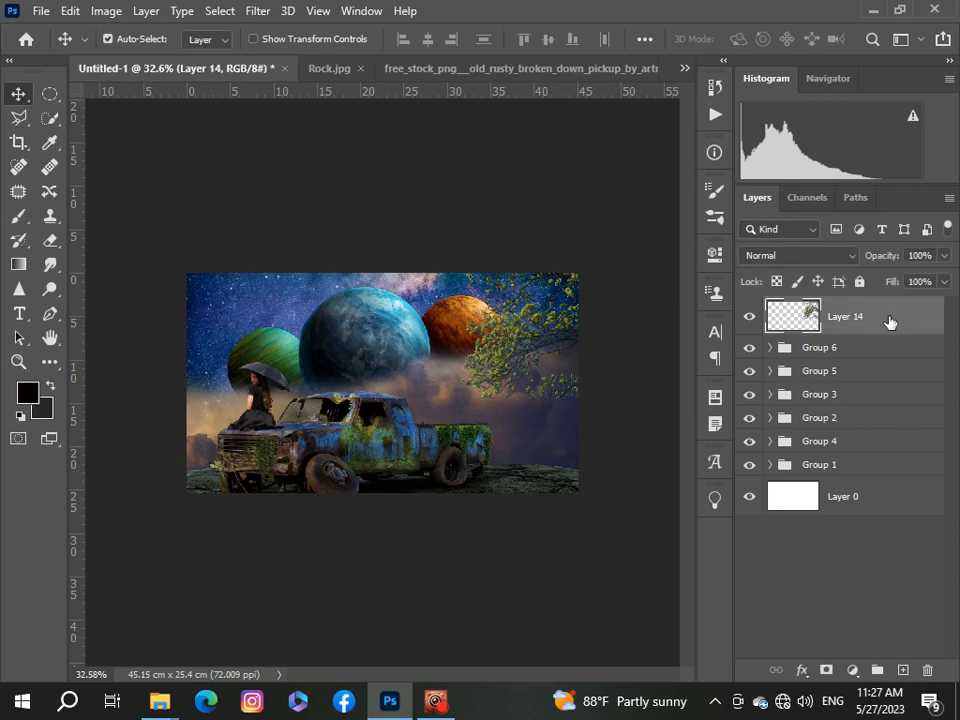
{"action": "left_click", "coordinate": [852, 669]}
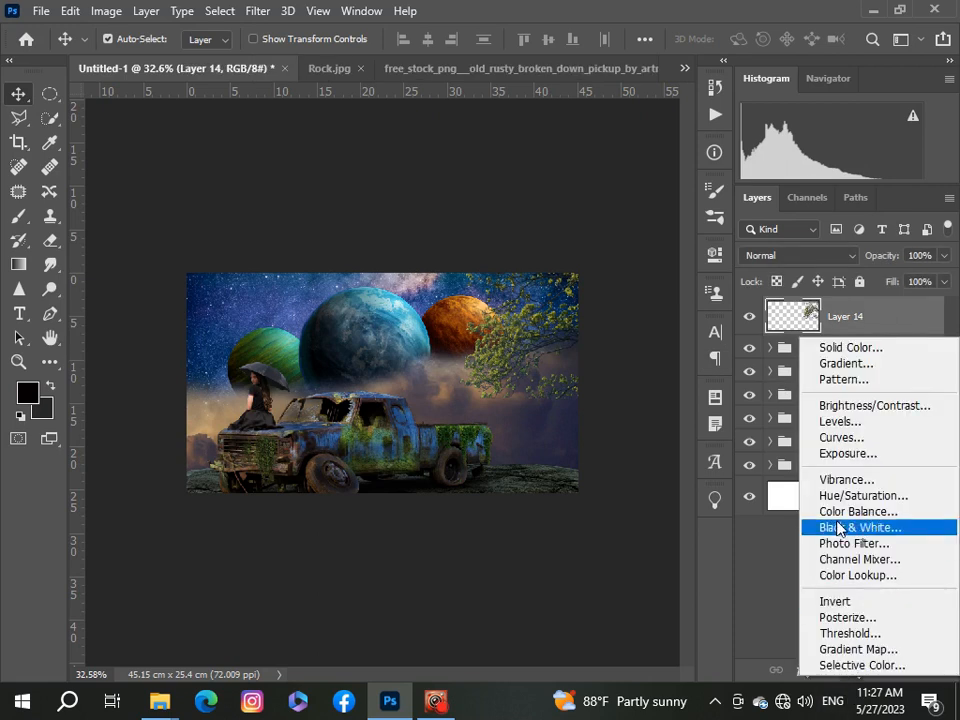
{"action": "left_click", "coordinate": [836, 510]}
{"action": "scroll", "coordinate": [491, 653], "scroll_direction": "down", "scroll_amount": 2}
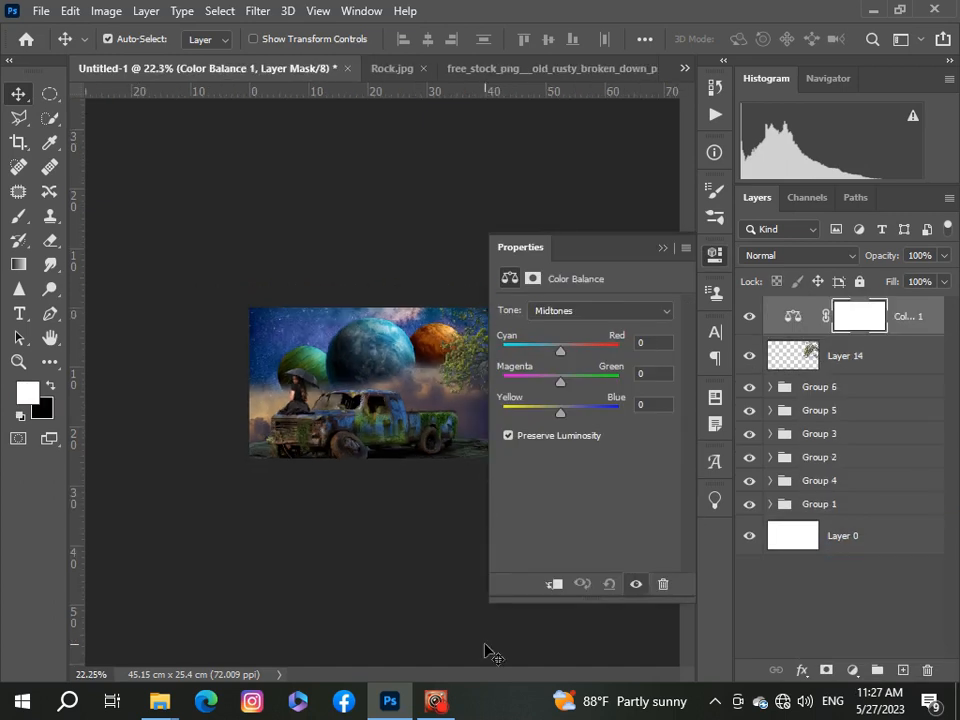
{"action": "scroll", "coordinate": [491, 653], "scroll_direction": "down", "scroll_amount": 1}
{"action": "left_click", "coordinate": [554, 584]}
{"action": "left_click_drag", "start_coordinate": [560, 382], "coordinate": [578, 386]}
{"action": "left_click", "coordinate": [662, 247]}
{"action": "scroll", "coordinate": [508, 369], "scroll_direction": "up", "scroll_amount": 4}
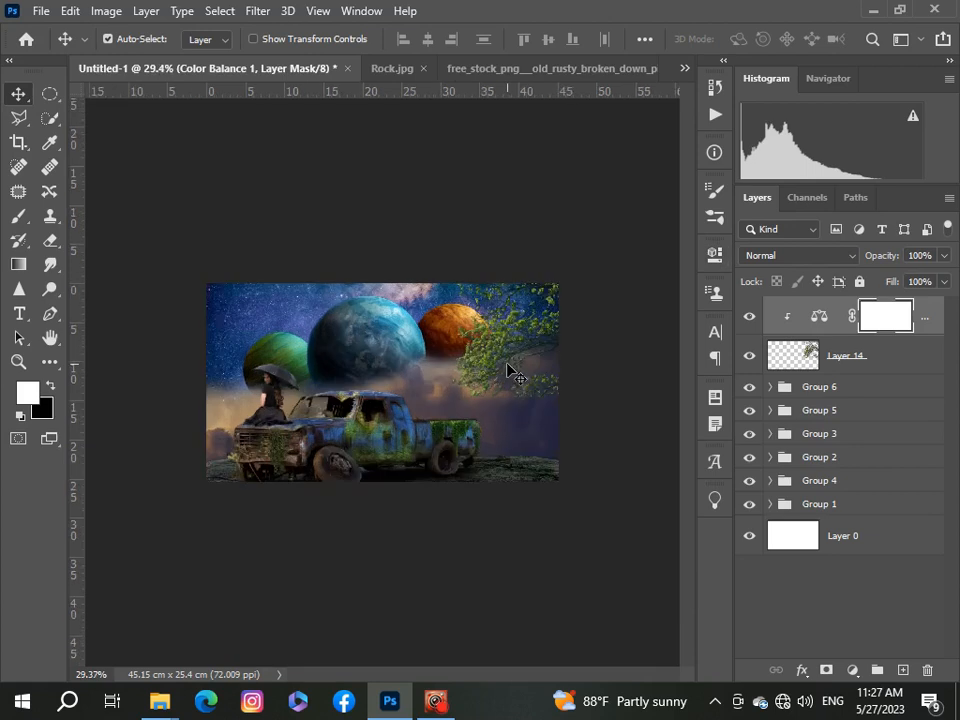
- Darken the branch with a clipped Brightness/Contrast adjustment at brightness -29
{"action": "left_click", "coordinate": [853, 670]}
{"action": "left_click", "coordinate": [790, 392]}
{"action": "scroll", "coordinate": [404, 410], "scroll_direction": "down", "scroll_amount": 3}
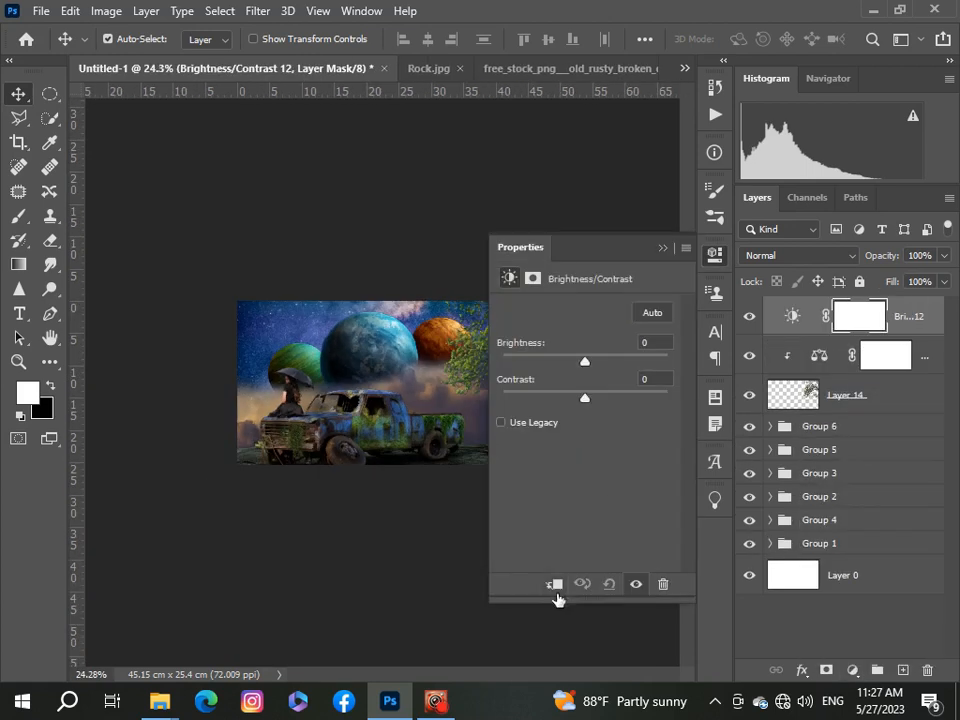
{"action": "left_click", "coordinate": [555, 586]}
{"action": "left_click_drag", "start_coordinate": [585, 364], "coordinate": [570, 364]}
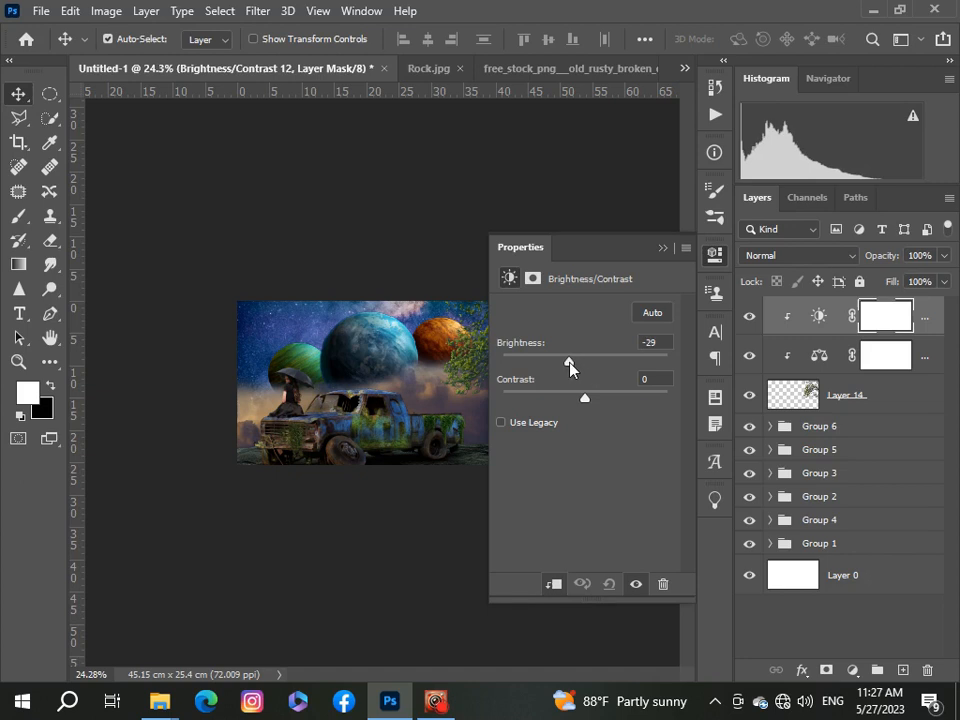
{"action": "left_click", "coordinate": [662, 247]}
{"action": "scroll", "coordinate": [398, 396], "scroll_direction": "up", "scroll_amount": 3}
{"action": "scroll", "coordinate": [398, 396], "scroll_direction": "down", "scroll_amount": 2}
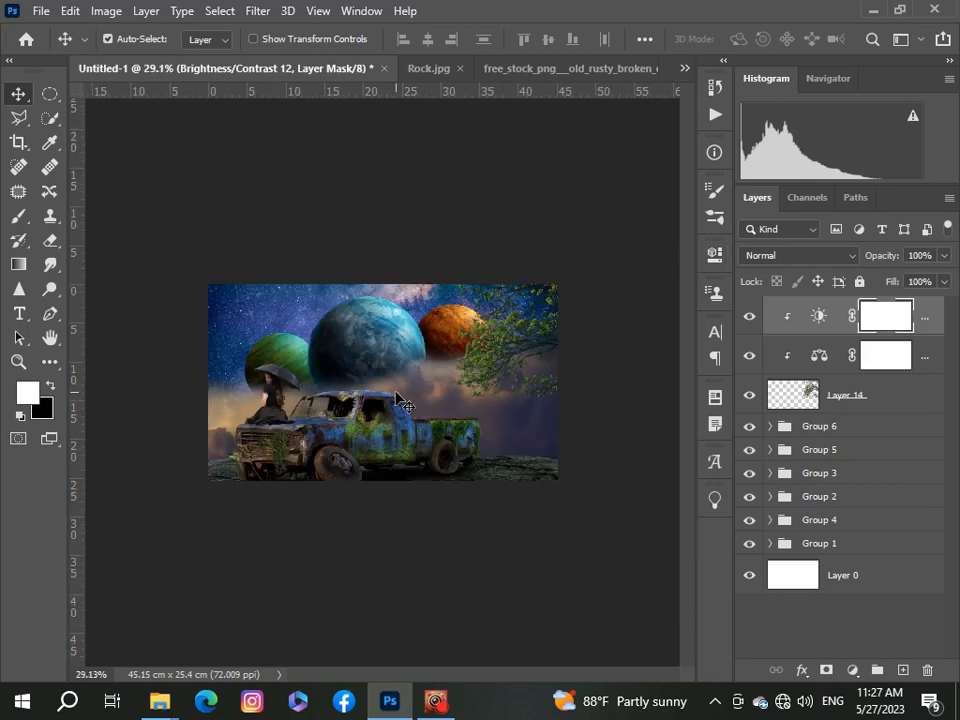
- Open the birds_two png stock image and paste its flock of birds into the Untitled-1 composite as a new top layer
{"action": "scroll", "coordinate": [398, 398], "scroll_direction": "up", "scroll_amount": 1}
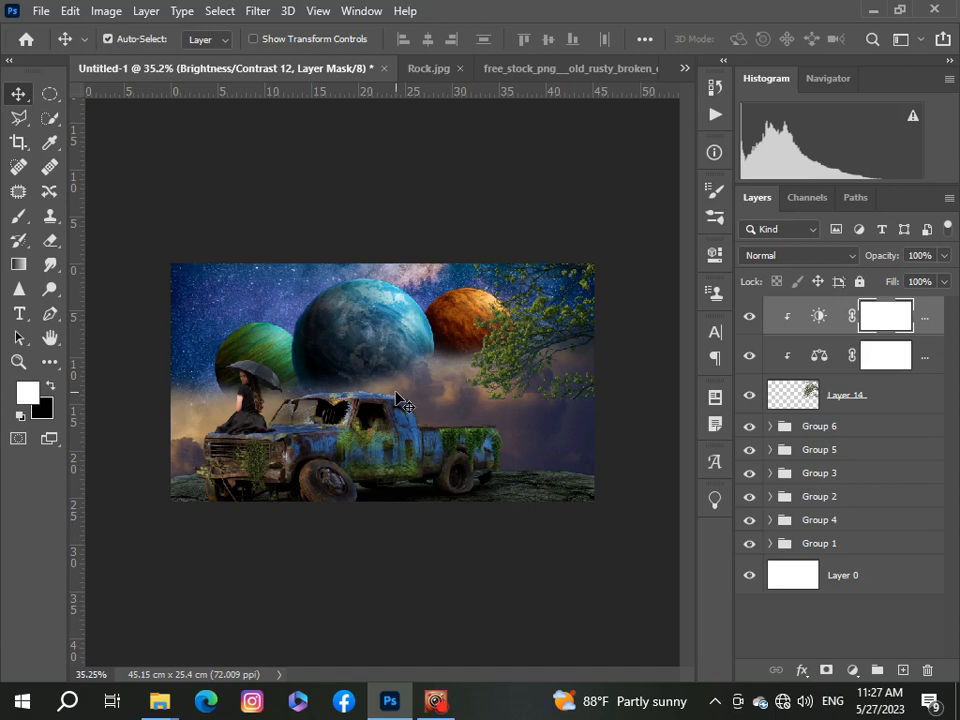
{"action": "left_click", "coordinate": [40, 11]}
{"action": "left_click", "coordinate": [58, 45]}
{"action": "left_click", "coordinate": [778, 165]}
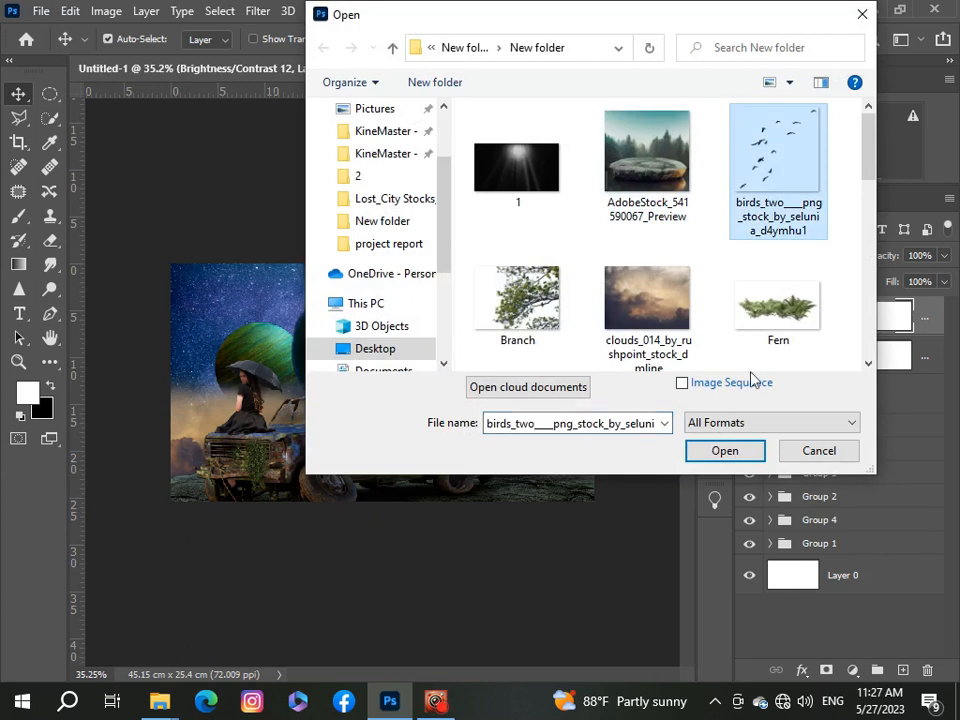
{"action": "left_click", "coordinate": [702, 451]}
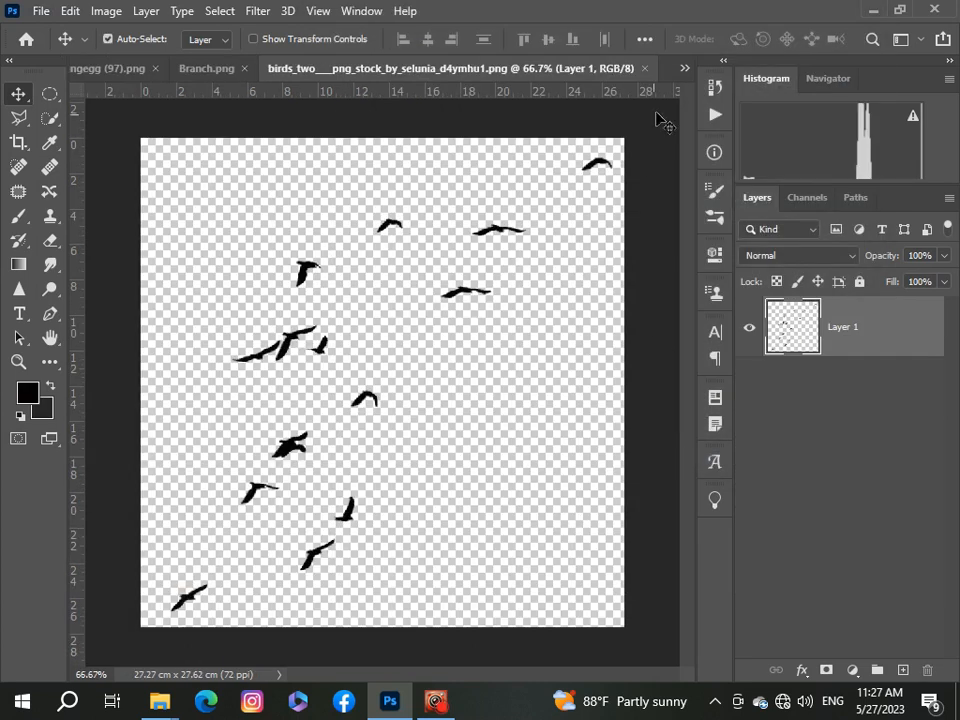
{"action": "left_click", "coordinate": [684, 70]}
{"action": "left_click", "coordinate": [647, 77]}
{"action": "key", "text": "ctrl+v"}
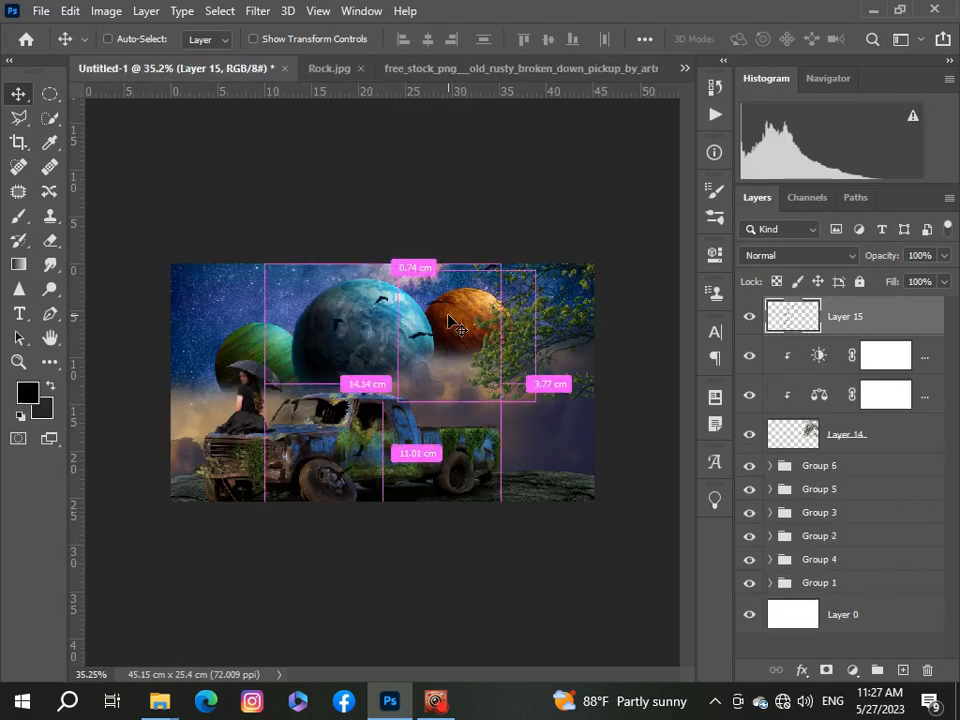
- Scale the bird flock down to 25.82%, place it over the right side of the blue planet, and apply the transform
{"action": "key", "text": "ctrl+t"}
{"action": "left_click_drag", "start_coordinate": [499, 500], "coordinate": [349, 350]}
{"action": "left_click_drag", "start_coordinate": [318, 310], "coordinate": [431, 334]}
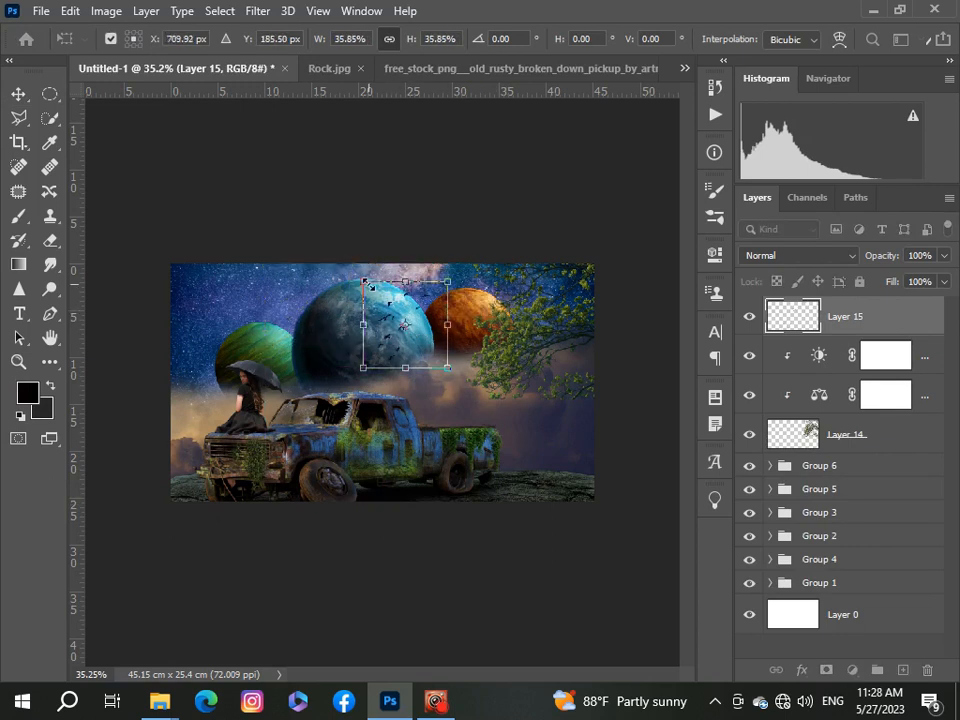
{"action": "left_click_drag", "start_coordinate": [366, 284], "coordinate": [397, 304]}
{"action": "left_click_drag", "start_coordinate": [430, 355], "coordinate": [420, 337]}
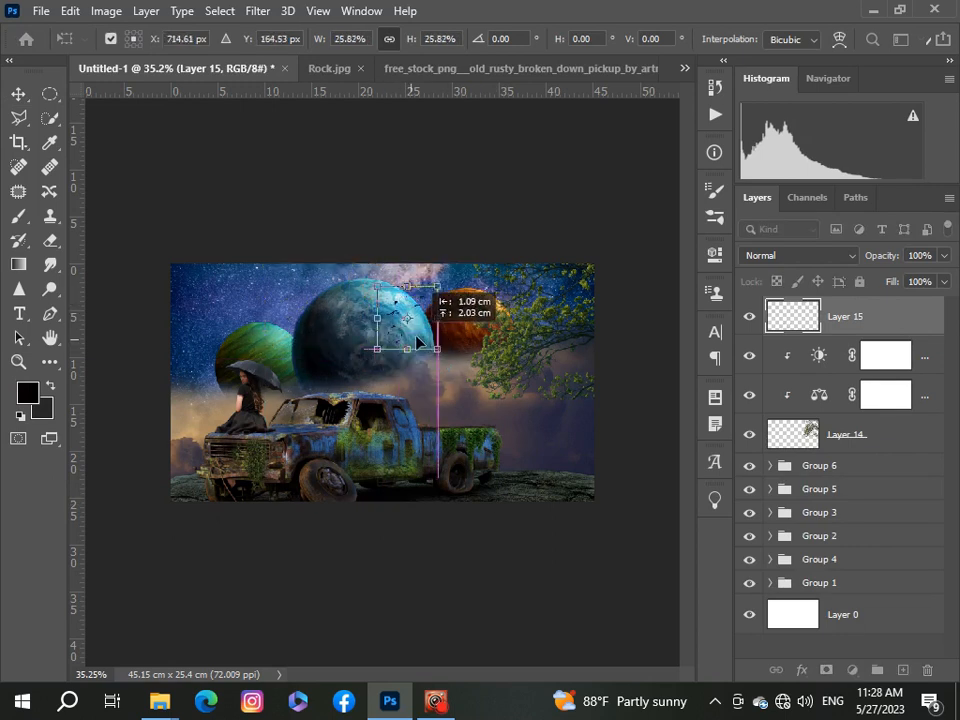
{"action": "left_click", "coordinate": [586, 588]}
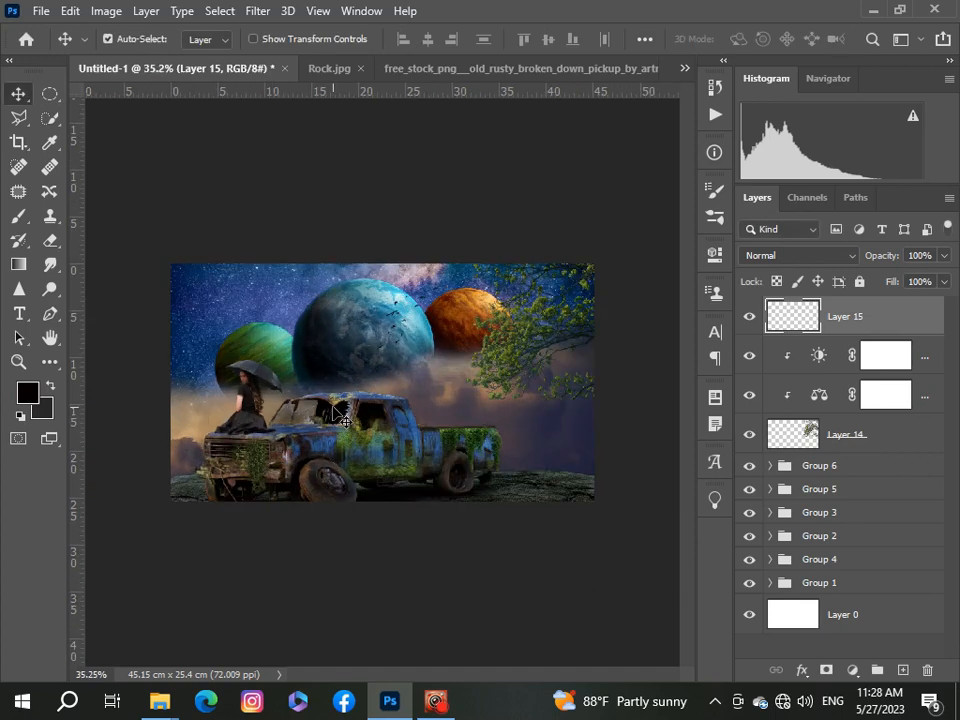
- Add a new layer above the birds in Overlay mode, with dark blue 021b46 sampled from the sky's upper-left corner as foreground colour
{"action": "scroll", "coordinate": [160, 478], "scroll_direction": "up", "scroll_amount": 1}
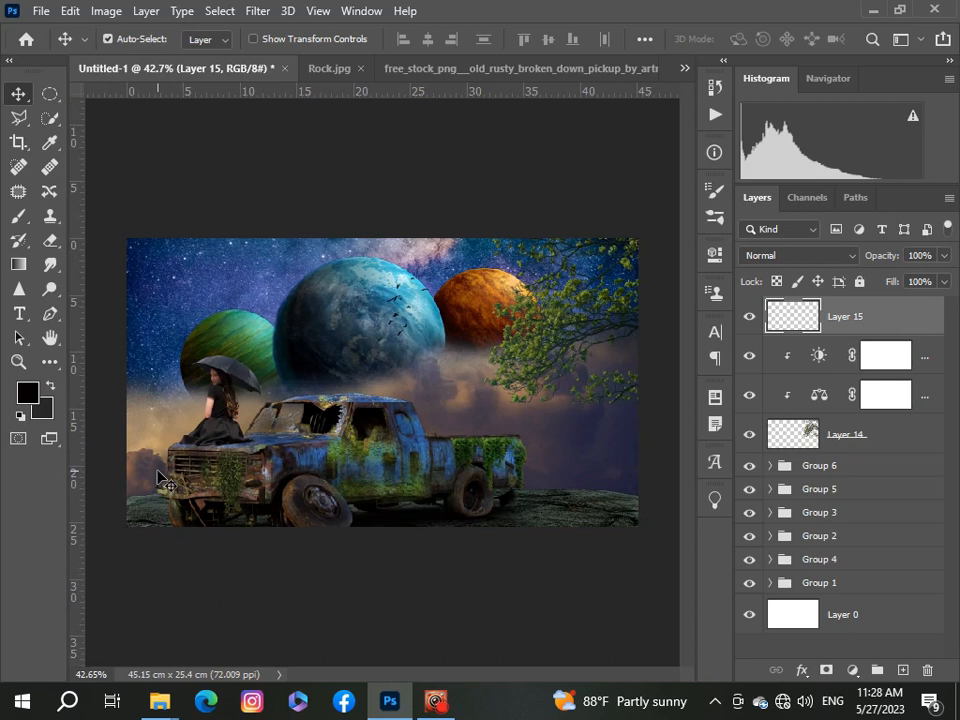
{"action": "scroll", "coordinate": [160, 478], "scroll_direction": "down", "scroll_amount": 1}
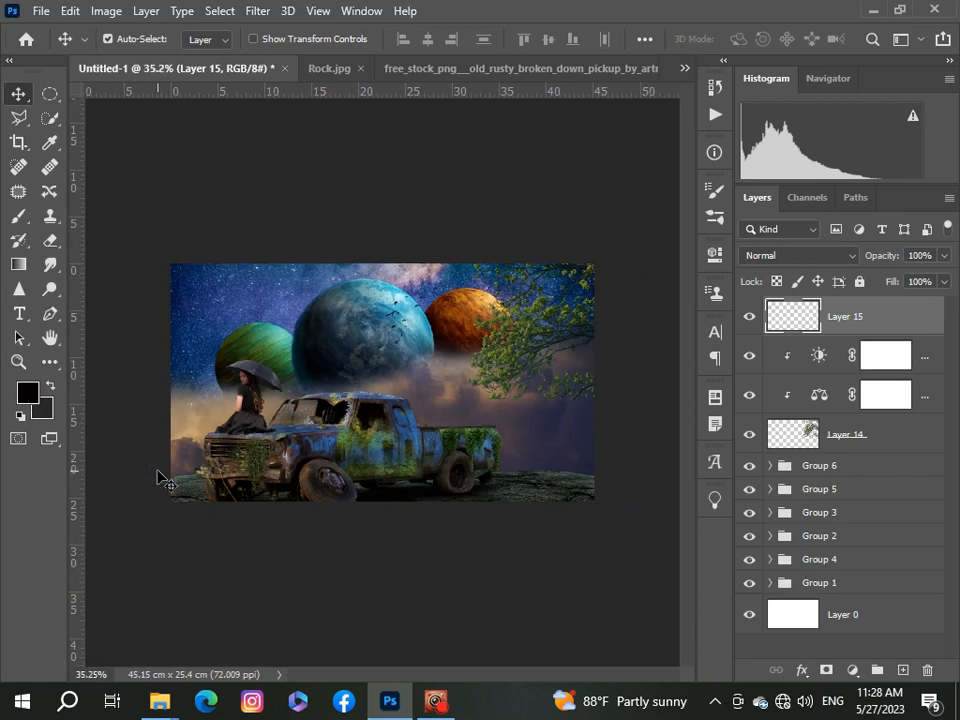
{"action": "left_click", "coordinate": [902, 671]}
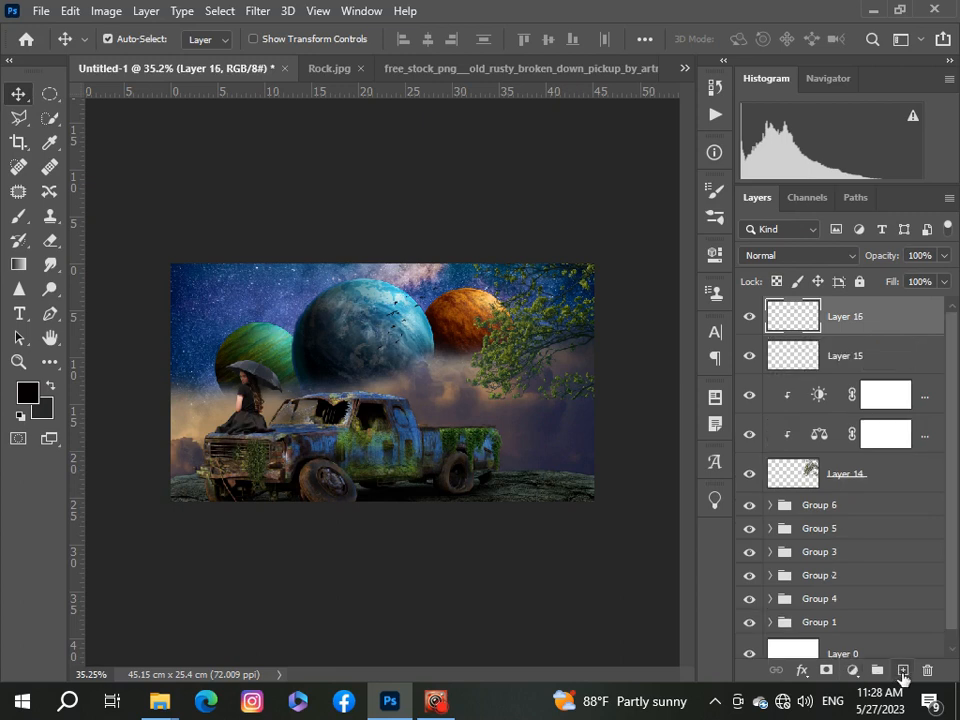
{"action": "left_click", "coordinate": [28, 397]}
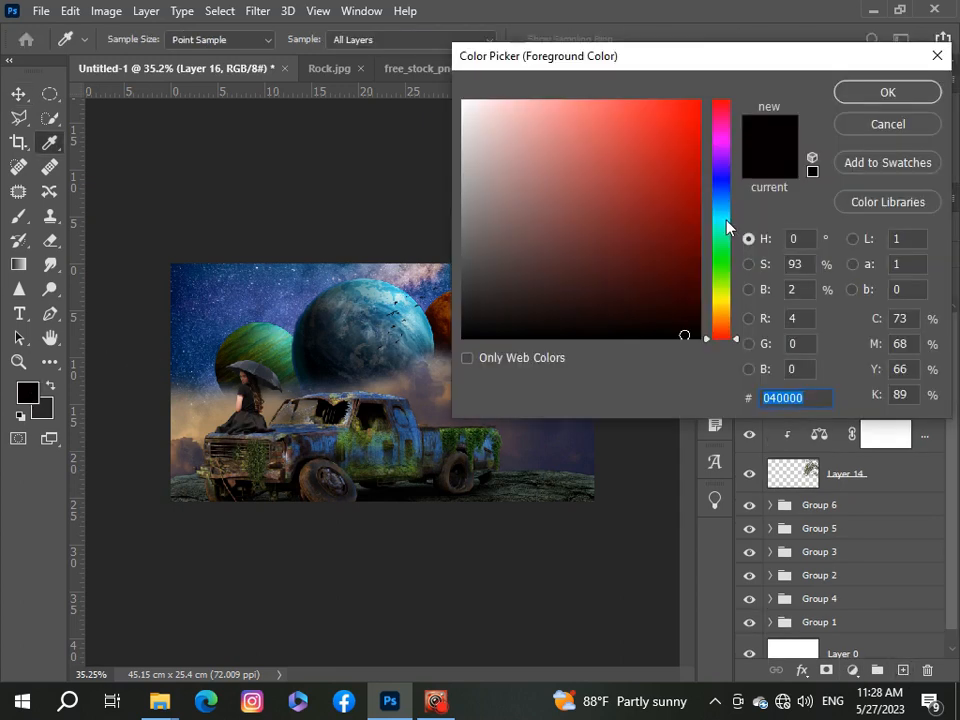
{"action": "left_click", "coordinate": [178, 268]}
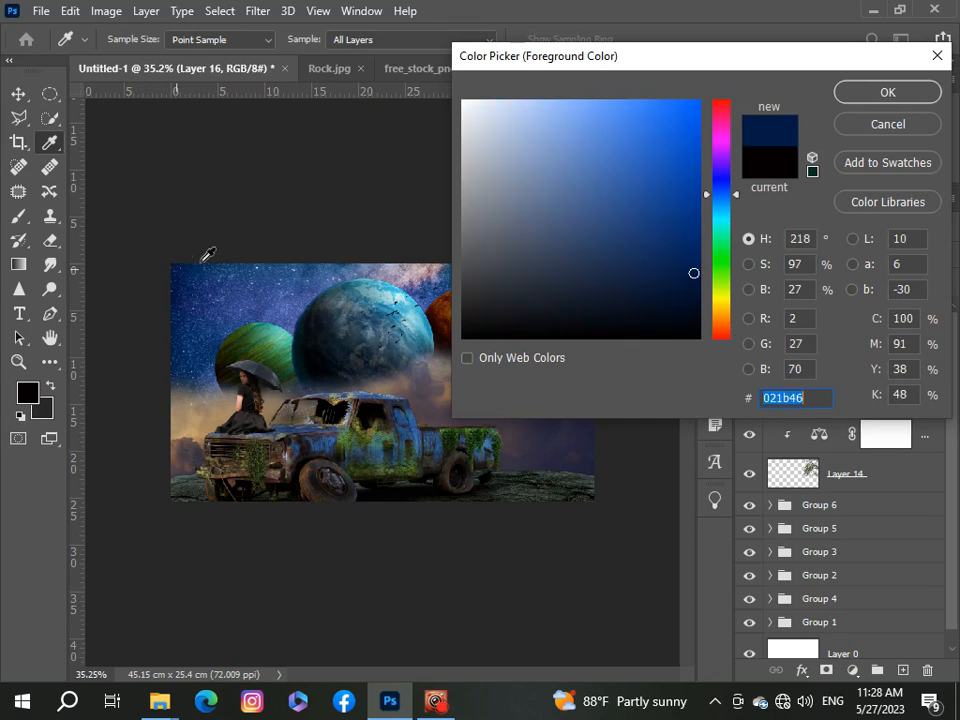
{"action": "left_click", "coordinate": [885, 92]}
{"action": "left_click", "coordinate": [846, 257]}
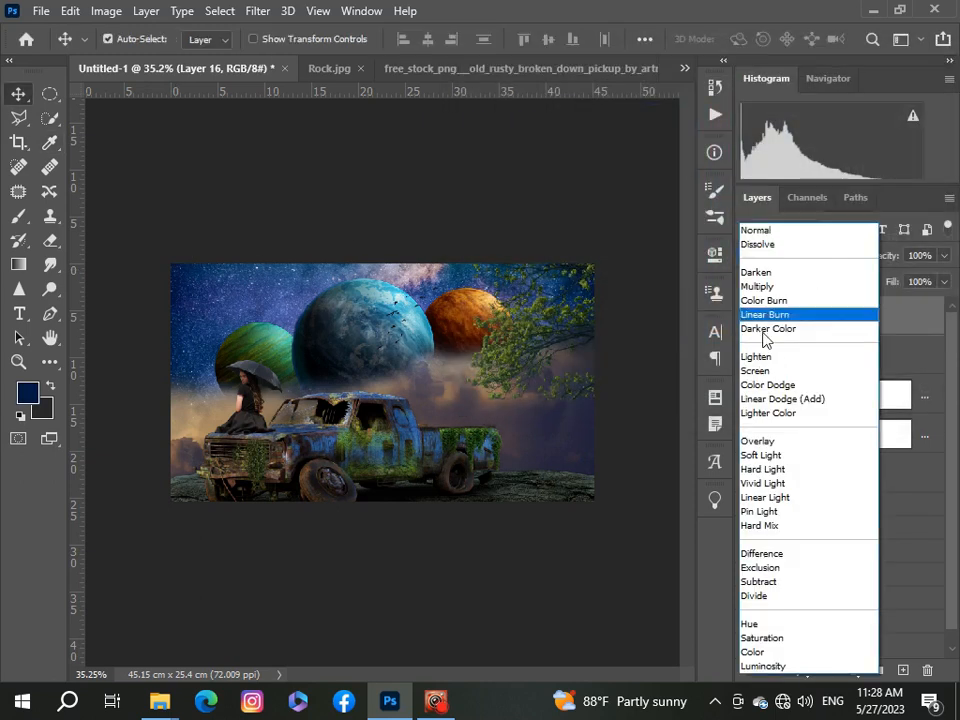
{"action": "left_click", "coordinate": [758, 439]}
- Enlarge the soft brush to 322 px and deepen the outer sky with dark blue on the Overlay layer at 24% opacity
{"action": "key", "text": "b"}
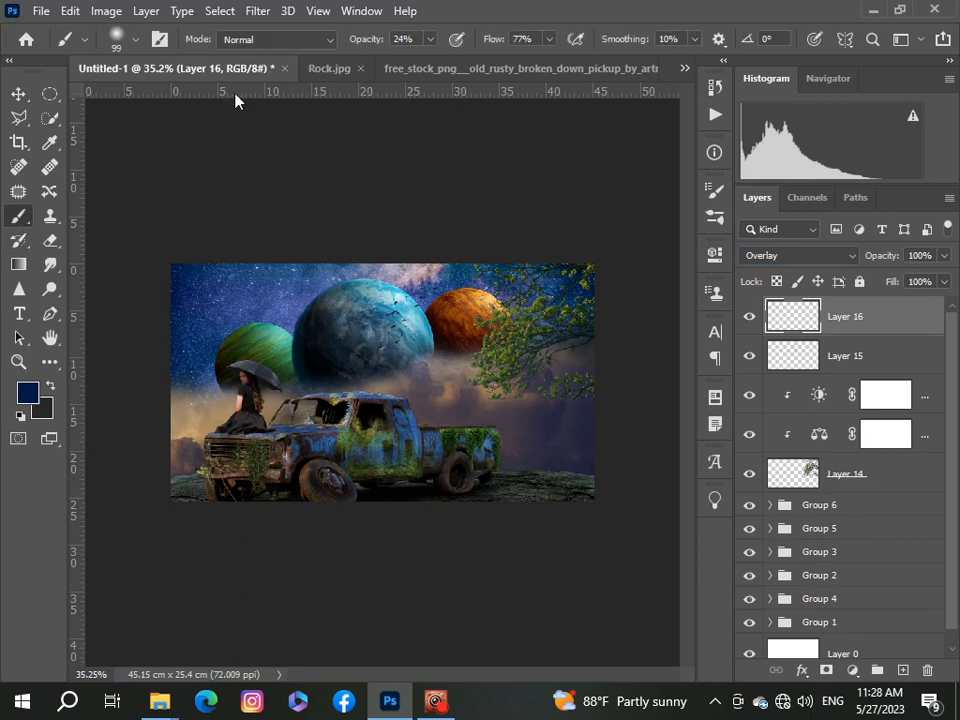
{"action": "left_click", "coordinate": [118, 44]}
{"action": "left_click_drag", "start_coordinate": [193, 103], "coordinate": [193, 103]}
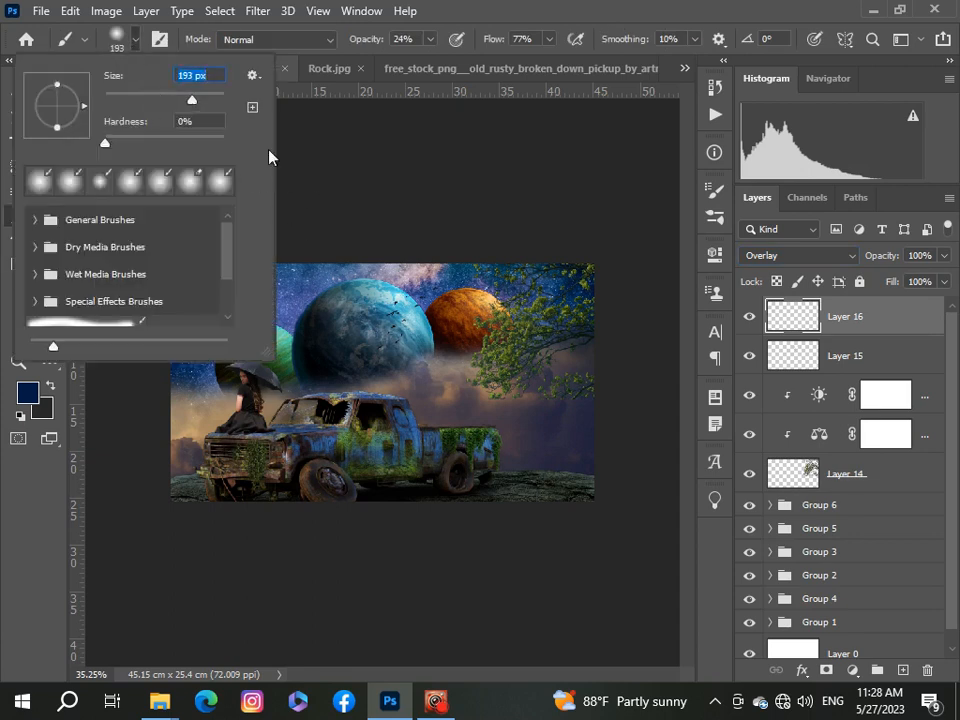
{"action": "key", "text": "Return"}
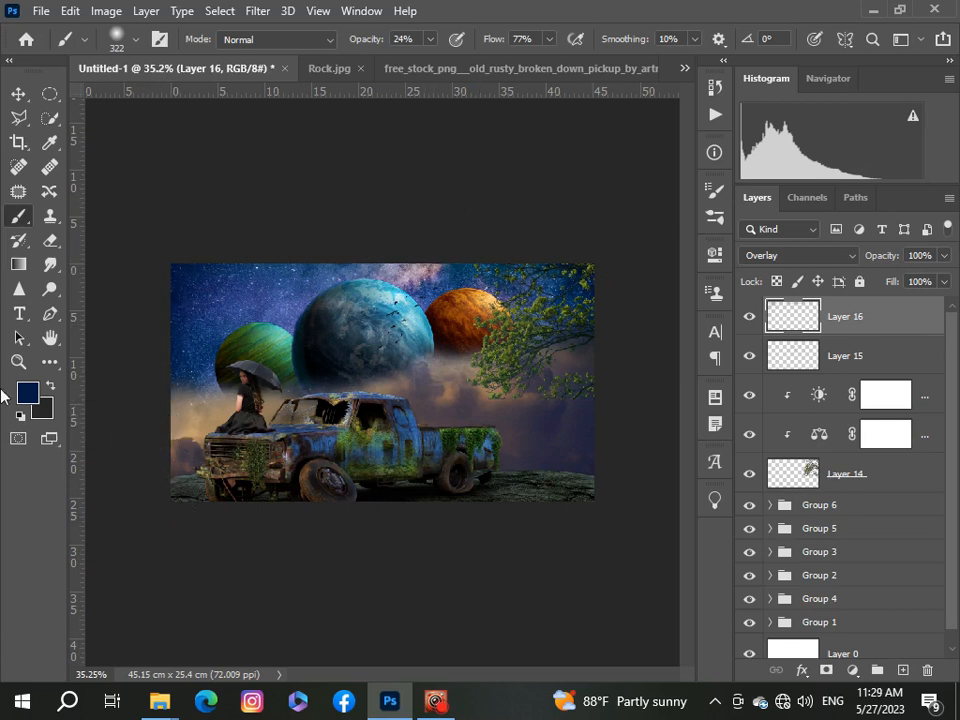
{"action": "scroll", "coordinate": [313, 60], "scroll_direction": "down", "scroll_amount": 4}
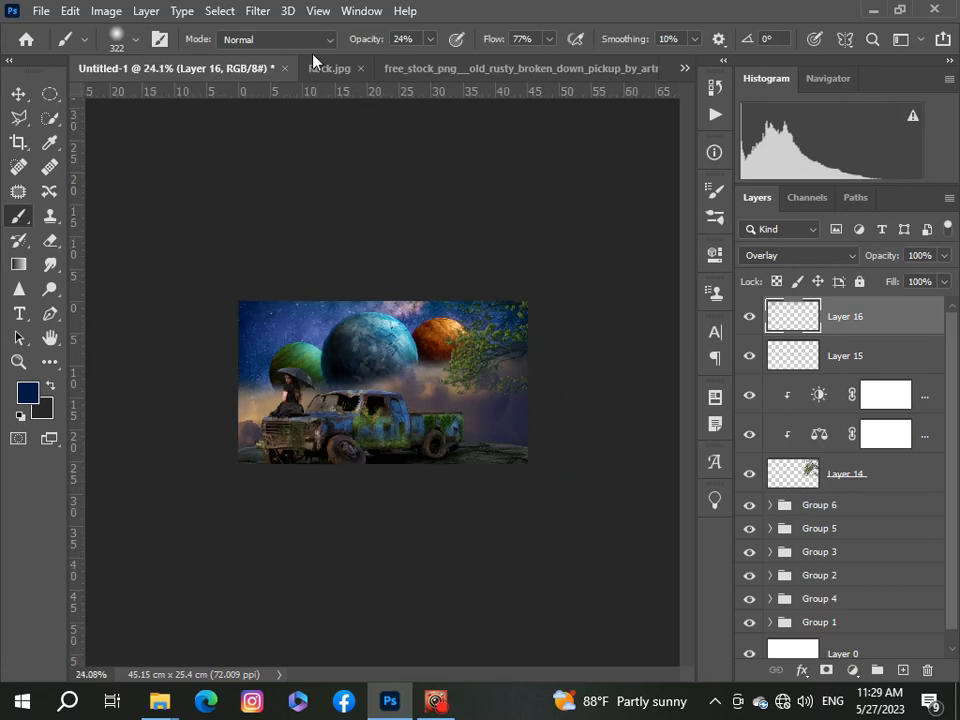
{"action": "scroll", "coordinate": [313, 60], "scroll_direction": "up", "scroll_amount": 9}
{"action": "scroll", "coordinate": [313, 60], "scroll_direction": "down", "scroll_amount": 5}
- Change the foreground colour to near-black and darken the rocky ground along the picture's lower edge on the Overlay layer
{"action": "left_click", "coordinate": [27, 392]}
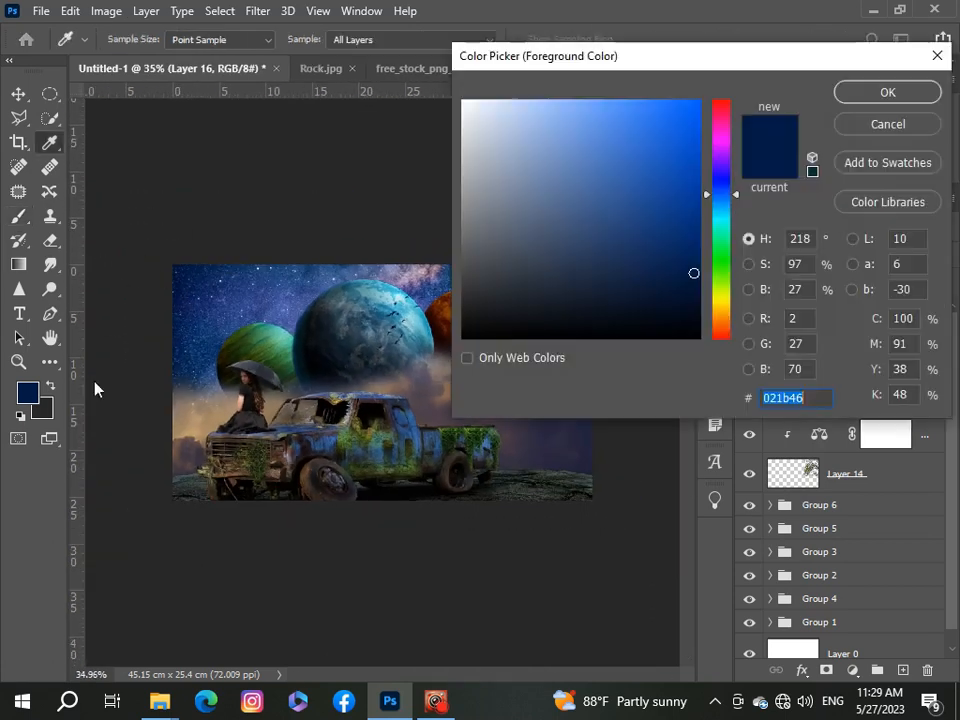
{"action": "left_click", "coordinate": [469, 335]}
{"action": "left_click", "coordinate": [880, 92]}
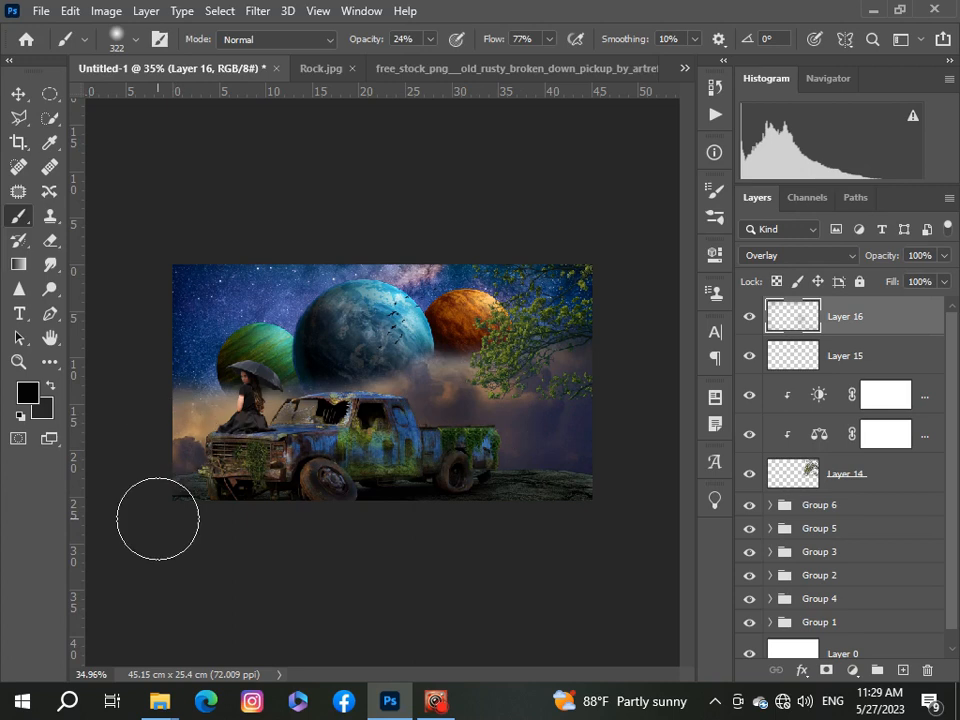
{"action": "scroll", "coordinate": [157, 518], "scroll_direction": "up", "scroll_amount": 5}
{"action": "scroll", "coordinate": [157, 518], "scroll_direction": "down", "scroll_amount": 4}
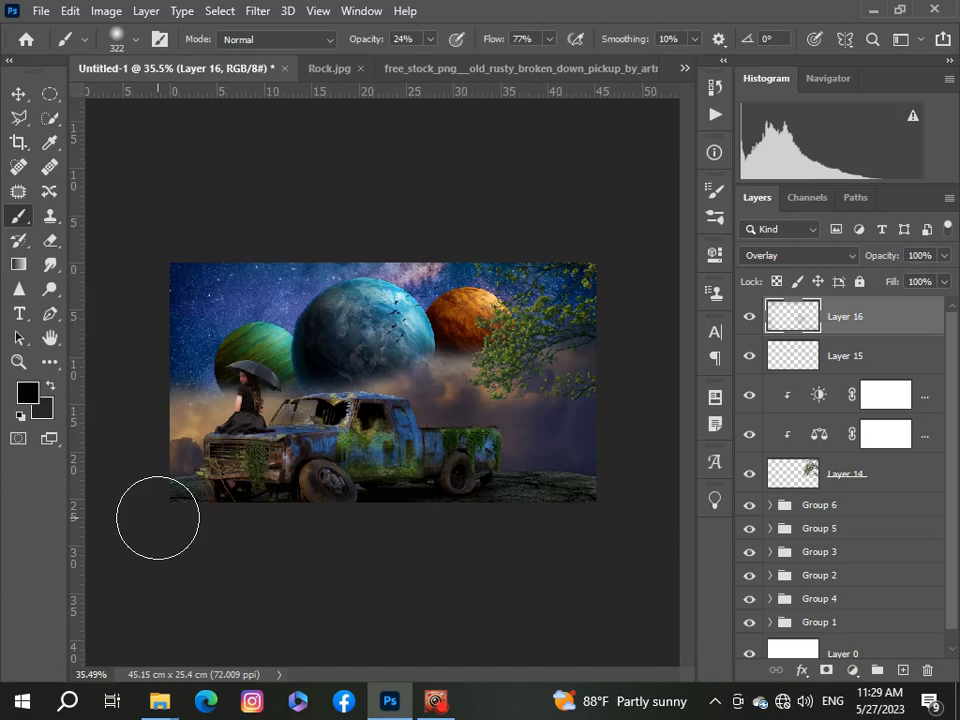